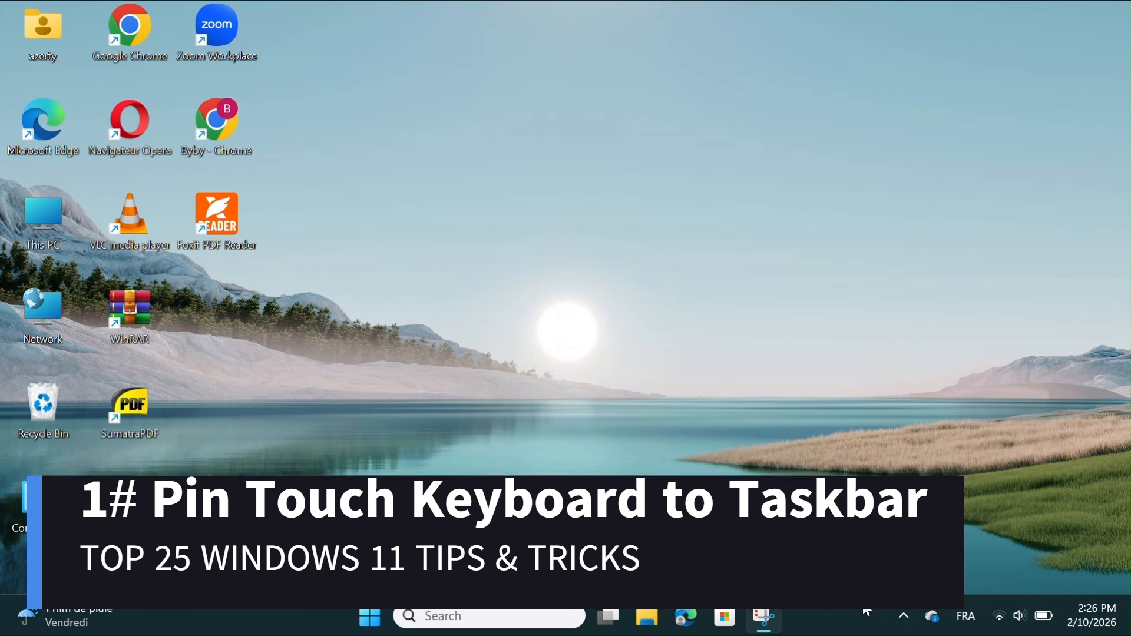
Set the touch keyboard icon to Always show in the taskbar's system tray settings
right_click(829, 612)
left_click(866, 580)
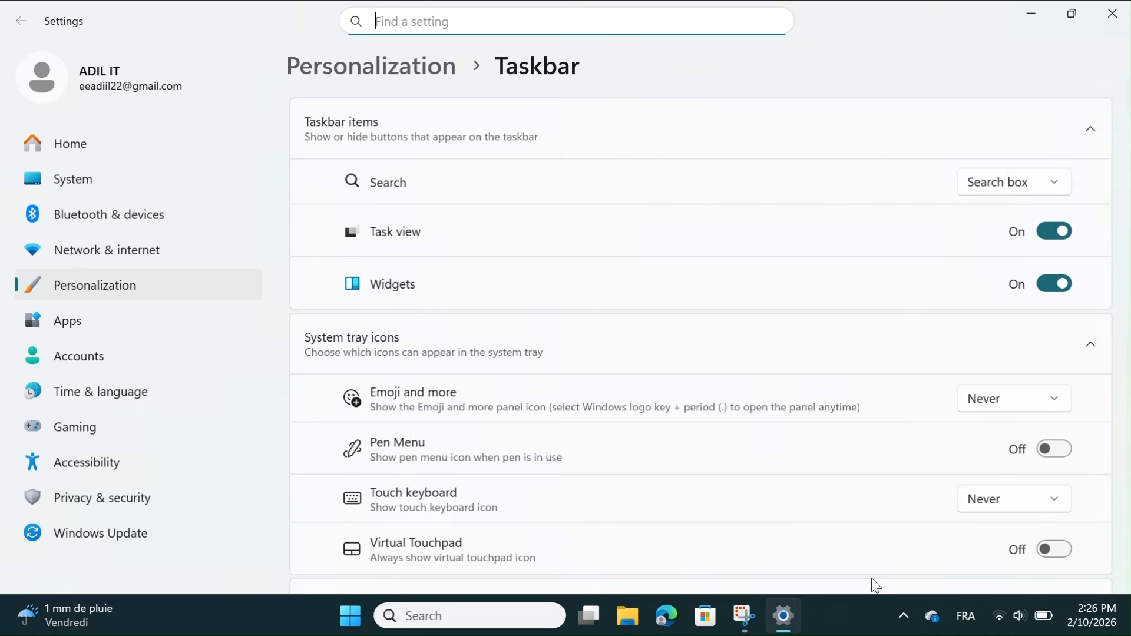
scroll(689, 457, "down", 2)
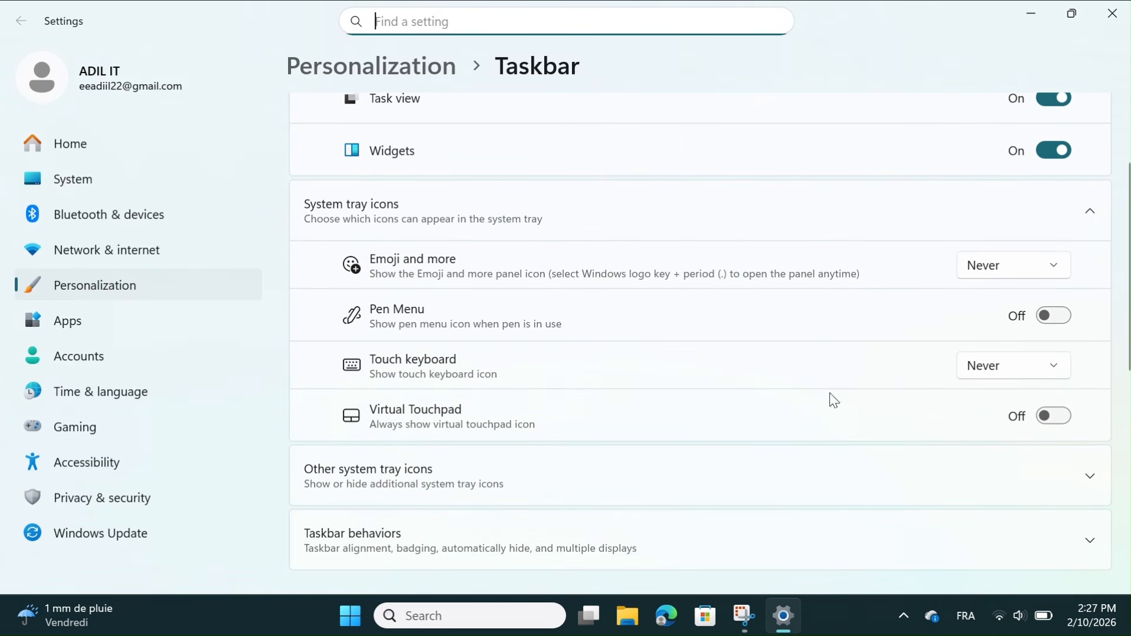
left_click(982, 371)
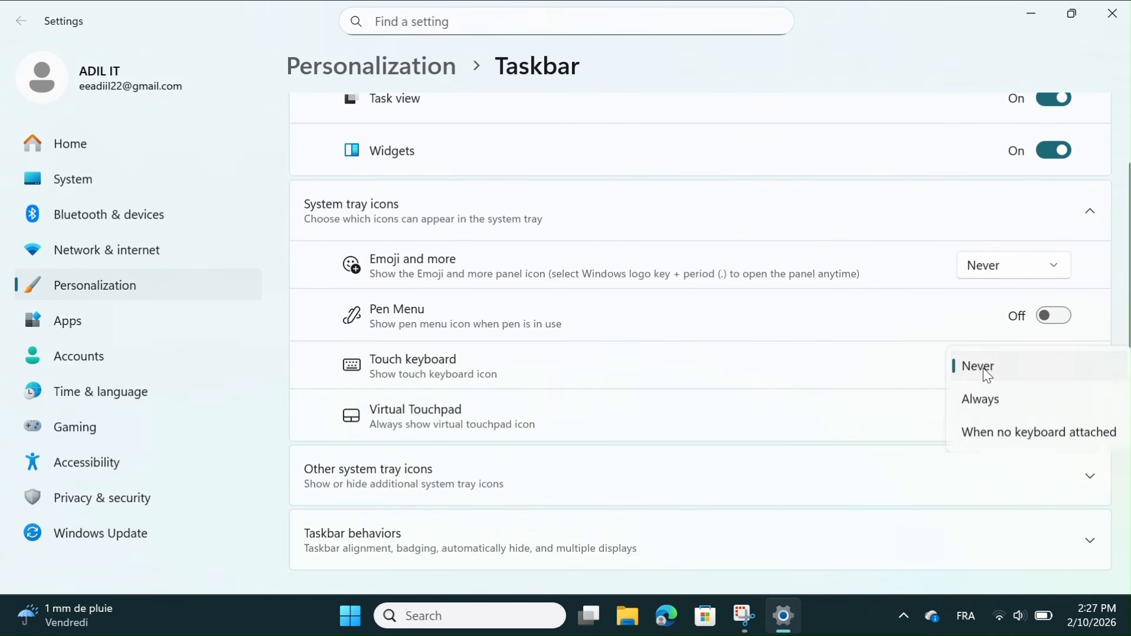
left_click(982, 399)
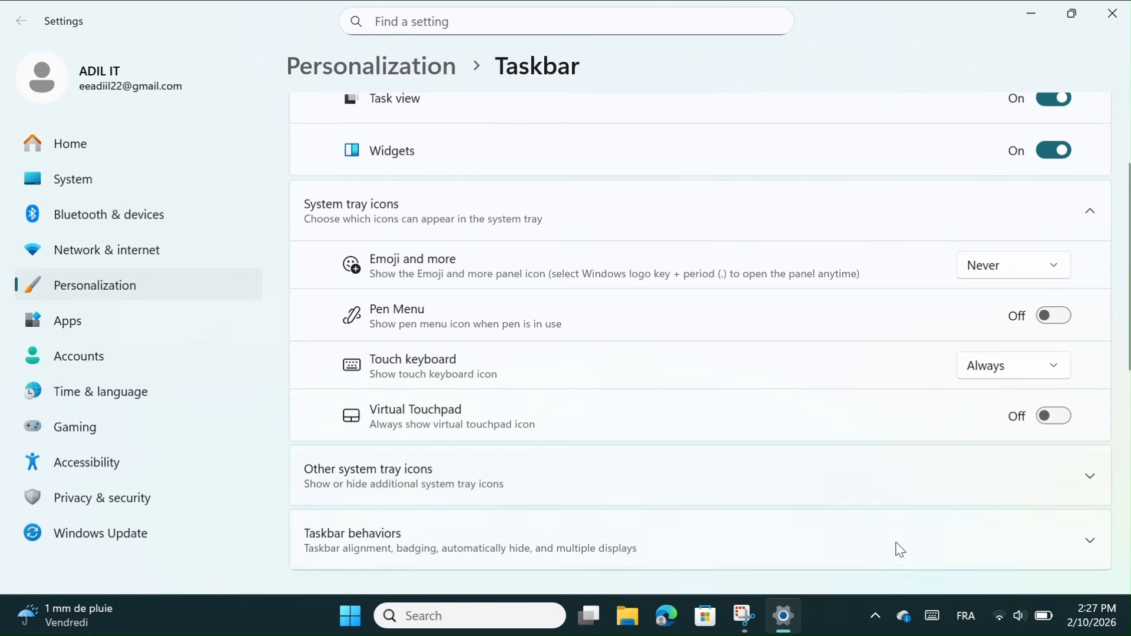
Bring up the touch keyboard from the taskbar and use it to enter Hhhhhh as a settings search
scroll(933, 618, "down", 1)
left_click(935, 623)
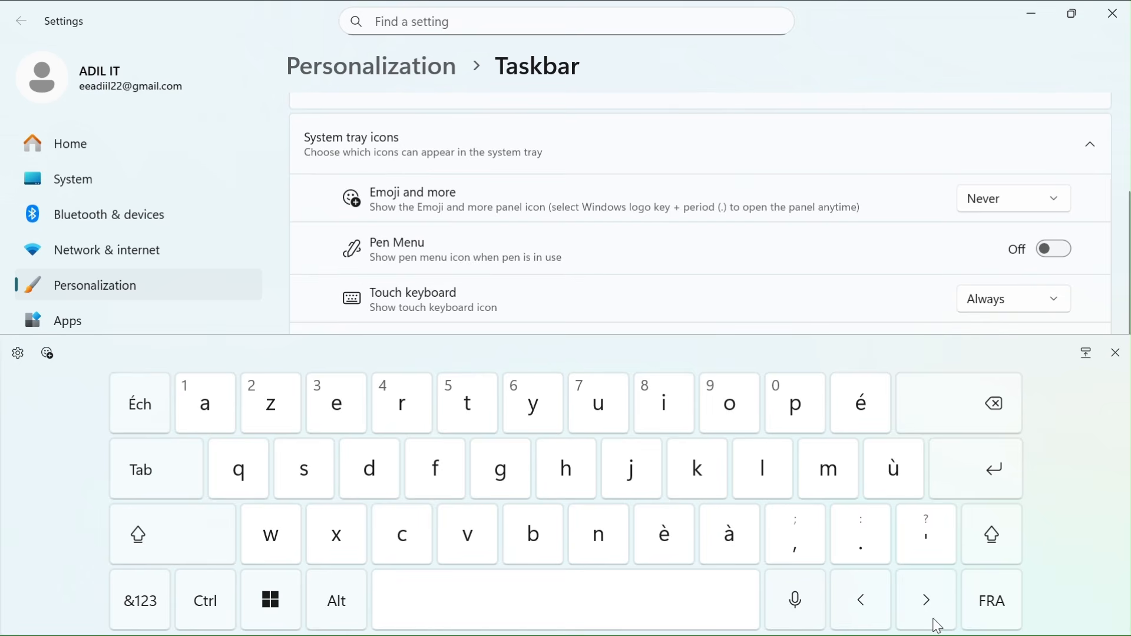
left_click(423, 20)
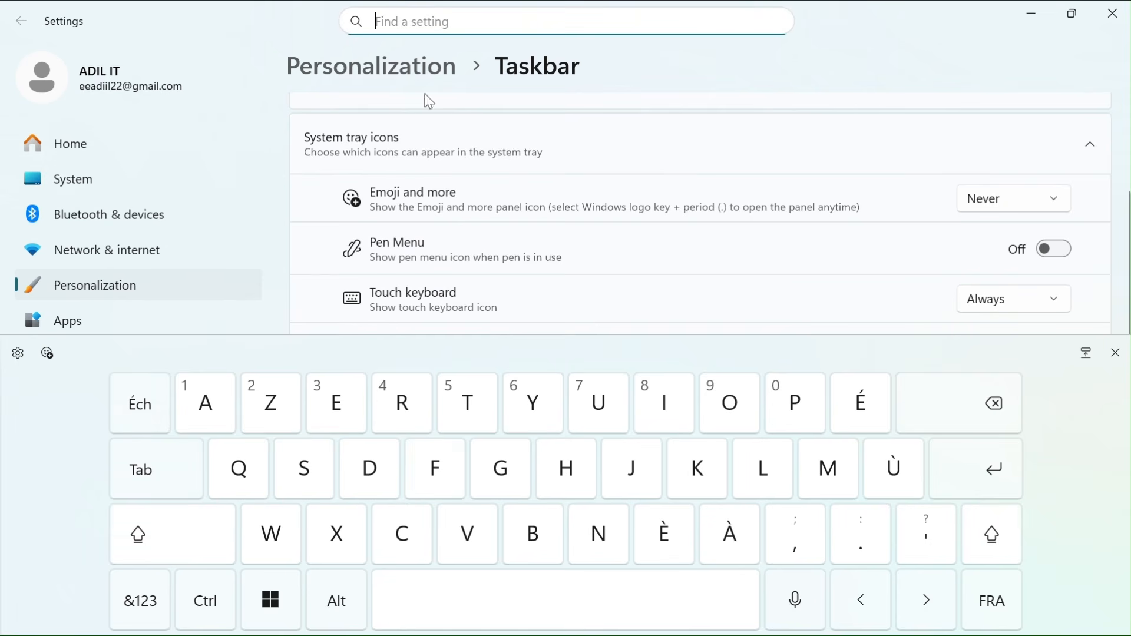
left_click(583, 457)
left_click(583, 457)
left_click(582, 457)
left_click(582, 457)
left_click(581, 457)
left_click(581, 457)
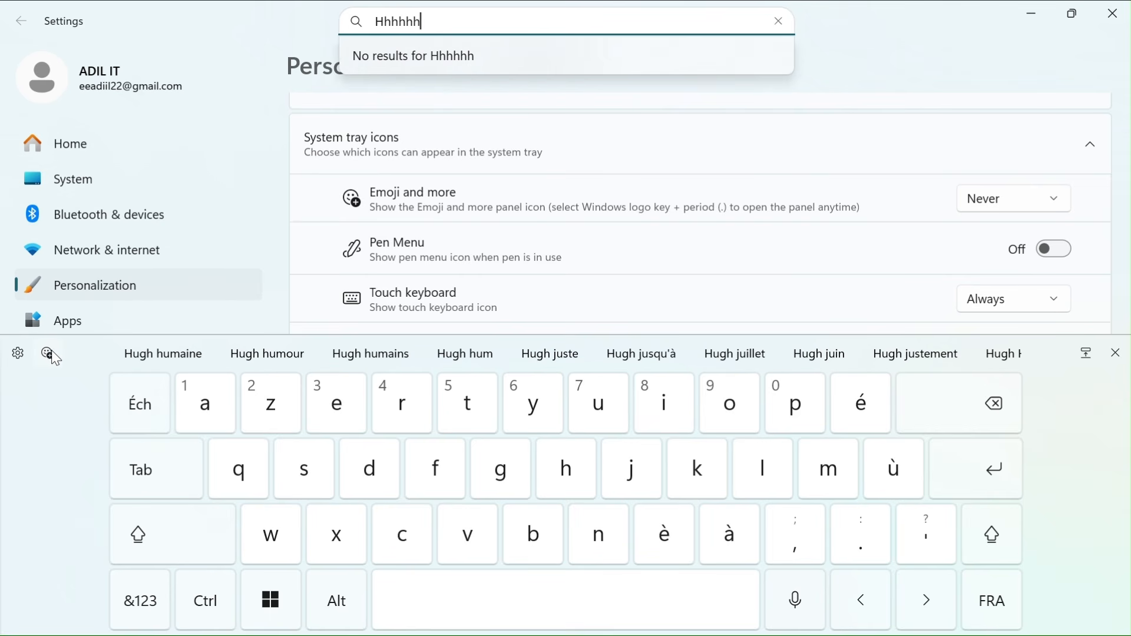
View the touch keyboard's layout choices and switch it to Handwriting input
left_click(17, 355)
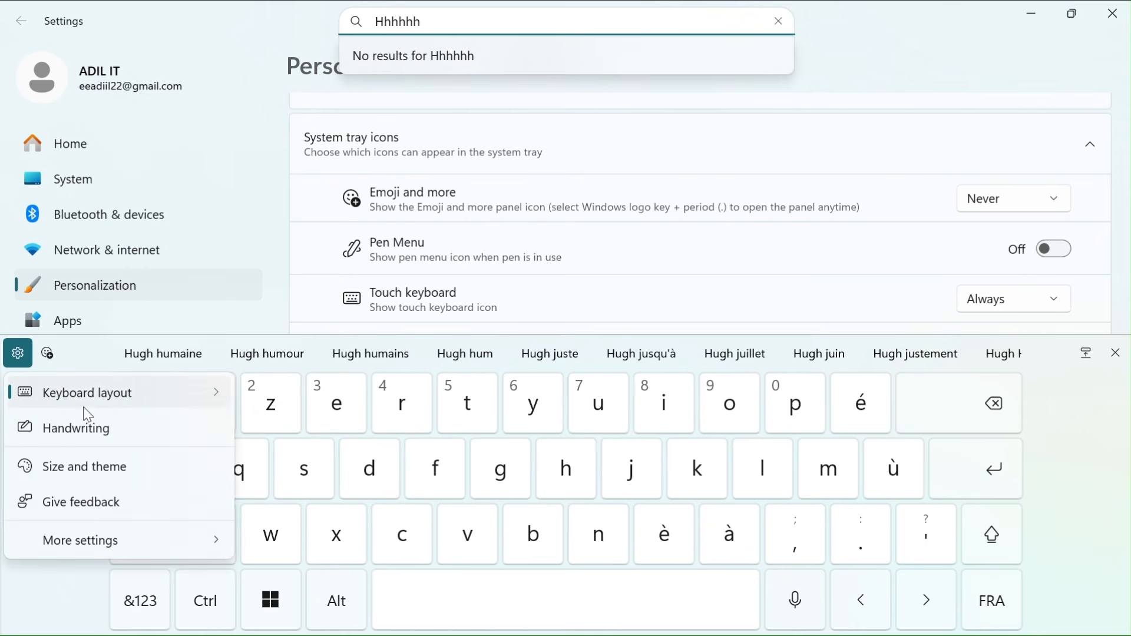
mouse_move(89, 404)
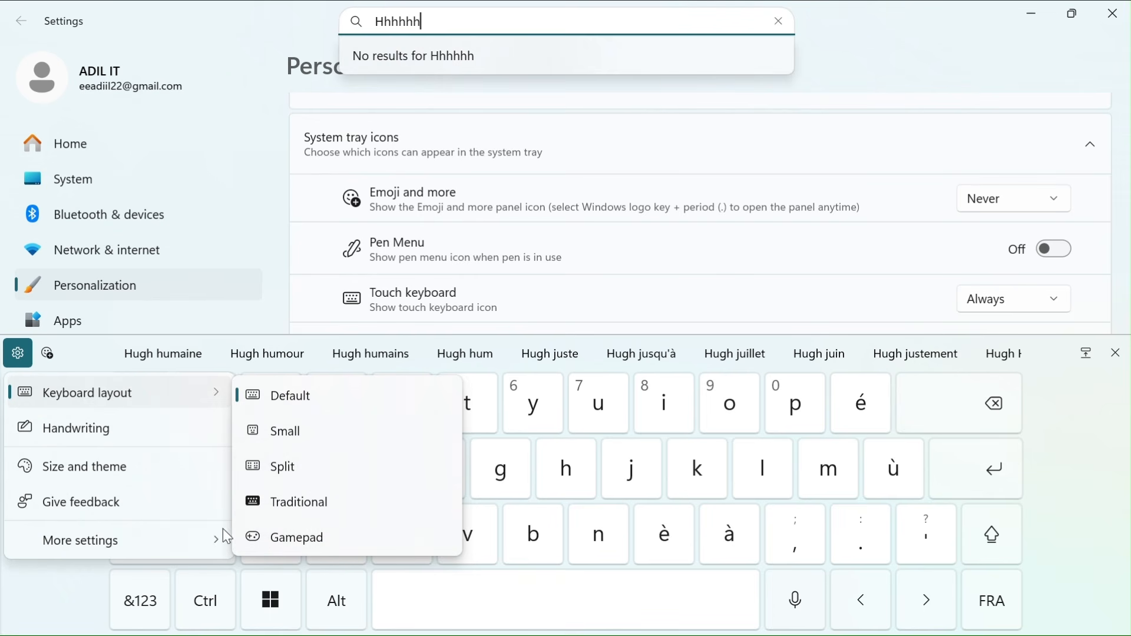
left_click(83, 441)
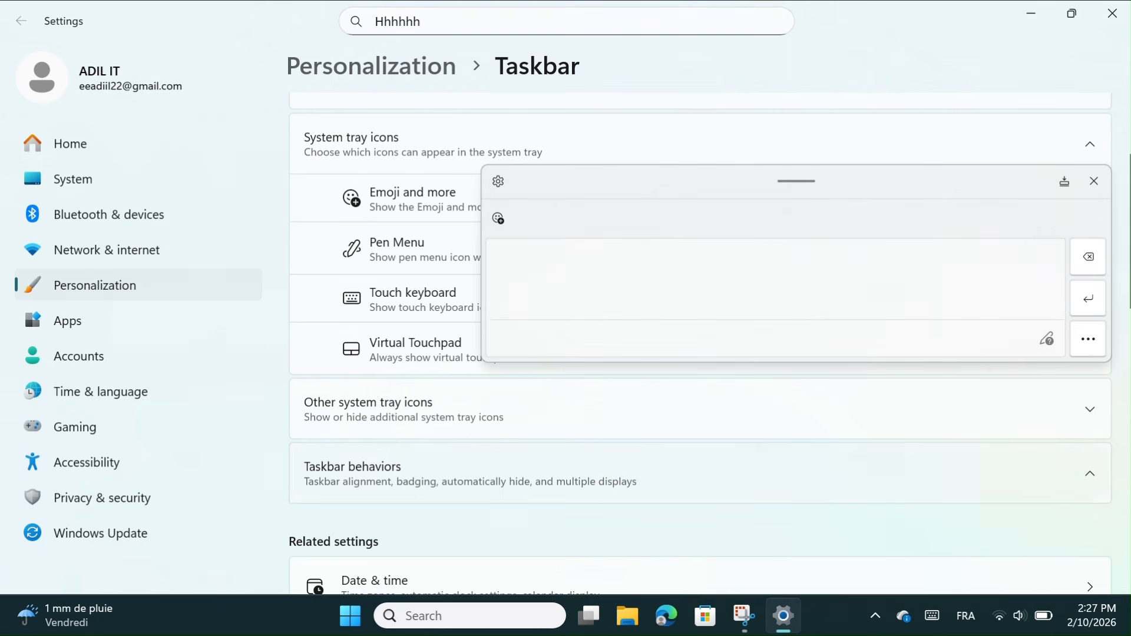
Handwrite ADNET in the handwriting area, and close the handwriting input
mouse_move(559, 280)
left_mouse_down()
mouse_move(540, 316)
mouse_move(625, 344)
left_mouse_up()
left_click_drag(571, 290, 643, 305)
left_click_drag(664, 262, 666, 331)
mouse_move(663, 266)
left_mouse_down()
mouse_move(678, 340)
mouse_move(664, 341)
left_mouse_up()
mouse_move(767, 327)
left_mouse_down()
mouse_move(802, 272)
mouse_move(861, 240)
left_mouse_up()
mouse_move(899, 271)
left_mouse_down()
mouse_move(881, 304)
mouse_move(916, 344)
left_mouse_up()
mouse_move(981, 269)
left_mouse_down()
mouse_move(971, 347)
mouse_move(1028, 250)
left_mouse_up()
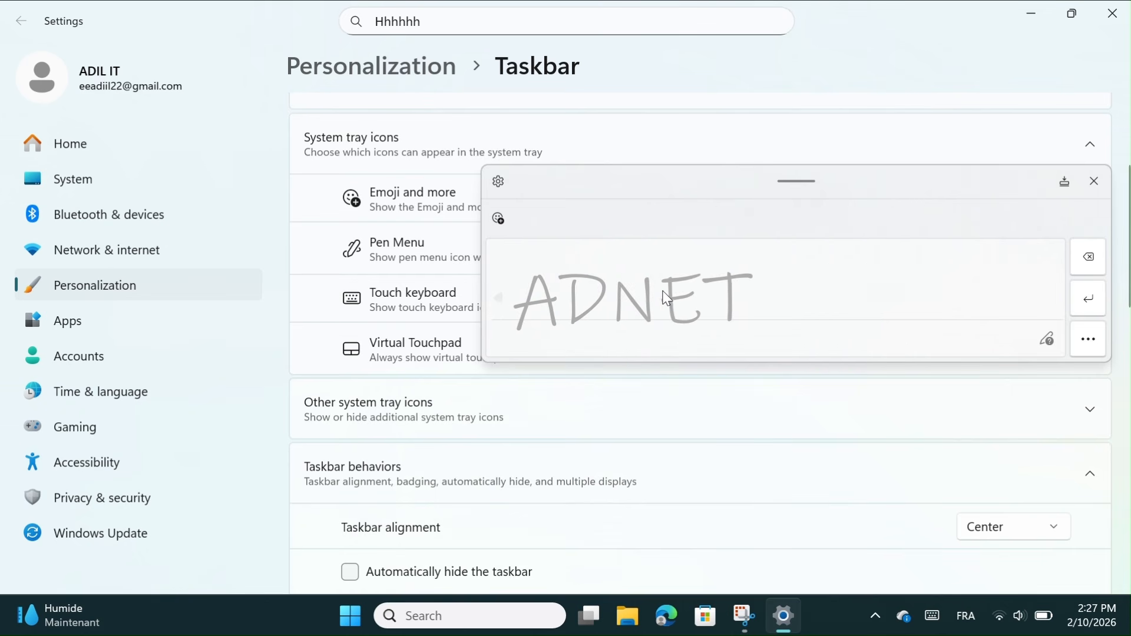
mouse_move(710, 308)
left_mouse_down()
mouse_move(725, 306)
mouse_move(500, 318)
mouse_move(549, 285)
left_mouse_up()
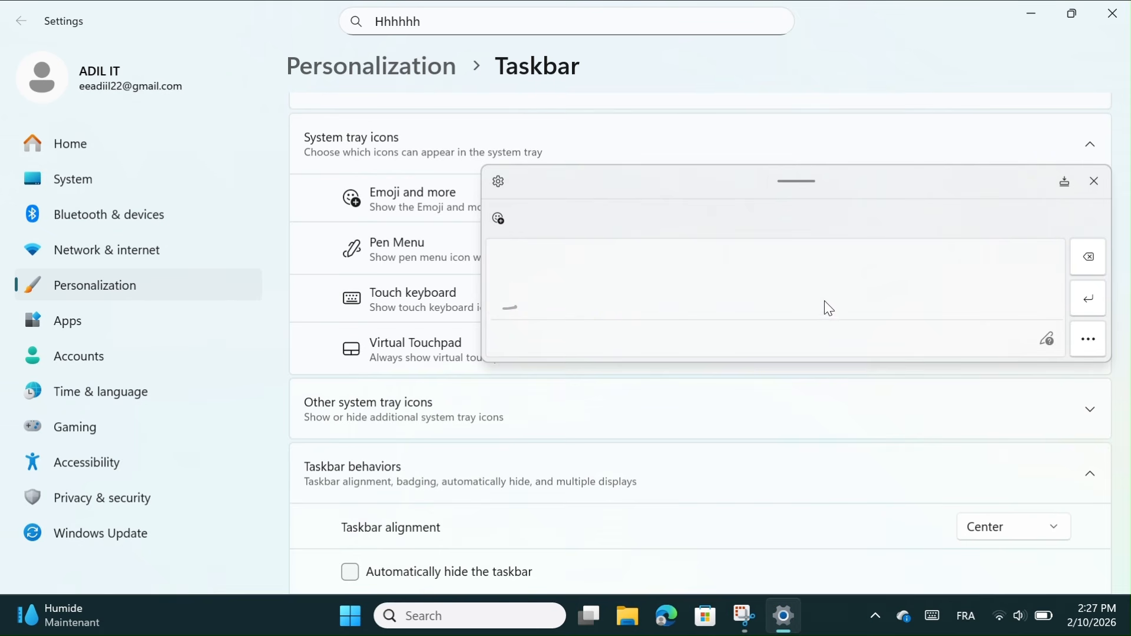
left_click(1094, 182)
scroll(696, 366, "down", 6)
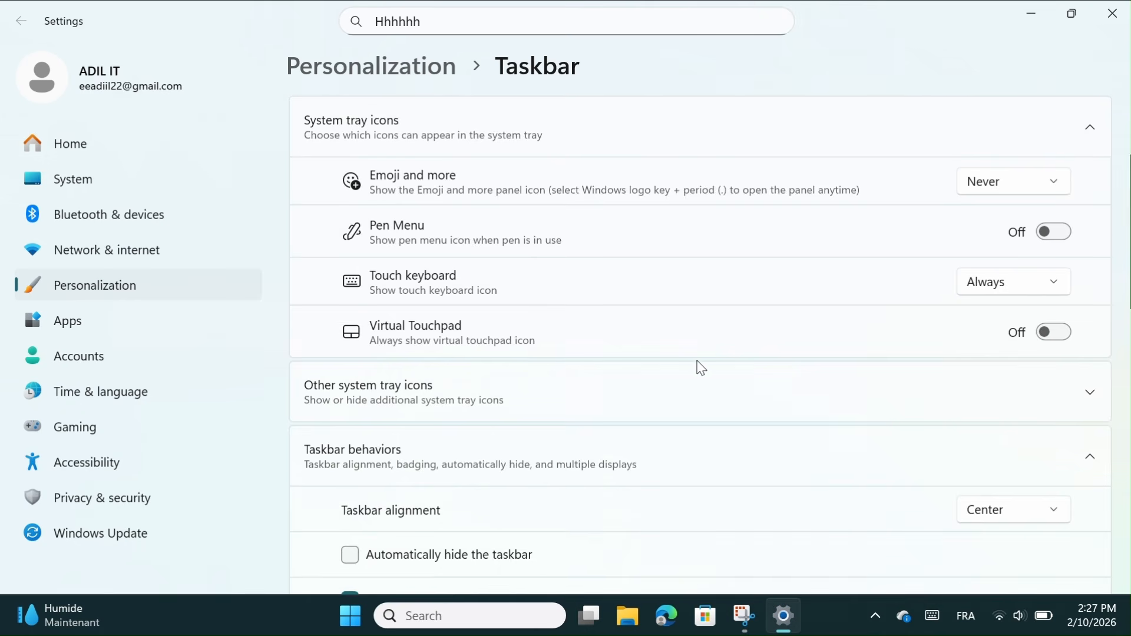
scroll(700, 368, "up", 8)
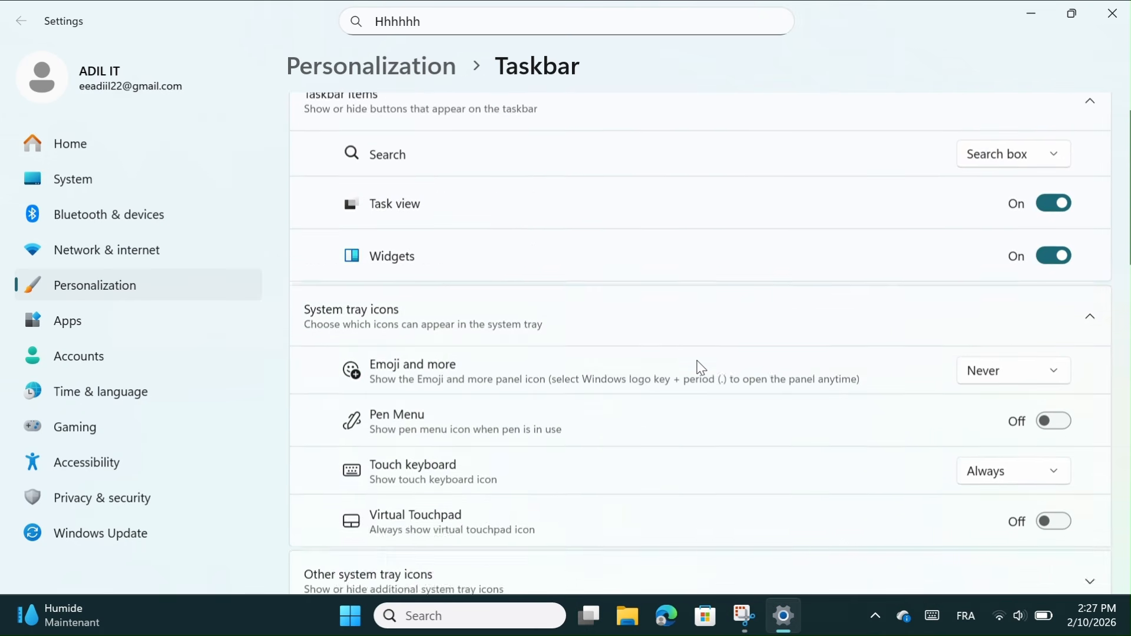
scroll(730, 436, "down", 2)
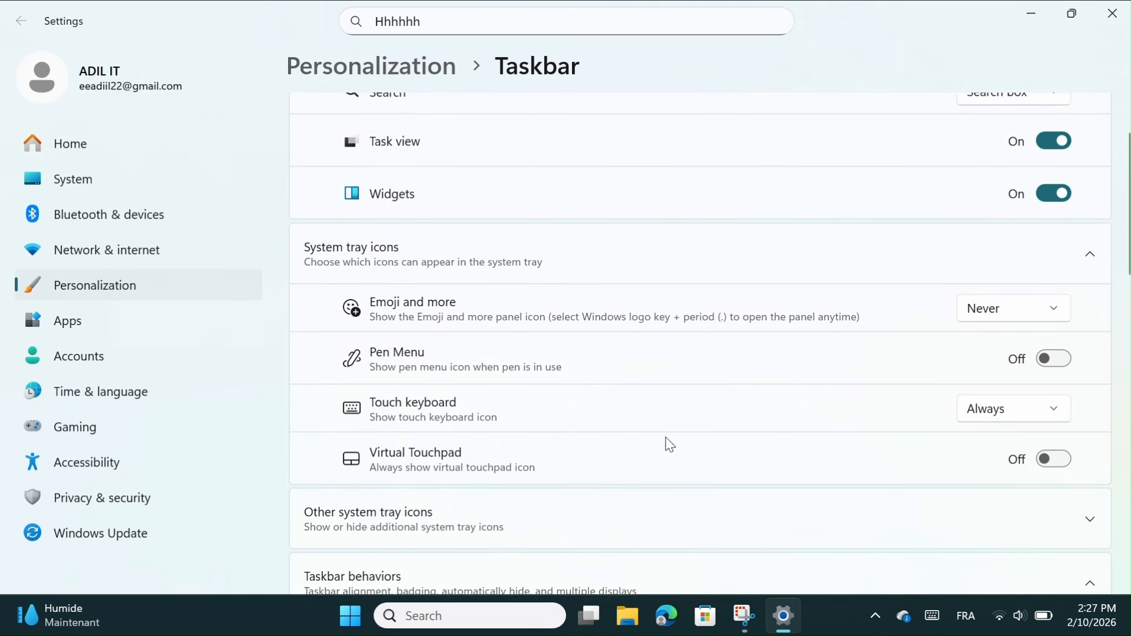
left_click(980, 411)
left_click(843, 408)
Switch the touch keyboard from Handwriting back to the Default keyboard layout, and close both Settings and the keyboard
left_click(932, 615)
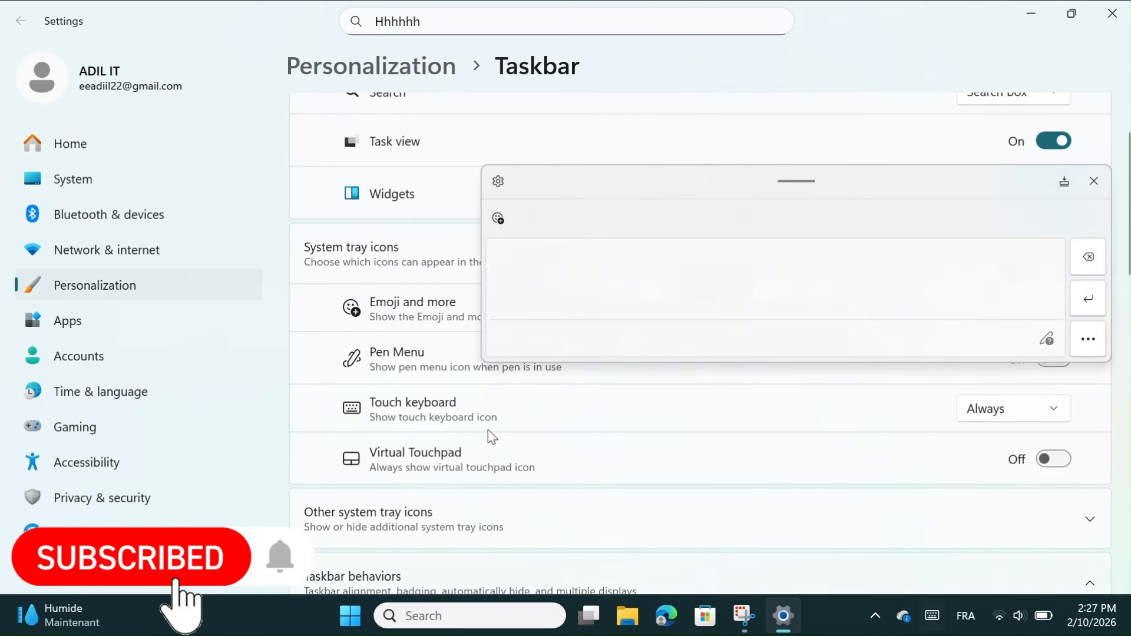
left_click(499, 183)
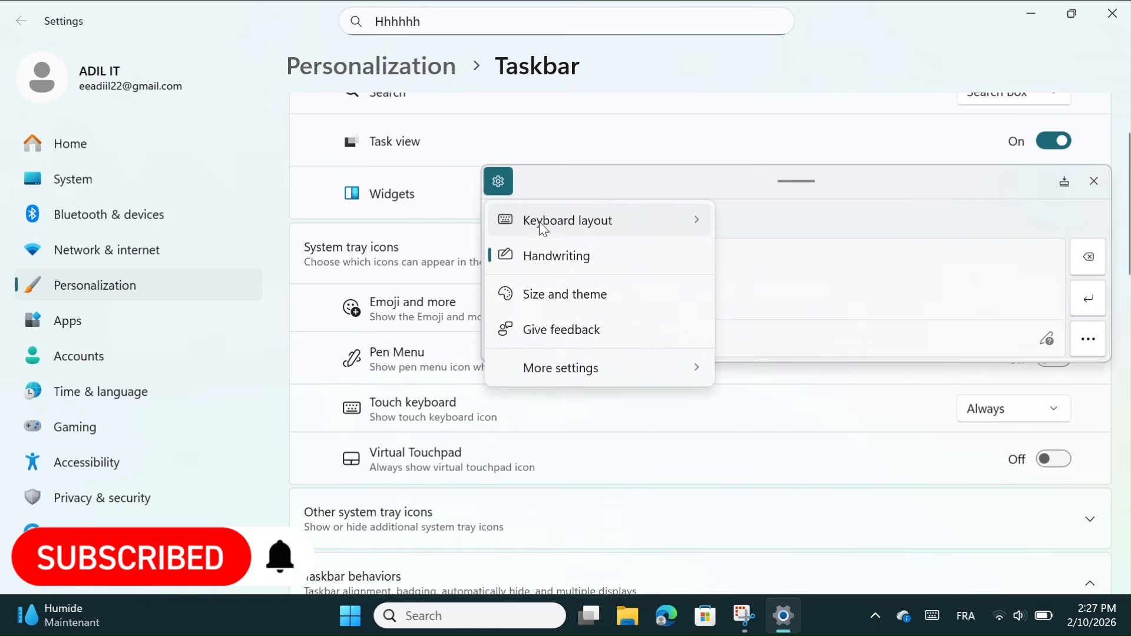
mouse_move(540, 222)
left_click(799, 225)
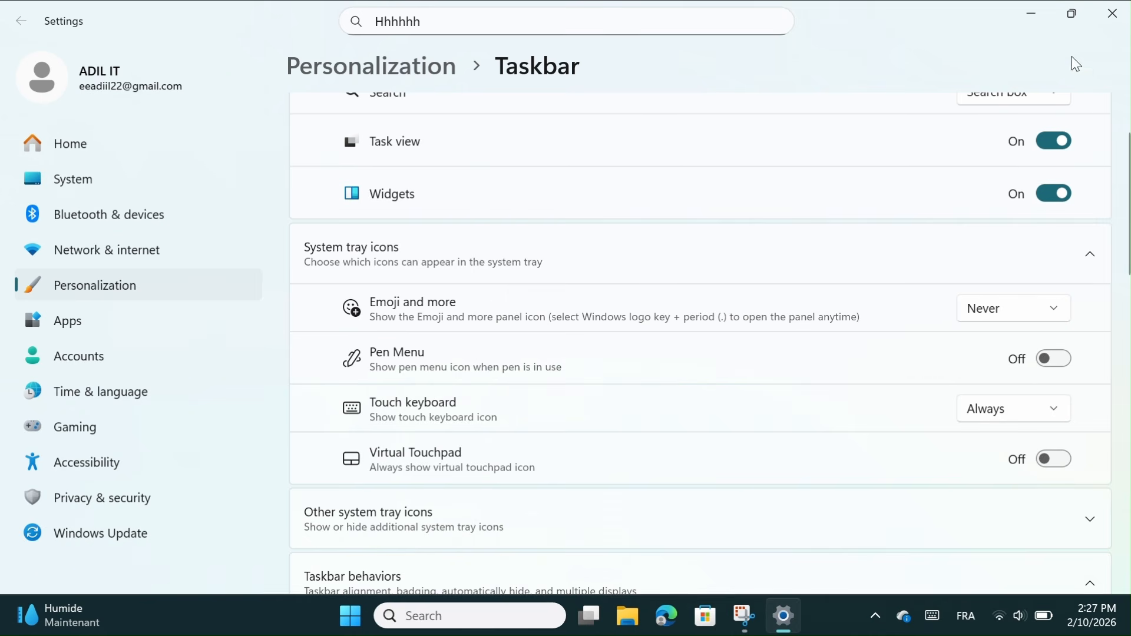
left_click(1111, 17)
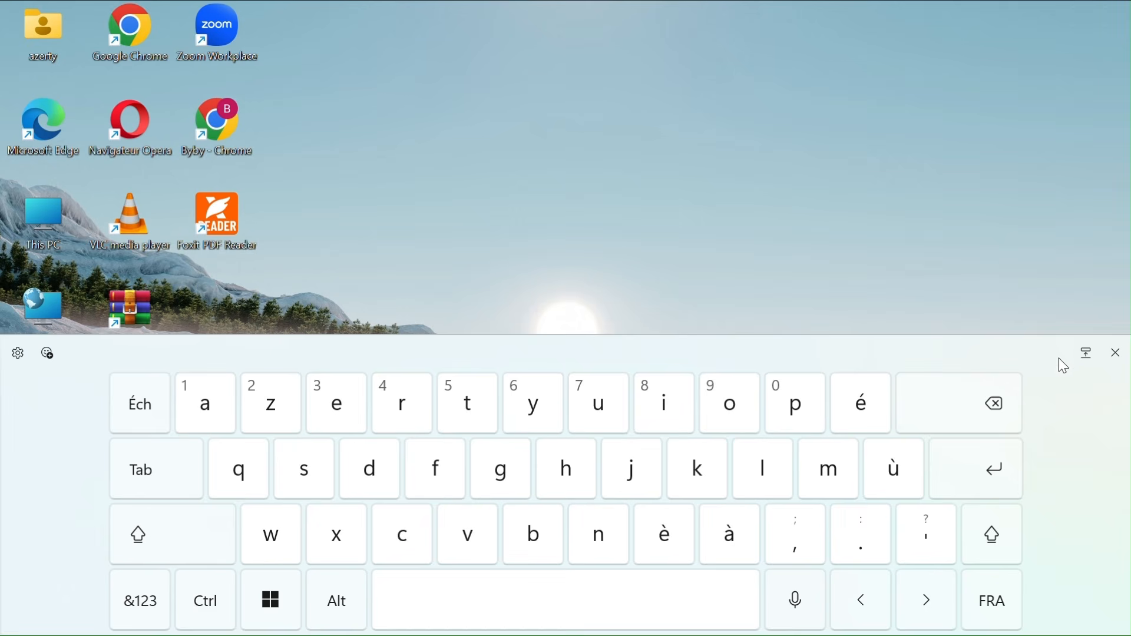
left_click(1117, 354)
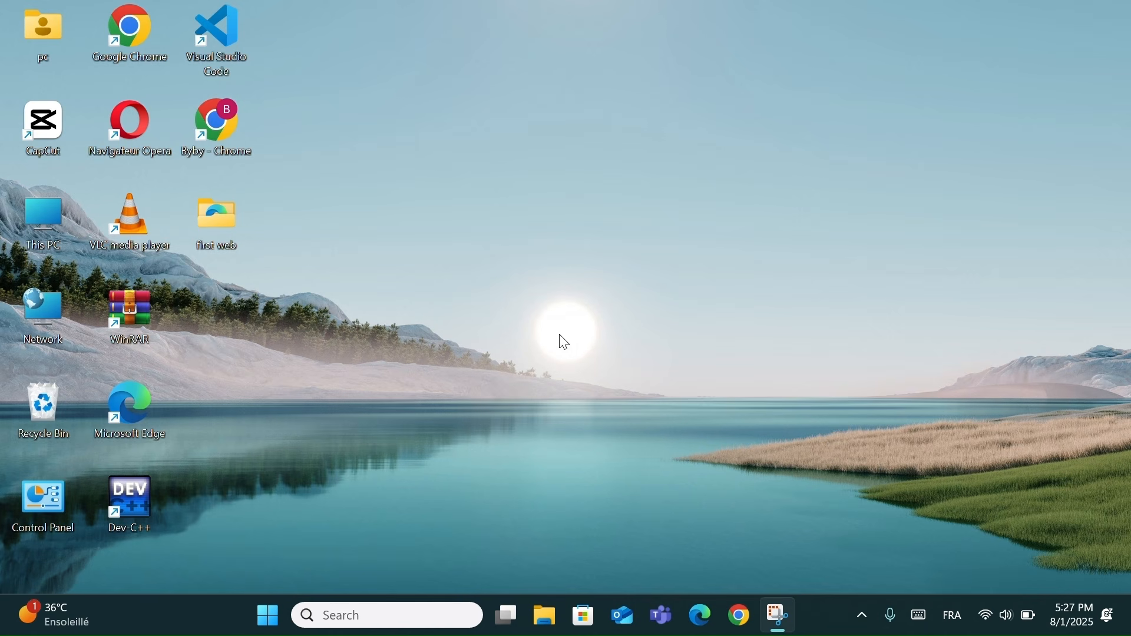
Search Windows for "turn w" and open Turn Windows features on or off
left_click(364, 612)
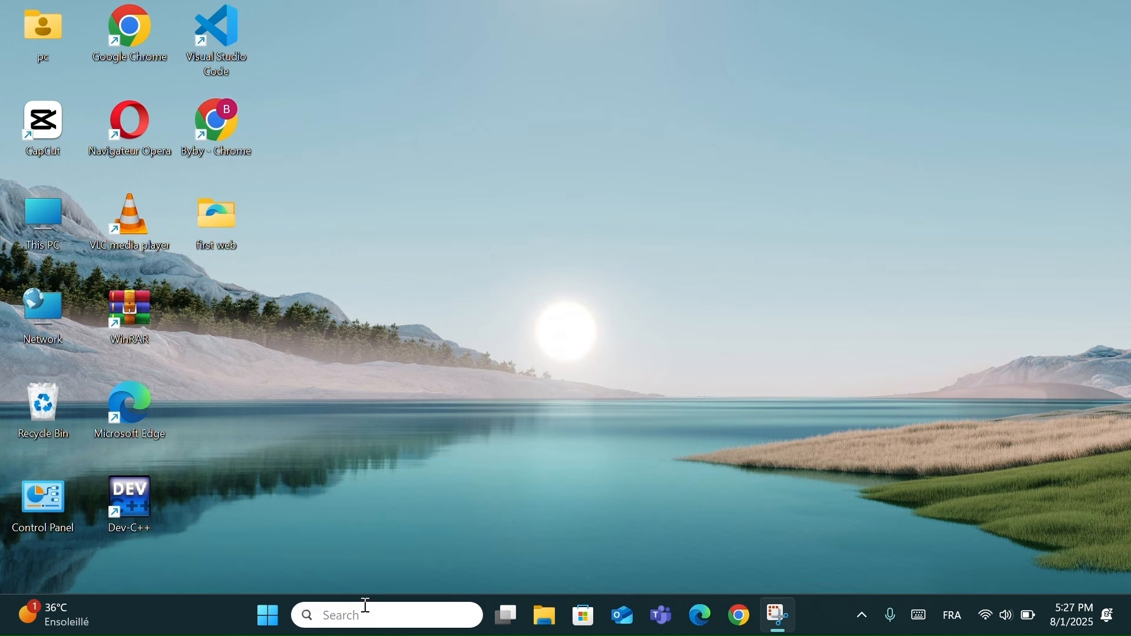
type("turn w")
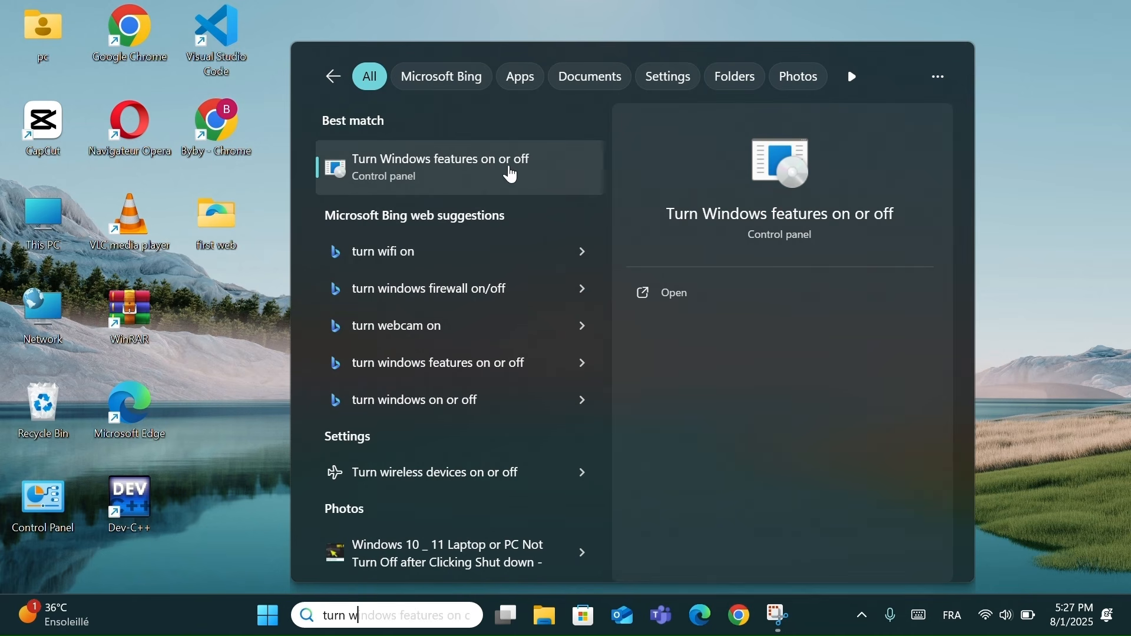
left_click(478, 174)
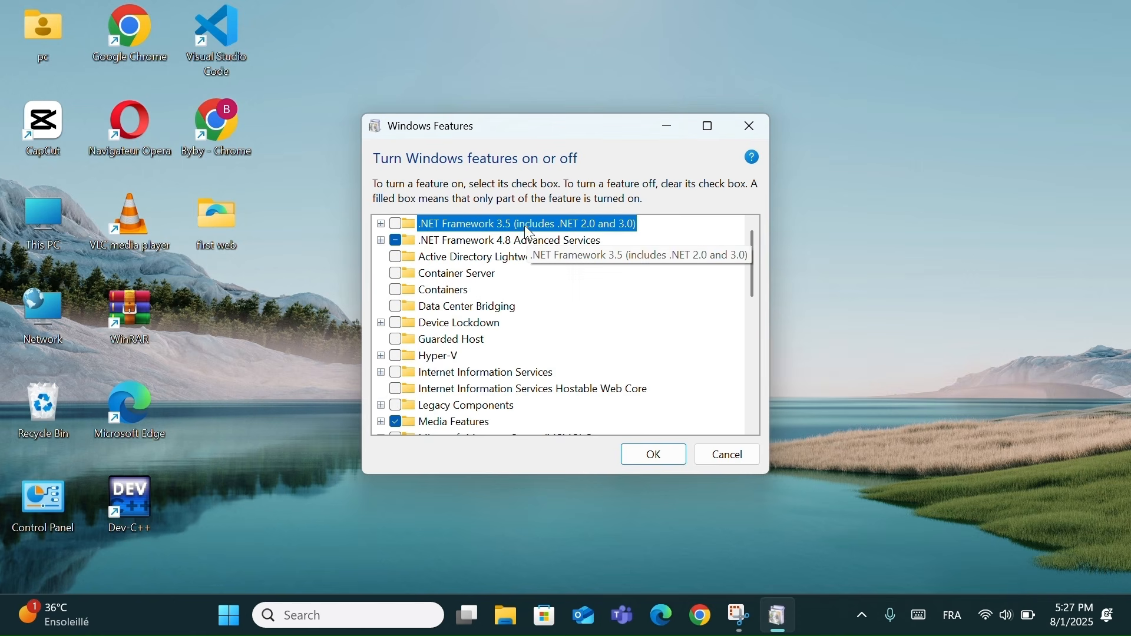
Examine the optional Windows features, including Hyper-V, Virtual Machine Platform and Windows Sandbox, and close the dialog without applying changes
left_click(402, 356)
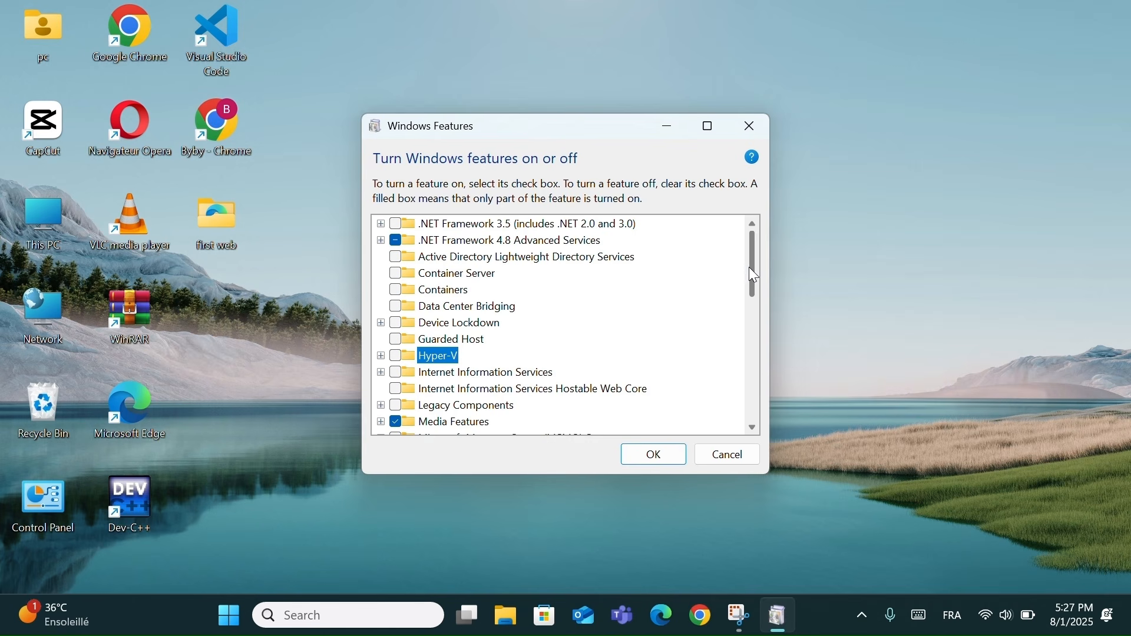
left_click_drag(749, 268, 746, 347)
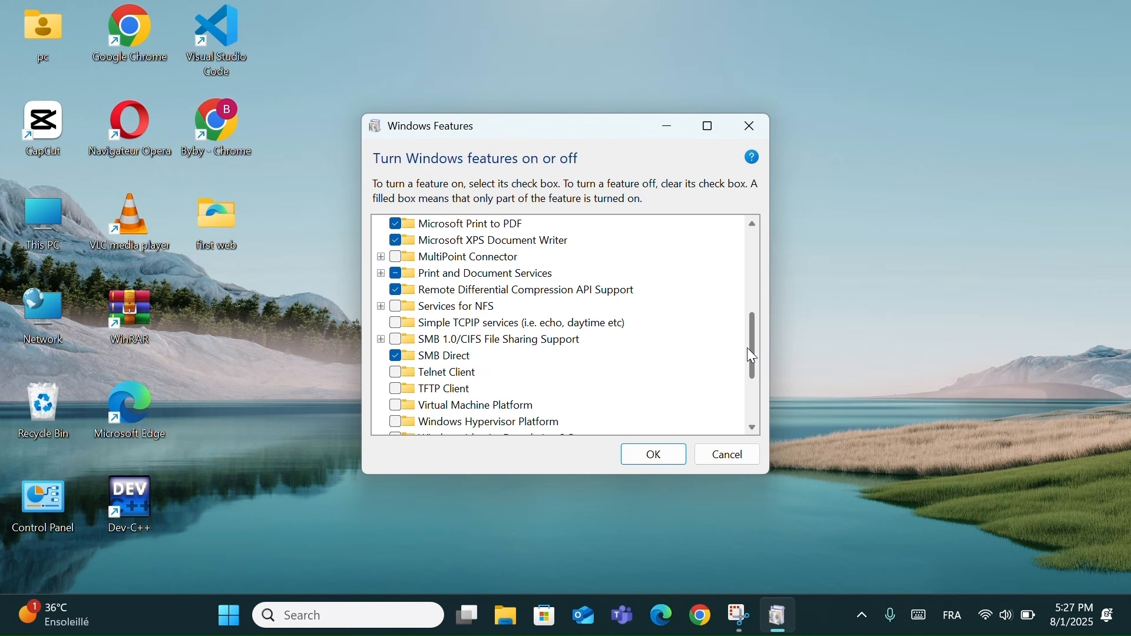
left_click(396, 408)
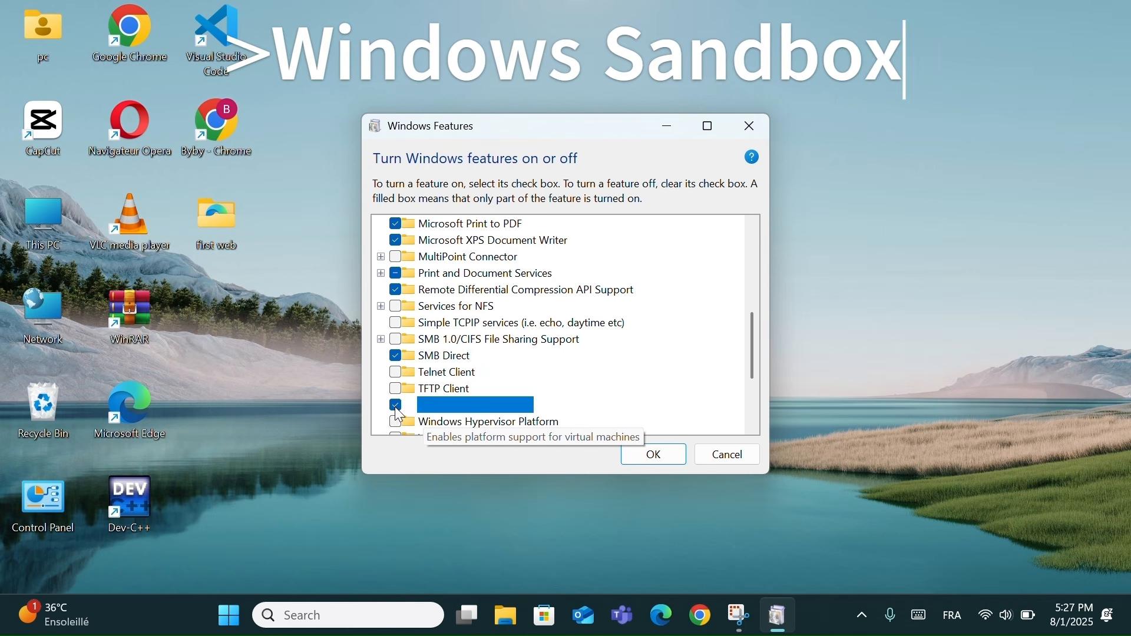
left_click(396, 406)
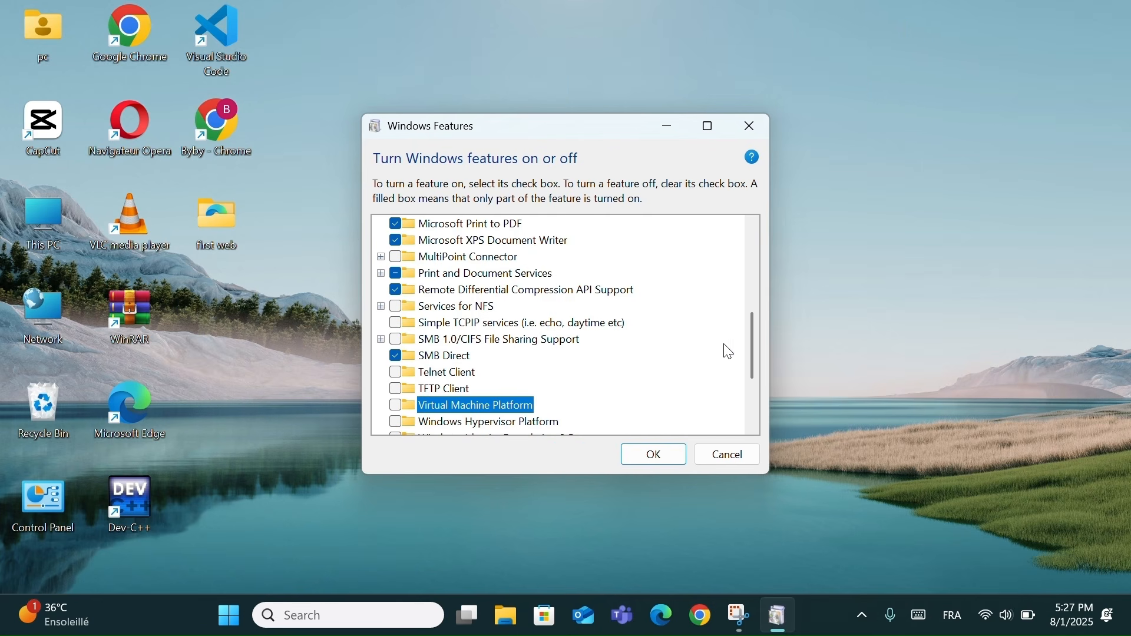
left_click_drag(748, 354, 750, 388)
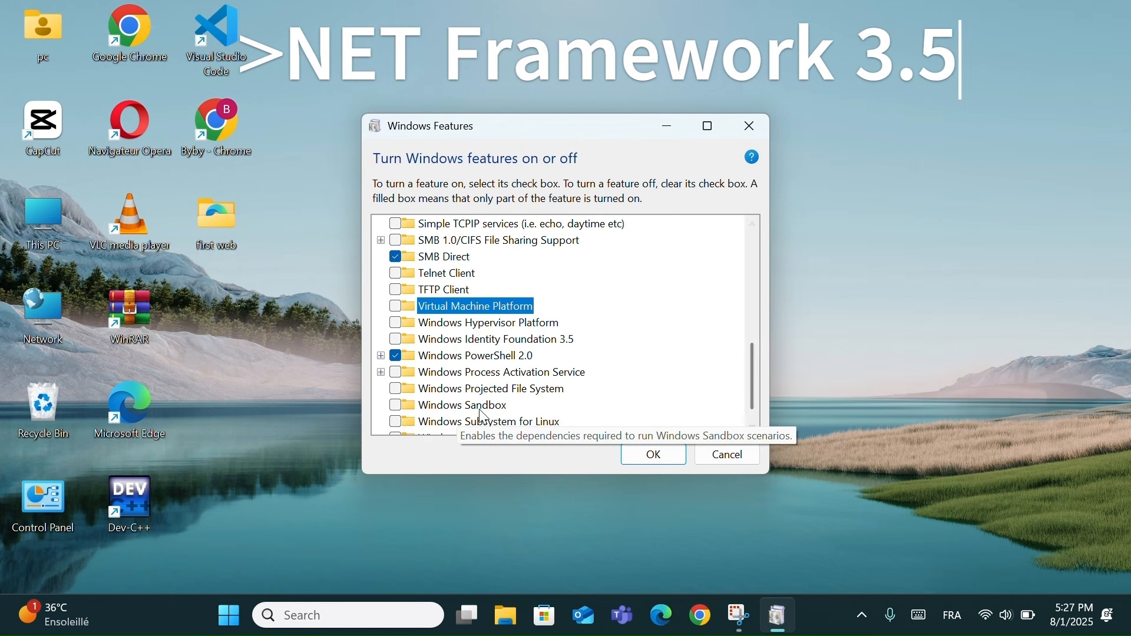
left_click(441, 406)
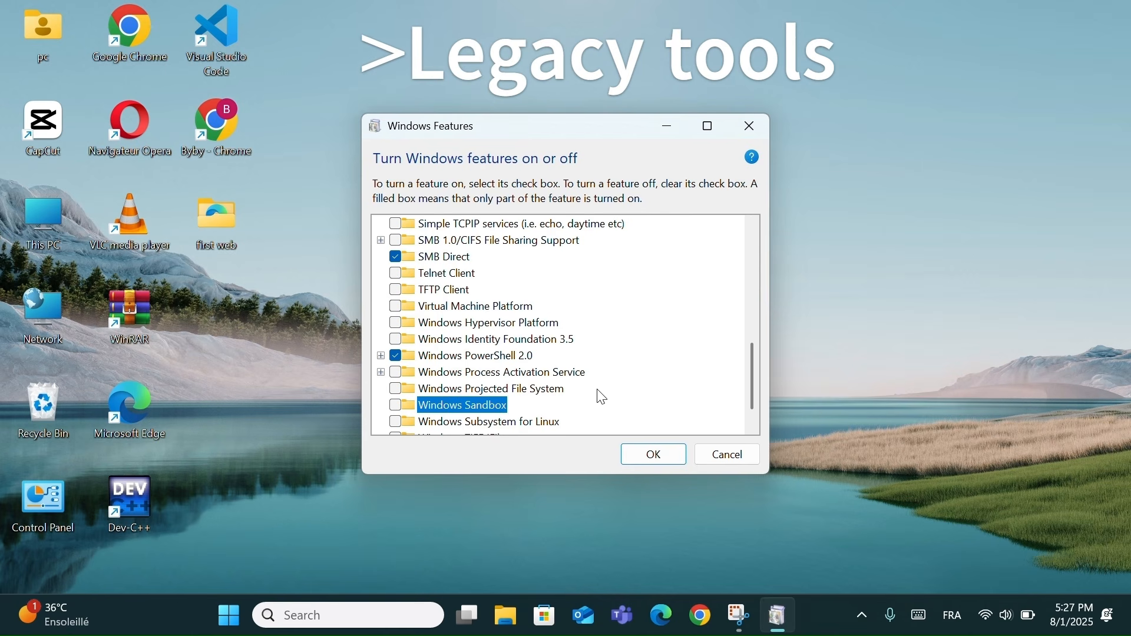
left_click_drag(753, 383, 757, 403)
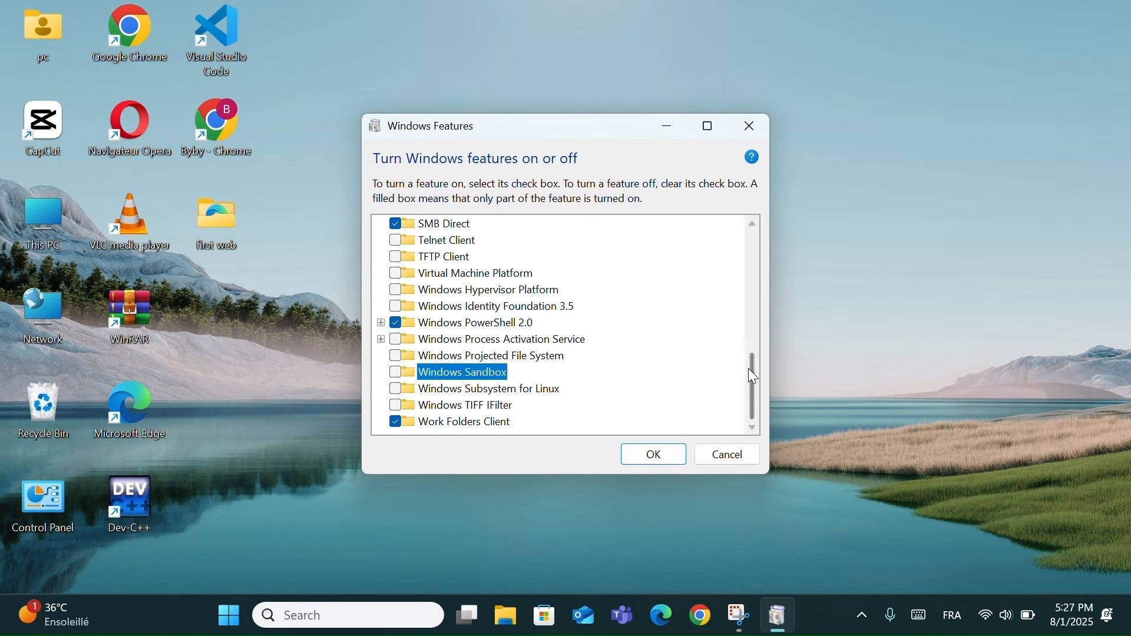
left_click_drag(754, 389, 754, 238)
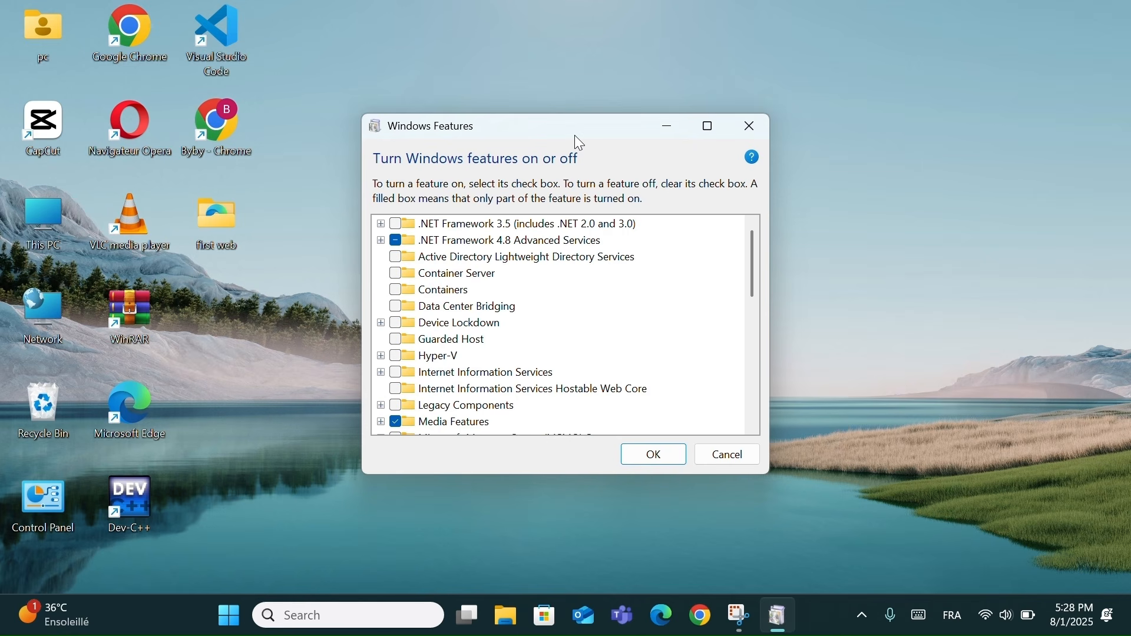
left_click(737, 120)
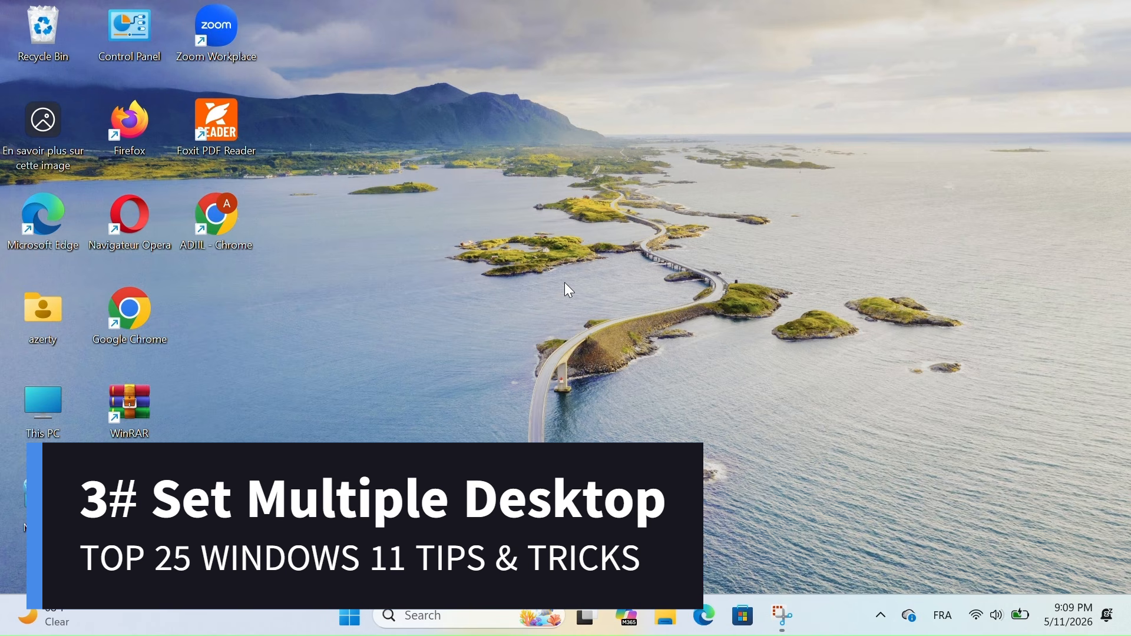
Add a second virtual desktop, and close Desktop 2 again
mouse_move(583, 617)
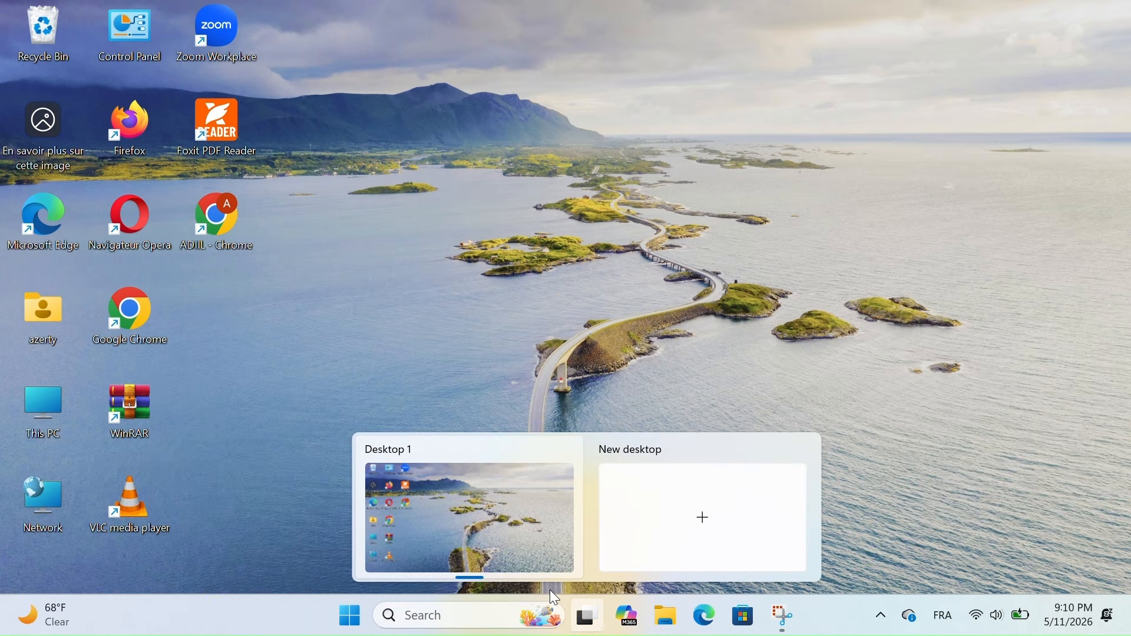
left_click(713, 520)
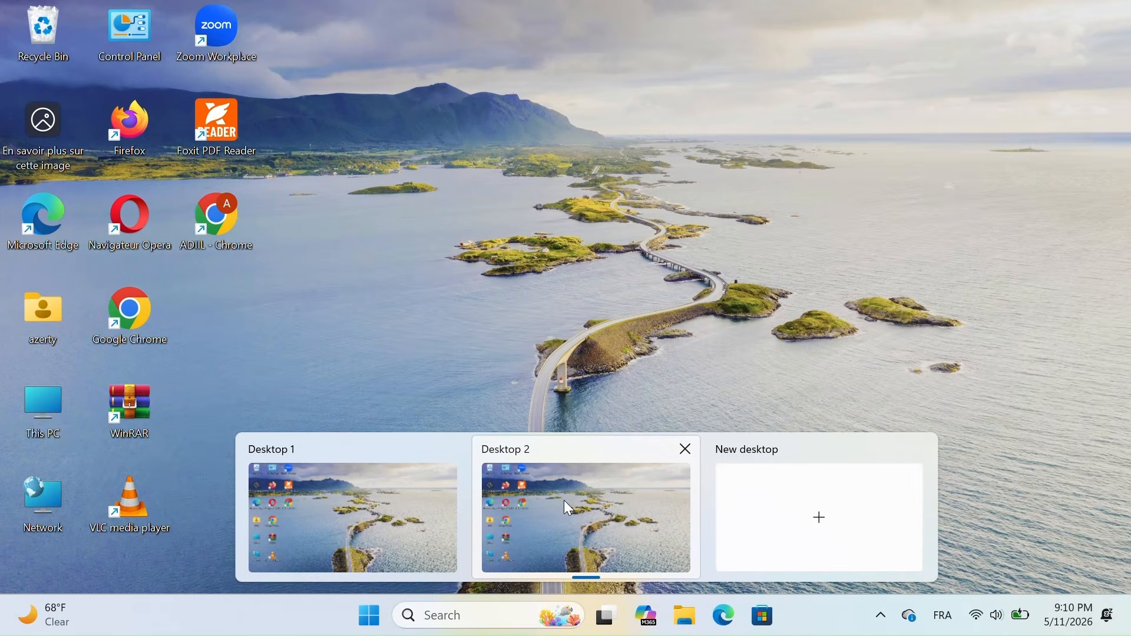
right_click(504, 452)
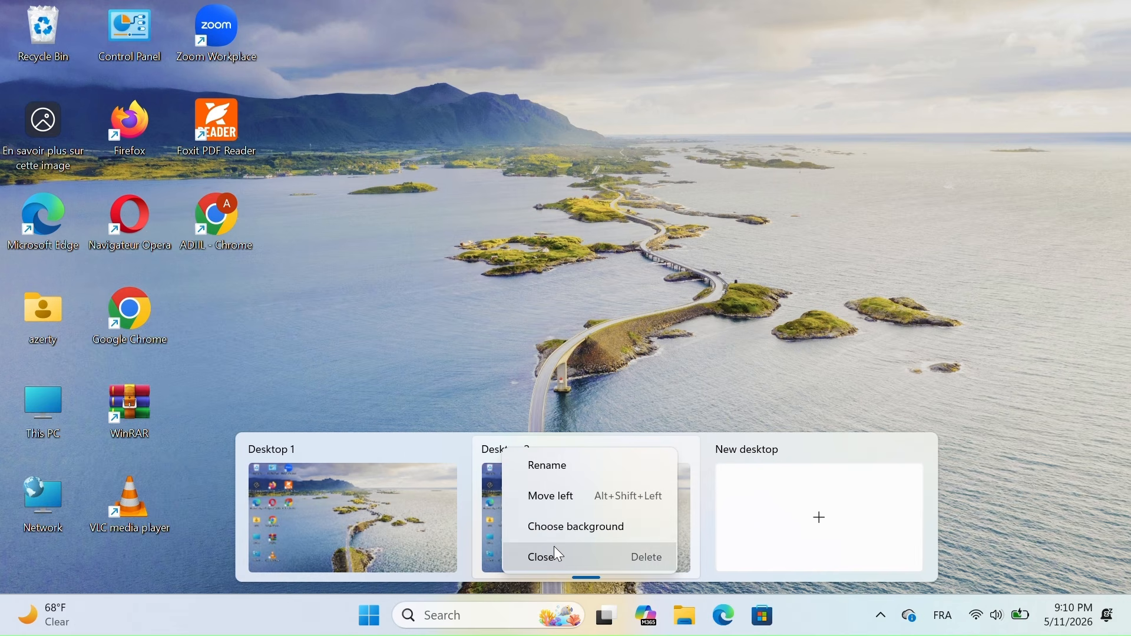
left_click(576, 553)
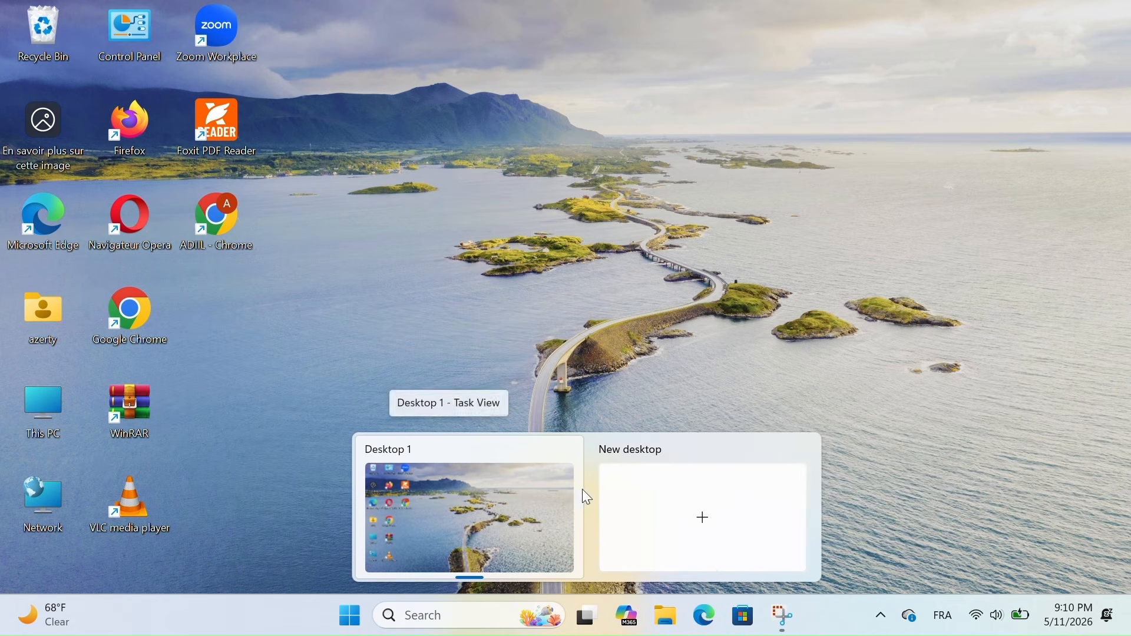
Create a new virtual desktop and switch back to Desktop 1
left_click(678, 503)
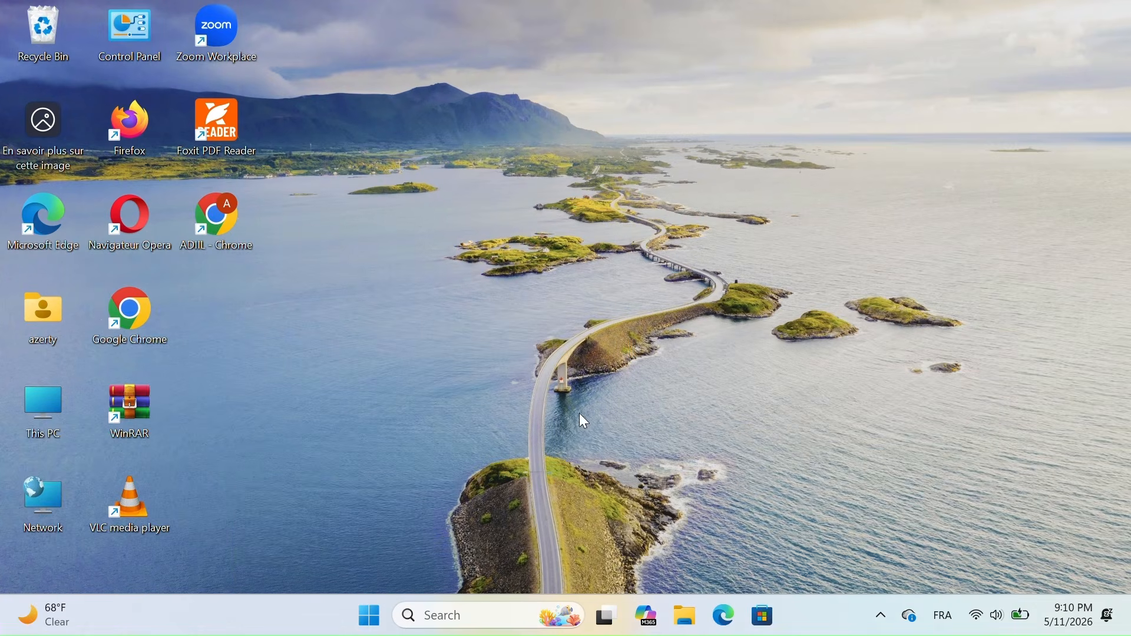
mouse_move(617, 604)
left_click(394, 524)
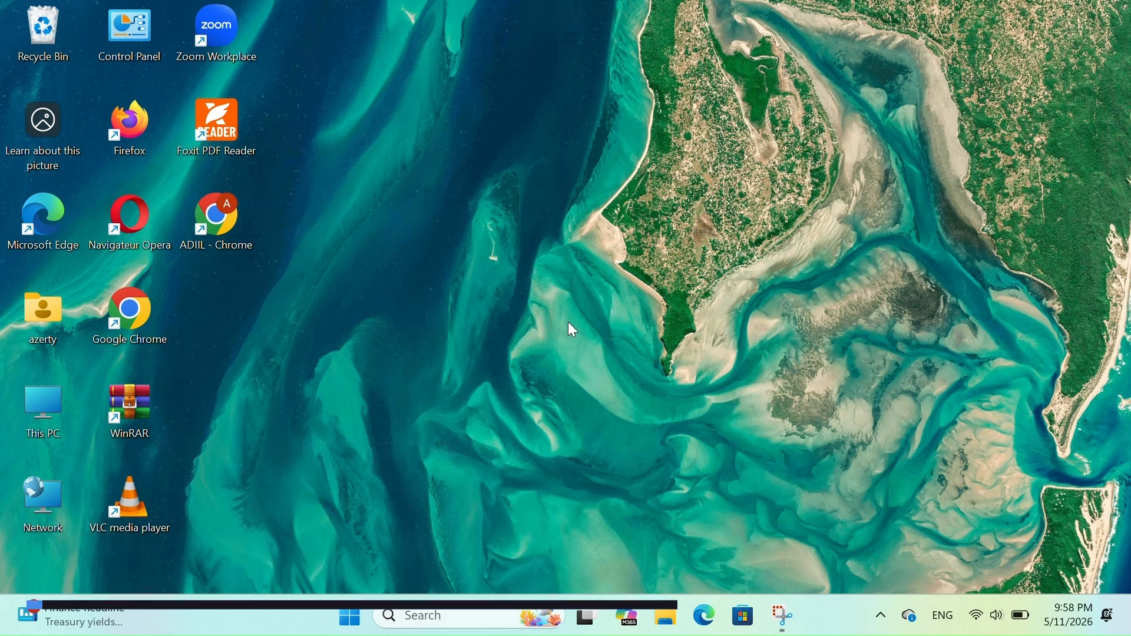
Open the Chrome profile shortcut and snap its window to the left half of the screen, and undock and close it
double_click(204, 219)
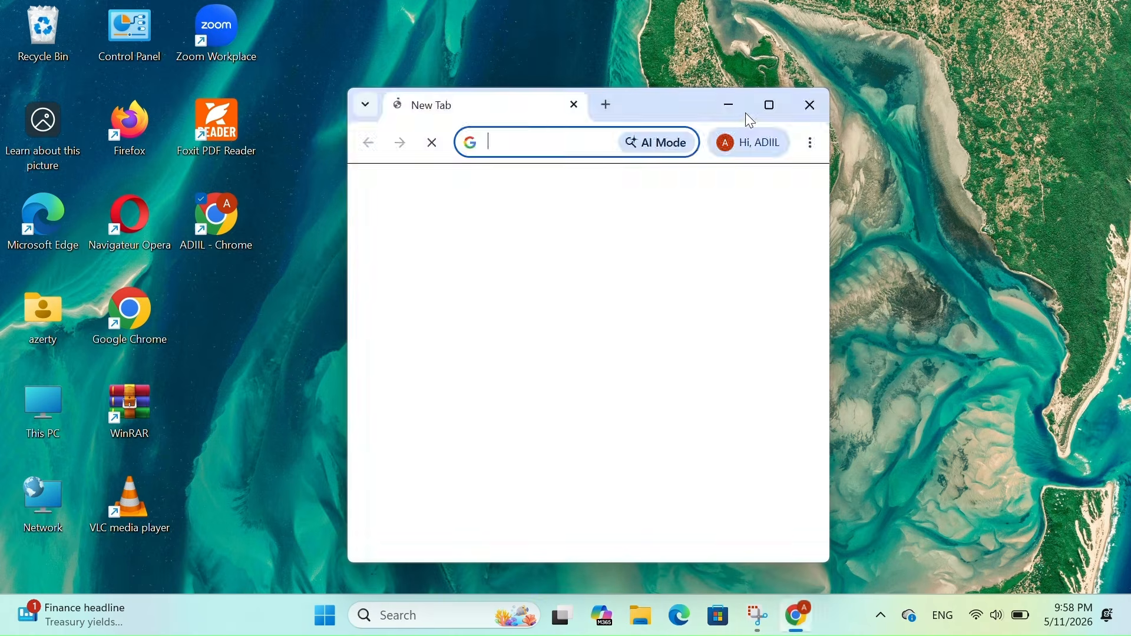
left_click_drag(668, 114, 355, 55)
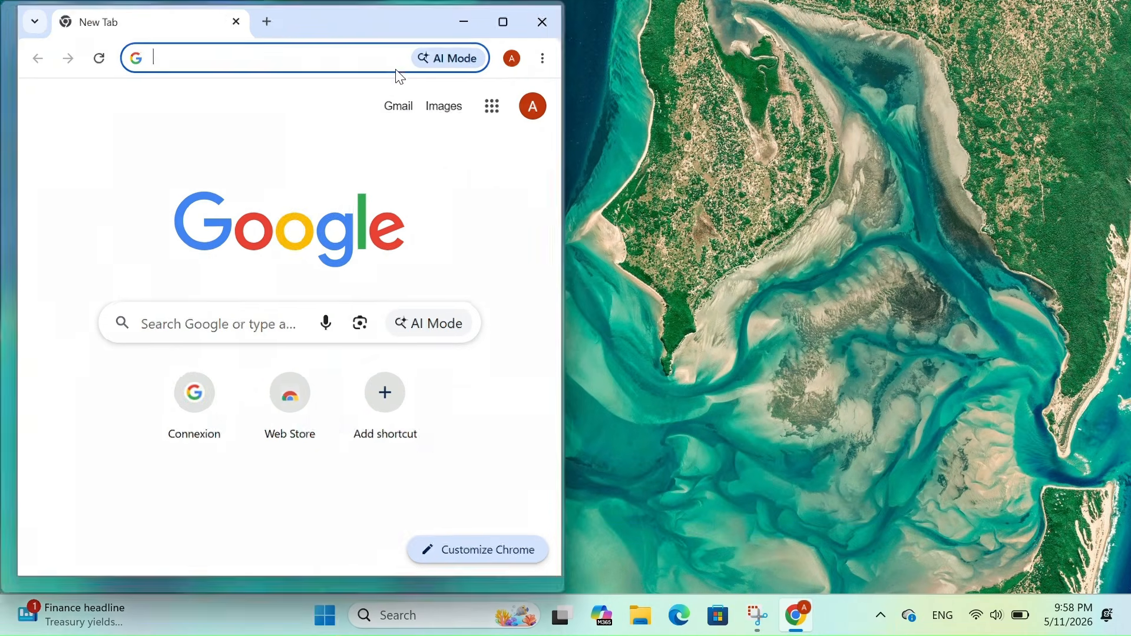
left_click(471, 187)
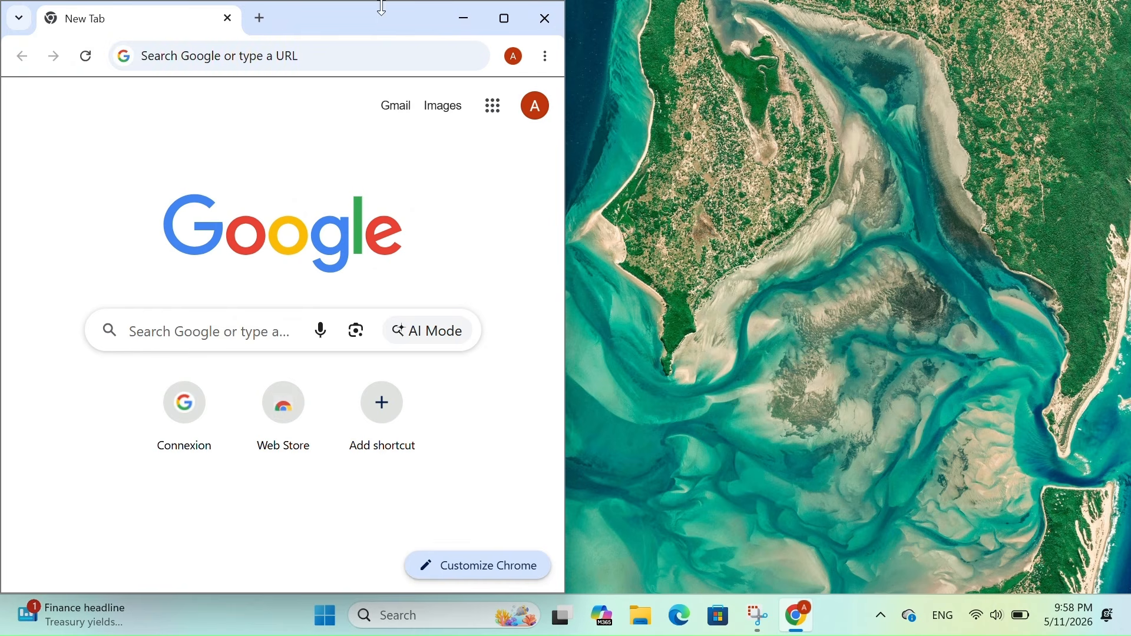
left_click_drag(380, 15, 685, 103)
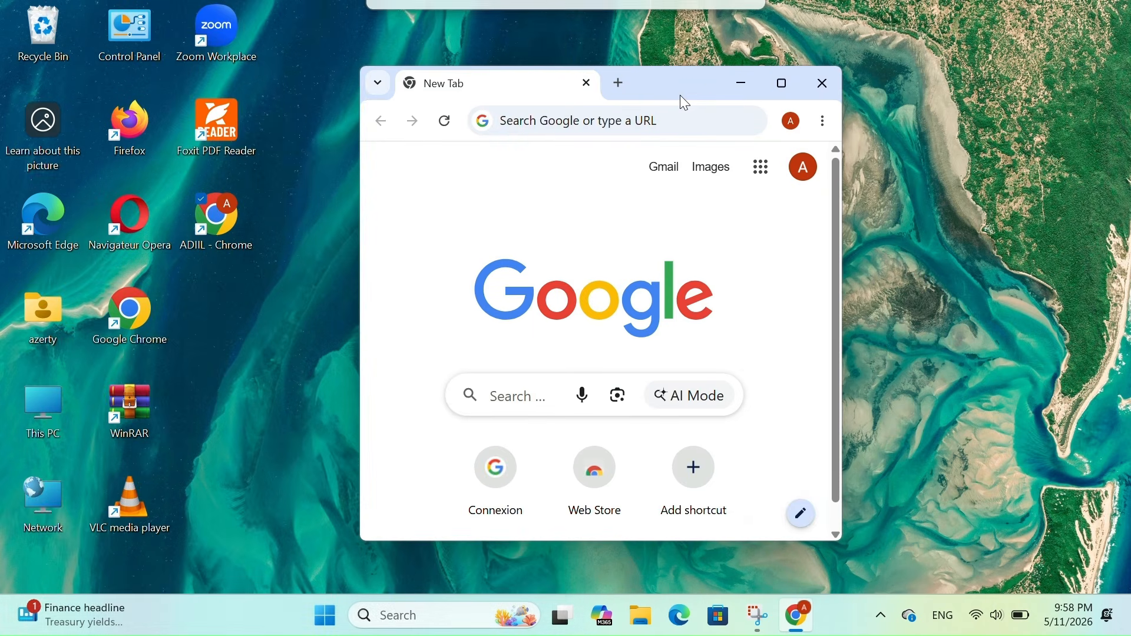
left_click(825, 90)
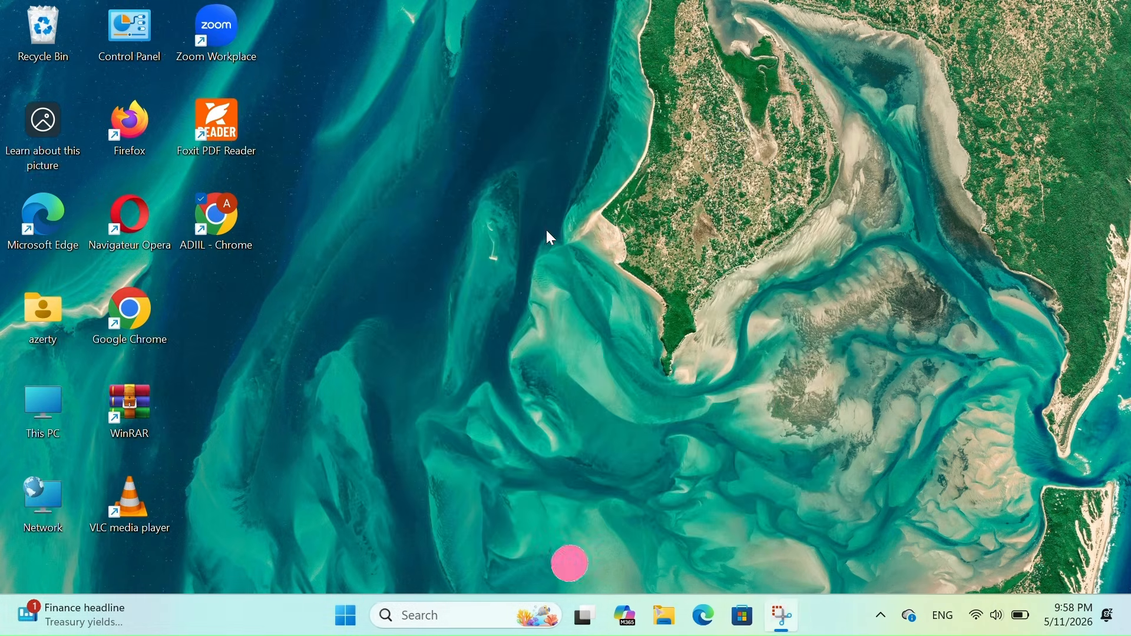
Reopen Chrome and place its window in the narrow right column of the unequal two-column snap layout
double_click(218, 226)
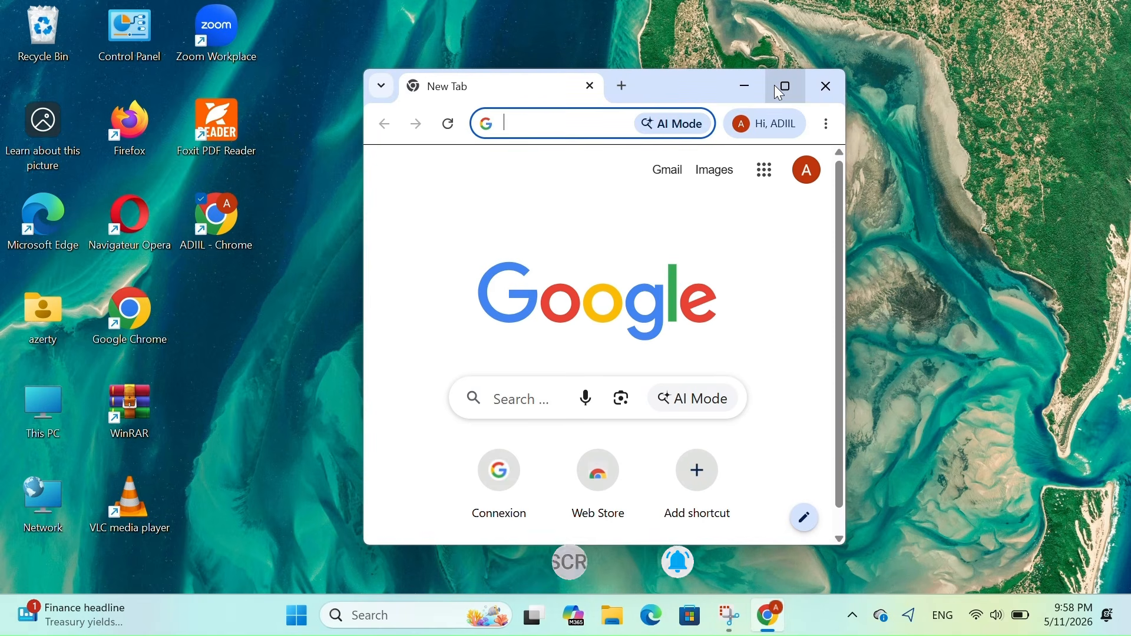
mouse_move(782, 91)
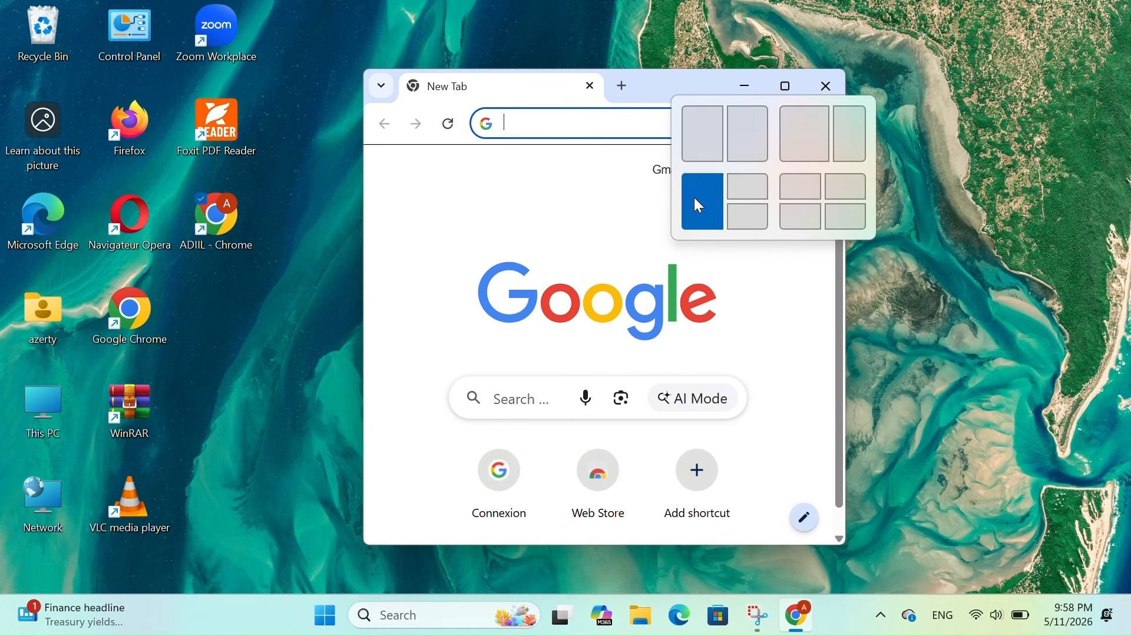
left_click(852, 133)
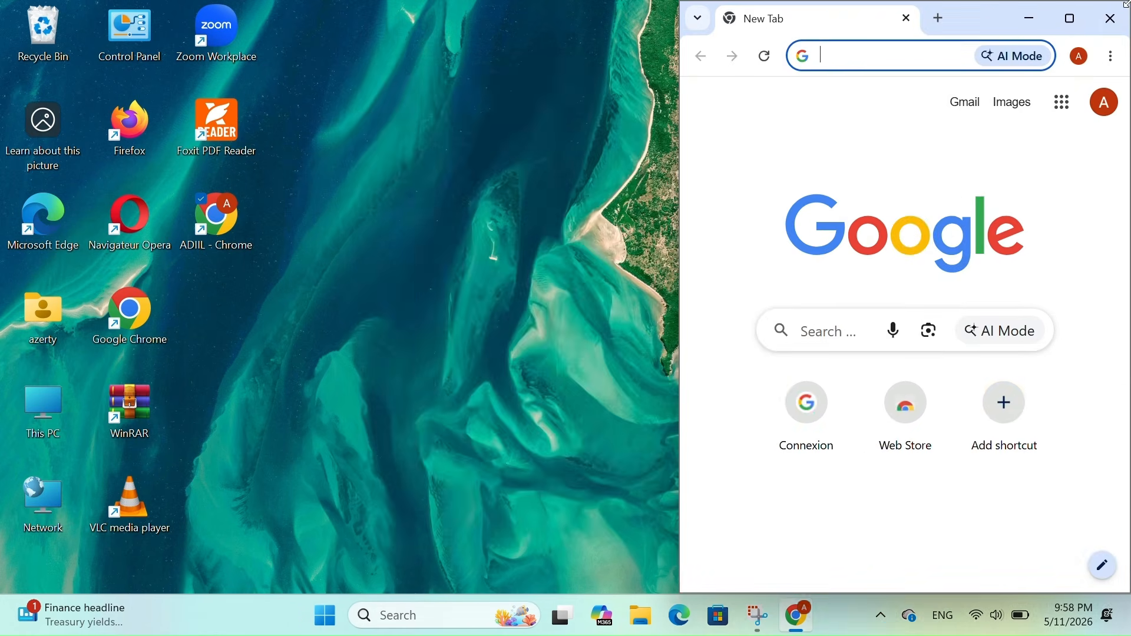
Snap the Chrome window to the lower-right quarter of the four-window layout, and undock and close it
mouse_move(1062, 22)
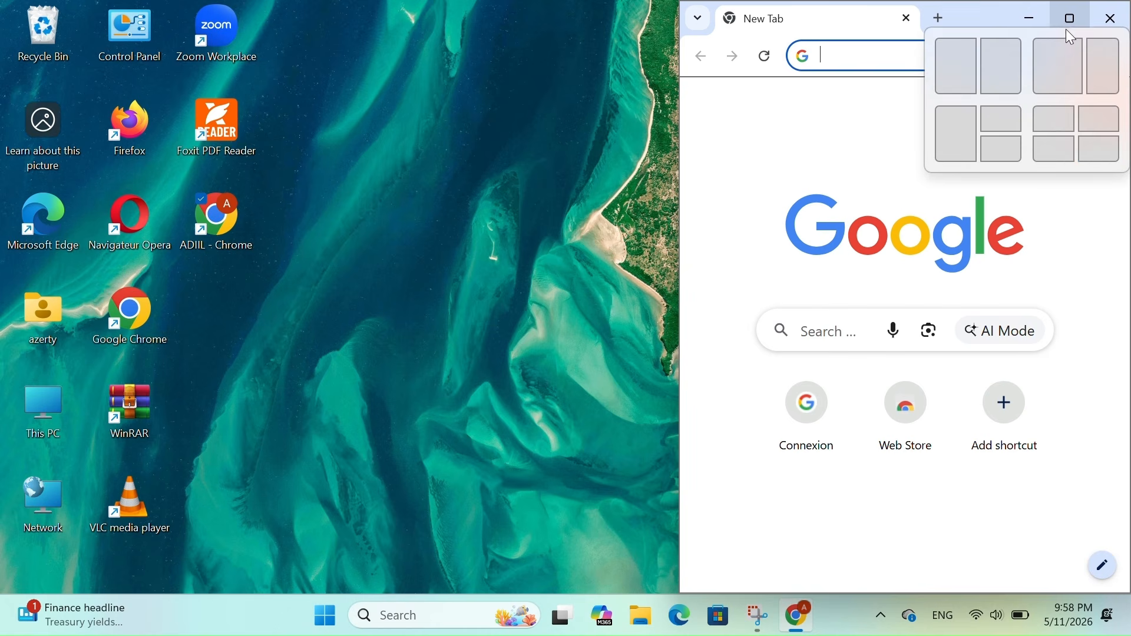
left_click(1106, 149)
left_click_drag(922, 334, 592, 102)
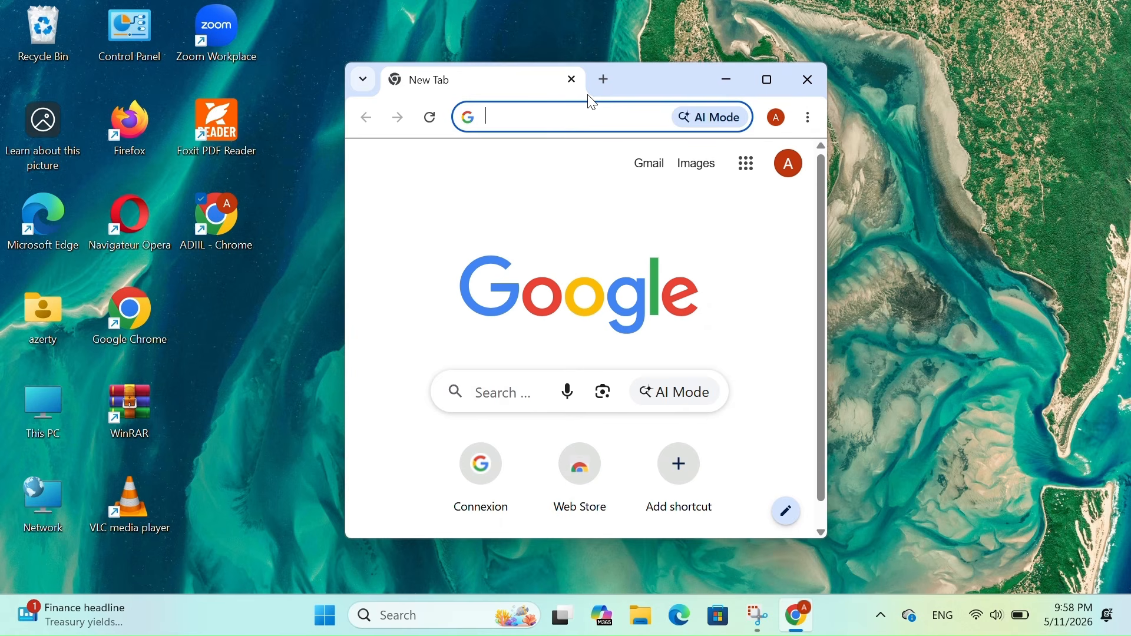
left_click(808, 79)
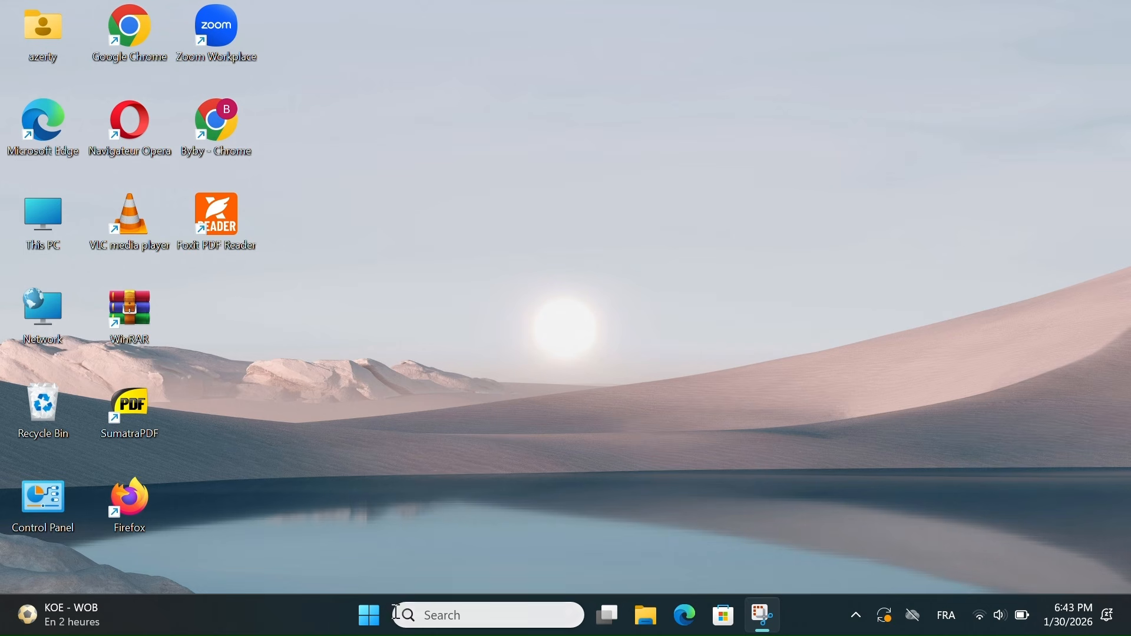
Turn on End Task for the taskbar in the Advanced system settings
left_click(375, 618)
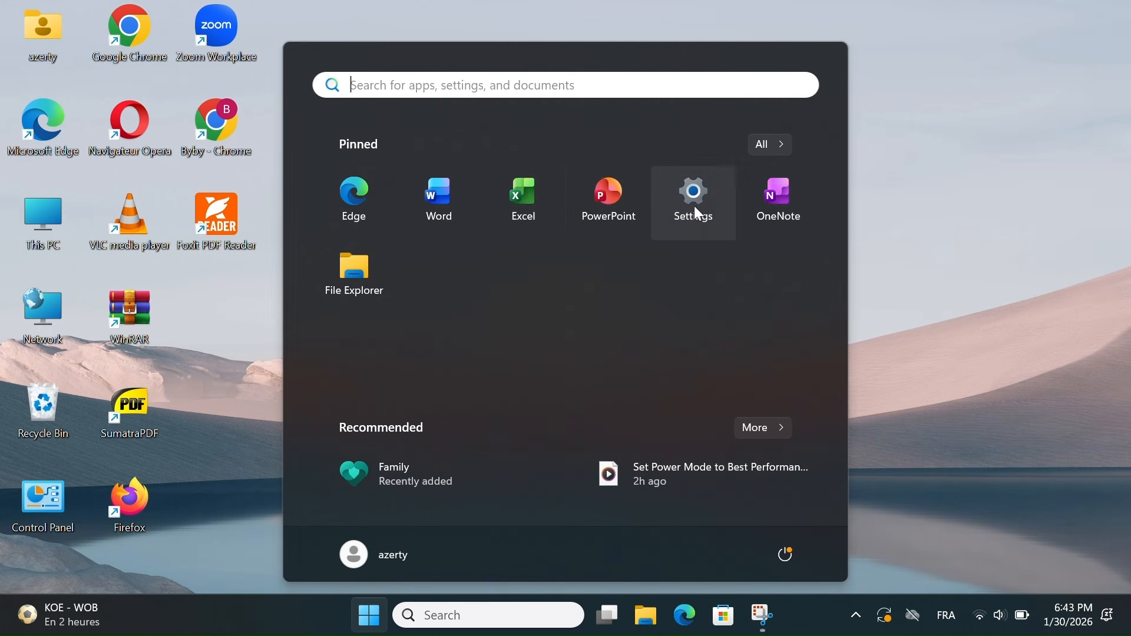
left_click(704, 199)
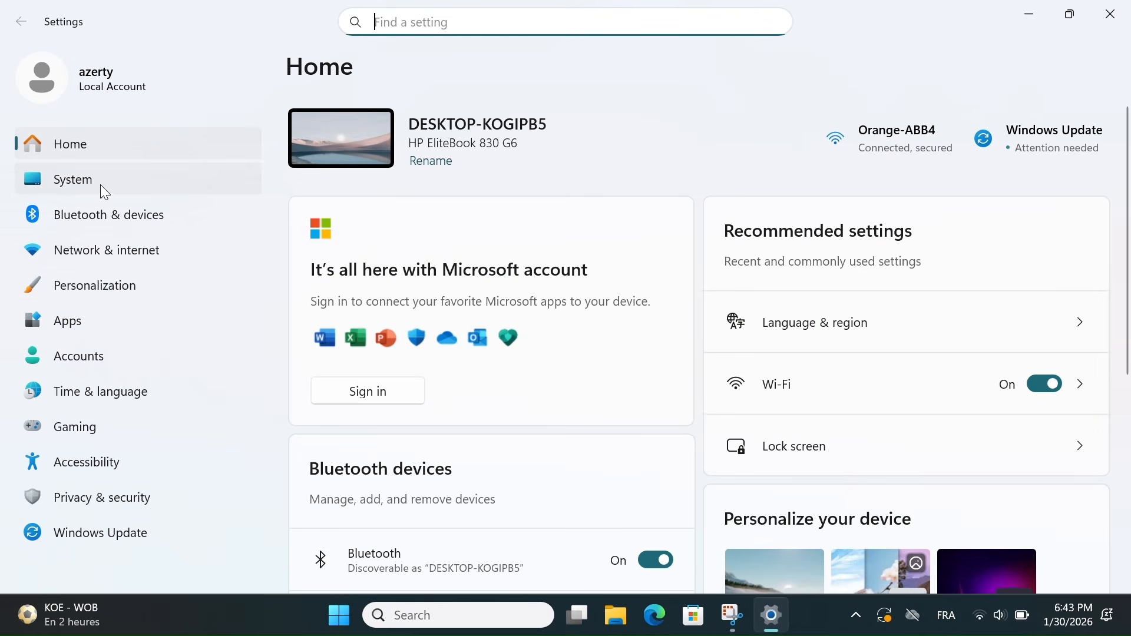
left_click(99, 188)
scroll(474, 336, "down", 4)
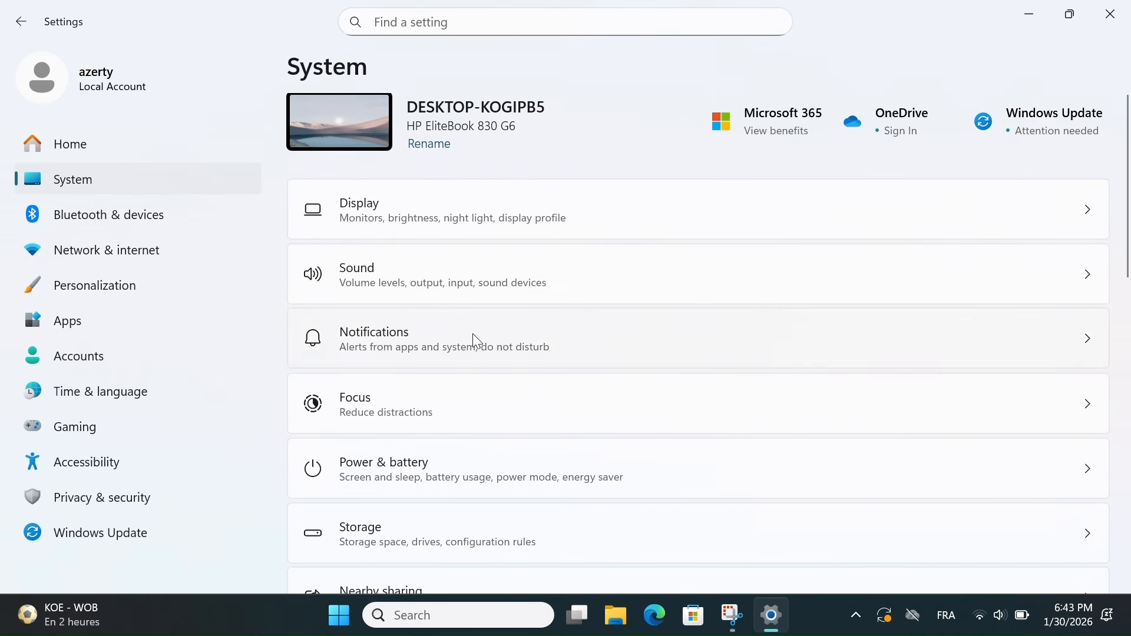
scroll(474, 337, "down", 3)
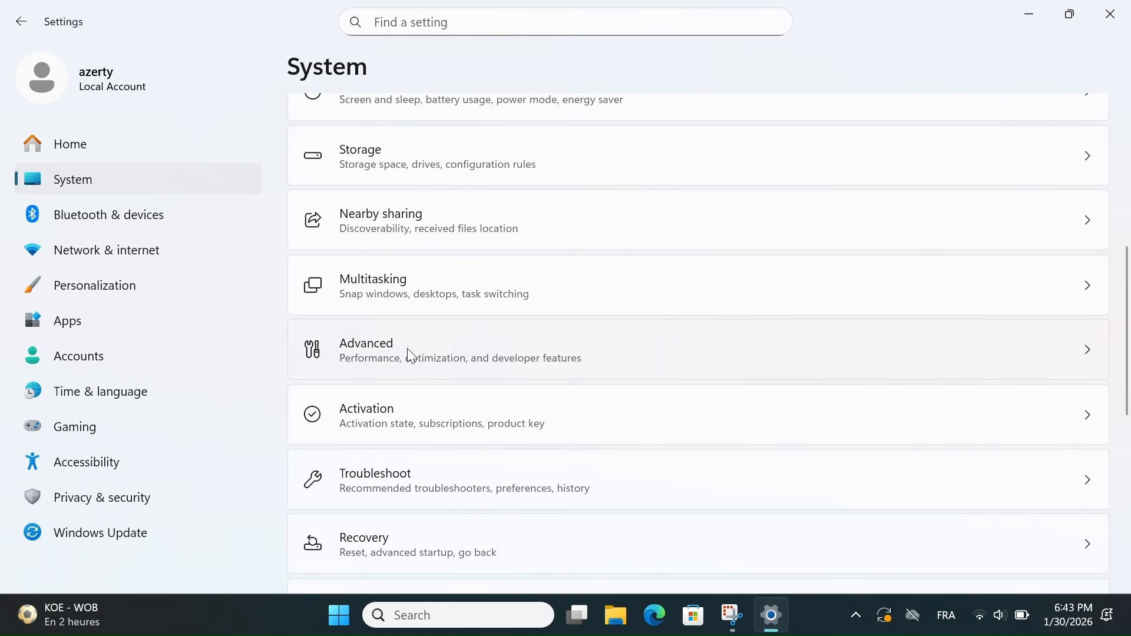
left_click(408, 350)
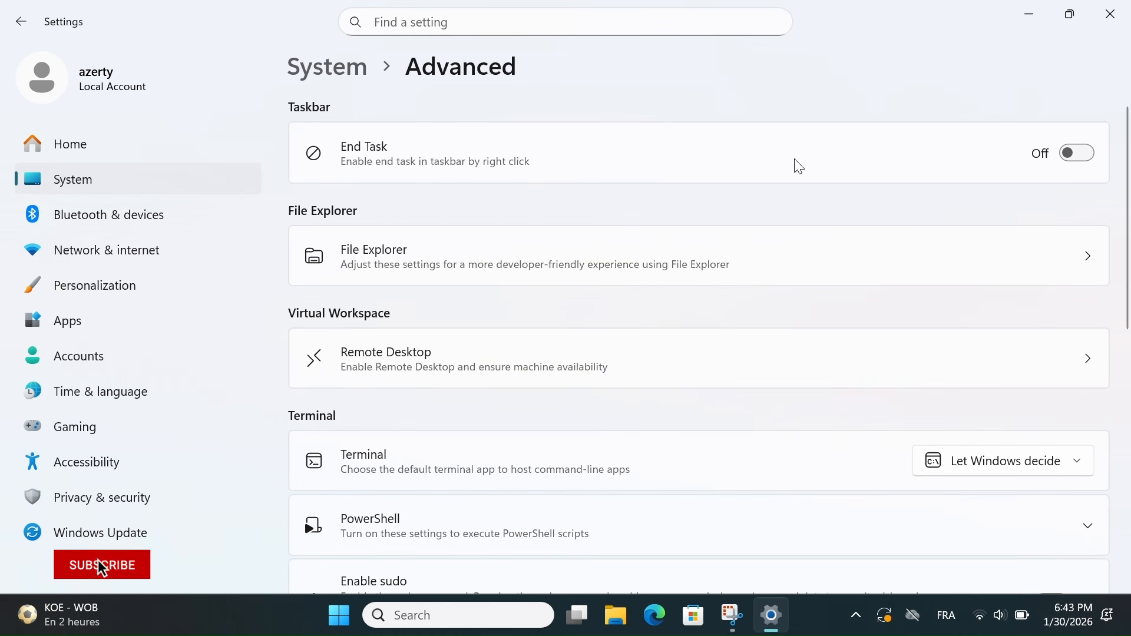
left_click(1078, 154)
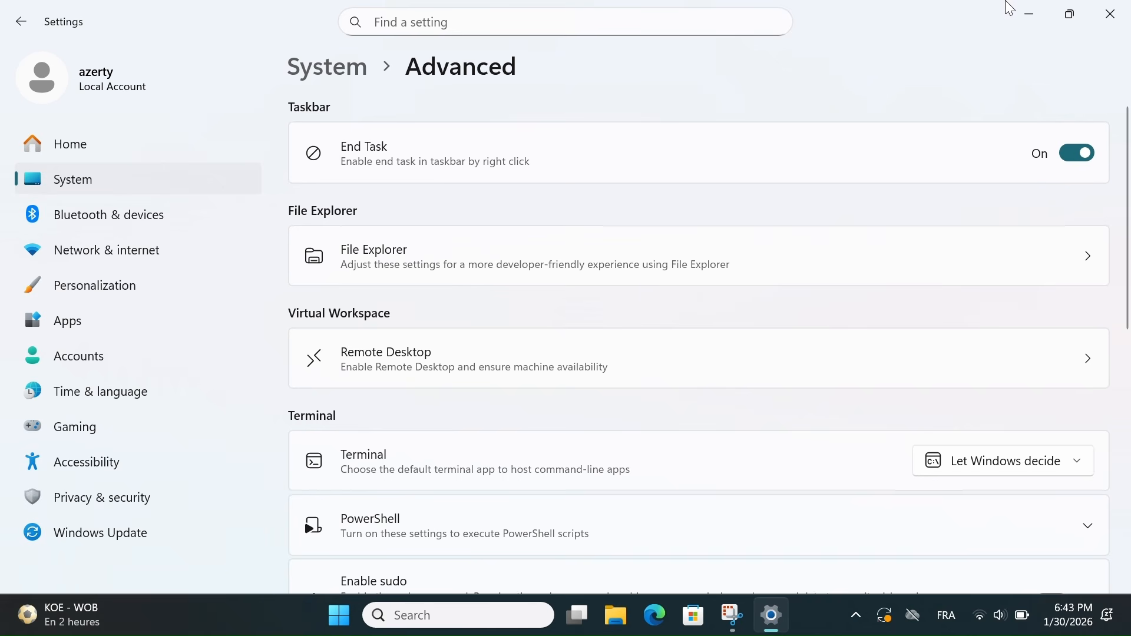
Minimize the Settings window and end its task directly from the taskbar
left_click(1029, 18)
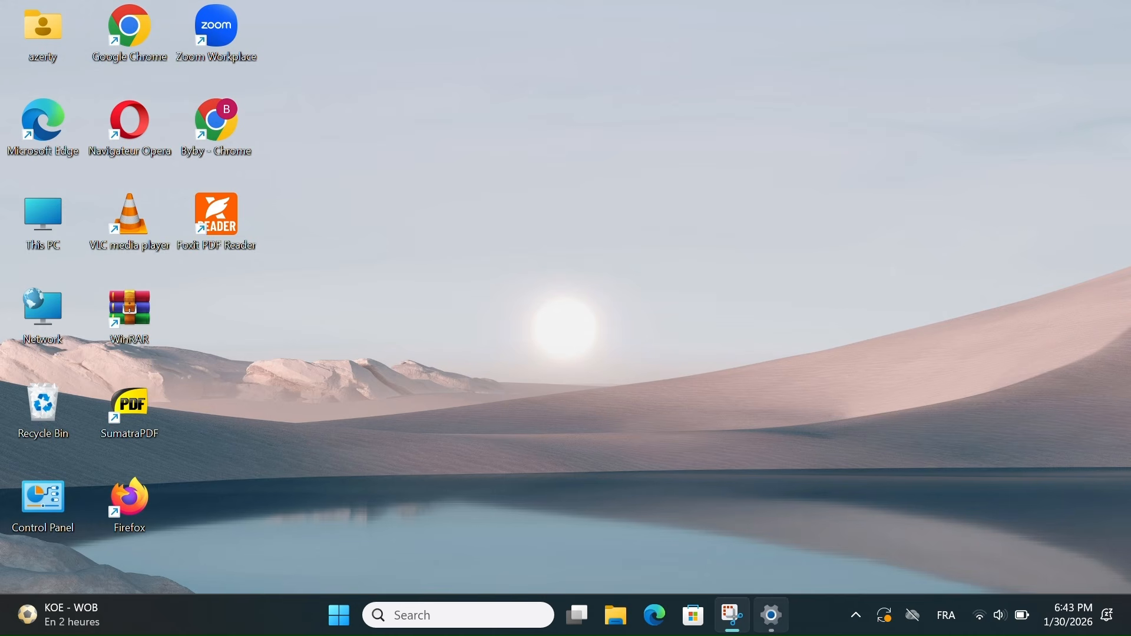
right_click(774, 628)
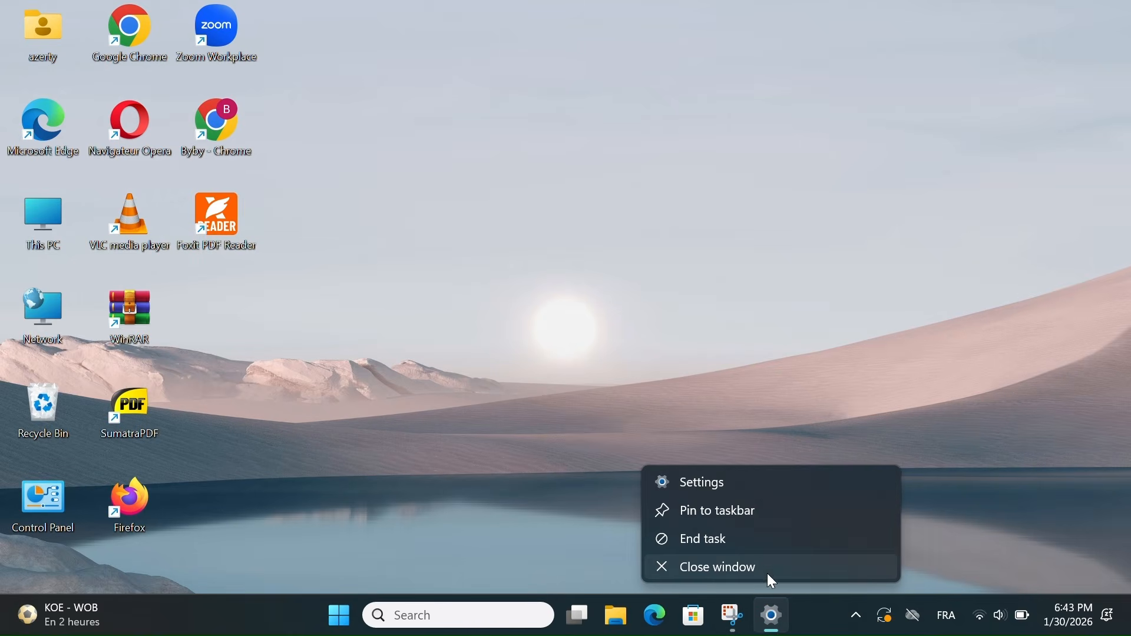
left_click(705, 537)
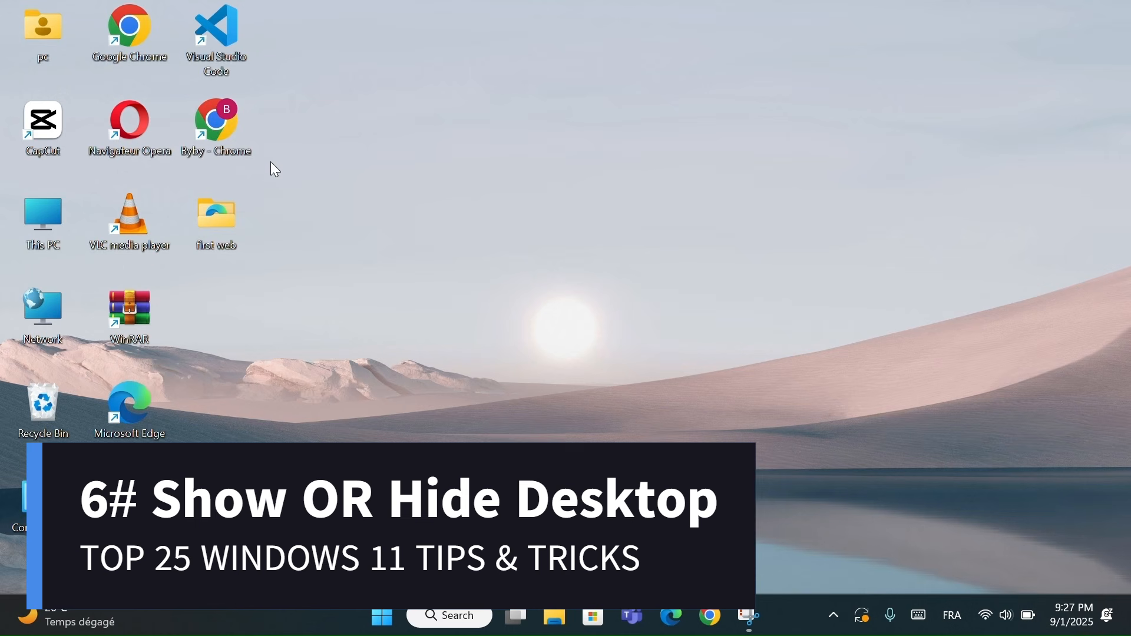
Open the Chrome profile shortcut, toggle between showing and hiding the desktop, and restore and close the browser
double_click(219, 123)
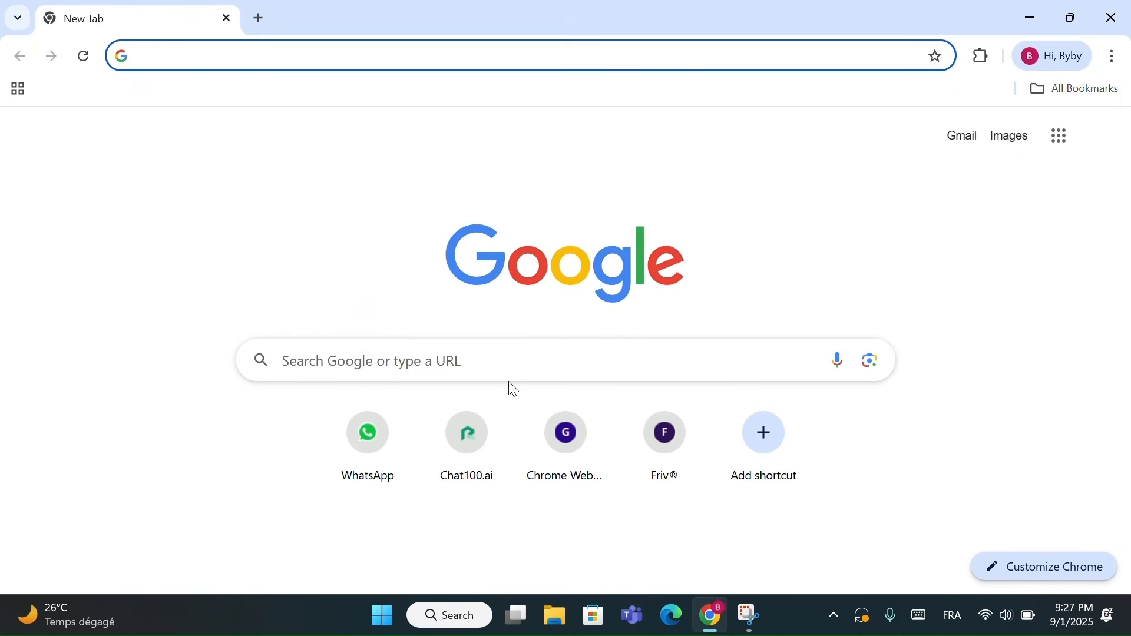
key("super+d")
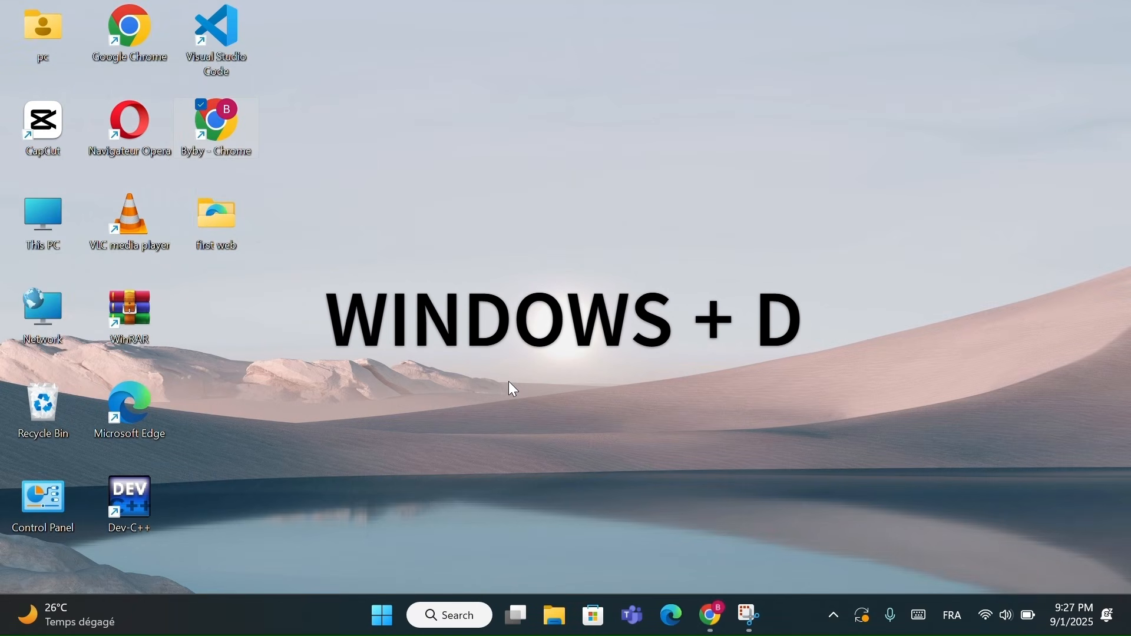
key("super+d")
key("super+d")
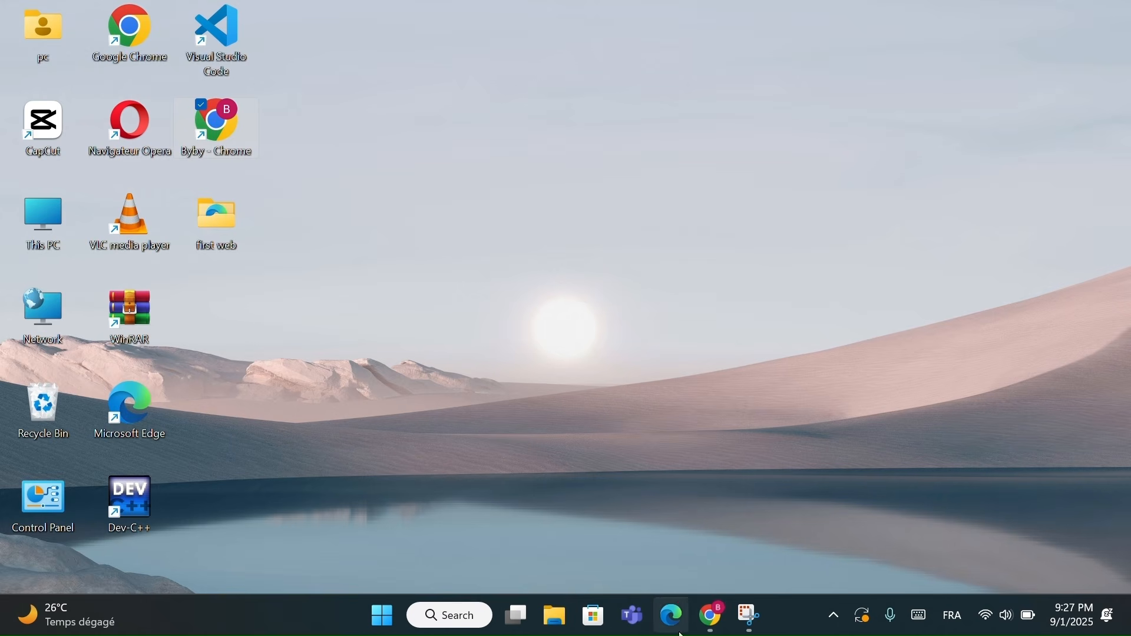
left_click(712, 616)
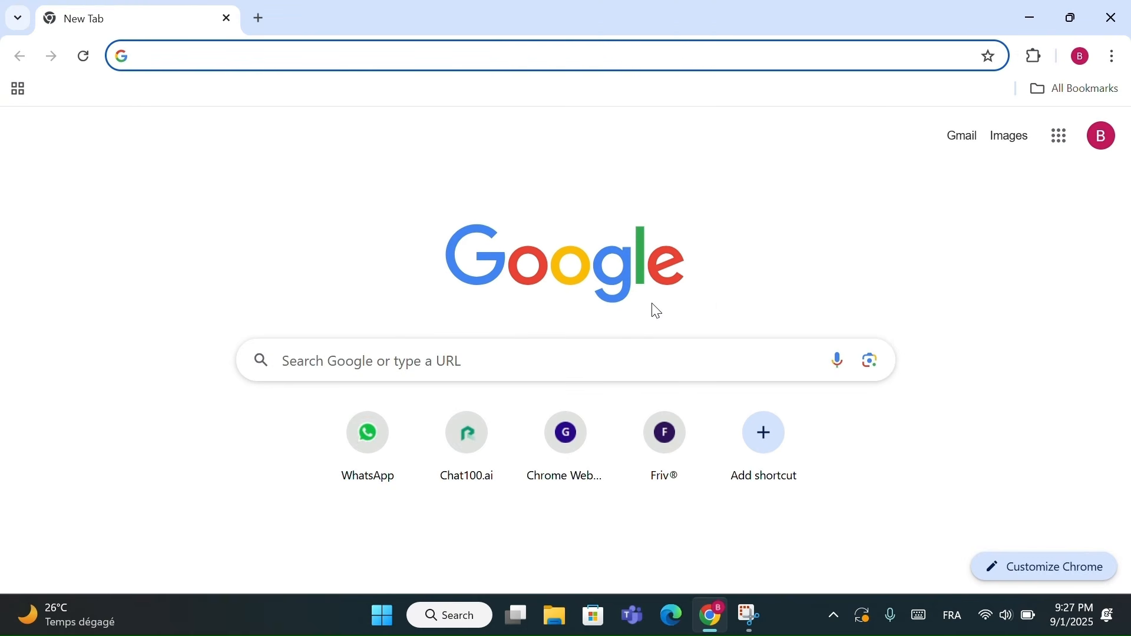
left_click(1112, 18)
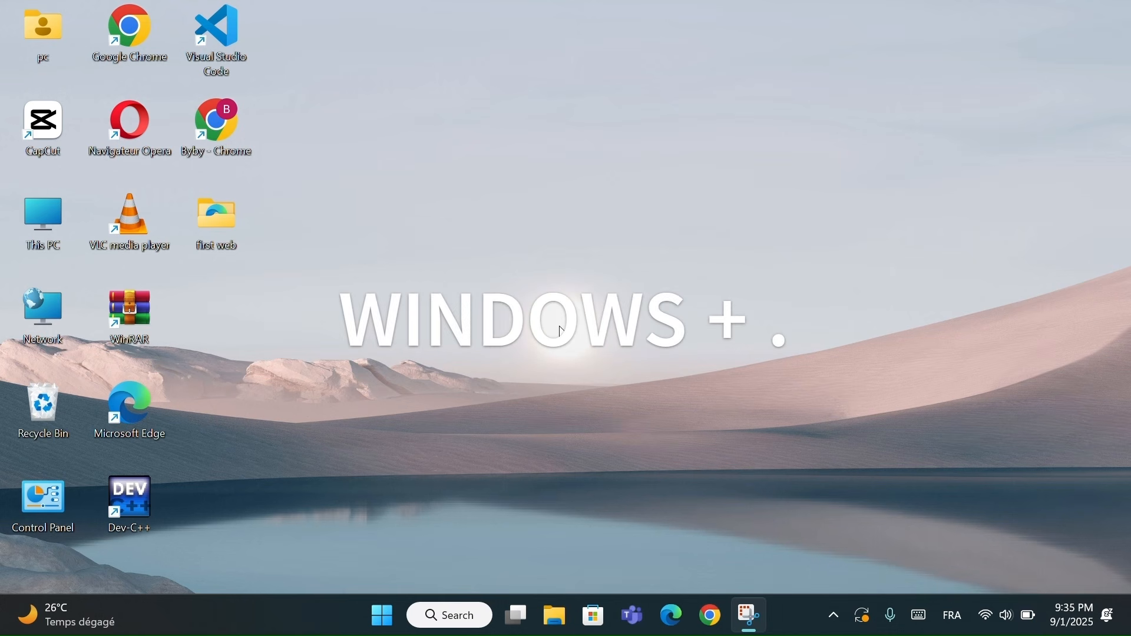
Open the emoji panel, move it near the middle of the screen, and view its full emoji collection before returning to the overview
key("super+period")
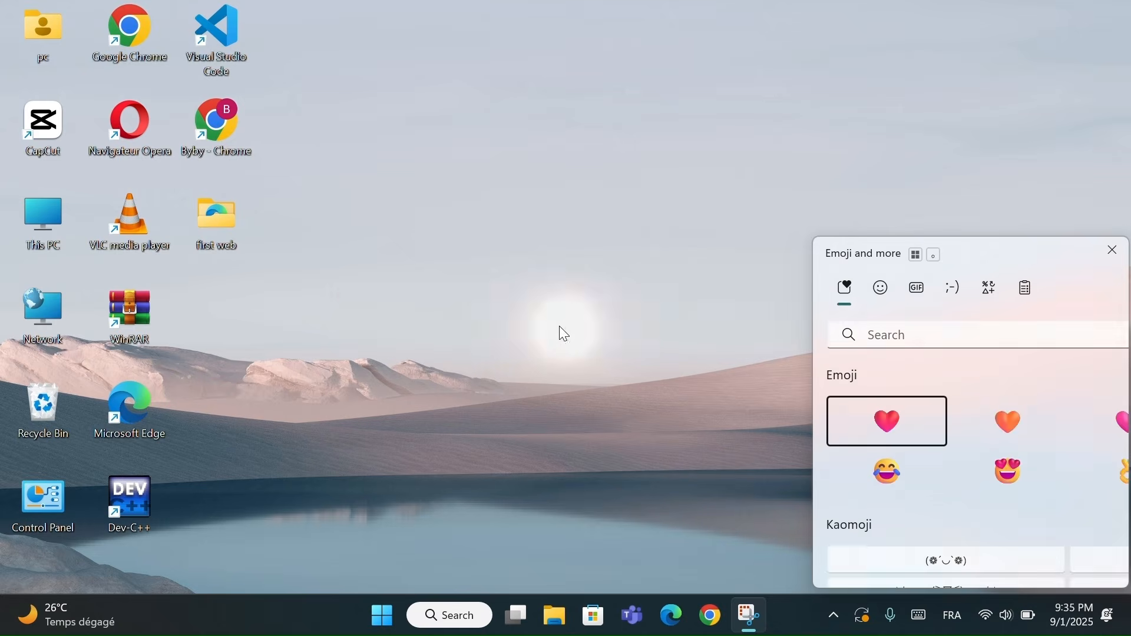
left_click_drag(1015, 263, 598, 139)
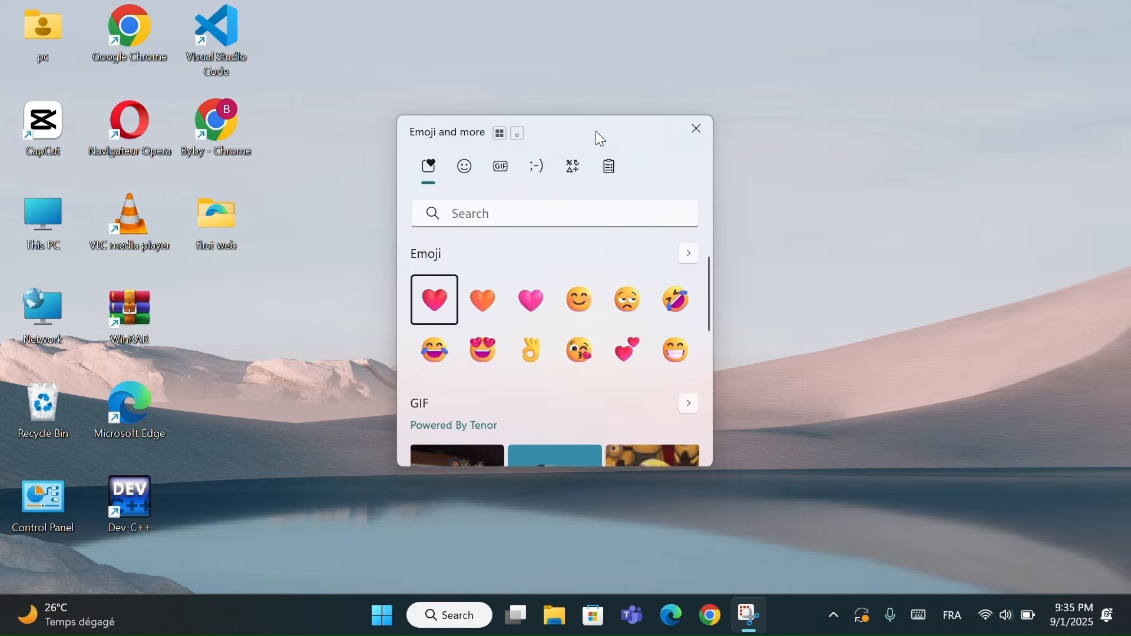
left_click(464, 166)
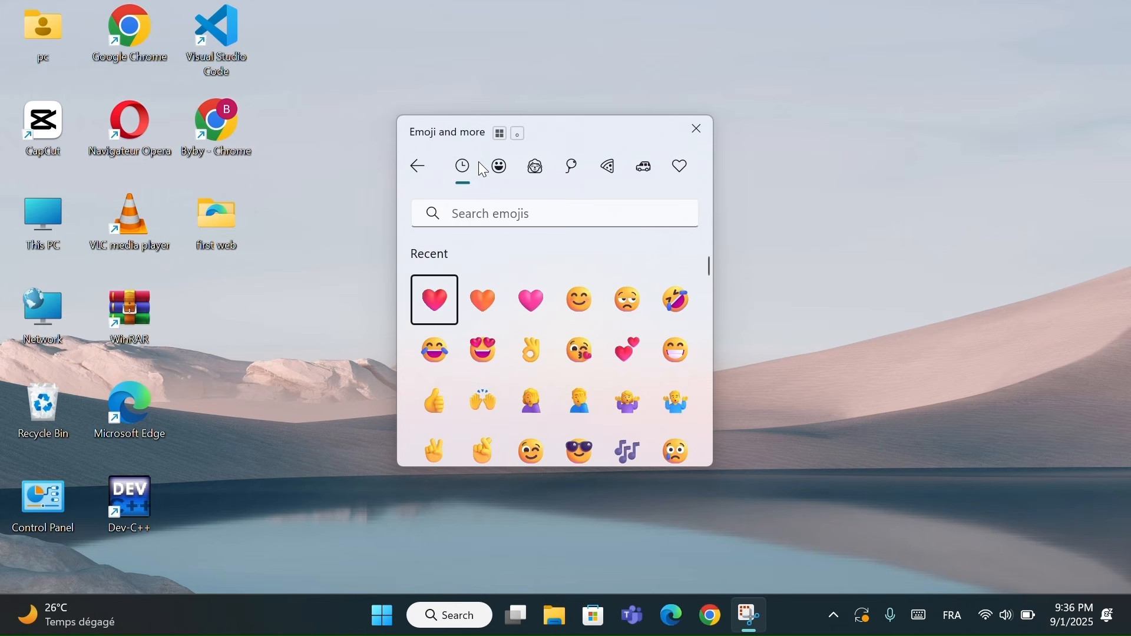
left_click(420, 162)
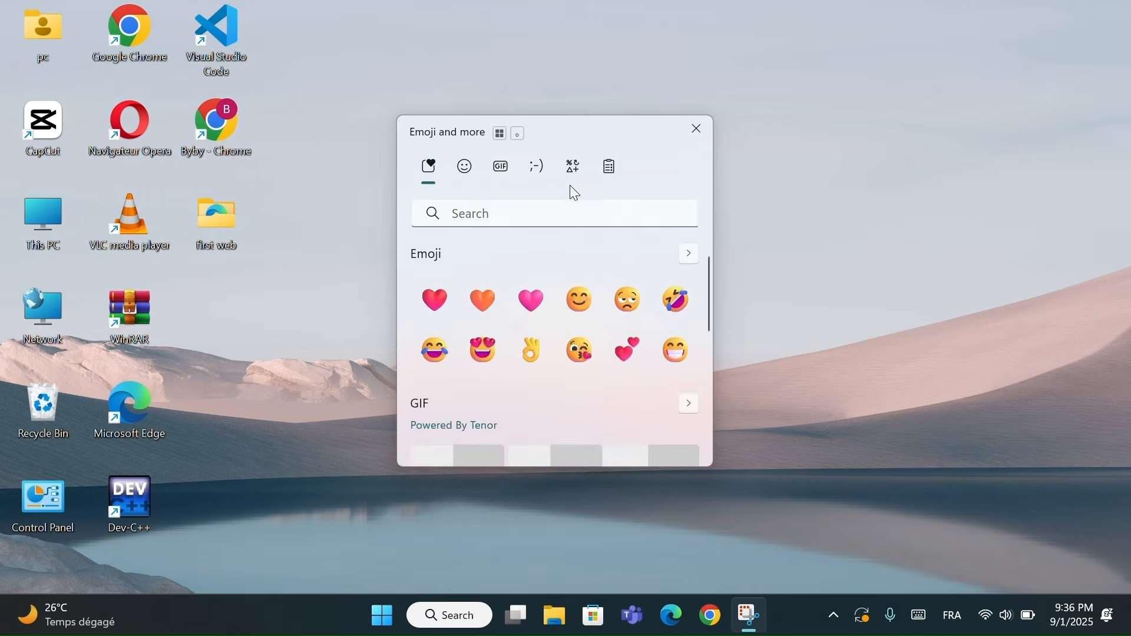
Browse the symbols collection of the emoji panel, including General punctuation and Currency symbols, and return to the overview
left_click(575, 168)
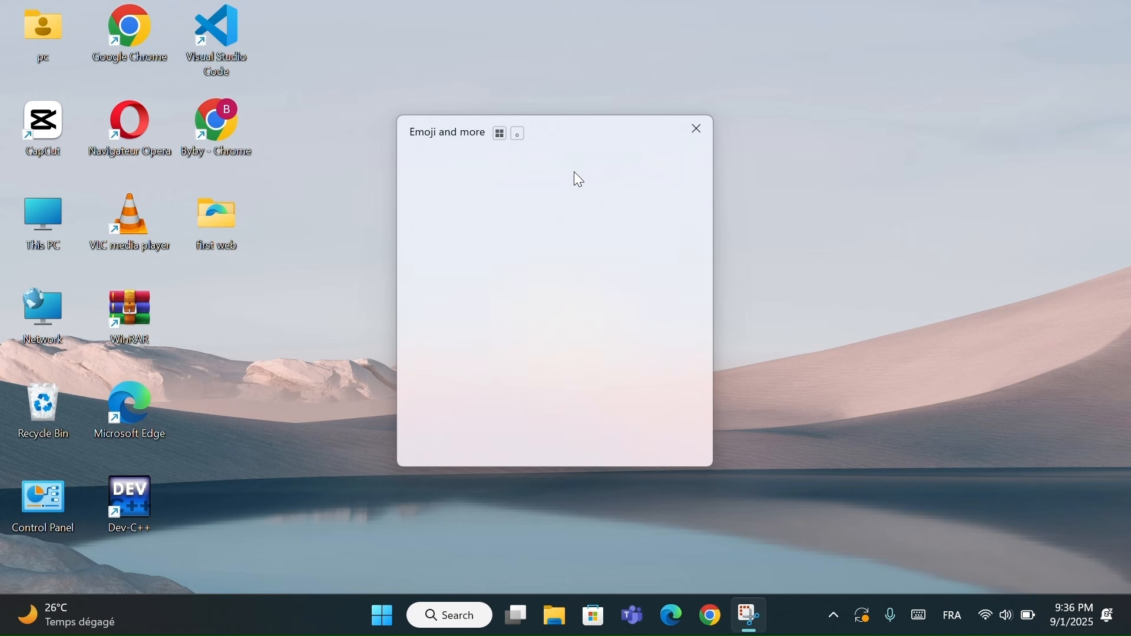
scroll(517, 294, "down", 3)
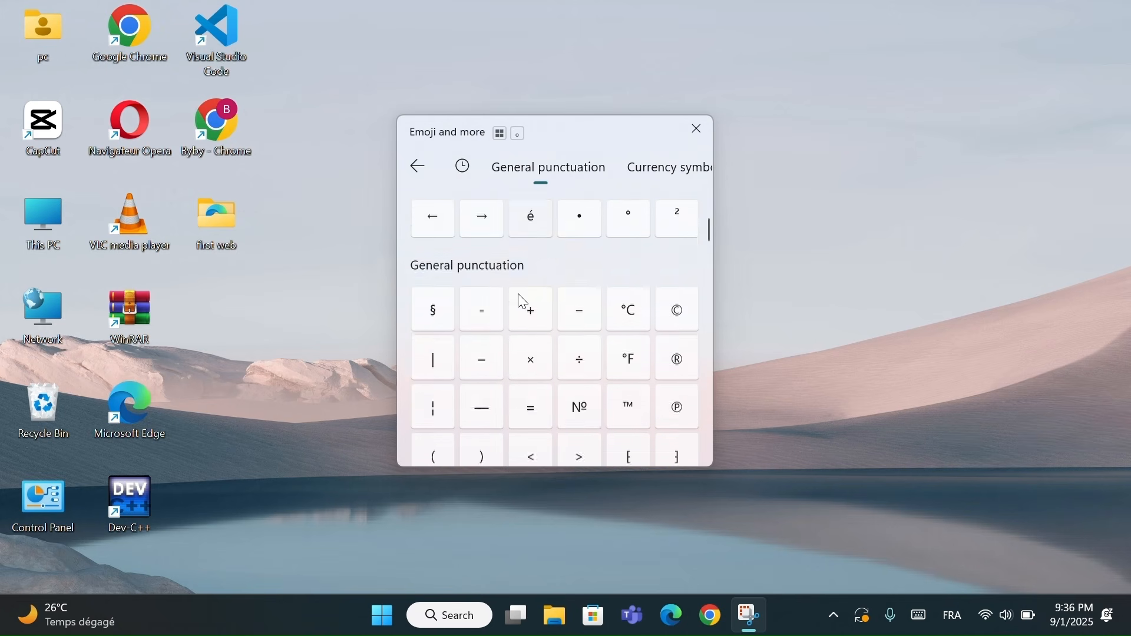
scroll(520, 300, "up", 3)
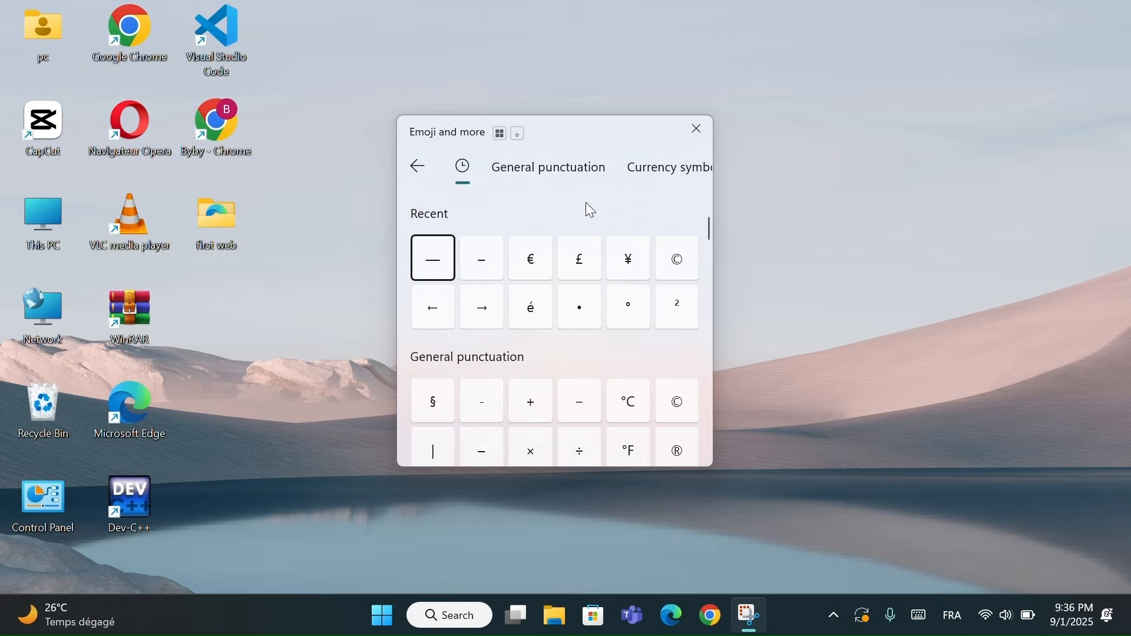
left_click(565, 174)
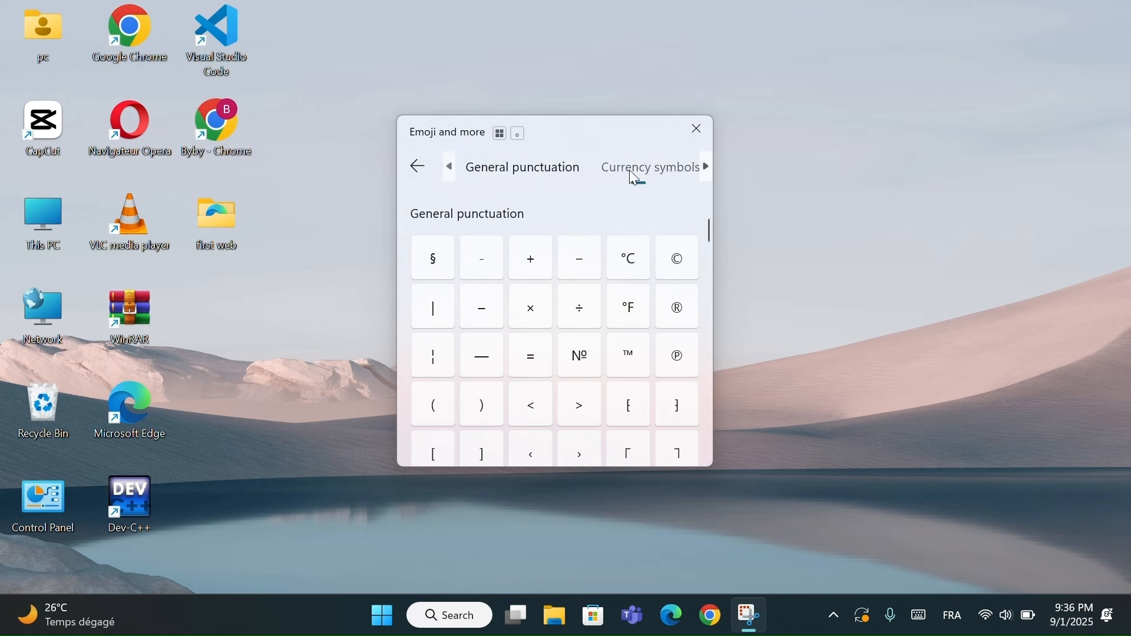
left_click(635, 172)
left_click(415, 166)
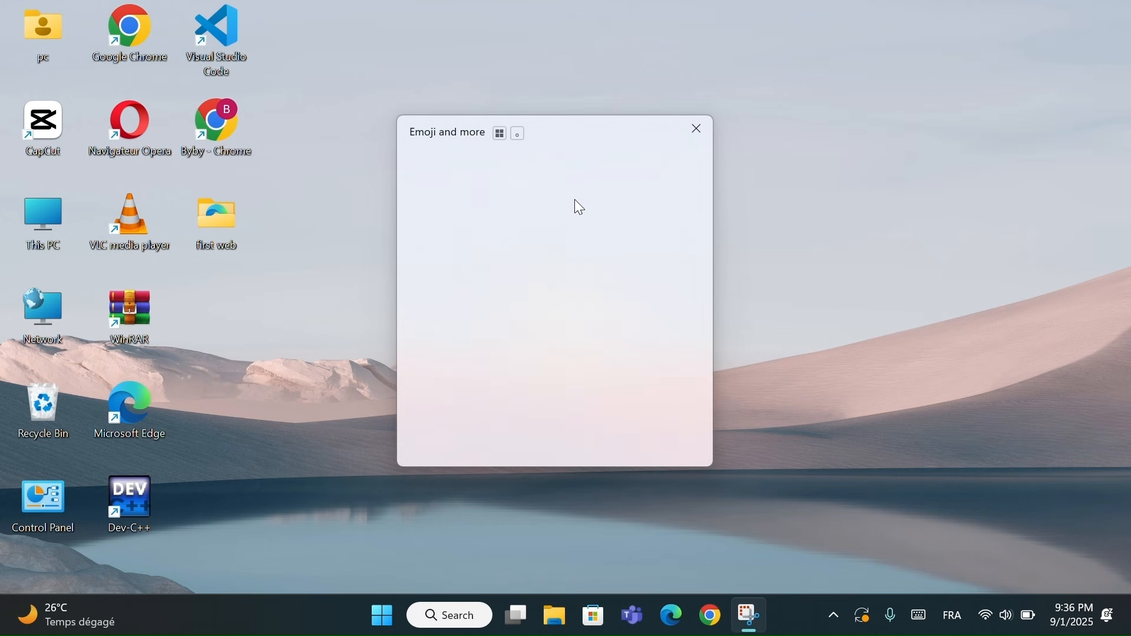
Open the Chrome profile shortcut and bring up the emoji panel's symbols collection for the address bar
left_click(234, 123)
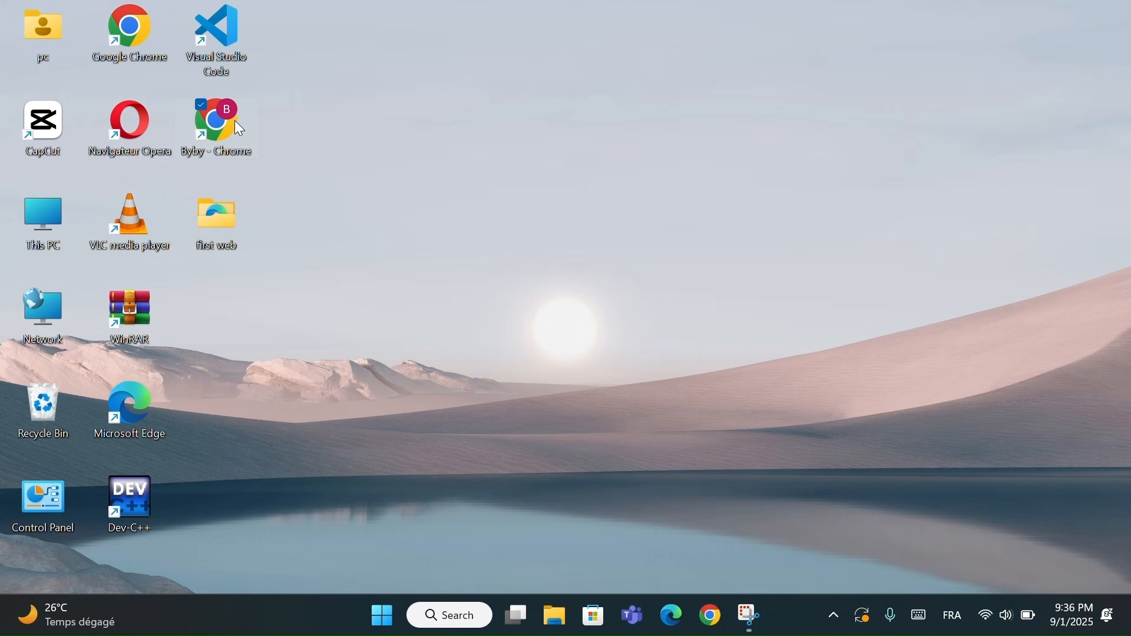
double_click(220, 120)
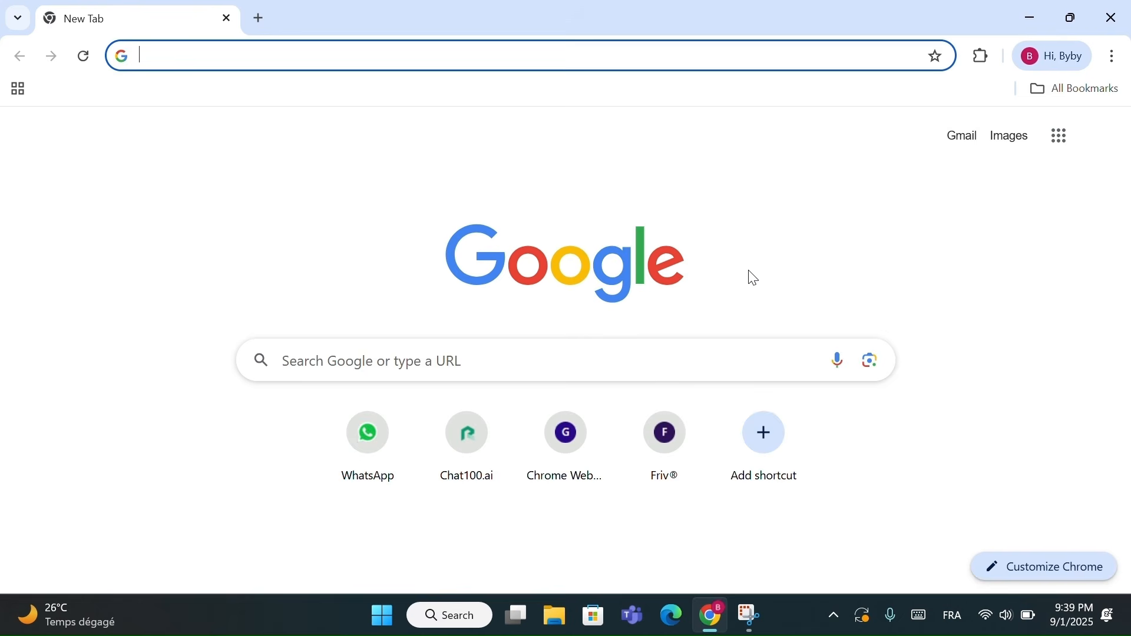
key("super+period")
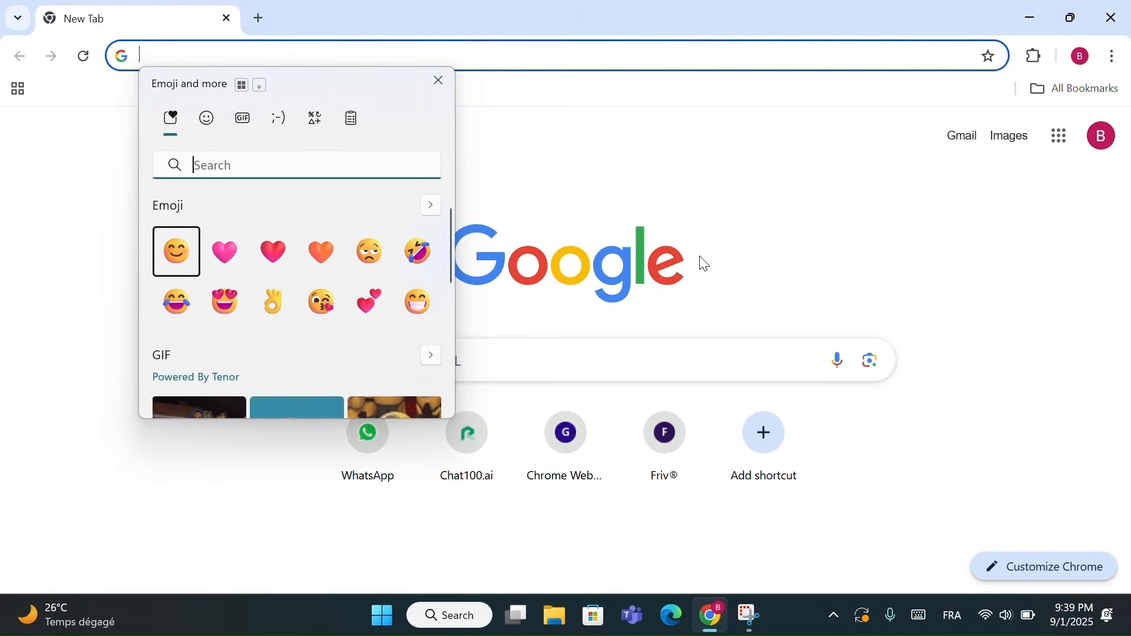
left_click(310, 124)
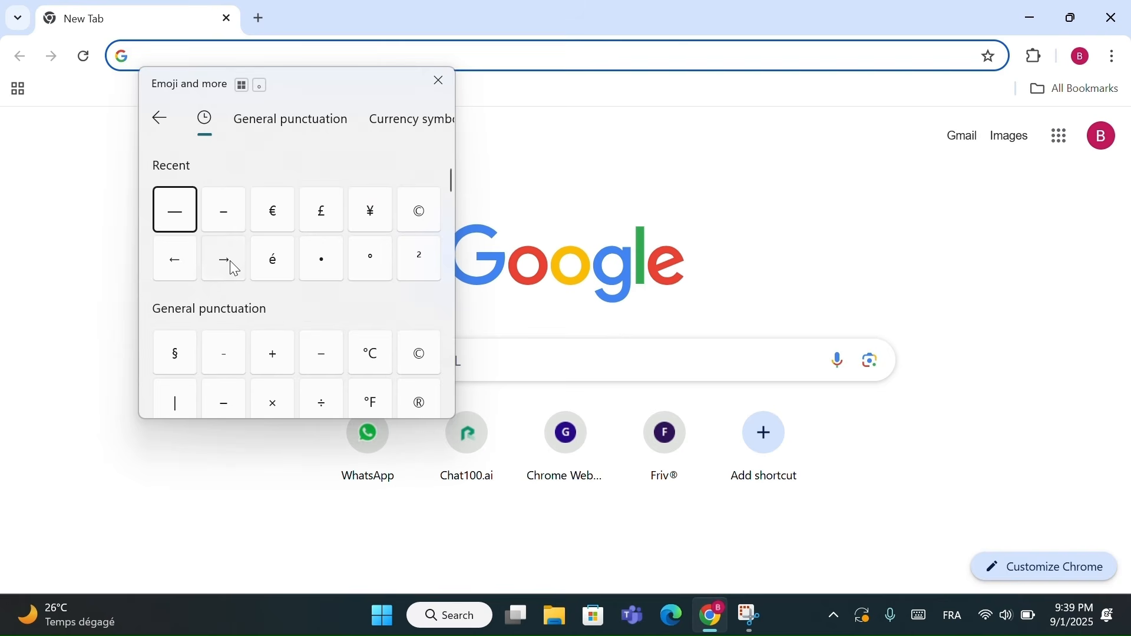
Insert a row of right arrows (→), a section sign (§) and vertical bars (|) into the address bar
left_click(230, 260)
left_click(229, 261)
left_click(229, 261)
left_click(229, 260)
left_click(228, 260)
left_click(229, 261)
left_click(195, 357)
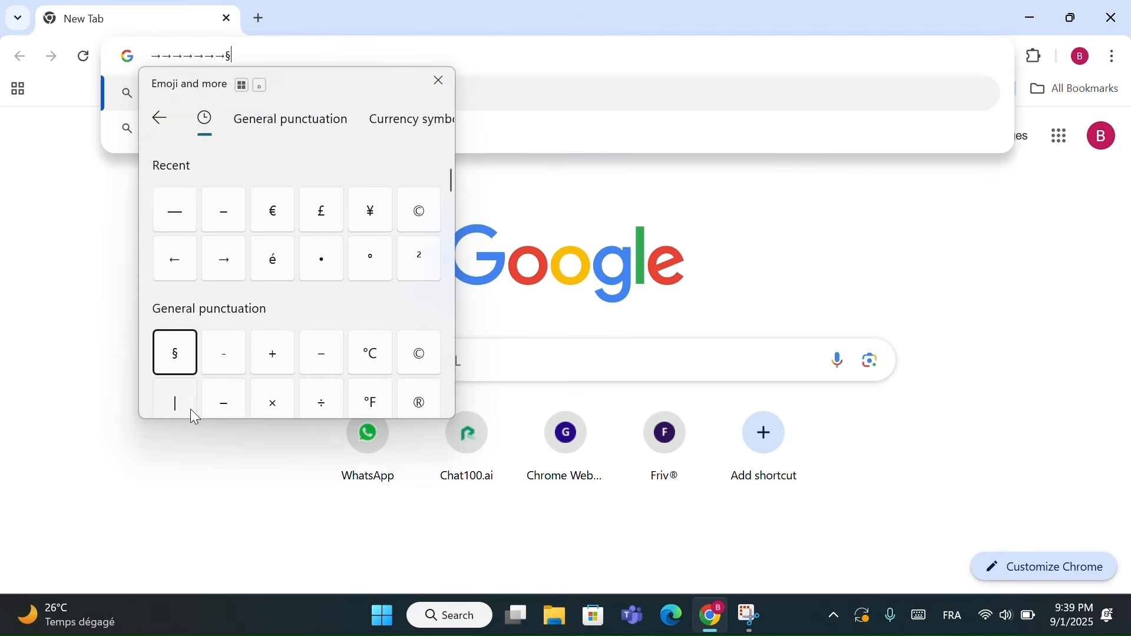
left_click(186, 405)
Add a series of dashes and two bullets (•) after the vertical bars in the address bar
left_click(226, 371)
left_click(226, 371)
left_click(226, 371)
left_click(225, 371)
left_click(322, 353)
left_click(322, 353)
left_click(322, 354)
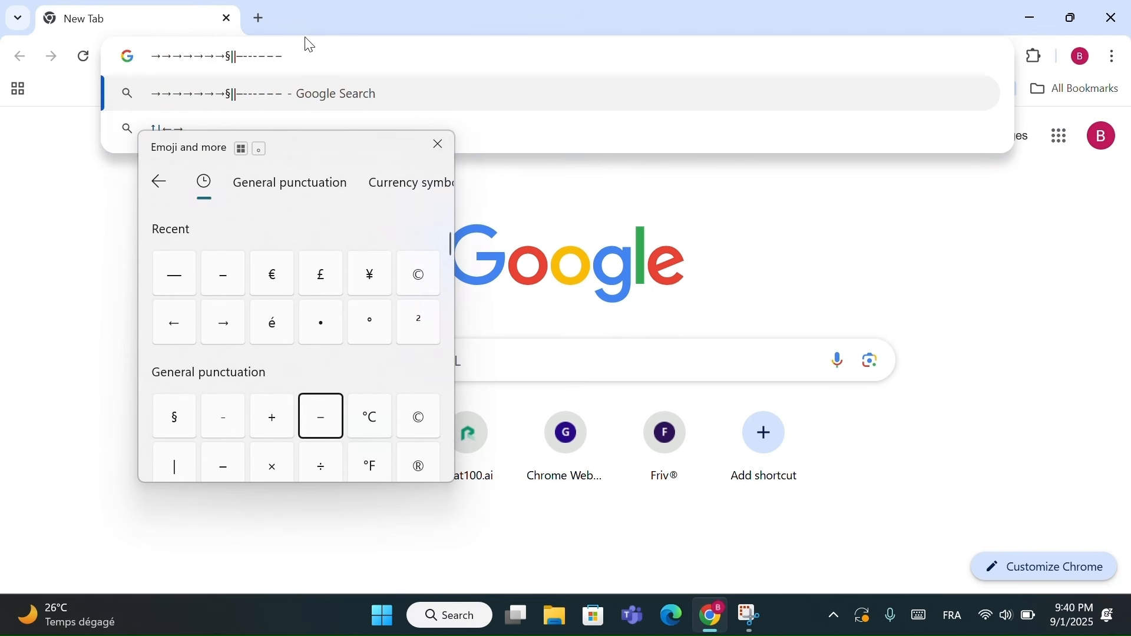
left_click(322, 322)
left_click(323, 322)
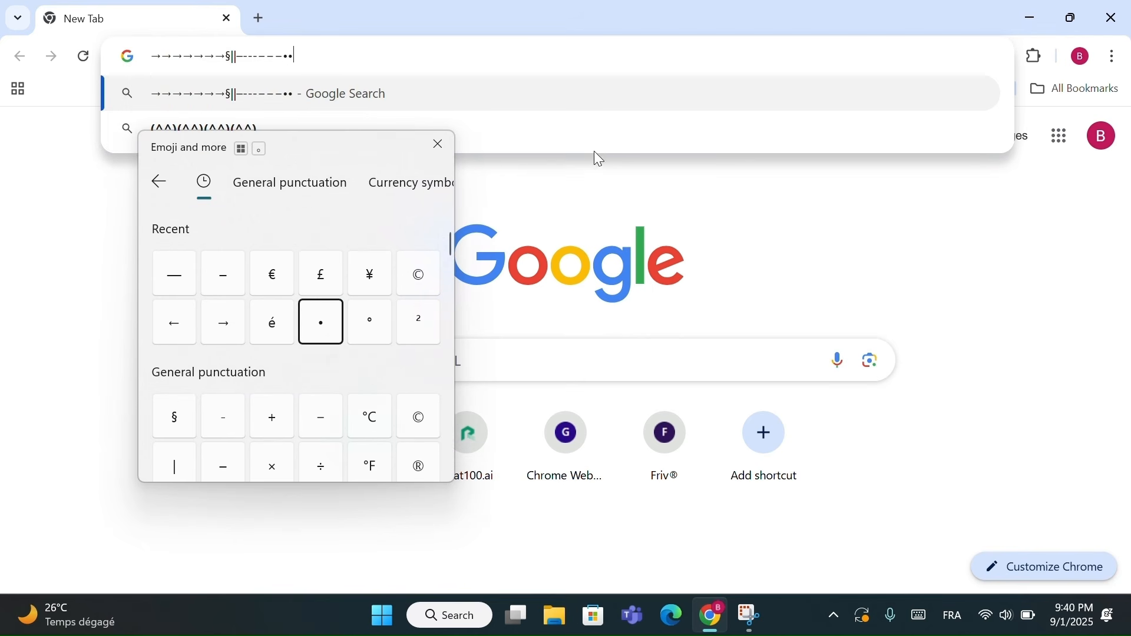
Close the emoji panel, select the inserted symbols in the address bar, dismiss their context menu, and close the browser
left_click(441, 144)
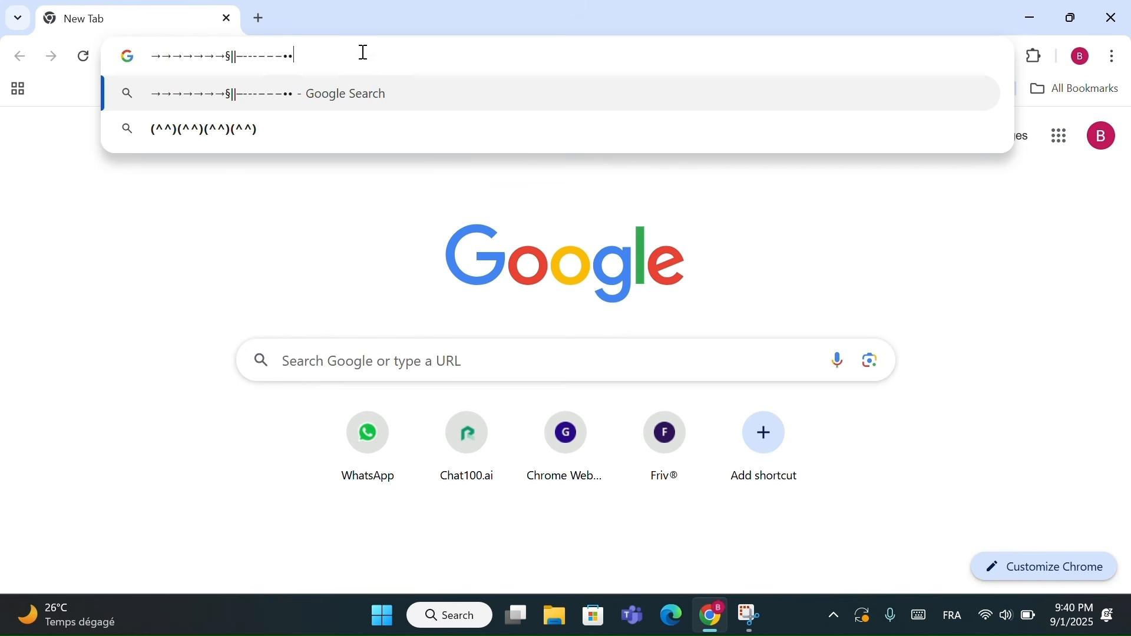
left_click_drag(361, 52, 131, 56)
right_click(197, 57)
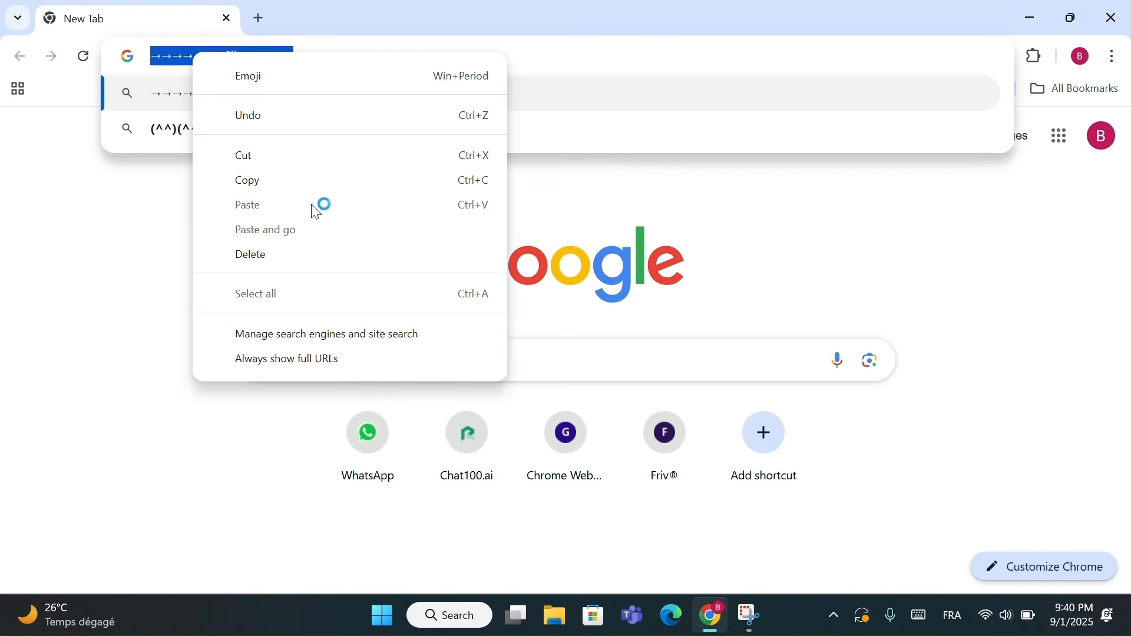
left_click(99, 238)
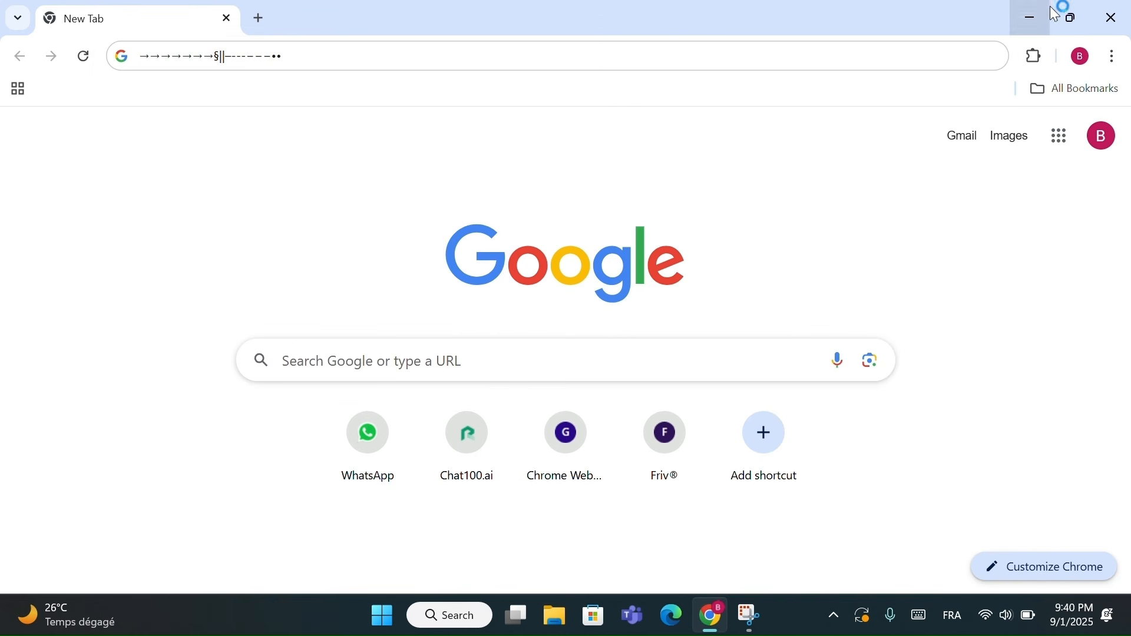
left_click(1113, 19)
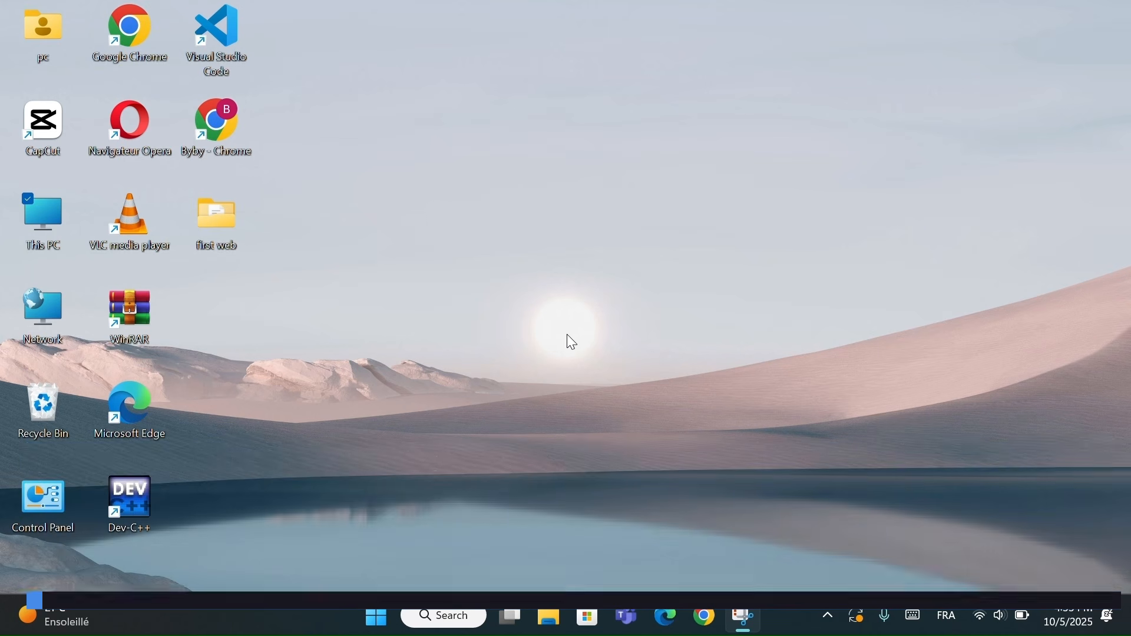
Open Windows Settings and go to the Power & battery page under System
key("super+i")
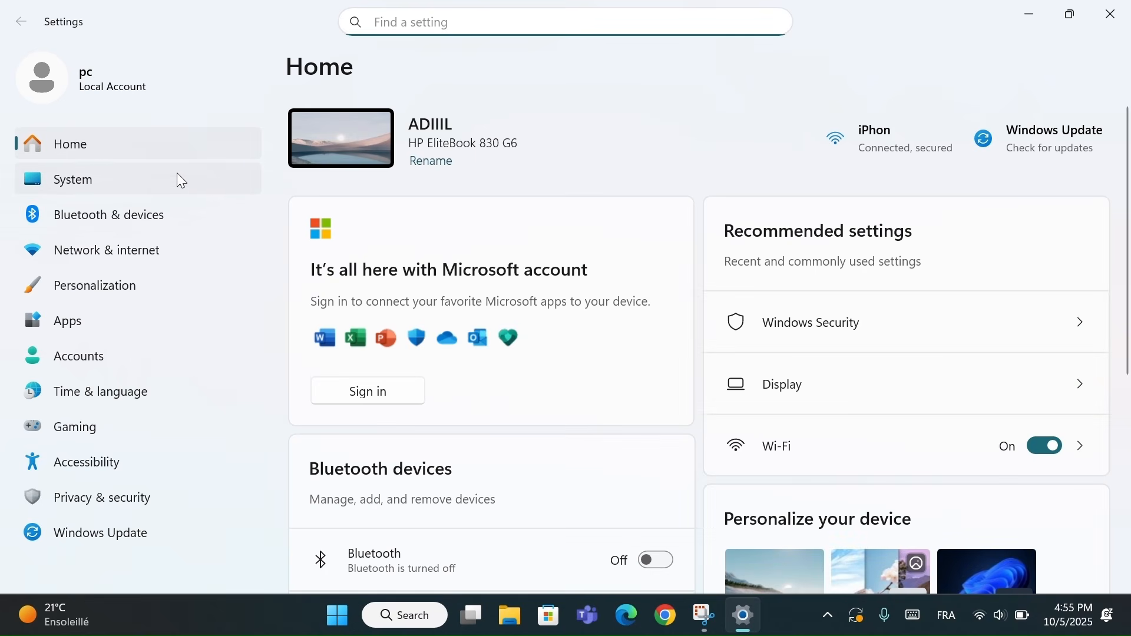
left_click(179, 180)
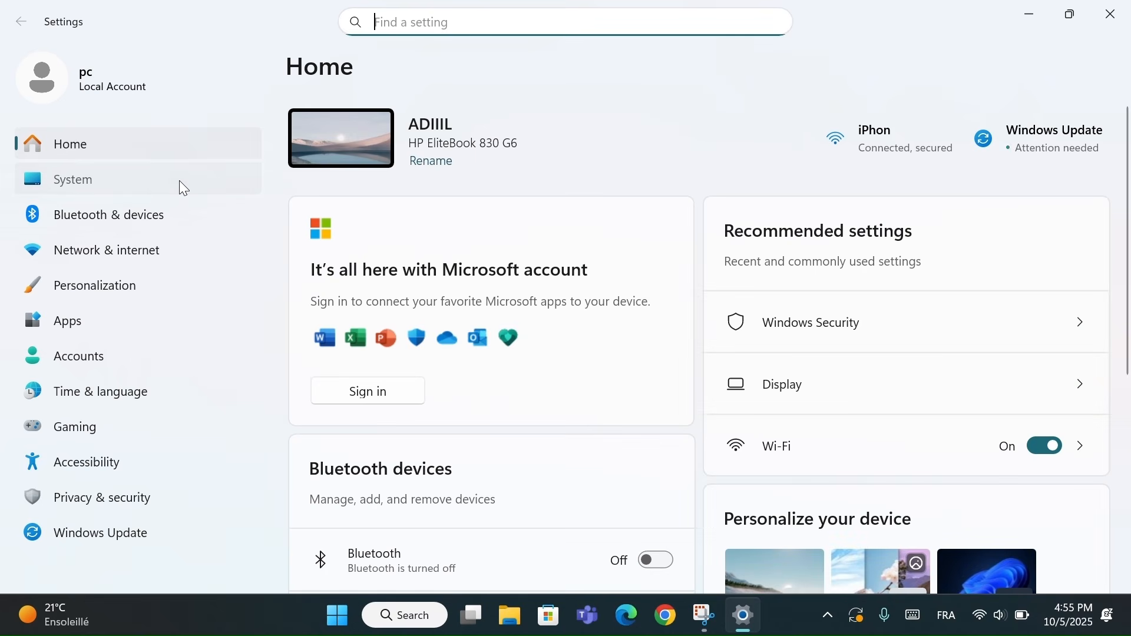
scroll(475, 328, "down", 2)
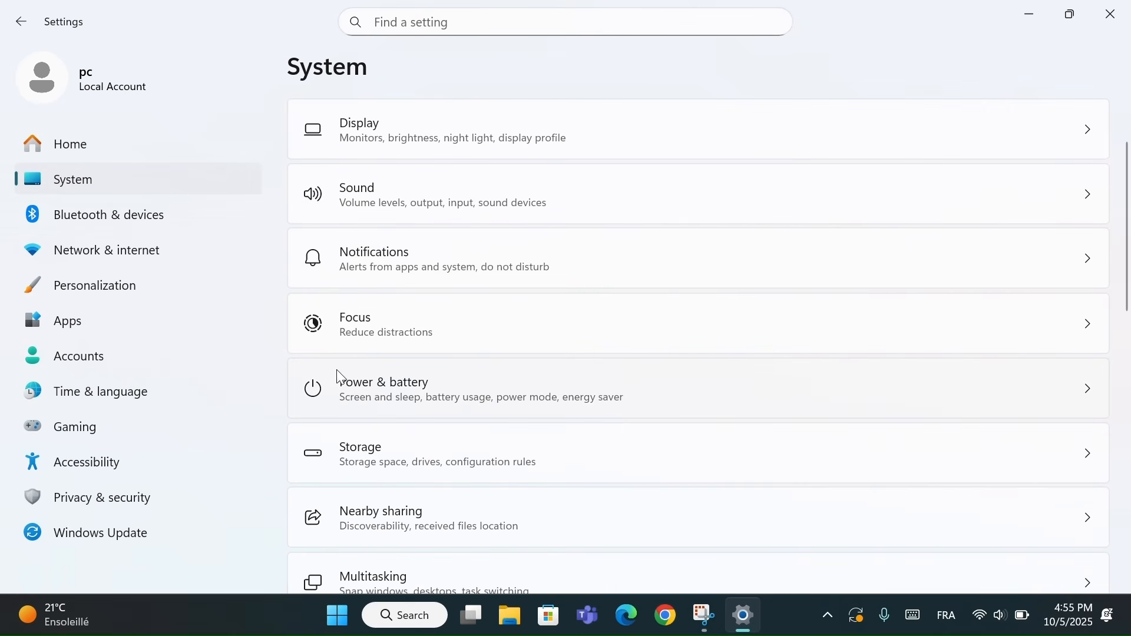
left_click(419, 394)
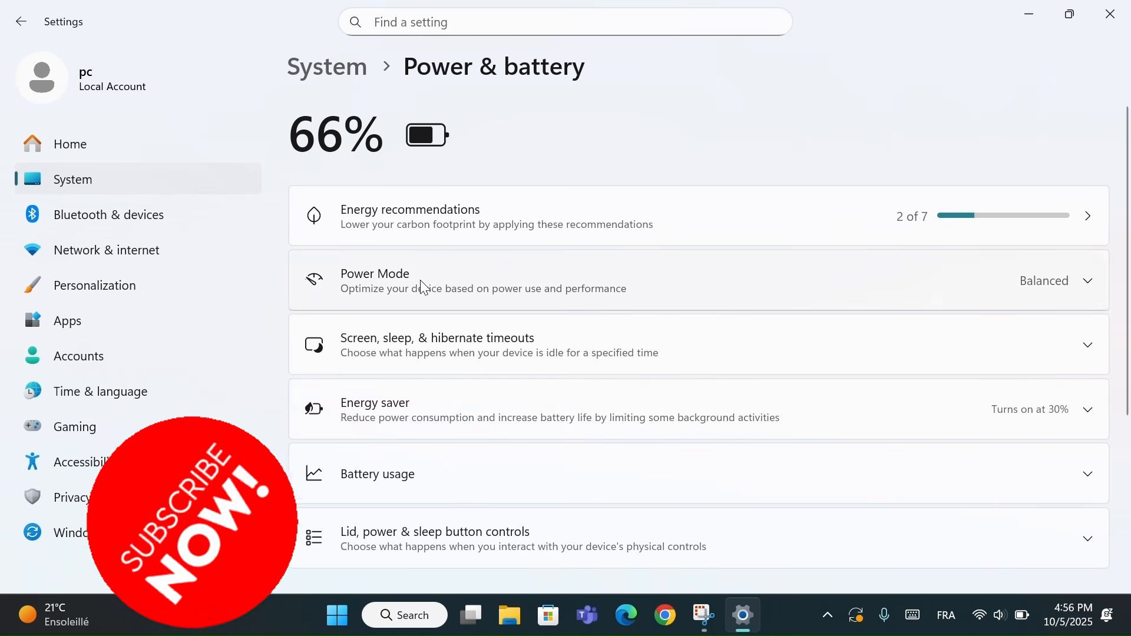
Set Power Mode to Best Performance for both Plugged in and On battery, and close Settings
left_click(1062, 284)
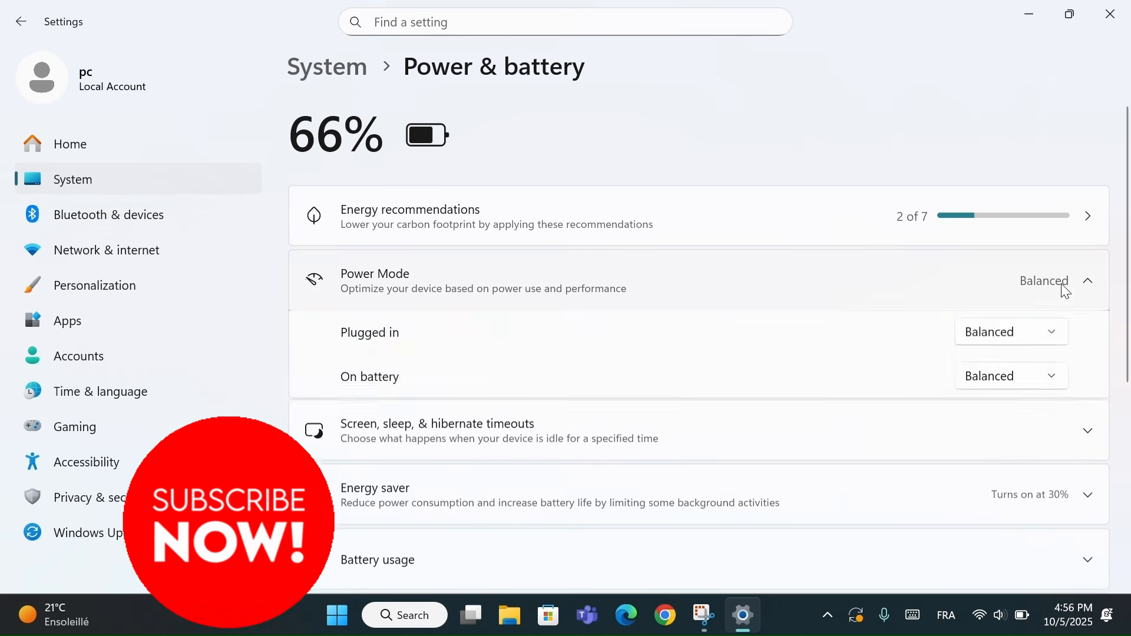
left_click(1019, 333)
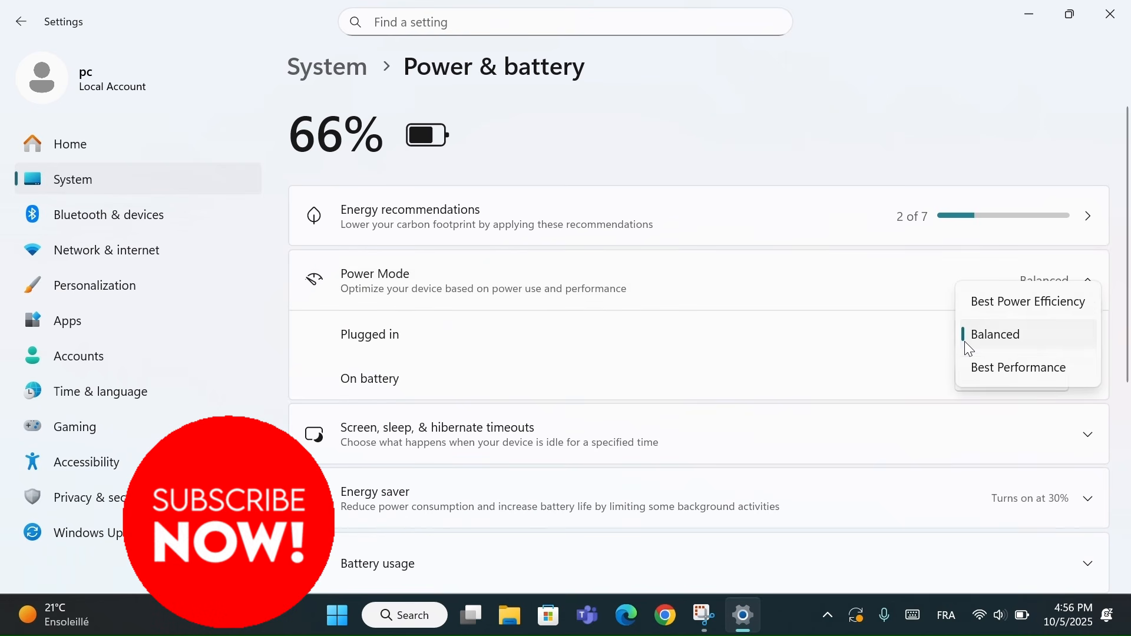
left_click(978, 370)
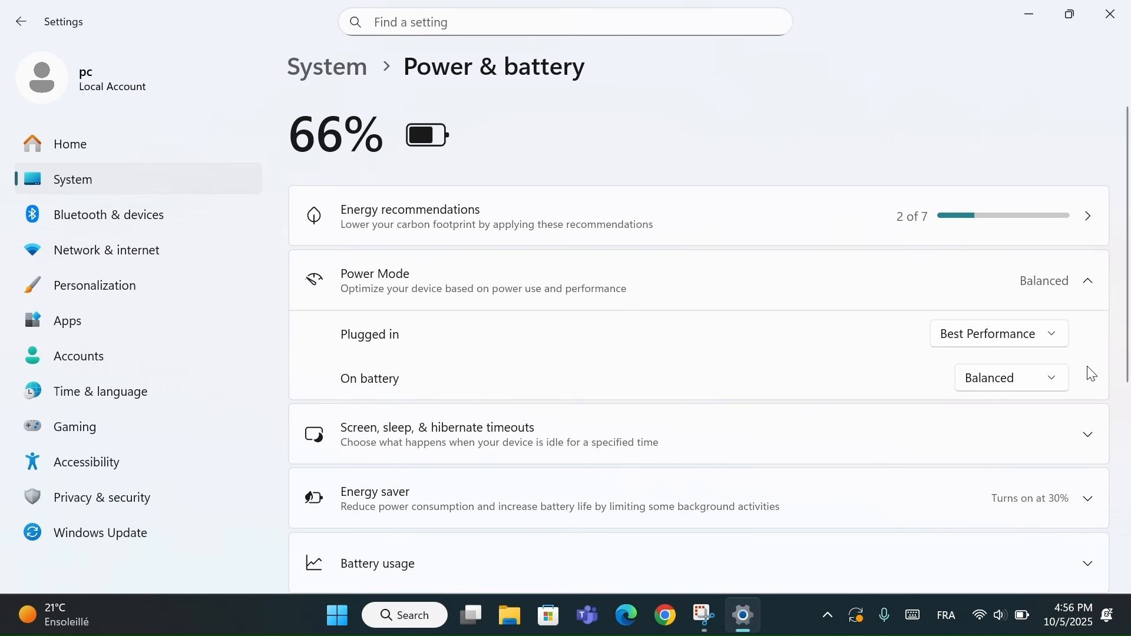
left_click(1047, 388)
left_click(1022, 420)
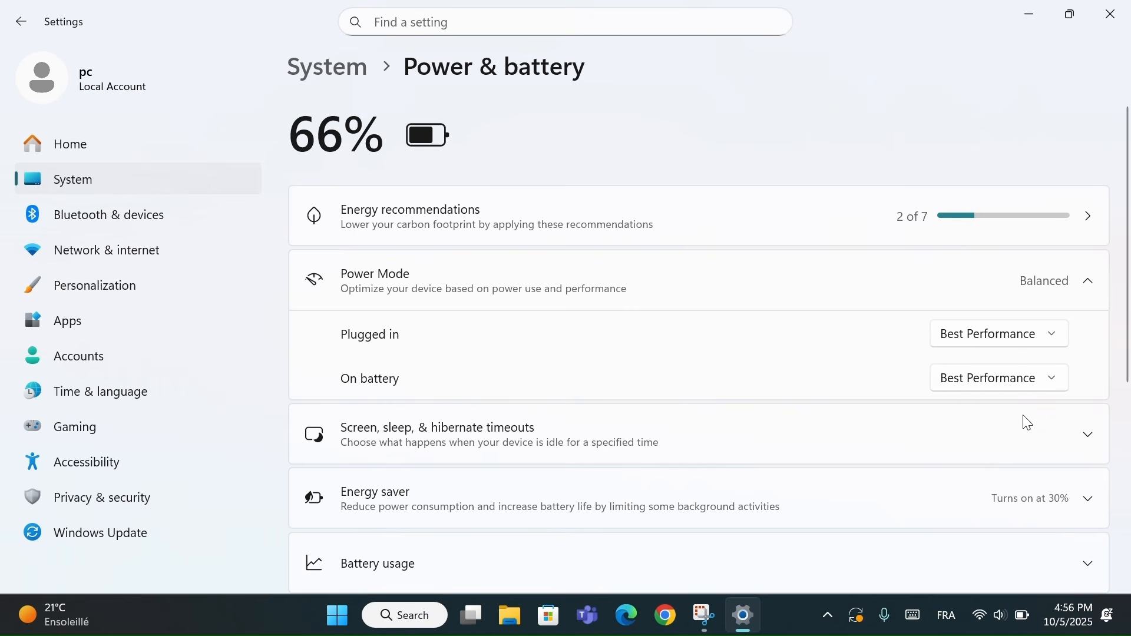
left_click(1050, 286)
left_click(1049, 284)
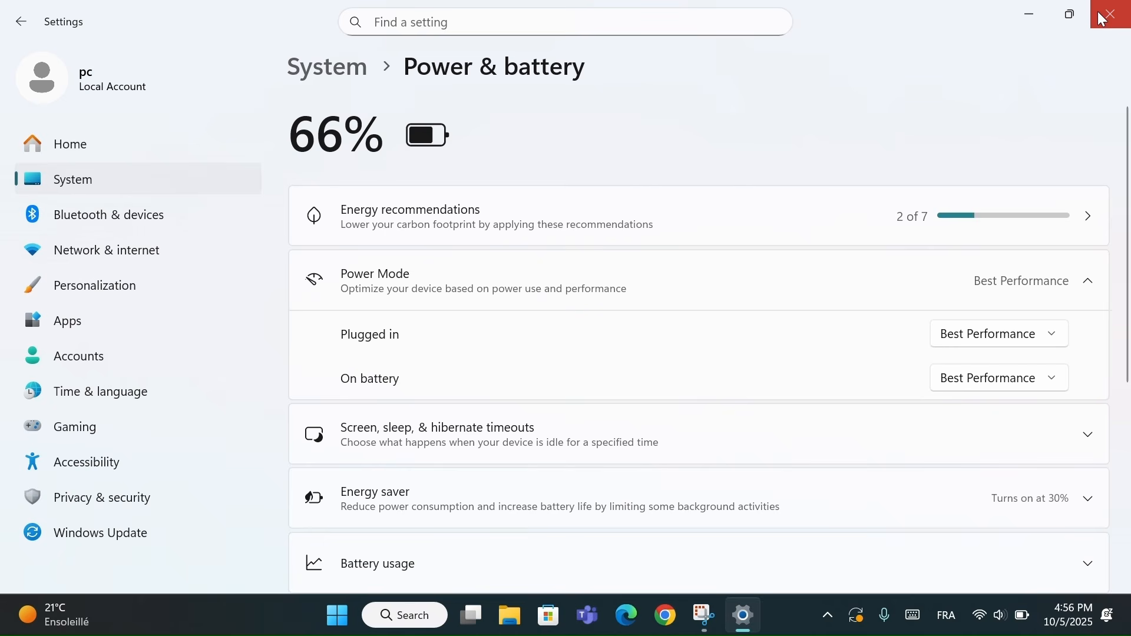
left_click(1103, 12)
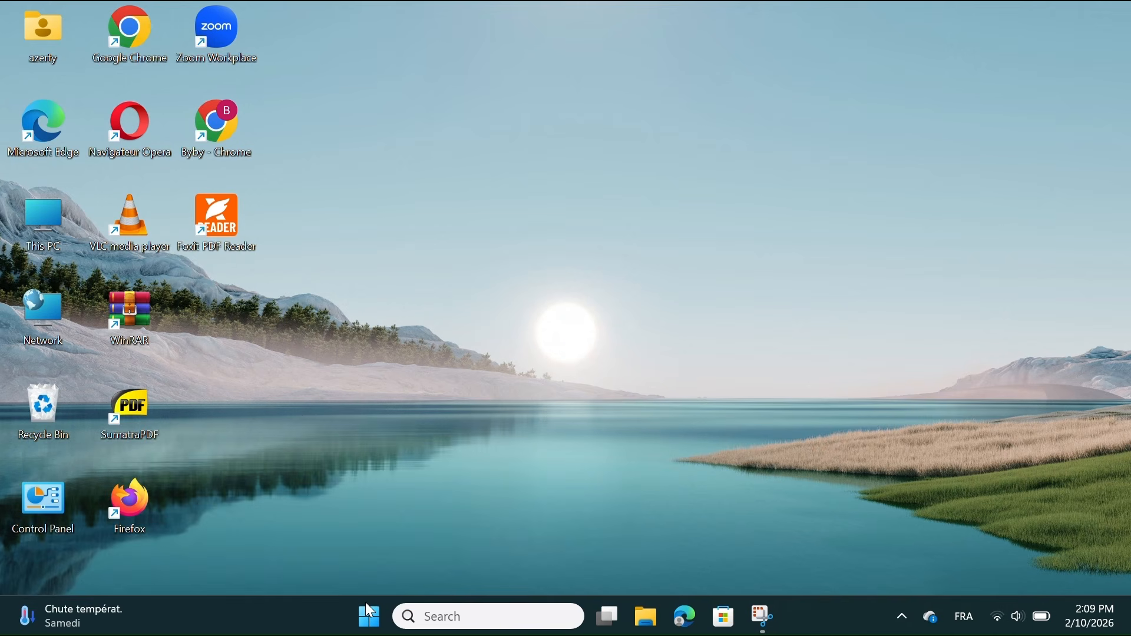
Open the Colors page of the Personalization settings and set the mode to Dark
right_click(368, 612)
left_click(350, 420)
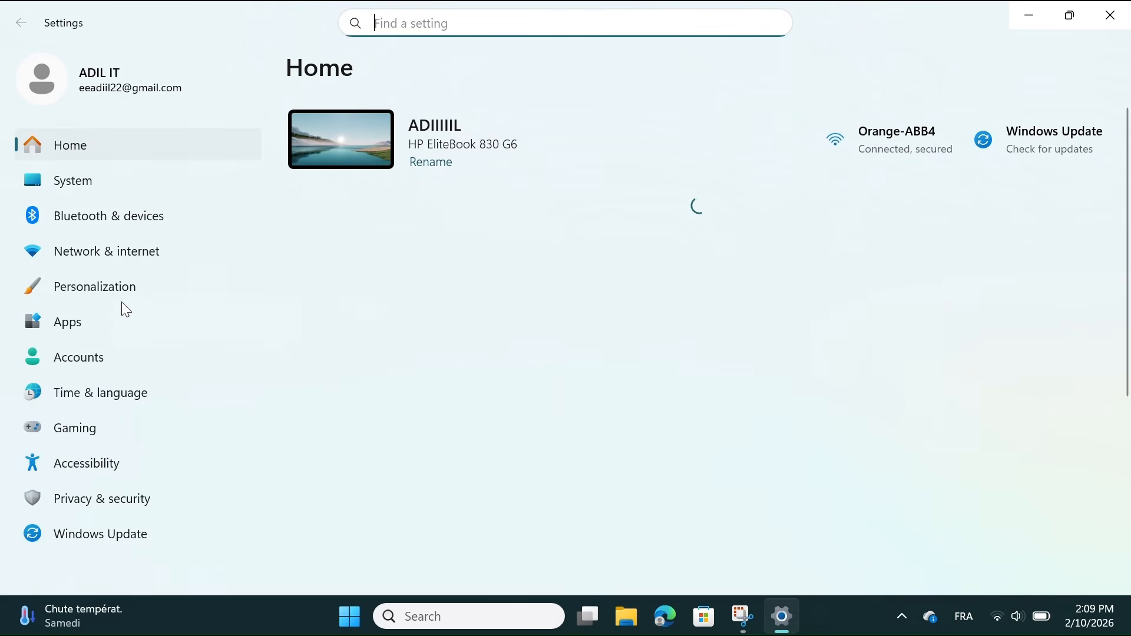
left_click(115, 302)
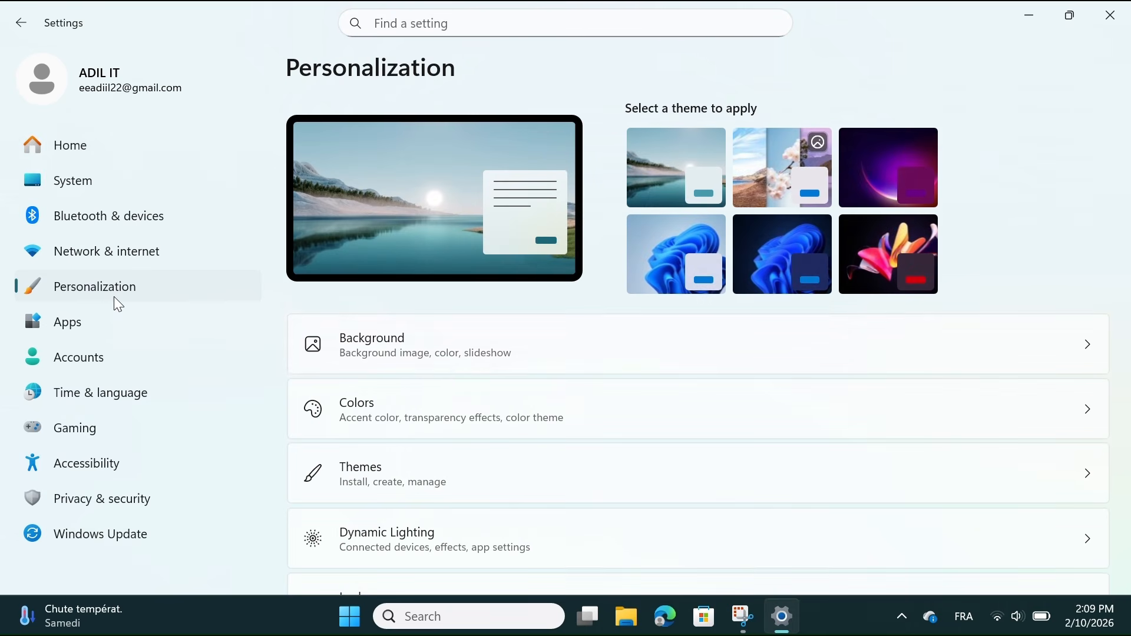
left_click(377, 408)
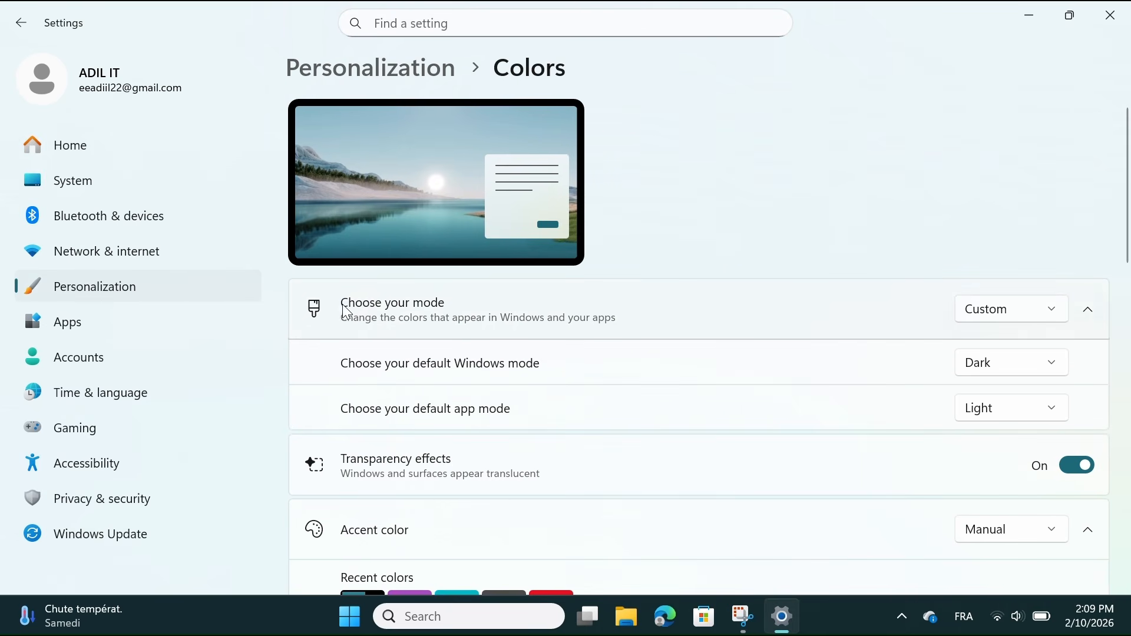
left_click(990, 310)
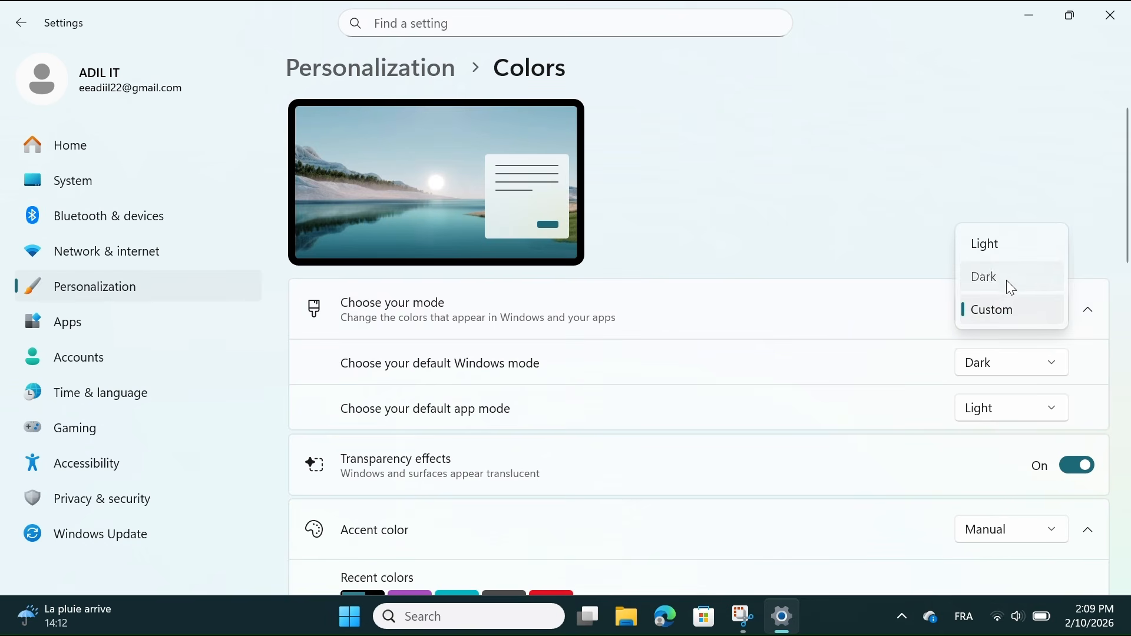
left_click(1005, 281)
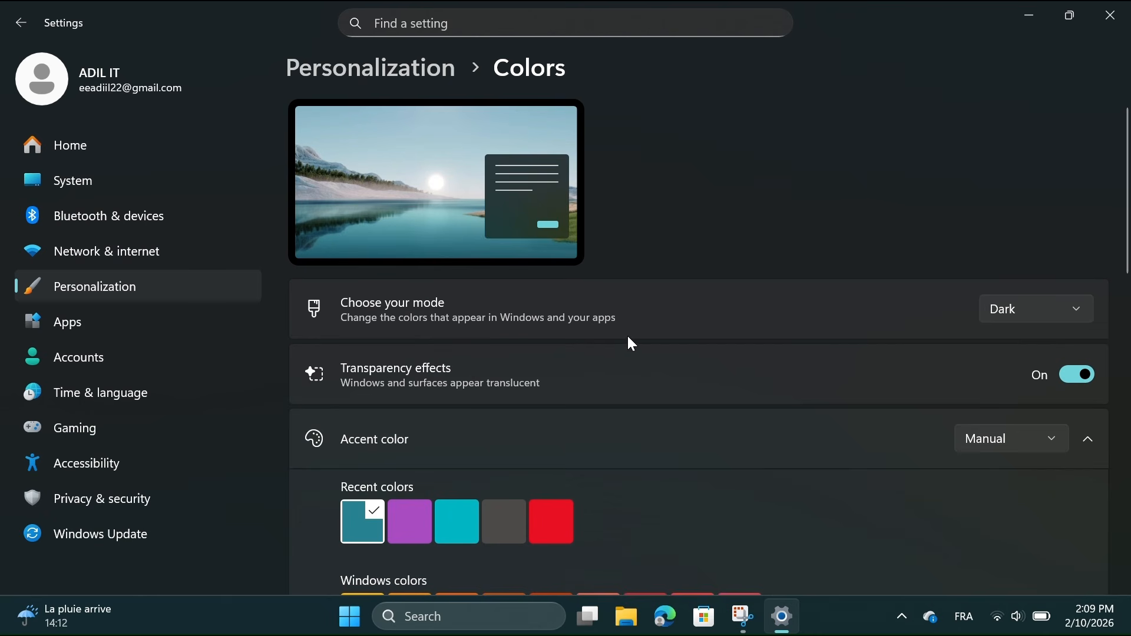
Change the color mode to Custom and set the default app mode and default Windows mode to Light
left_click(1022, 317)
left_click(1019, 343)
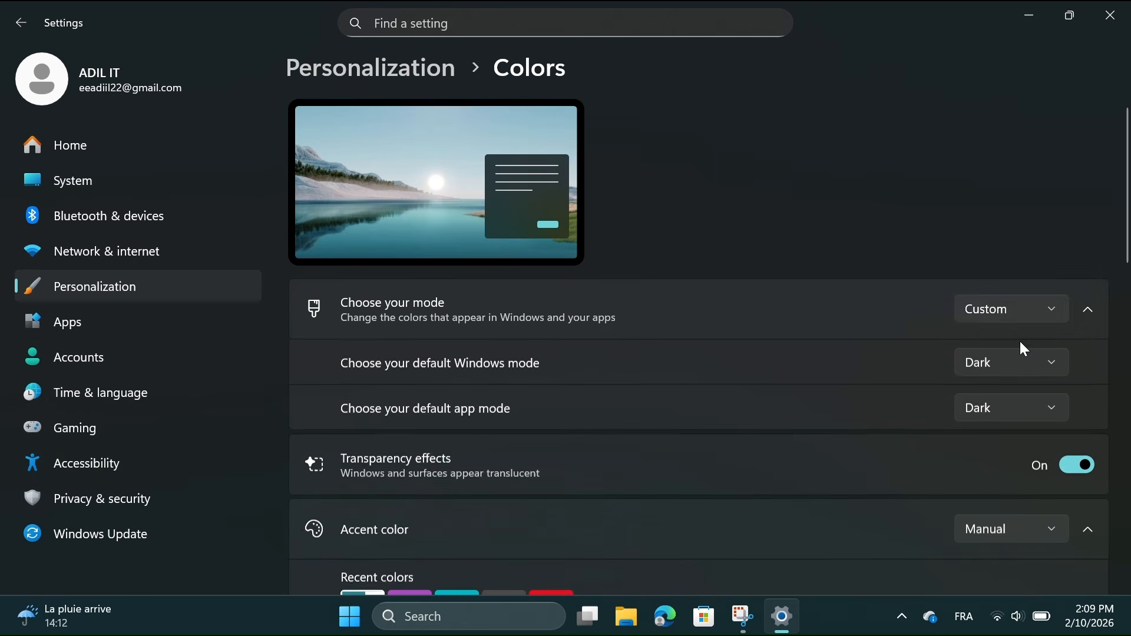
left_click(976, 408)
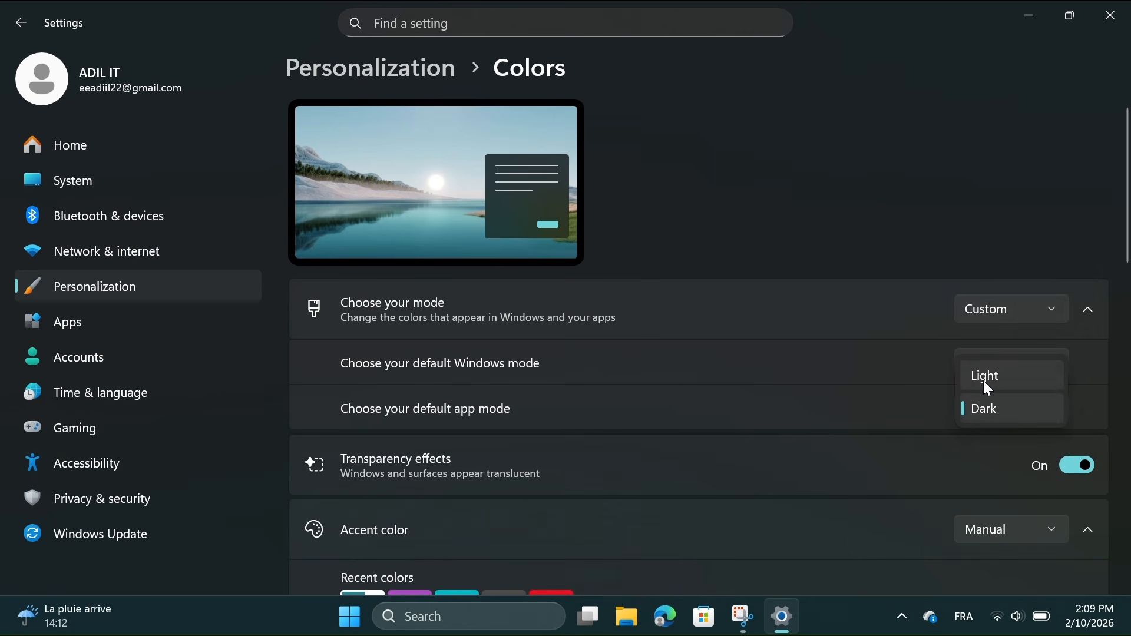
left_click(982, 381)
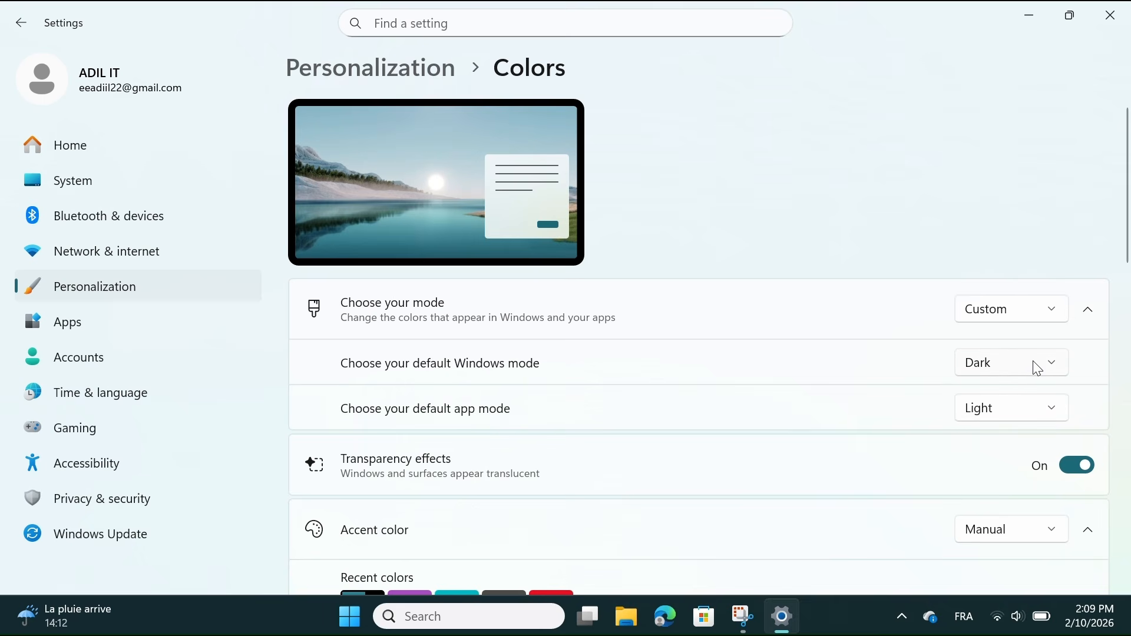
left_click(1036, 366)
left_click(1011, 324)
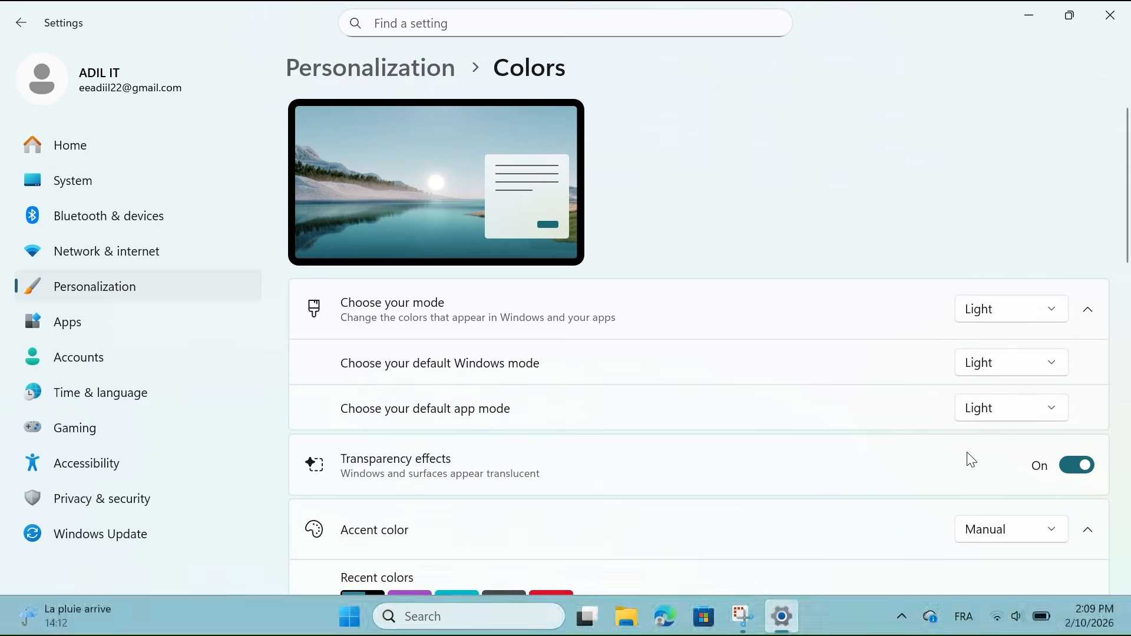
Set both the default Windows mode and the default app mode to Dark, and minimize Settings
left_click(1013, 370)
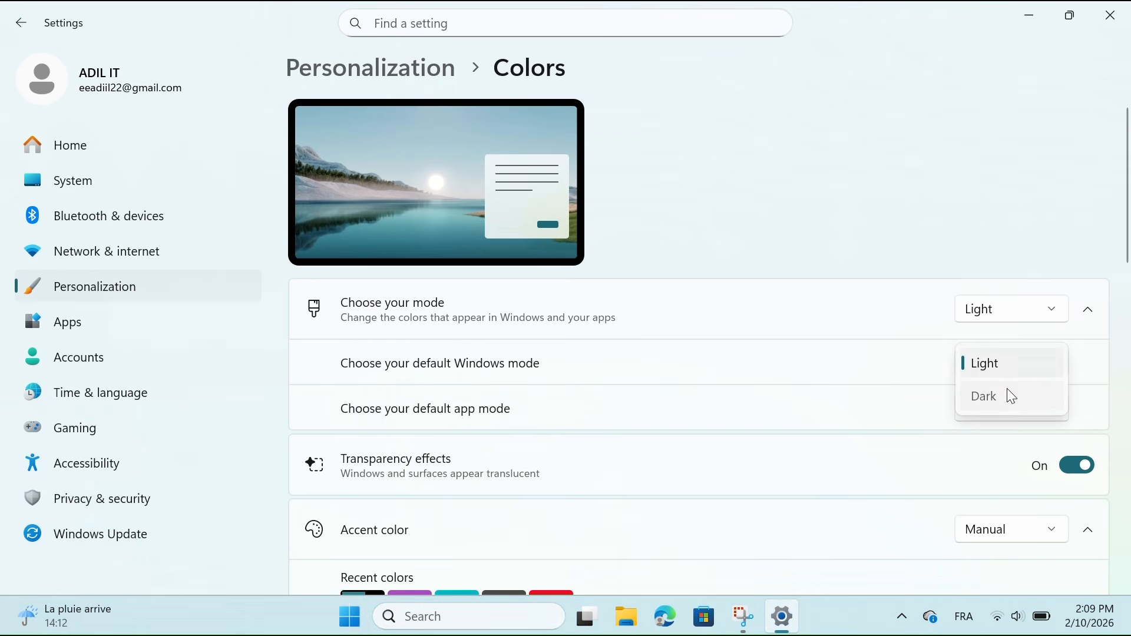
left_click(1011, 396)
left_click(998, 410)
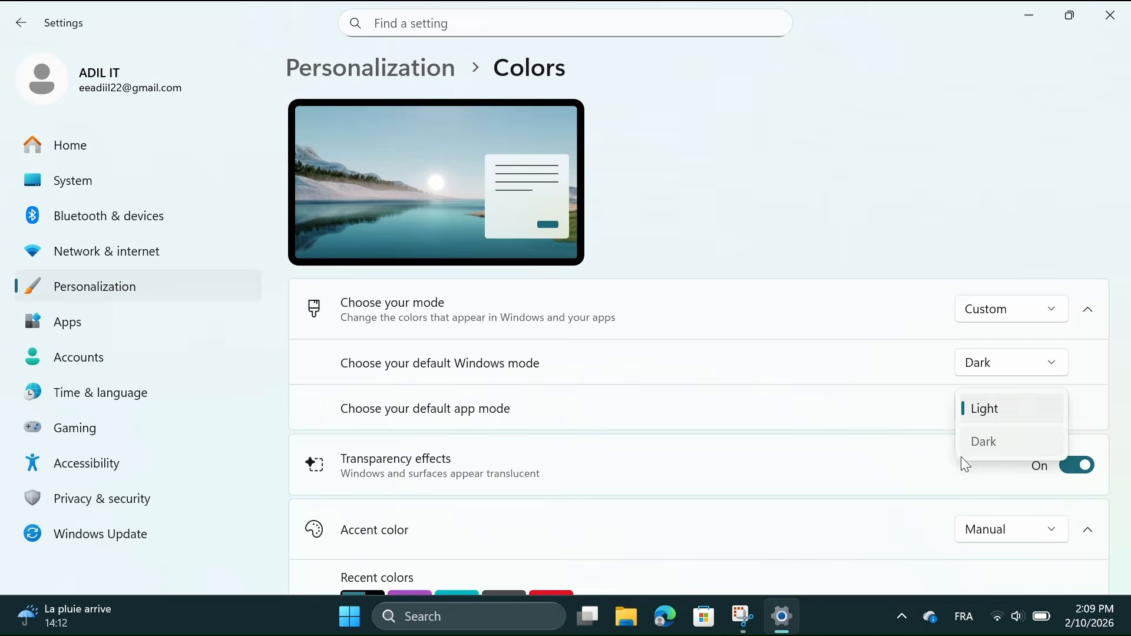
left_click(985, 442)
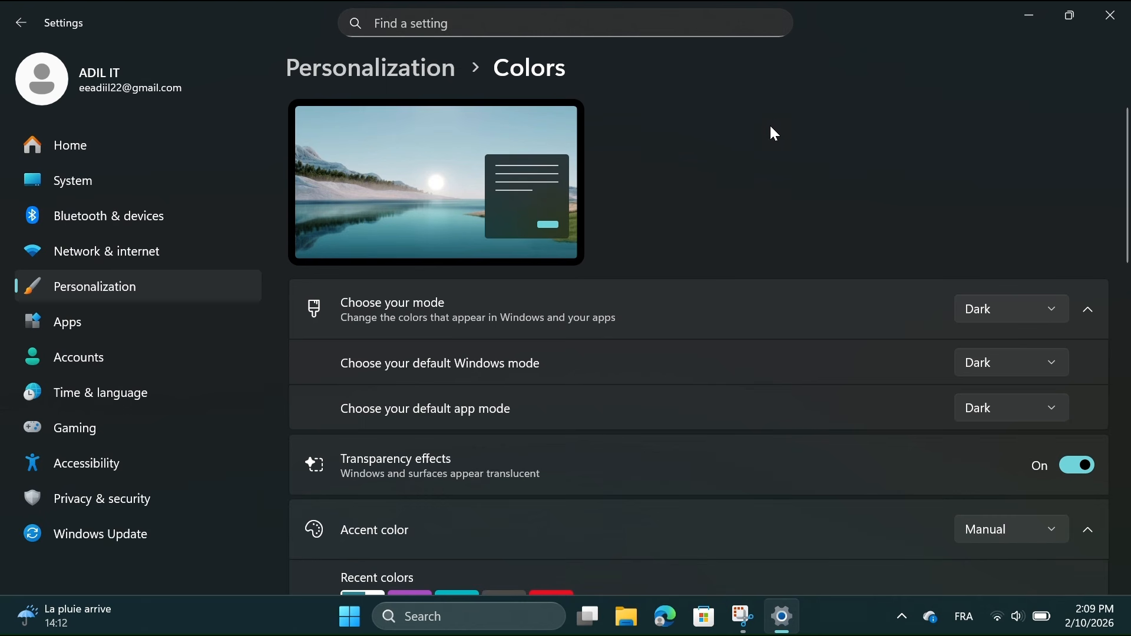
left_click(1019, 23)
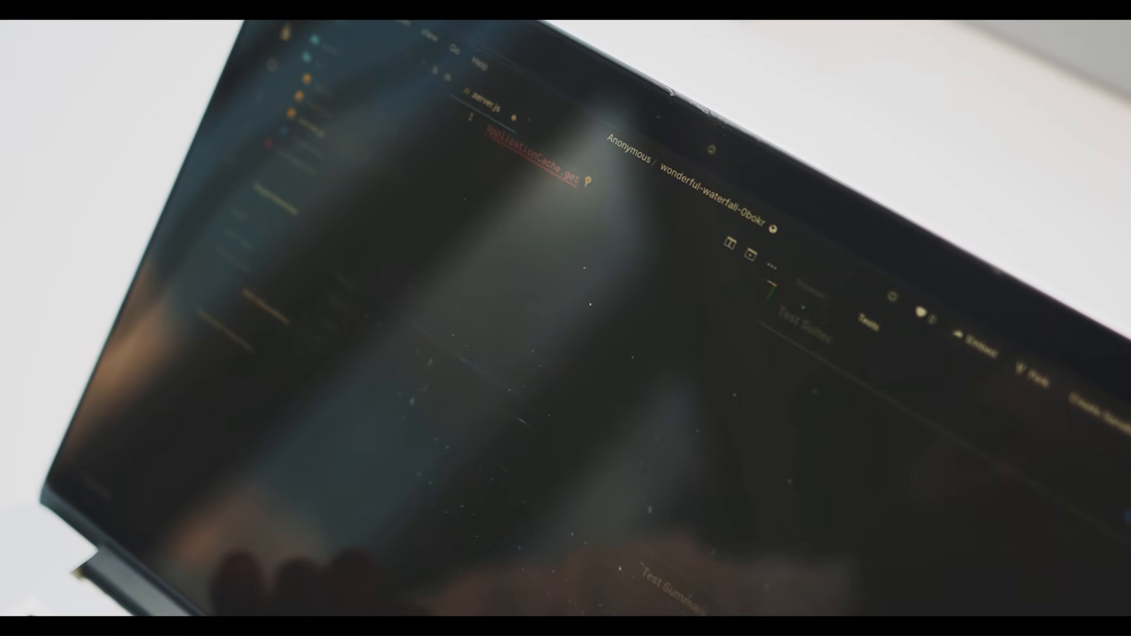
key("BackSpace")
key("BackSpace")
key("BackSpace")
key("BackSpace")
key("BackSpace")
key("BackSpace")
key("BackSpace")
key("BackSpace")
key("BackSpace")
key("BackSpace")
key("BackSpace")
key("BackSpace")
key("BackSpace")
key("BackSpace")
key("BackSpace")
key("BackSpace")
key("BackSpace")
key("BackSpace")
key("BackSpace")
key("BackSpace")
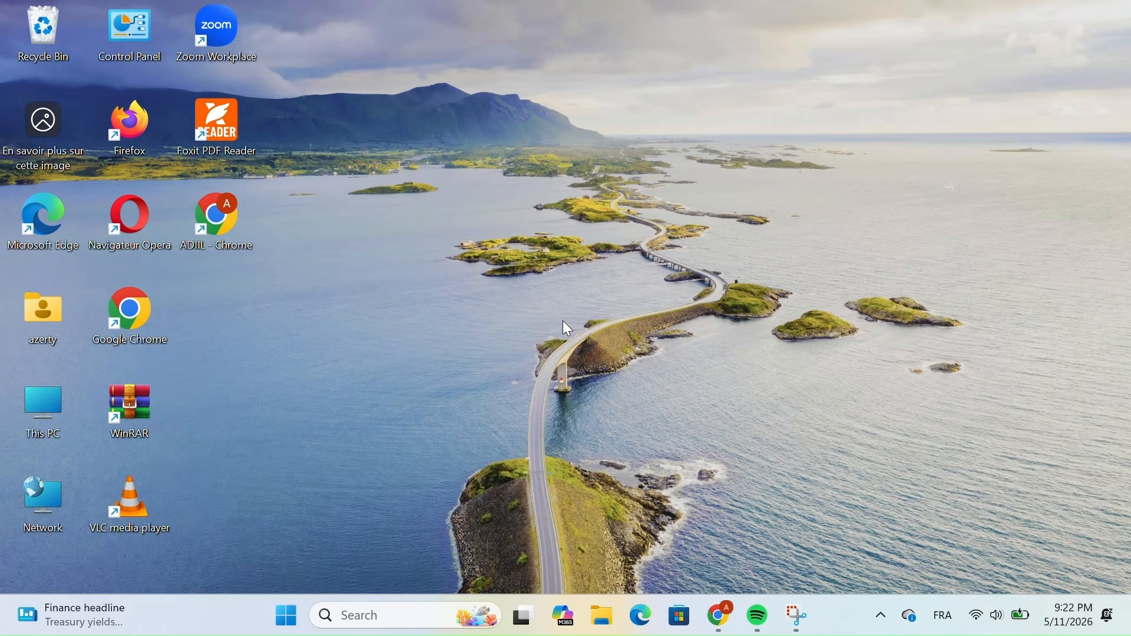
Open the volume mixer from the taskbar's sound icon and look over the per-app volume list
right_click(991, 619)
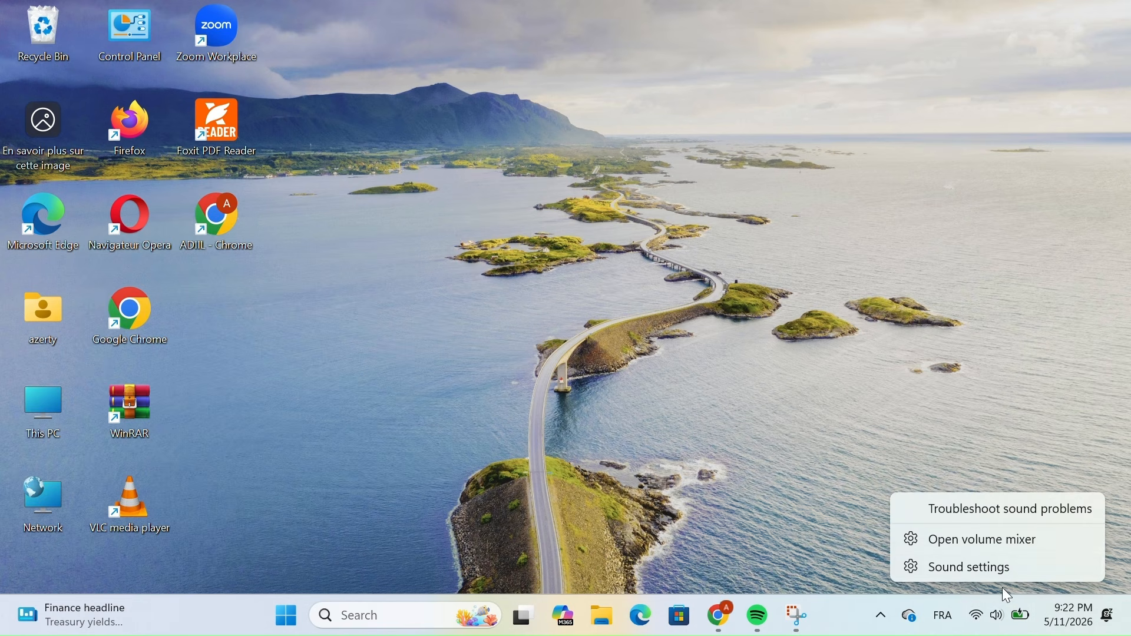
left_click(949, 547)
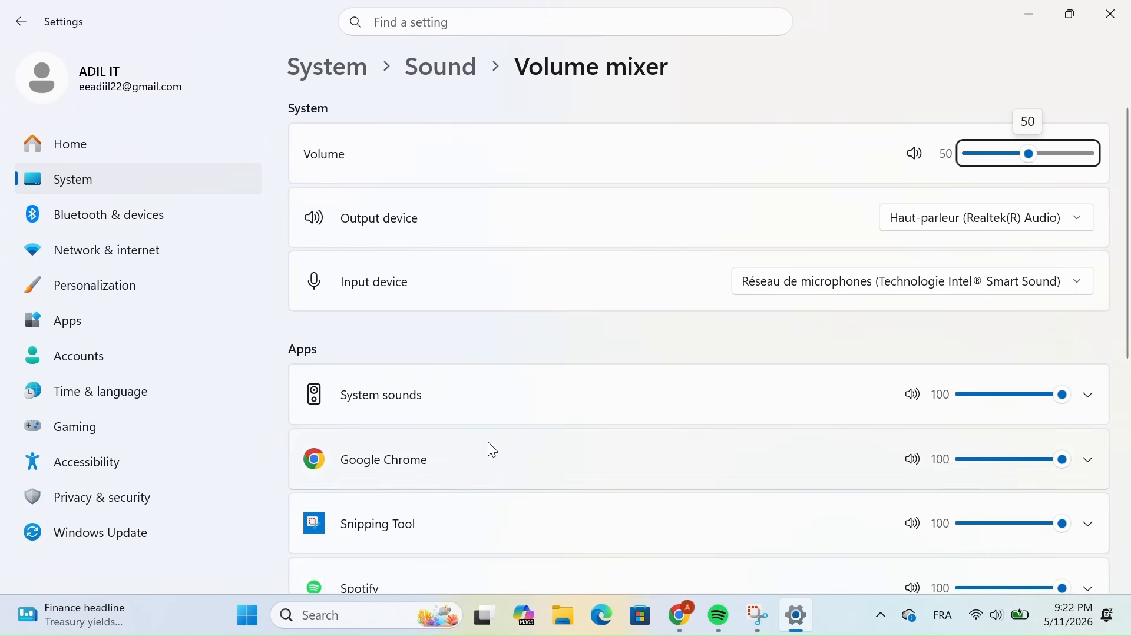
scroll(491, 450, "down", 2)
scroll(492, 448, "up", 1)
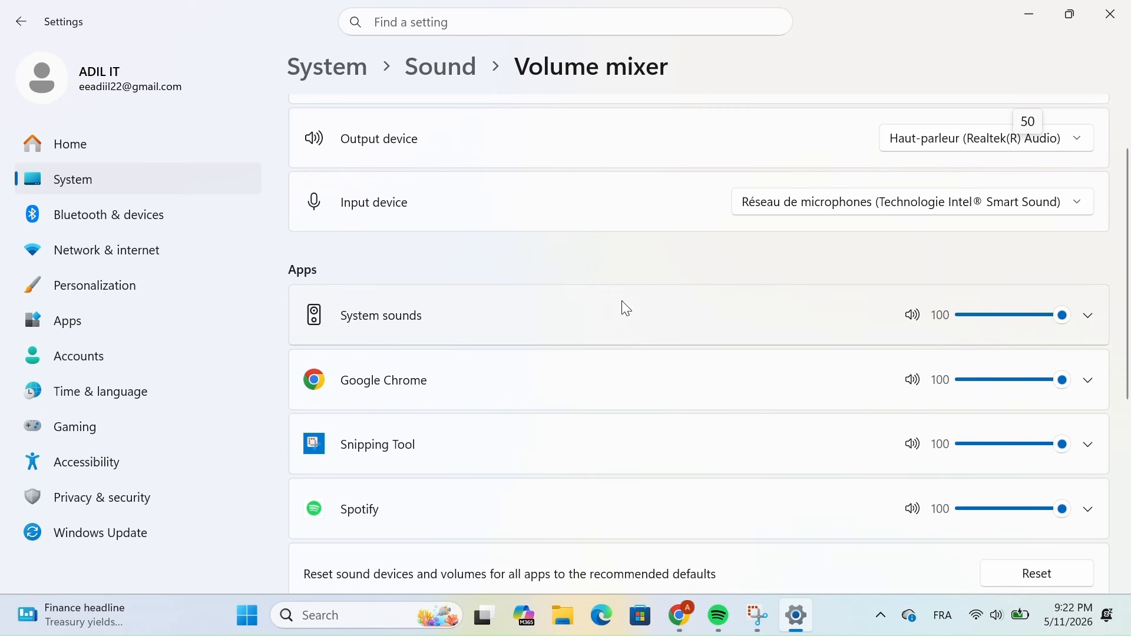
scroll(989, 228, "up", 2)
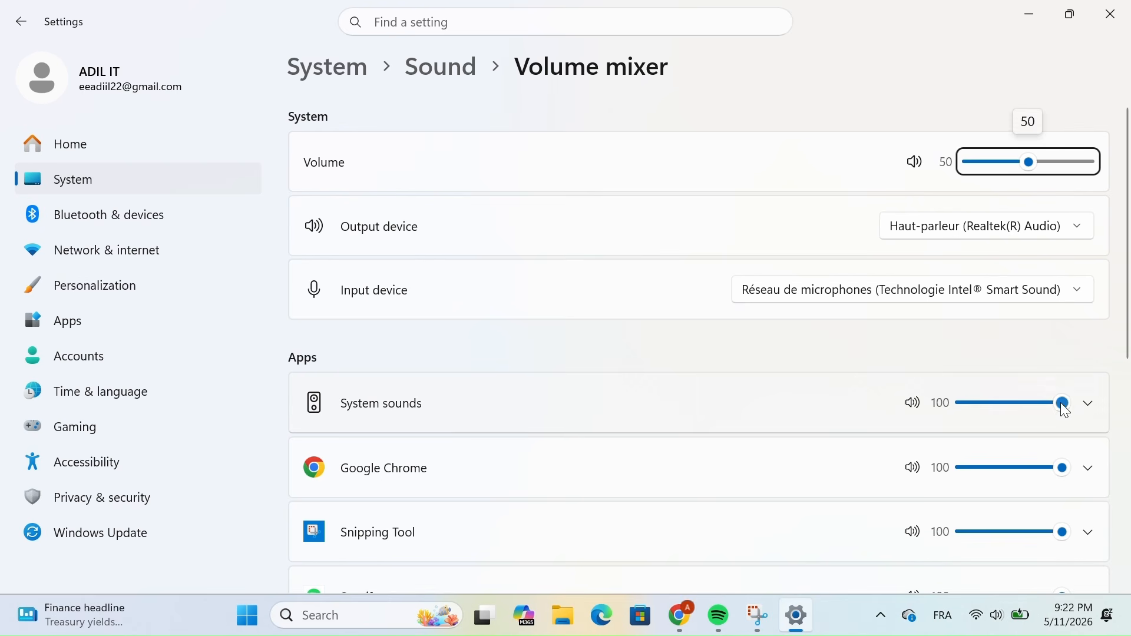
Try adjusting the volumes of System sounds, Google Chrome, Snipping Tool and Spotify, and return each to 100
mouse_move(1063, 404)
left_mouse_down()
mouse_move(951, 422)
mouse_move(1054, 406)
mouse_move(1016, 402)
mouse_move(1058, 395)
left_mouse_up()
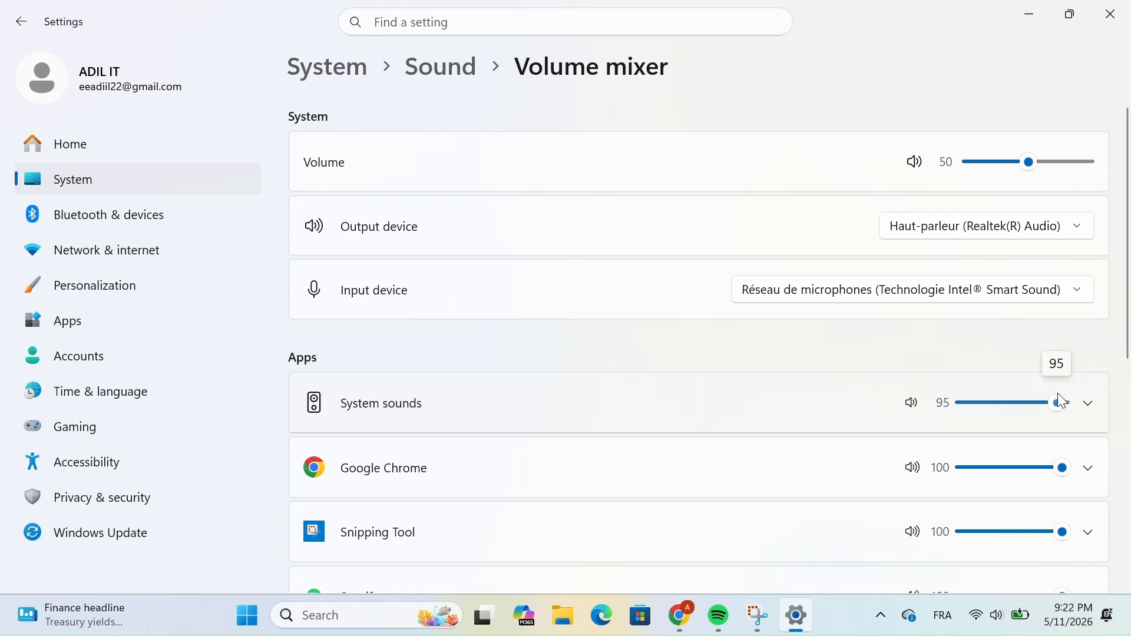
left_click_drag(1027, 471, 1056, 468)
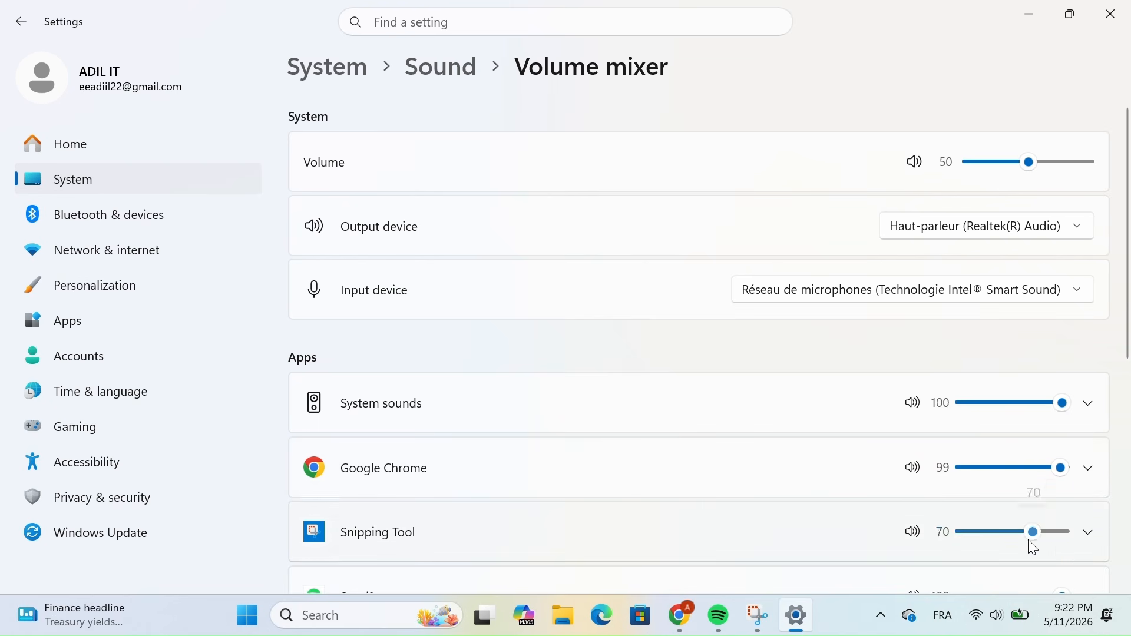
left_click_drag(1028, 541, 1067, 536)
left_click(1066, 469)
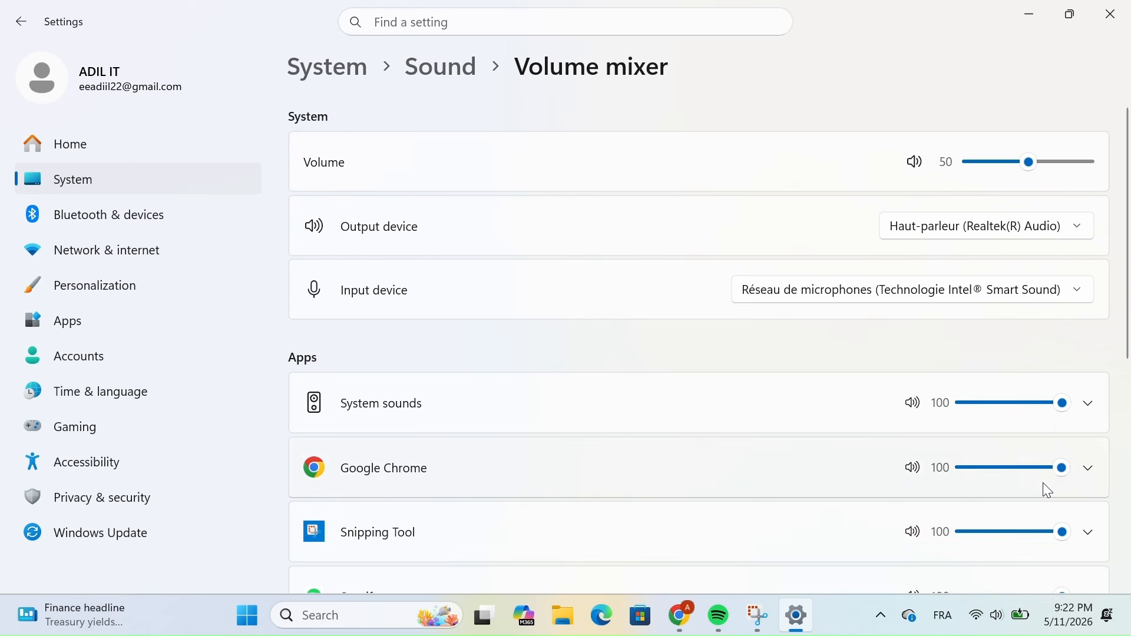
scroll(1043, 483, "down", 2)
left_click_drag(1063, 497, 999, 513)
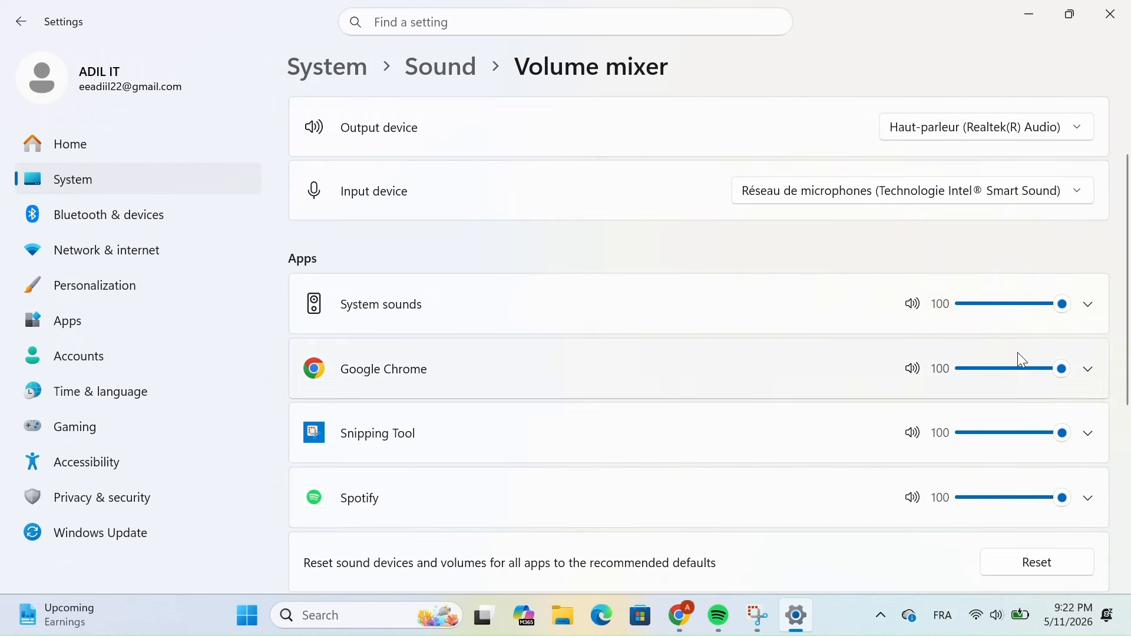
Expand Google Chrome's mixer entry, check its output and input device choices, and collapse the entry
left_click_drag(1013, 374, 1085, 371)
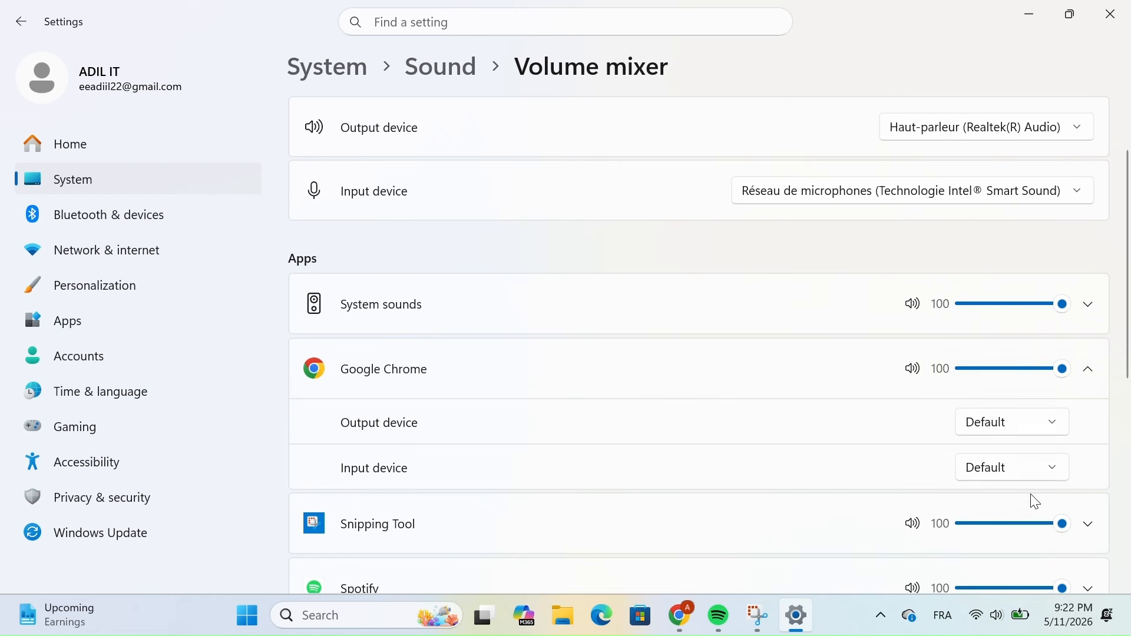
left_click(1005, 433)
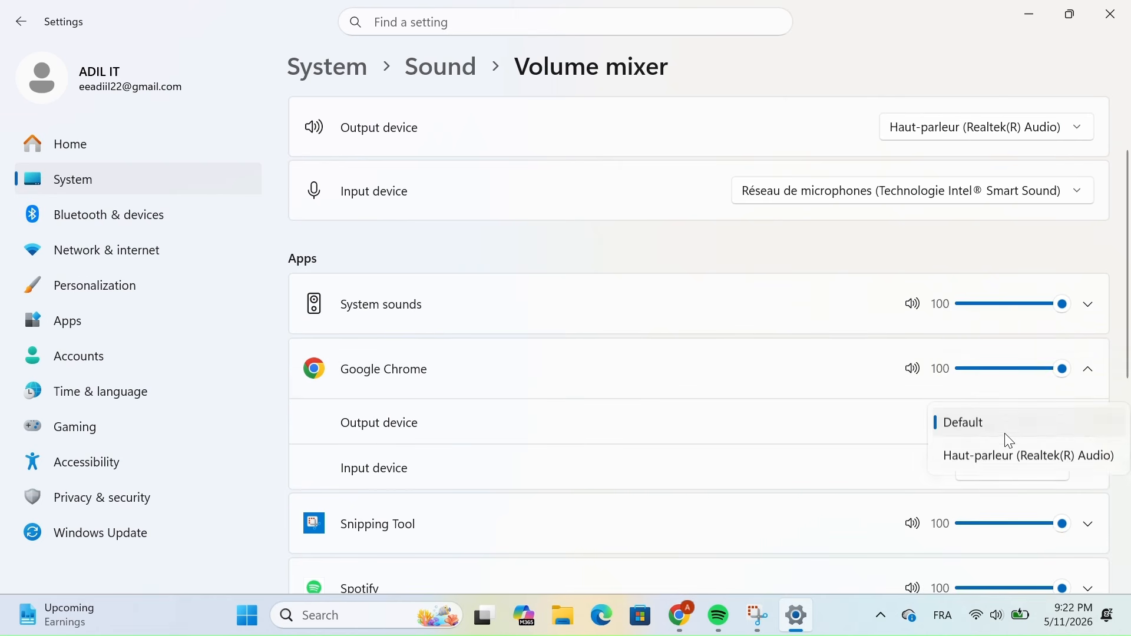
left_click(876, 451)
left_click(1001, 470)
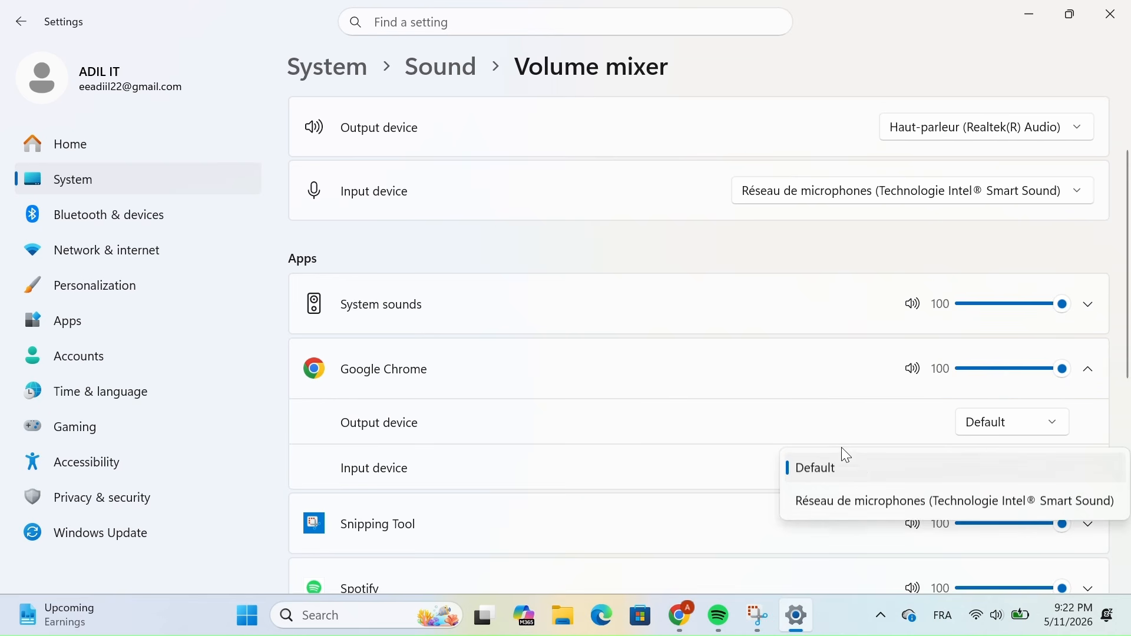
left_click(812, 406)
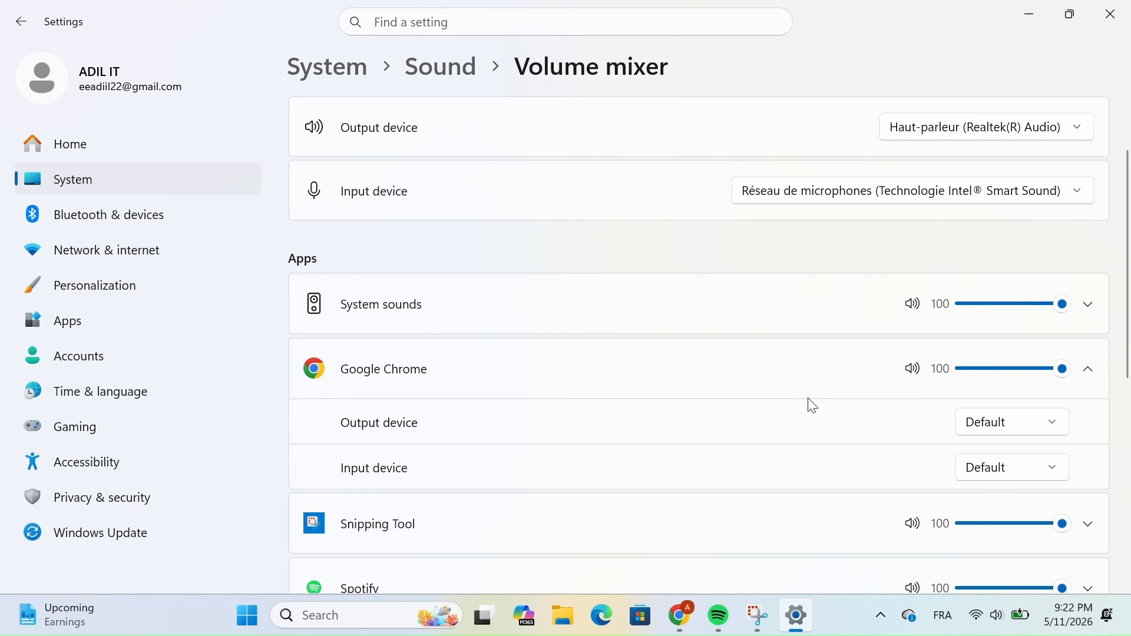
left_click(746, 394)
Expand and collapse the System sounds, Snipping Tool and Spotify entries to view their options
left_click(691, 299)
left_click(692, 299)
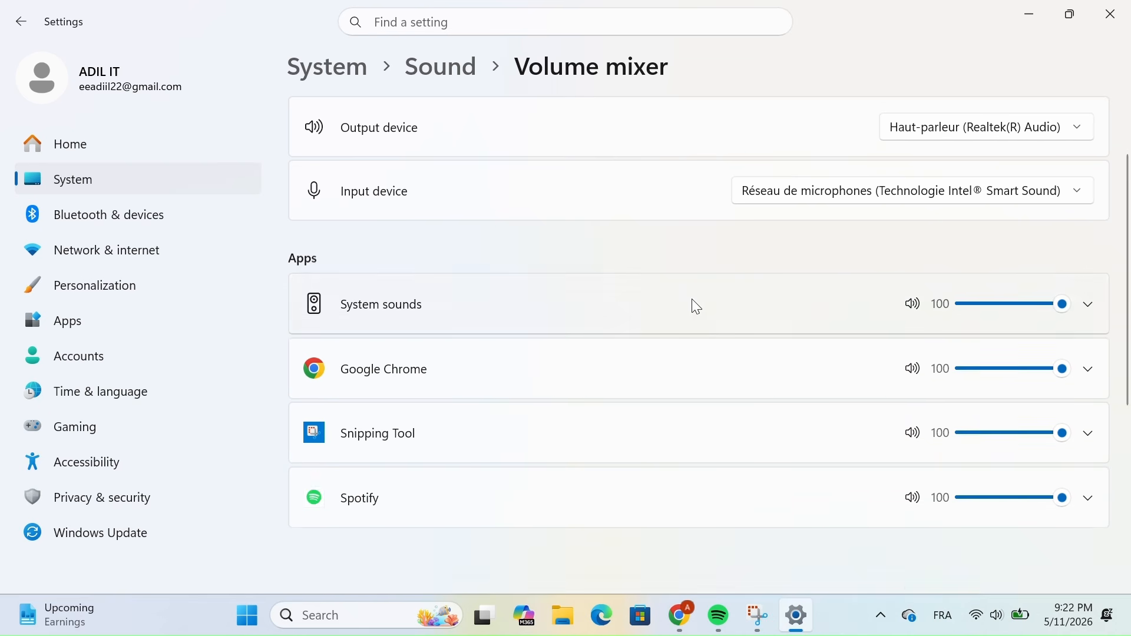
left_click(652, 435)
left_click(653, 434)
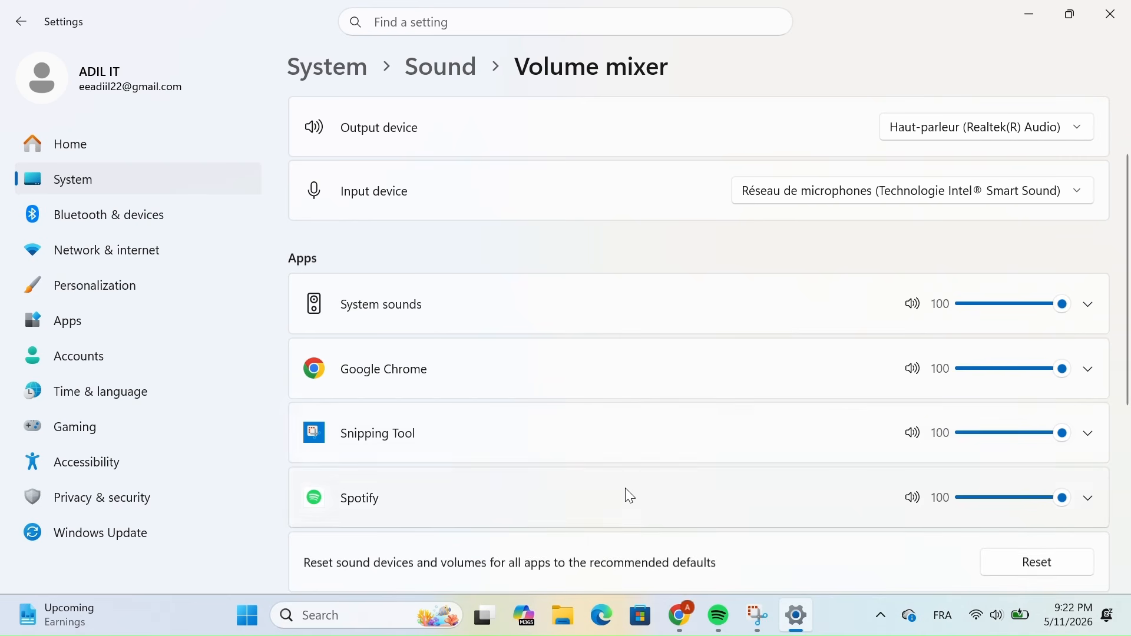
left_click(625, 490)
left_click(625, 489)
Review the mixer's reset option and related support links, and check the system input device choices
scroll(723, 439, "down", 5)
scroll(723, 439, "up", 4)
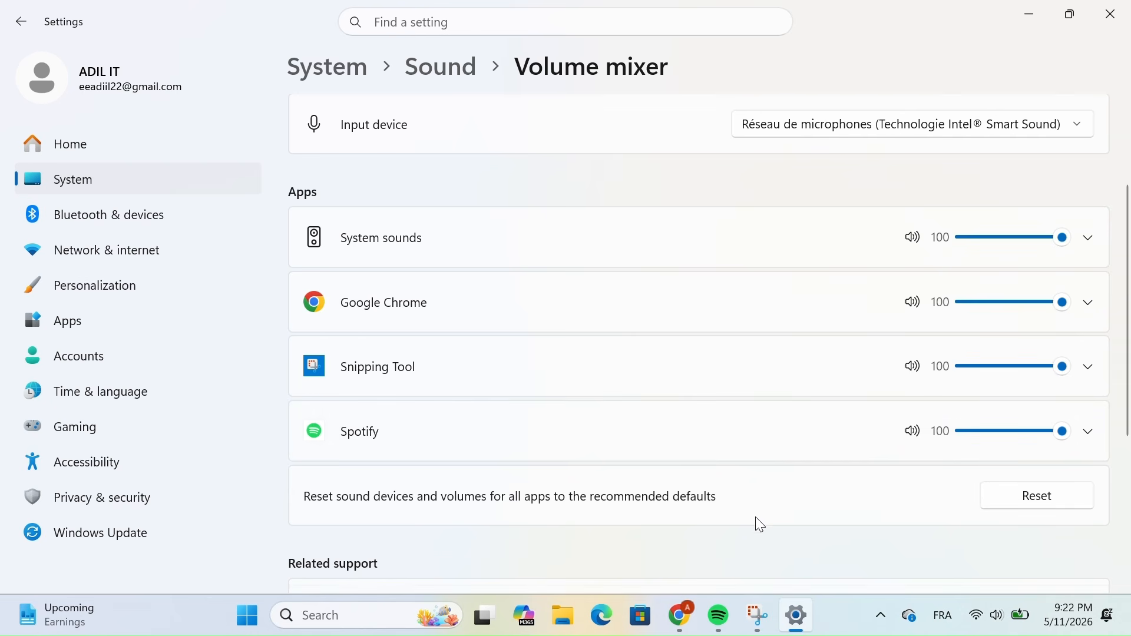
scroll(759, 523, "down", 2)
scroll(760, 524, "down", 3)
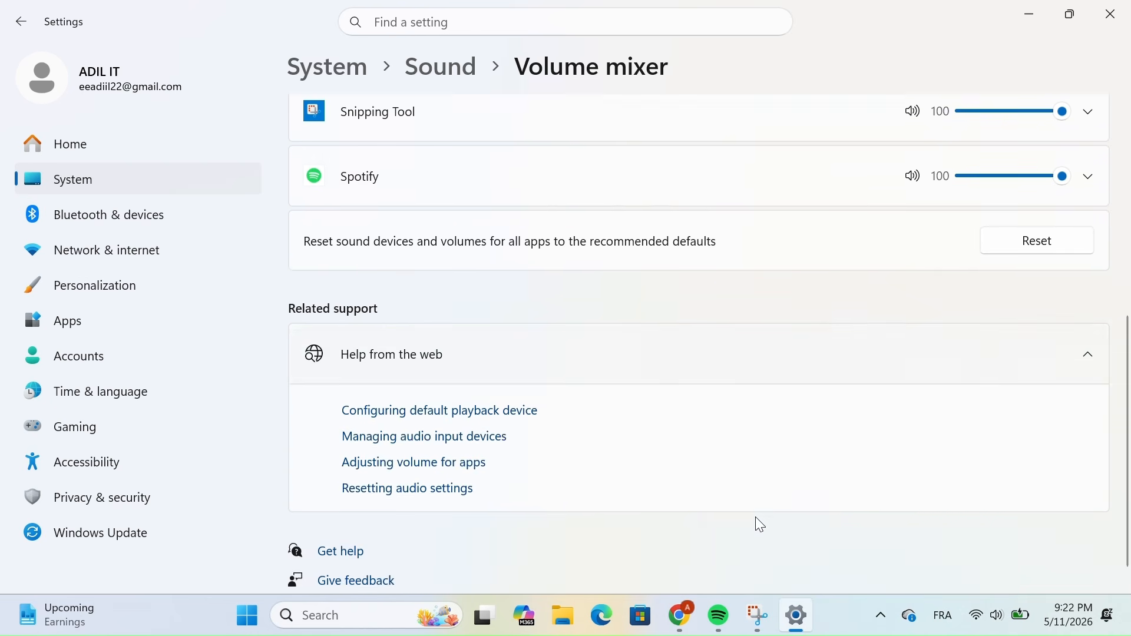
scroll(760, 524, "up", 3)
scroll(756, 523, "up", 5)
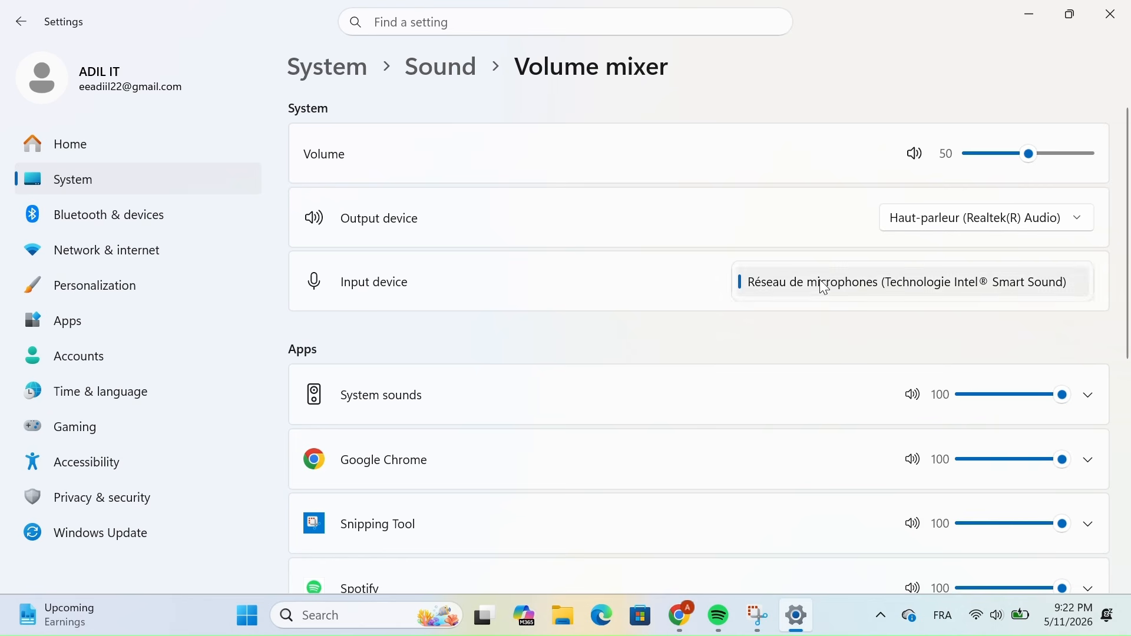
left_click(819, 280)
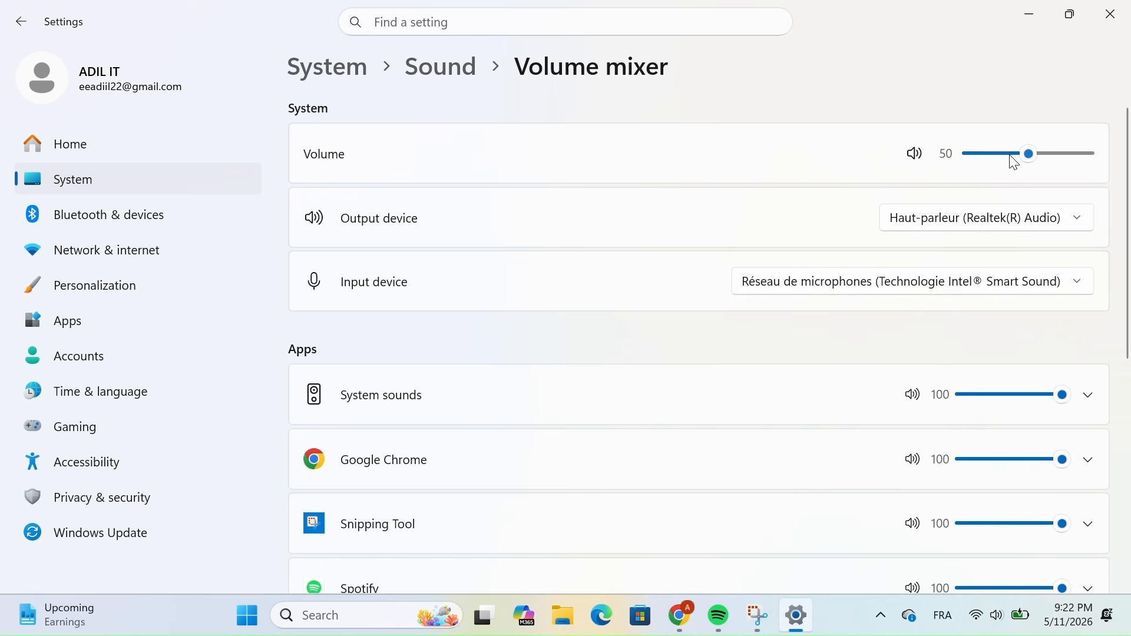
Set the system volume to 44 and close Settings
mouse_move(1010, 158)
left_mouse_down()
mouse_move(974, 154)
mouse_move(1017, 167)
left_mouse_up()
key("XF86AudioRaiseVolume")
key("XF86AudioRaiseVolume")
key("XF86AudioRaiseVolume")
key("XF86AudioRaiseVolume")
key("XF86AudioRaiseVolume")
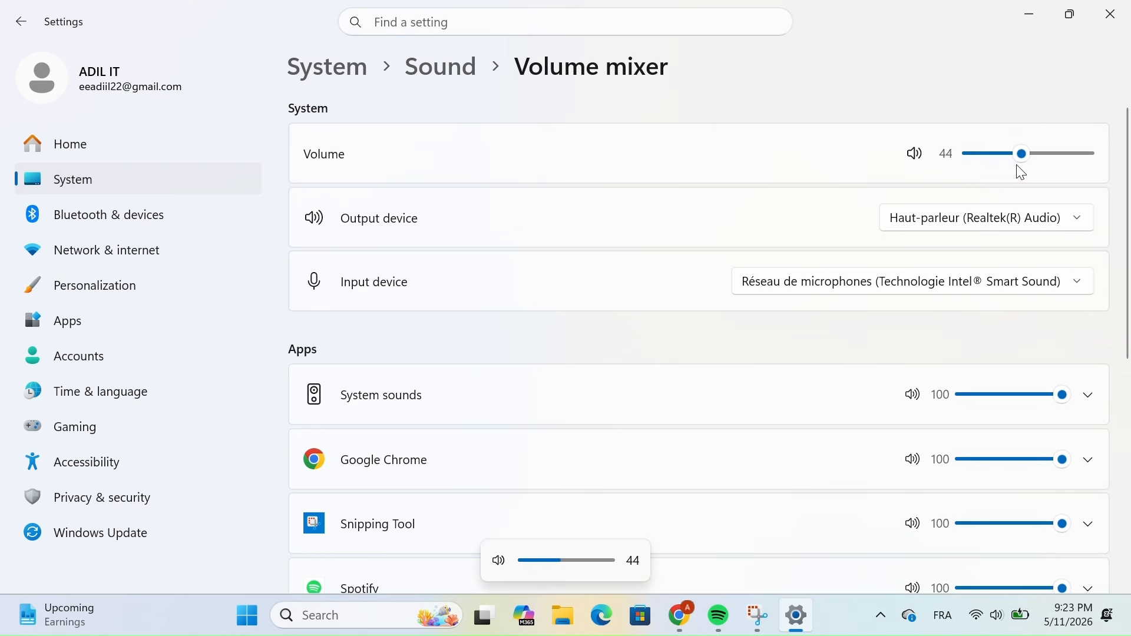
left_click(1098, 35)
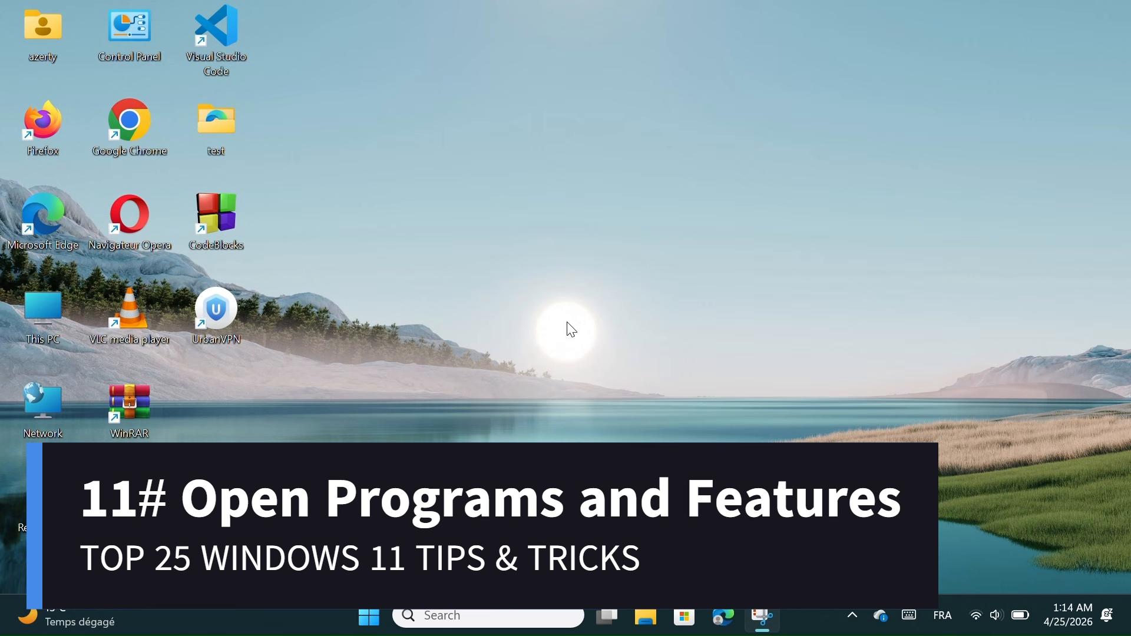
Open Programs and Features by running appwiz.cpl from the Run dialog
key("super+r")
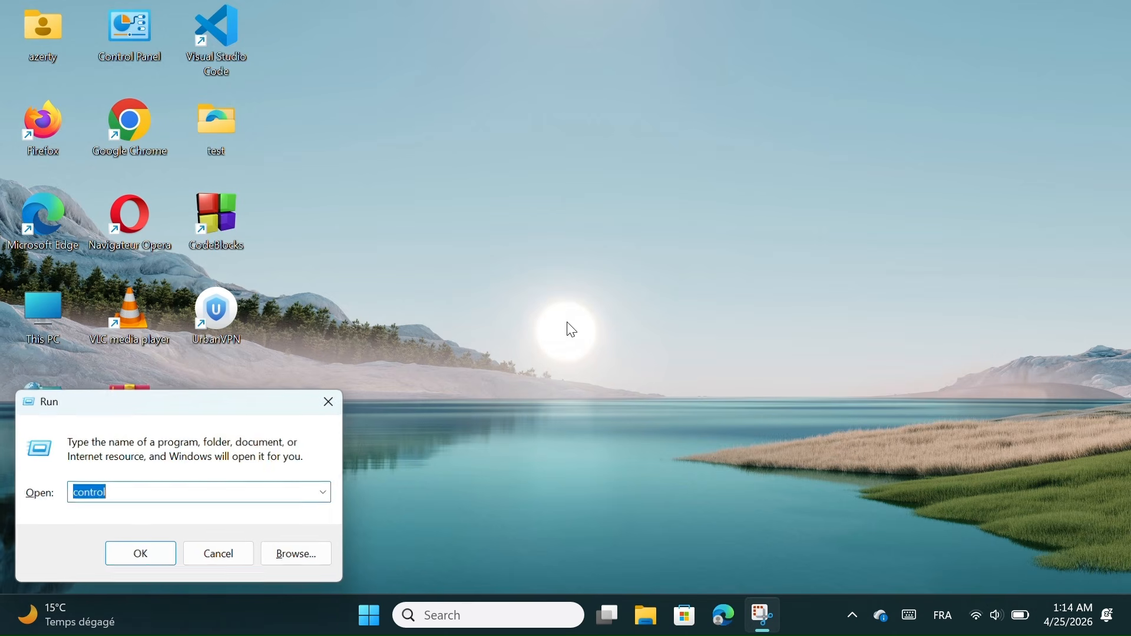
type("appwiz.cpl")
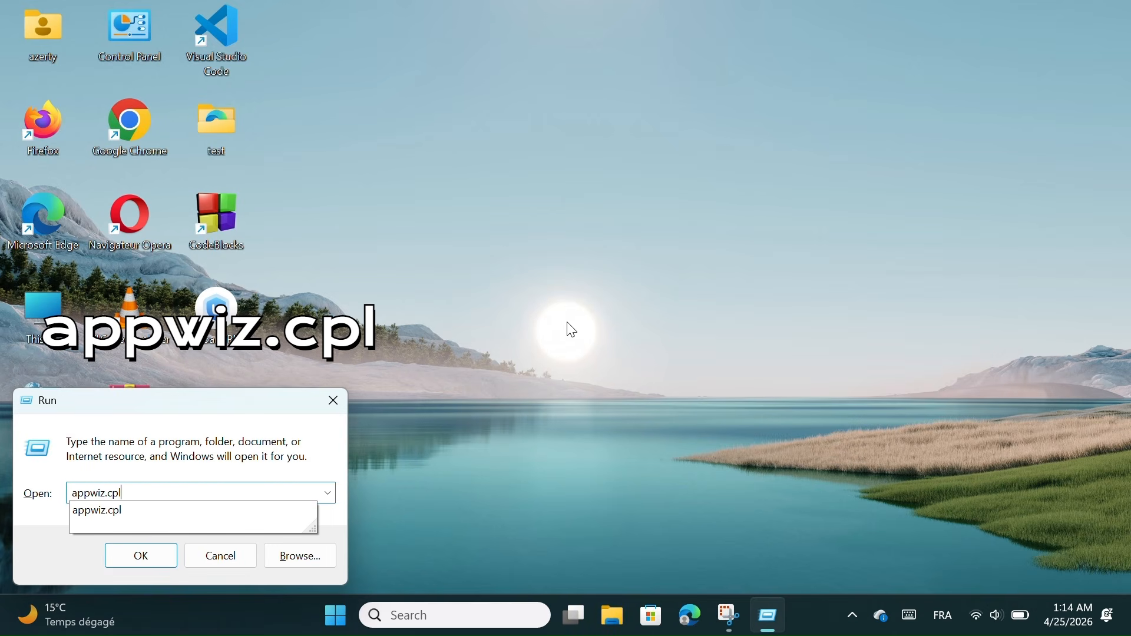
key("Return")
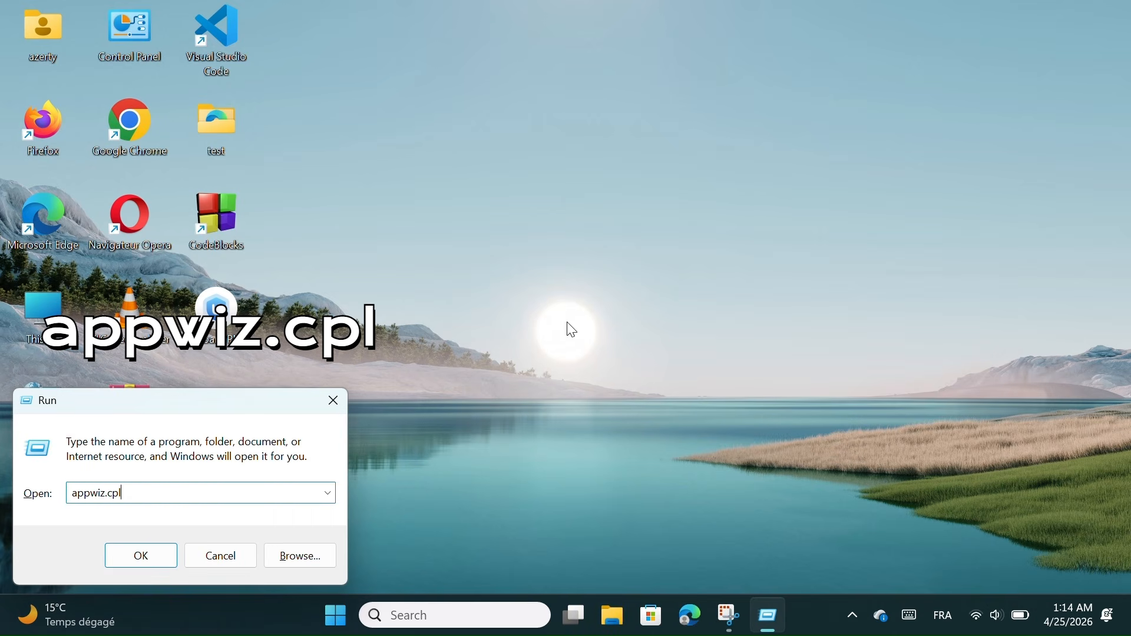
key("Return")
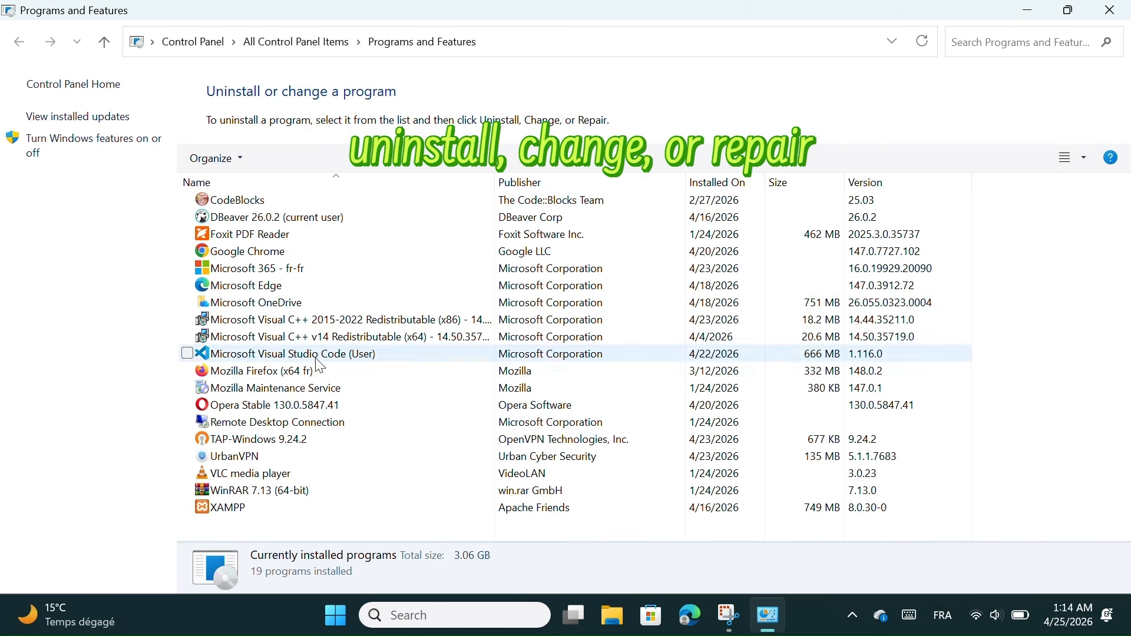
View the actions available for Foxit PDF Reader and close Programs and Features
right_click(327, 236)
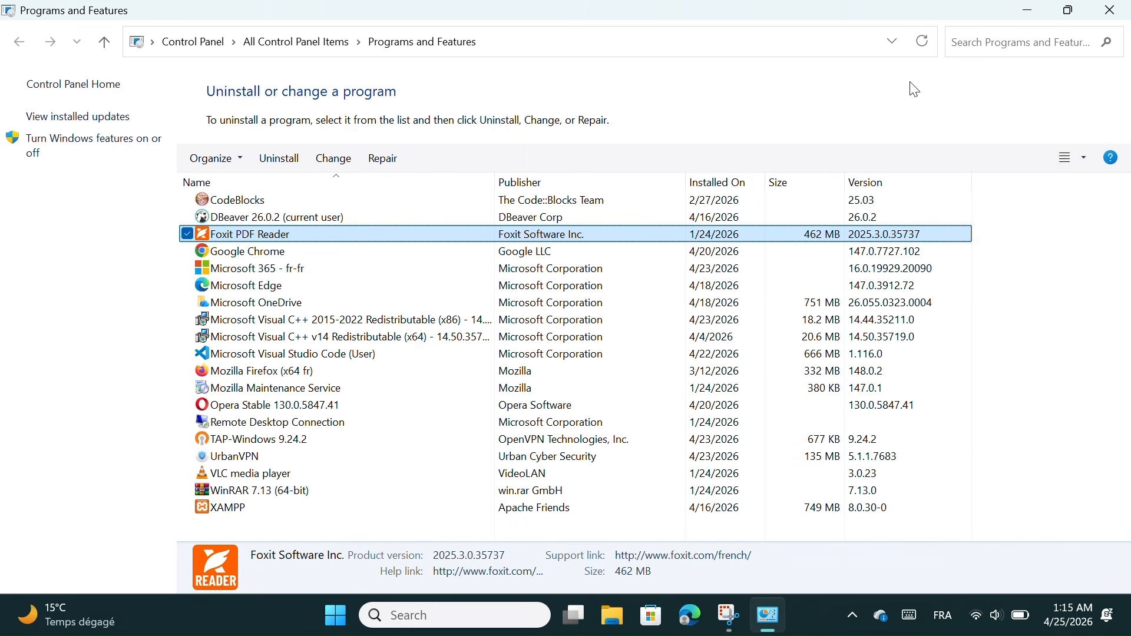
left_click(1111, 10)
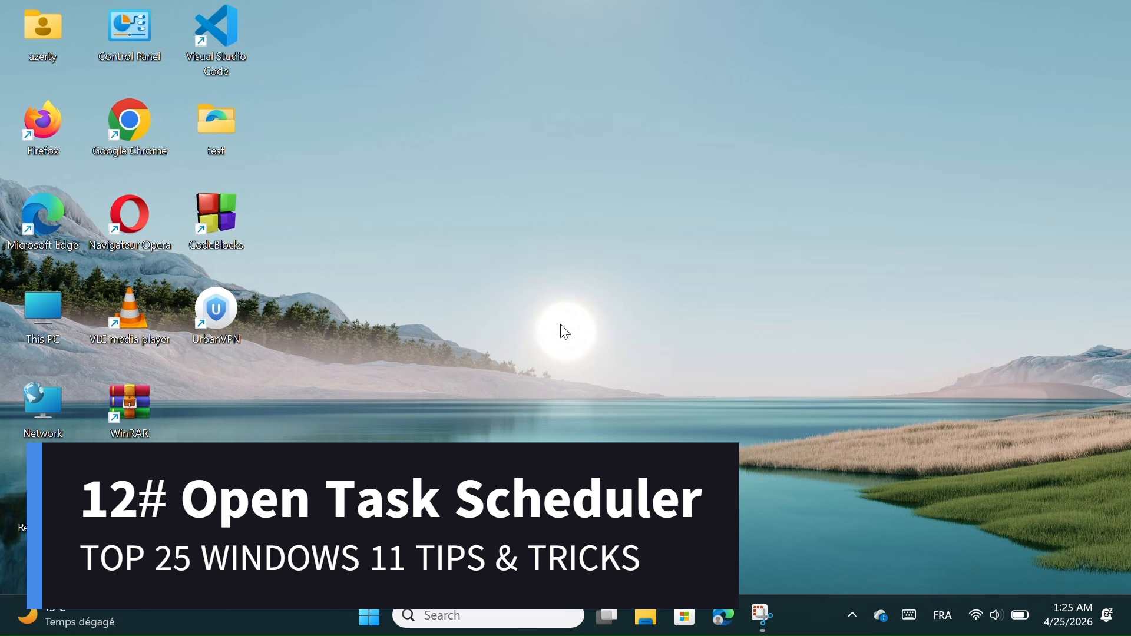
Open Task Scheduler by running taskschd.msc and view the general details of the first task in the library
key("super+r")
type("t")
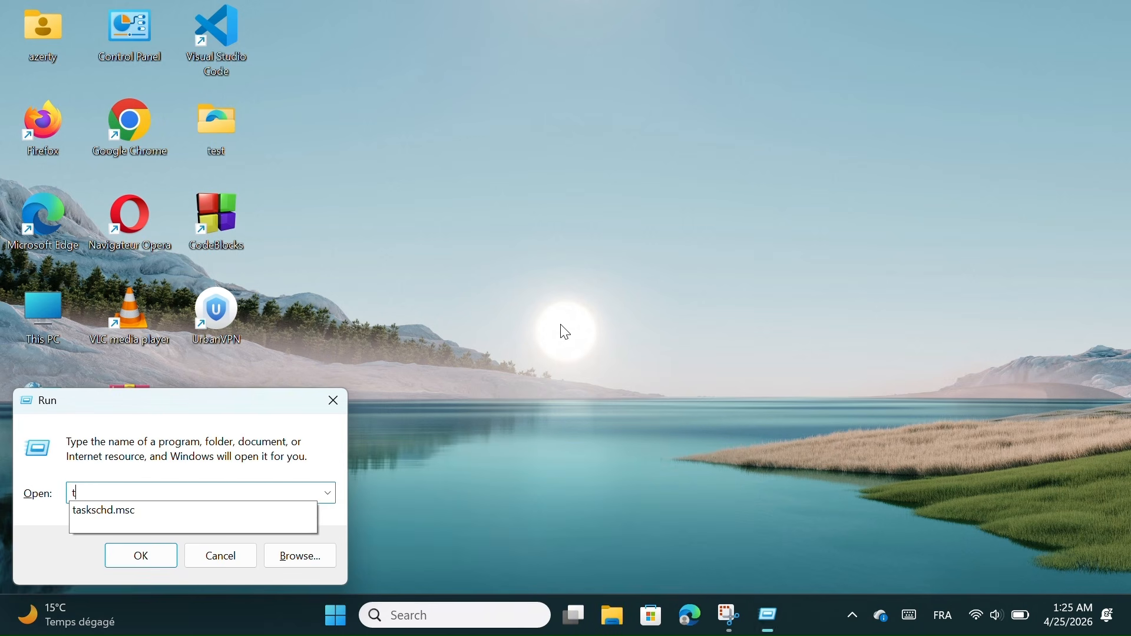
type("asksch")
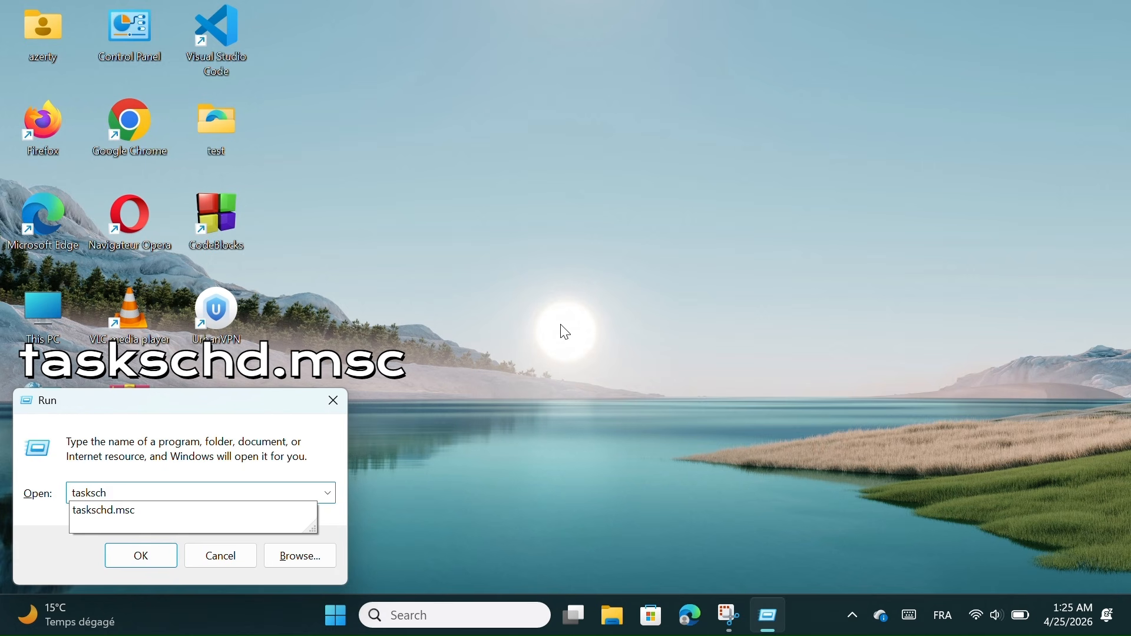
type("d.ùs")
key("BackSpace")
type("msc")
key("Return")
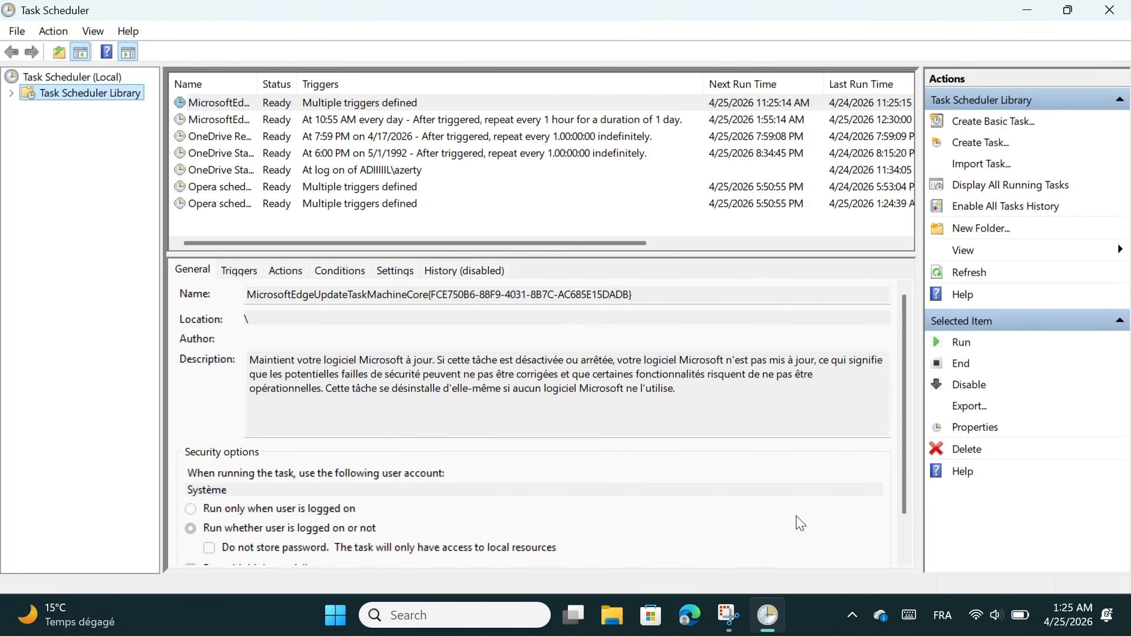
scroll(799, 523, "down", 1)
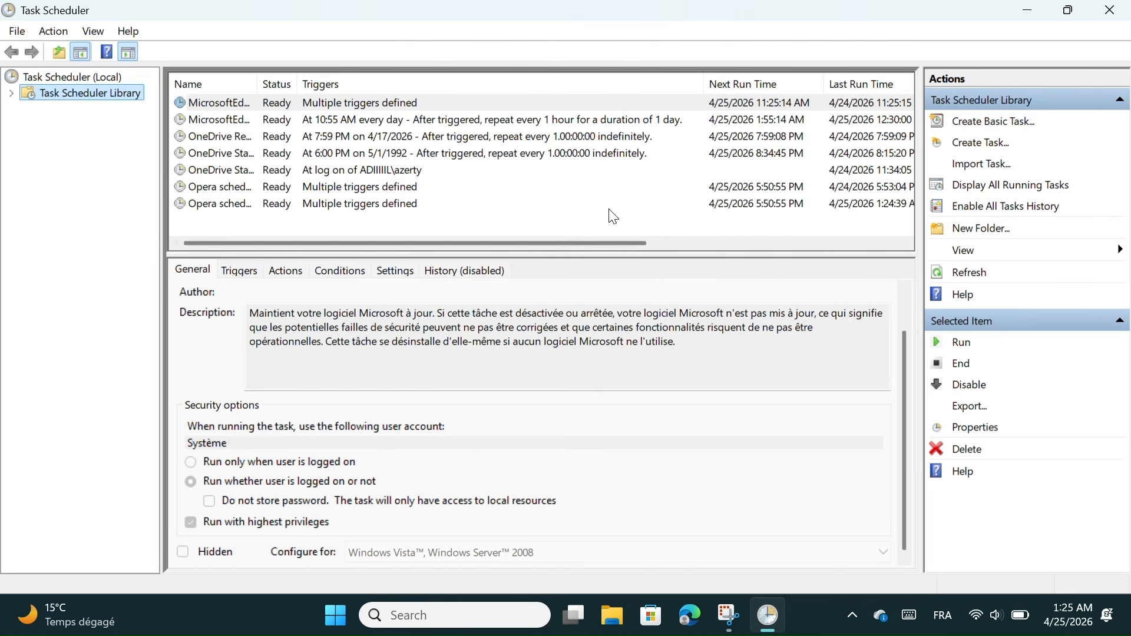
Examine the run times, last run results and authors of the tasks in the Task Scheduler Library list
scroll(613, 216, "right", 3)
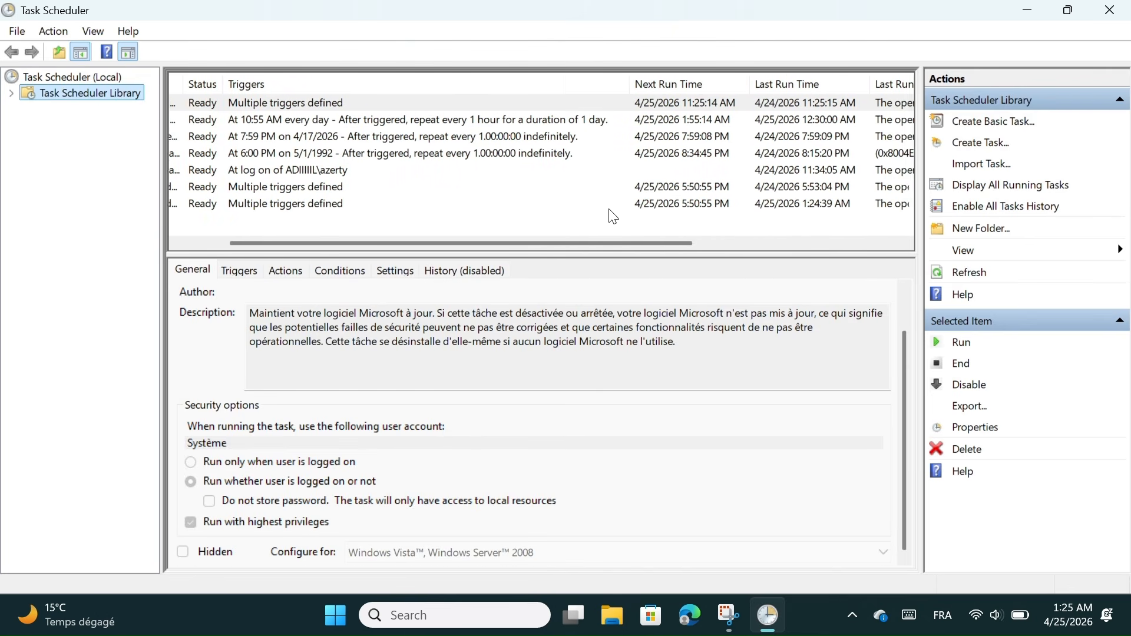
scroll(613, 216, "right", 5)
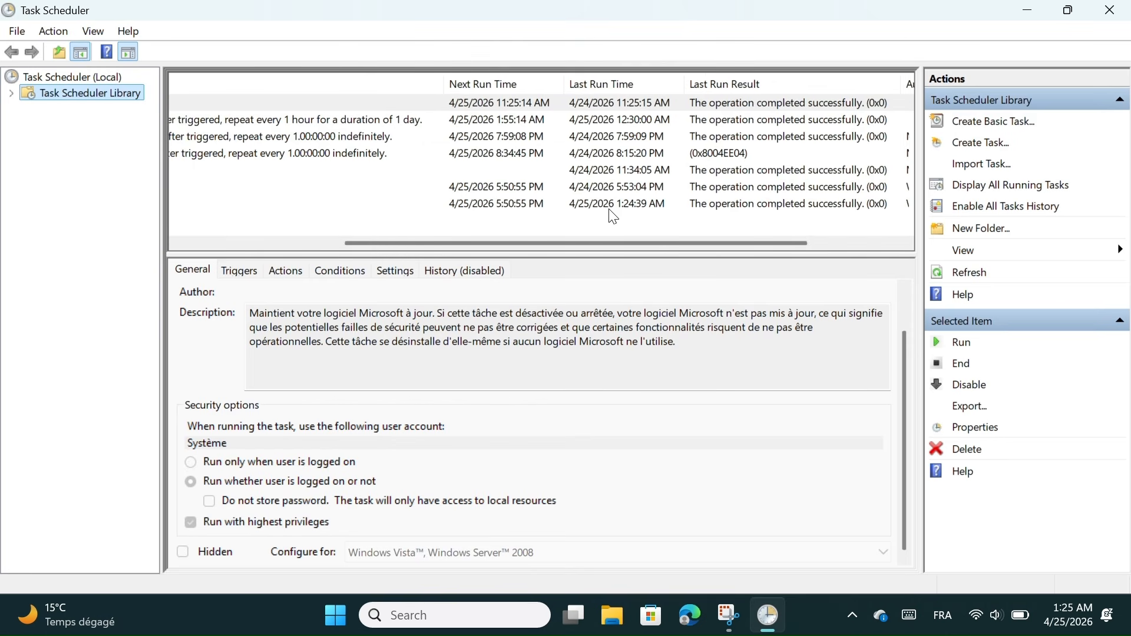
scroll(613, 217, "right", 5)
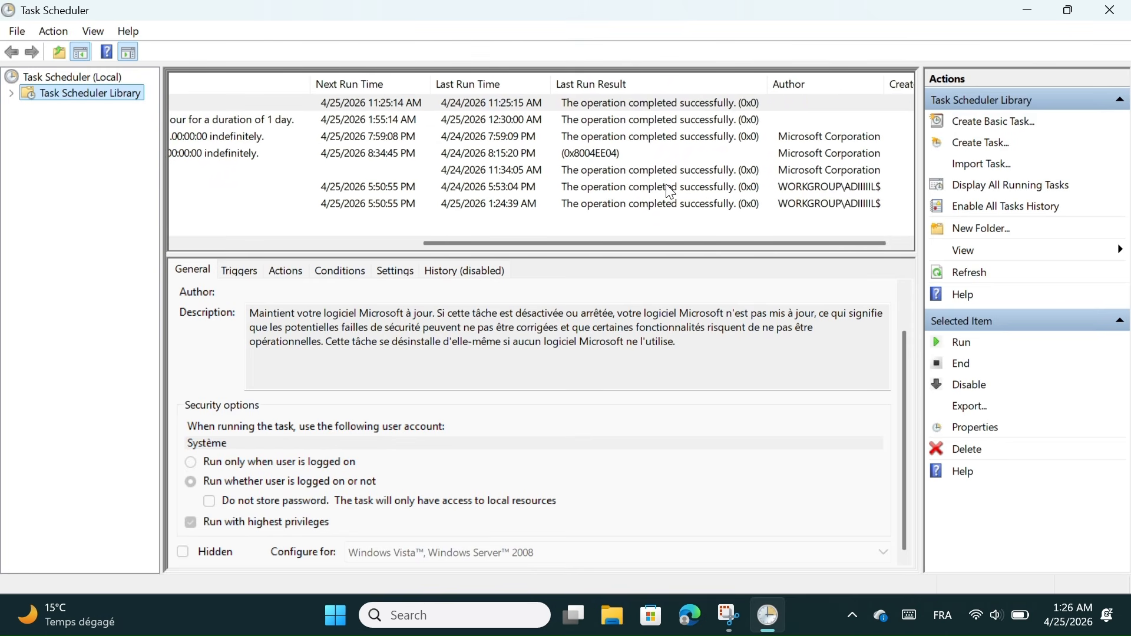
scroll(670, 192, "left", 5)
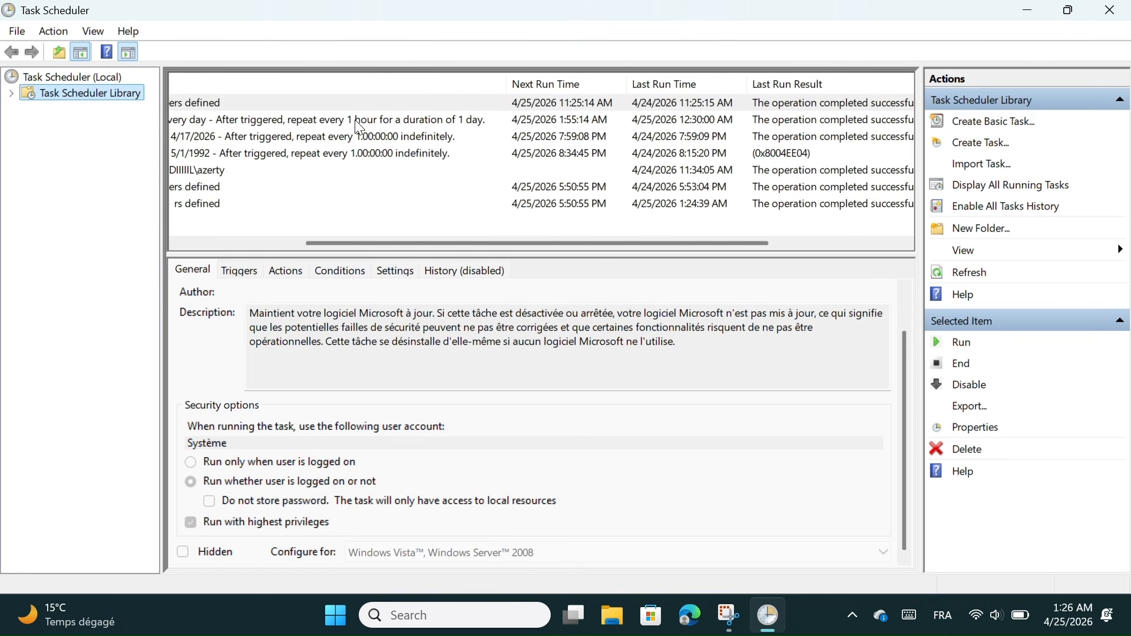
scroll(359, 127, "left", 5)
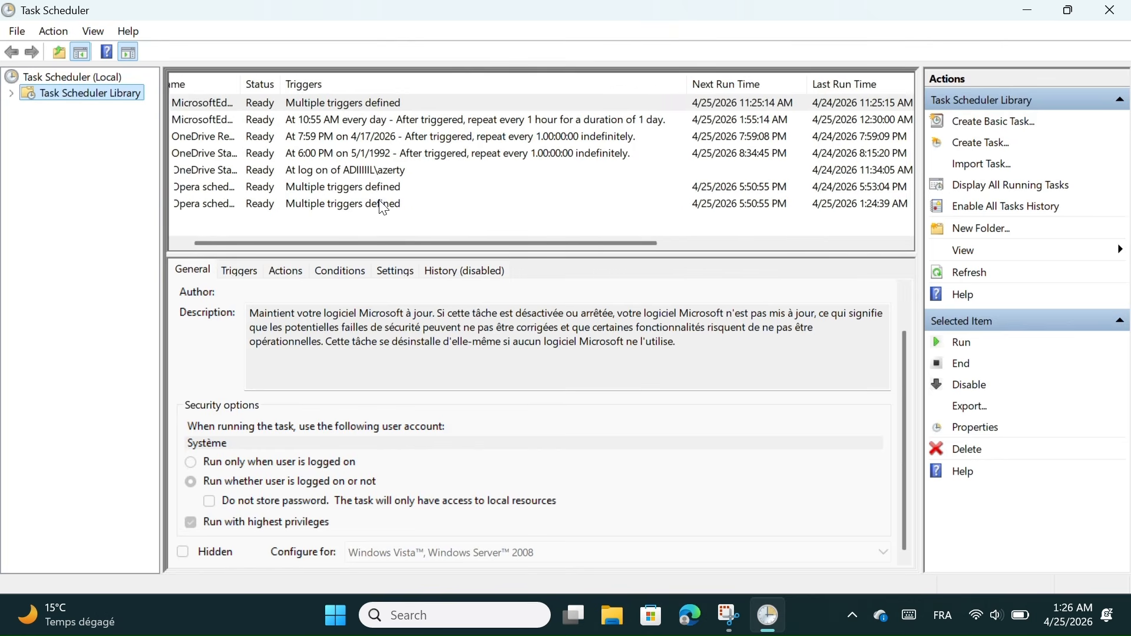
scroll(383, 207, "left", 2)
View the general details of the Edge, OneDrive and Opera tasks in the library one after another
left_click(331, 124)
left_click(314, 138)
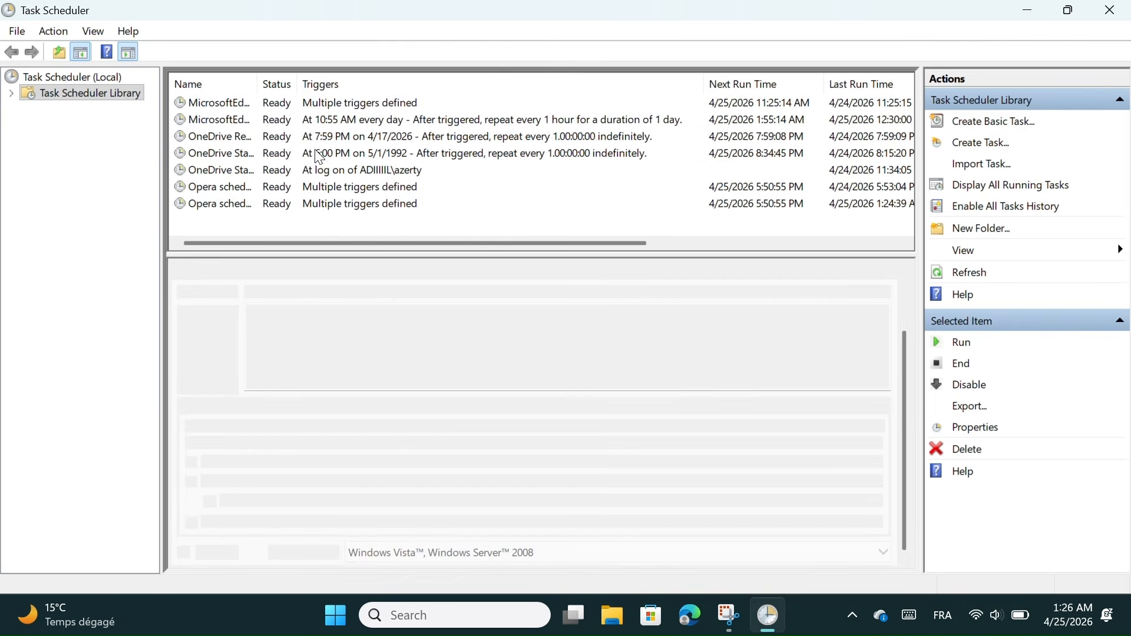
left_click(318, 154)
left_click(328, 187)
left_click(341, 206)
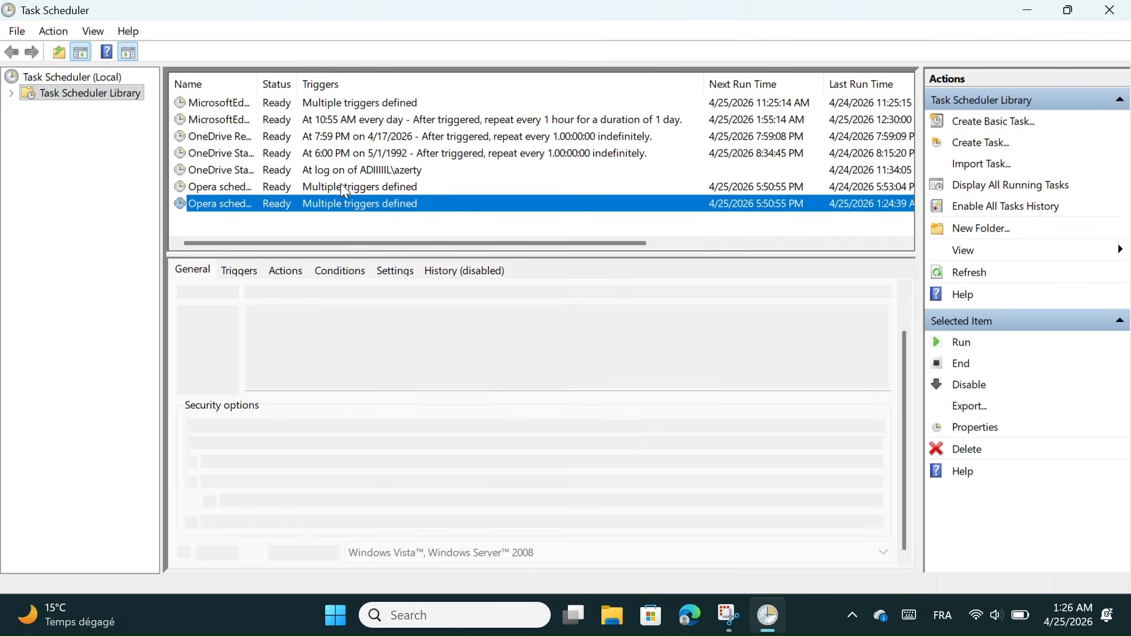
left_click(341, 185)
Run the OneDrive task that is triggered at log on and refresh the task list
left_click(359, 176)
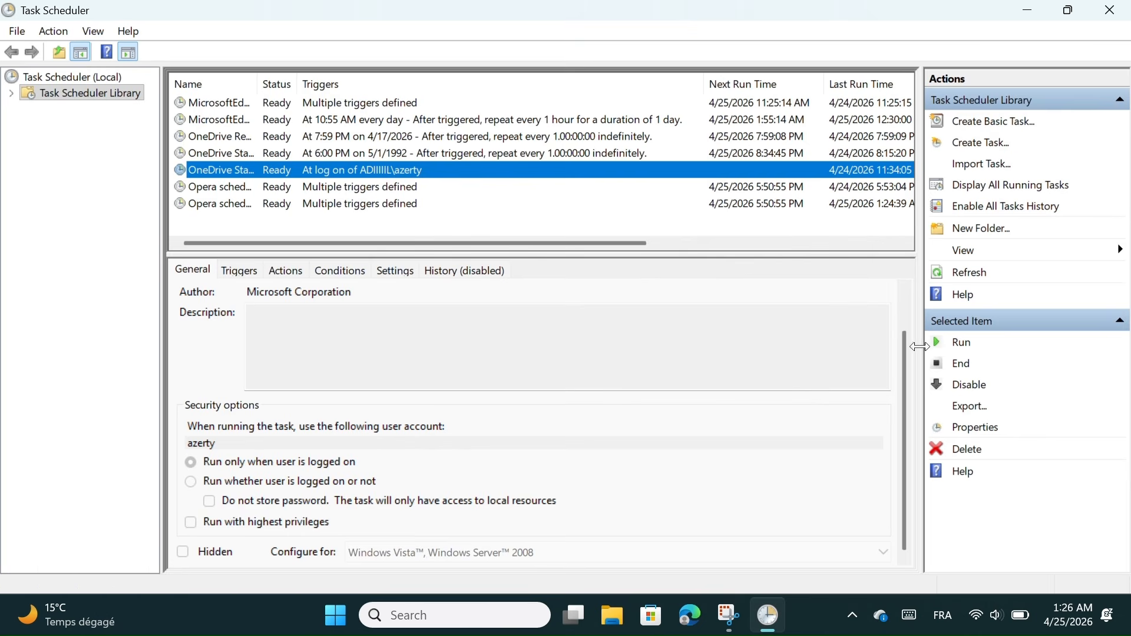
left_click(936, 349)
left_click(969, 275)
left_click(969, 277)
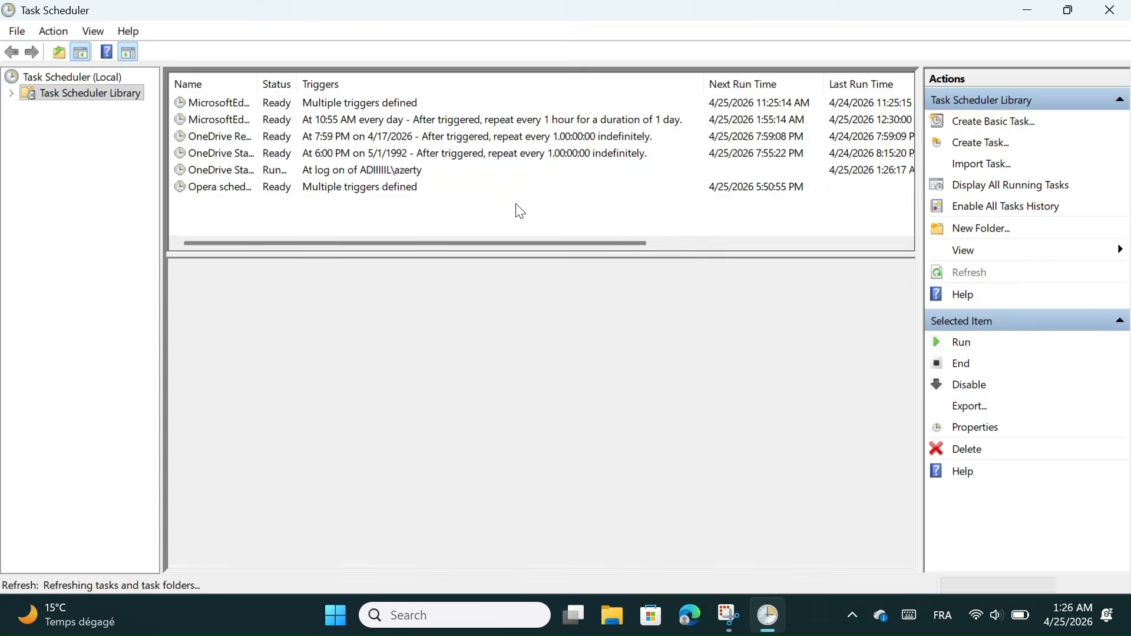
Browse the GoogleSystem, Microsoft, GoogleUserPEH and Mozilla folders under Task Scheduler Library, return to the library's task list and close Task Scheduler
left_click(11, 94)
left_click(83, 108)
left_click(93, 139)
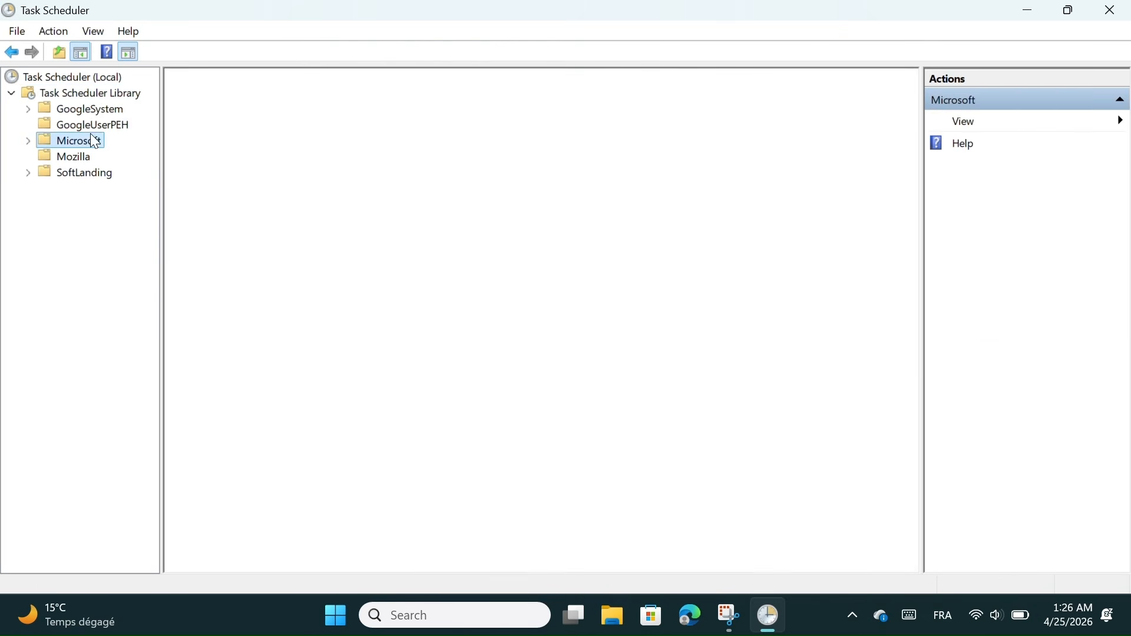
left_click(90, 123)
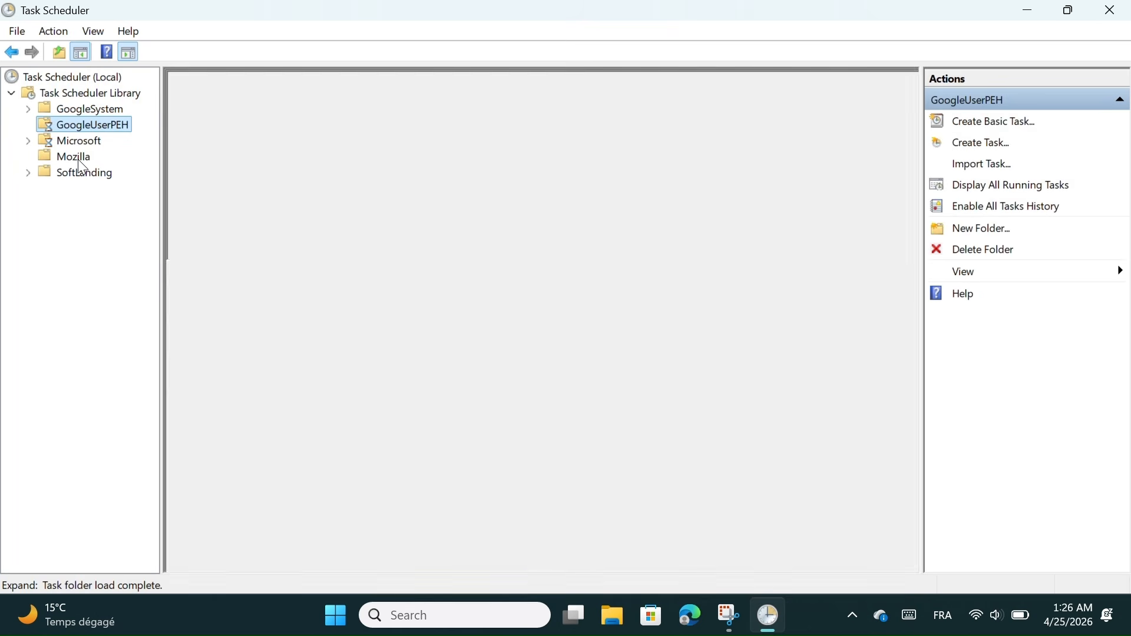
left_click(78, 157)
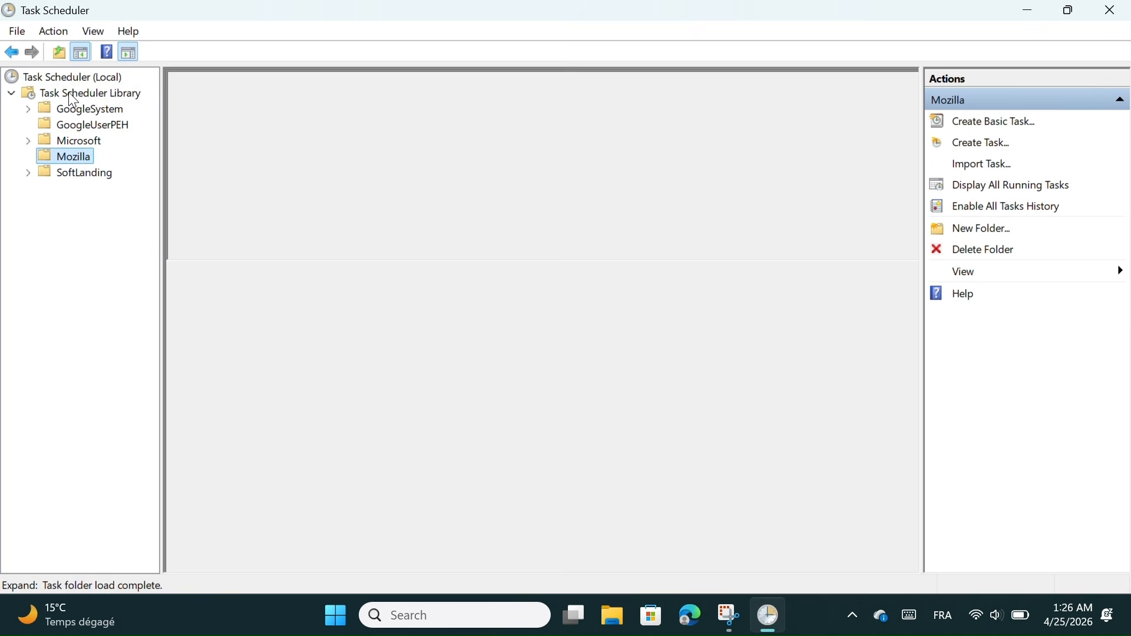
left_click(68, 91)
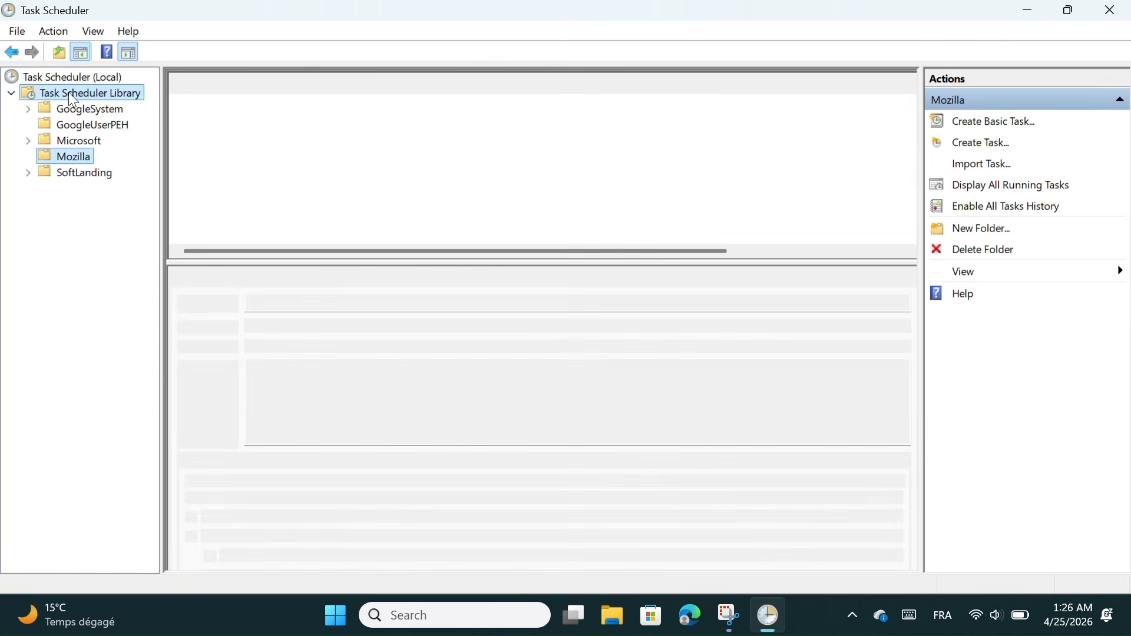
scroll(556, 171, "right", 4)
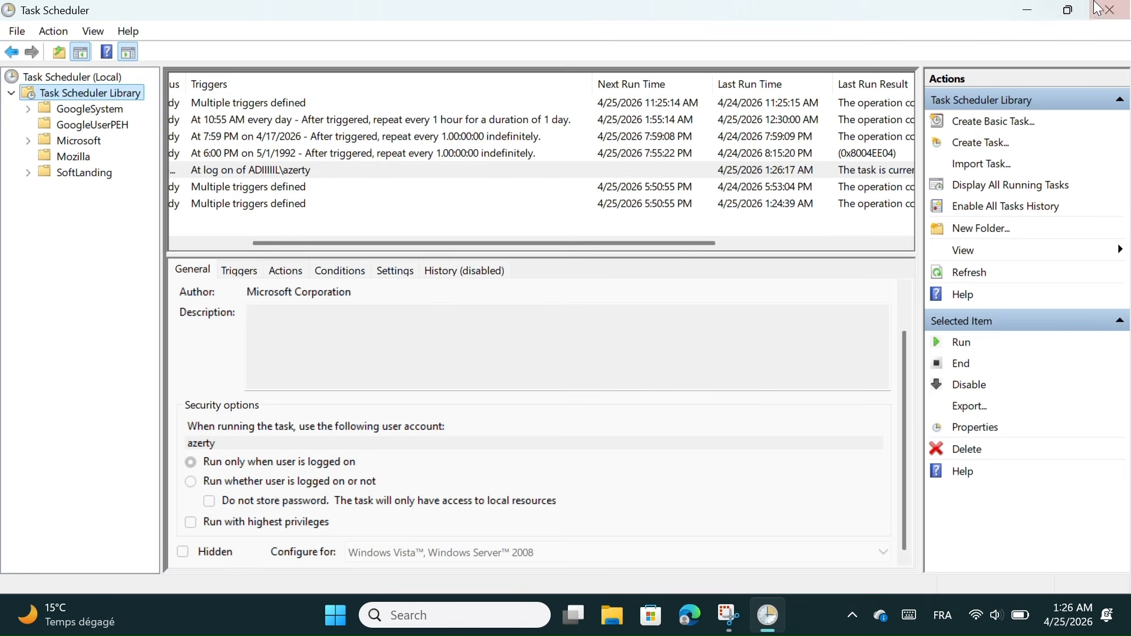
left_click(1110, 12)
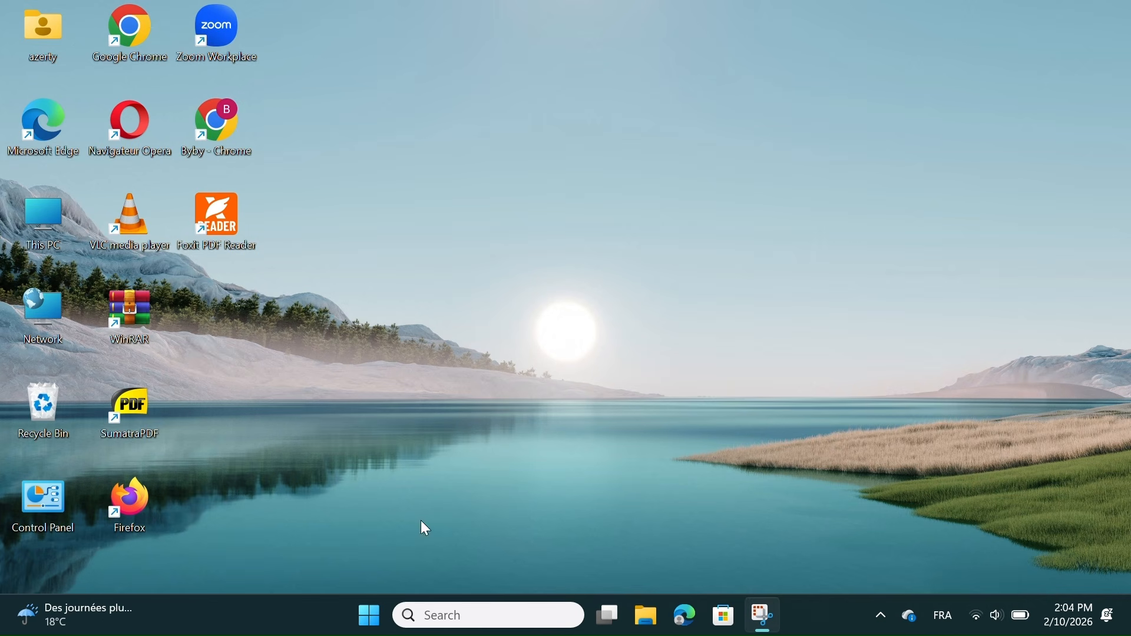
View the area beside the Power button in the Start menu and close the menu
left_click(374, 612)
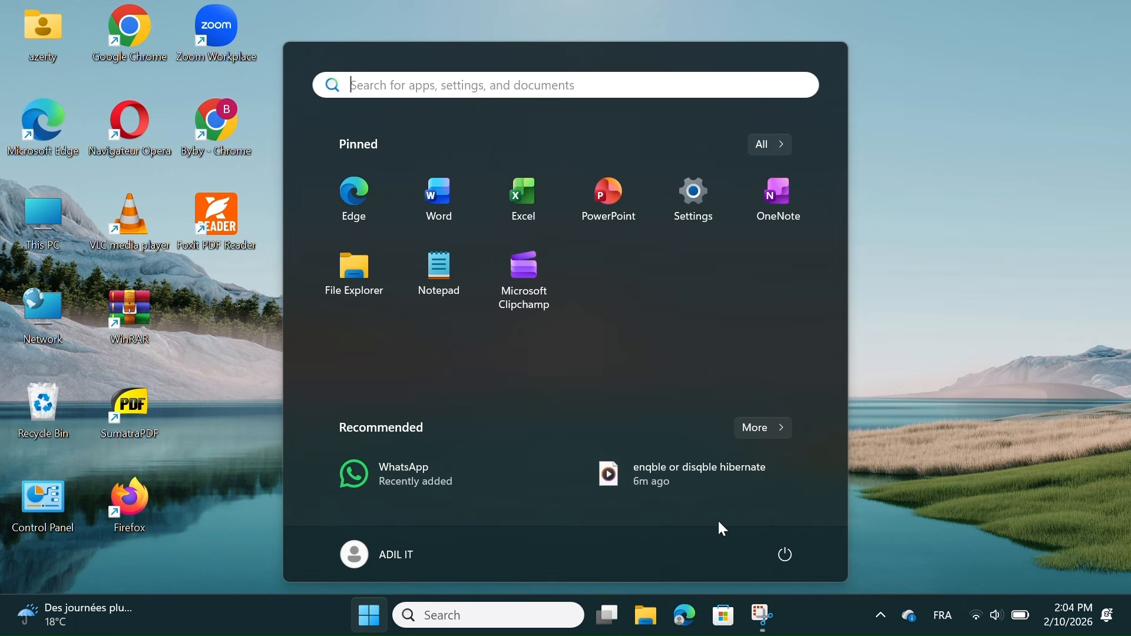
left_click(888, 352)
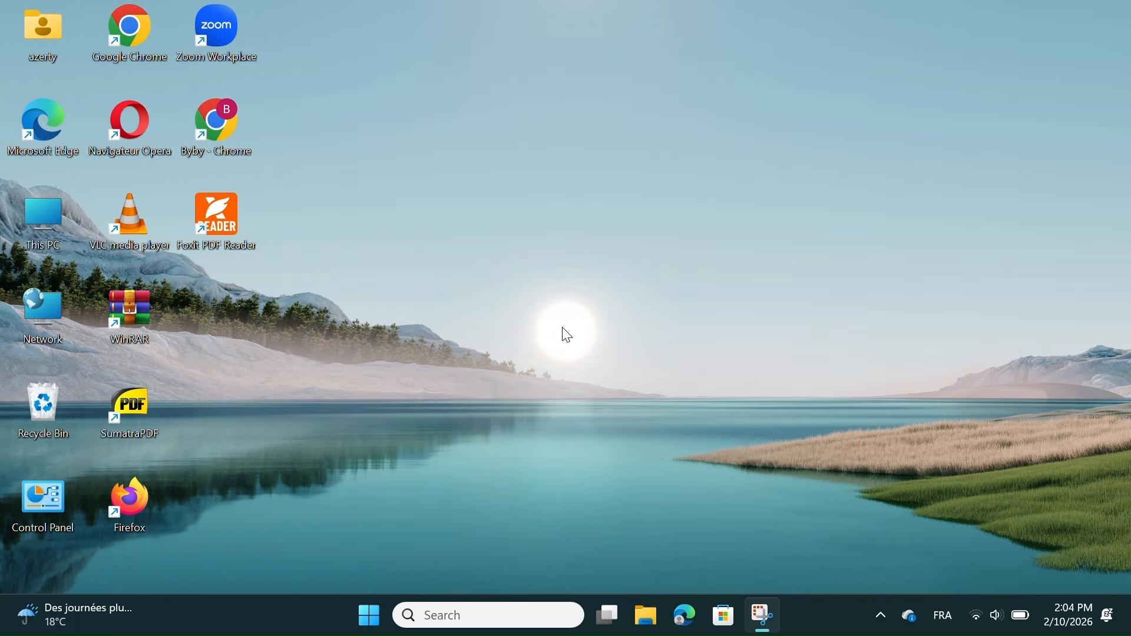
left_click(560, 354)
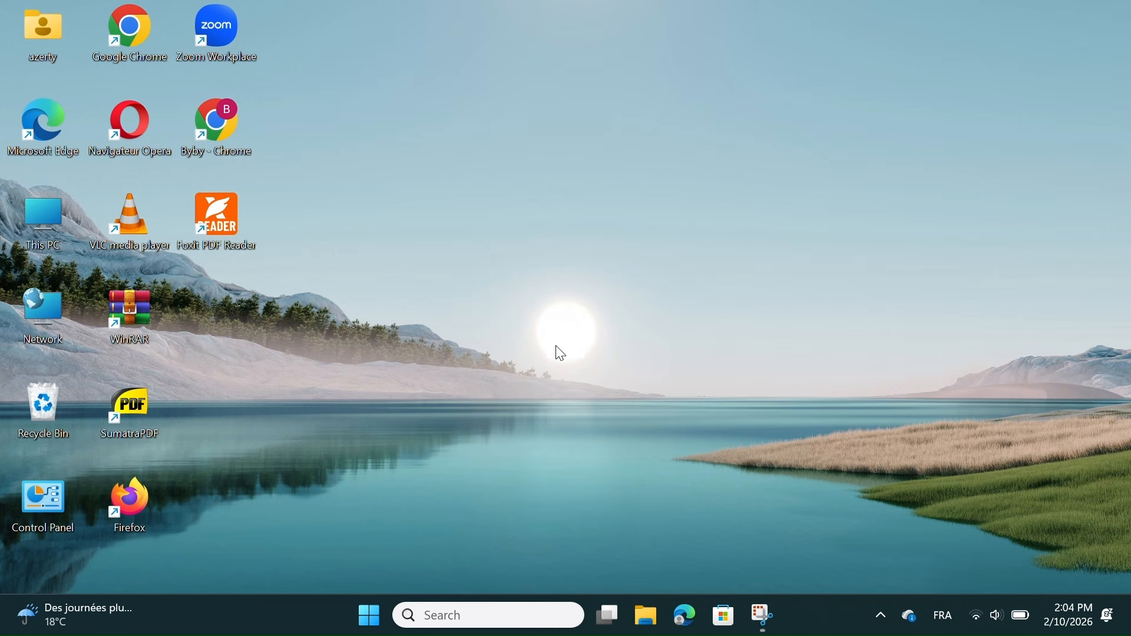
Open the Settings page for choosing which folders appear on Start next to the Power button
key("super+i")
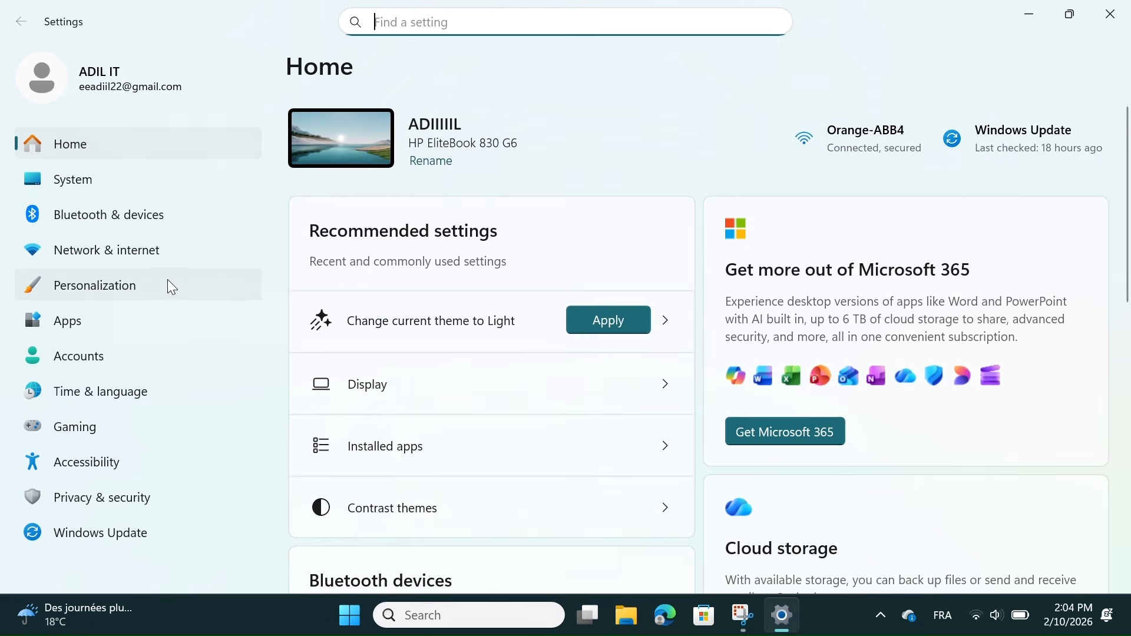
left_click(143, 284)
scroll(404, 387, "down", 5)
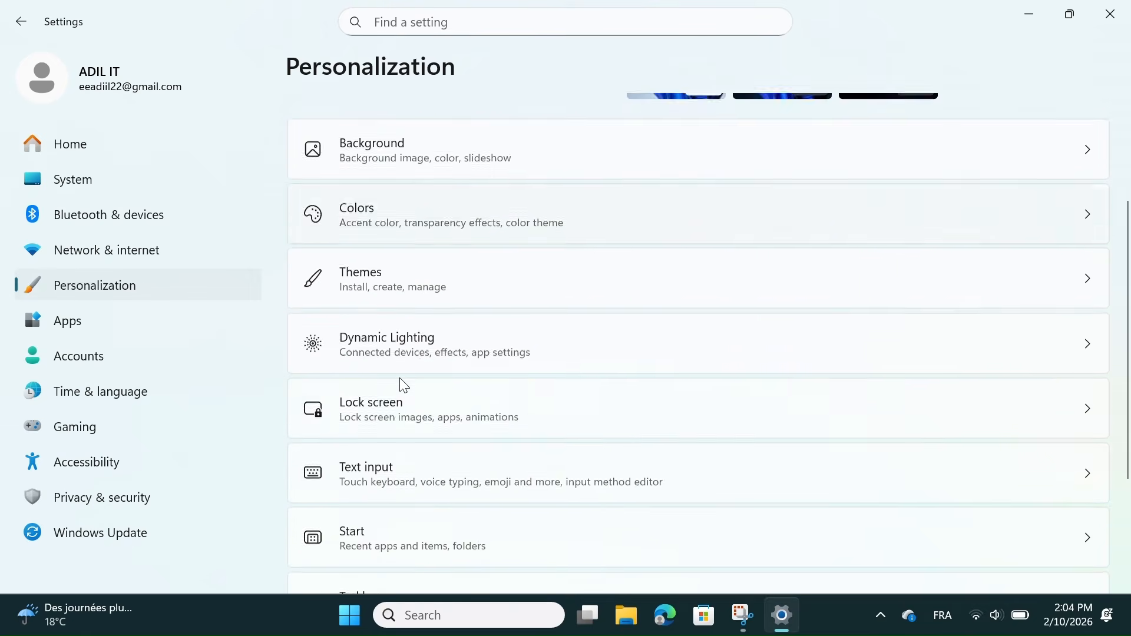
scroll(404, 387, "down", 1)
left_click(361, 411)
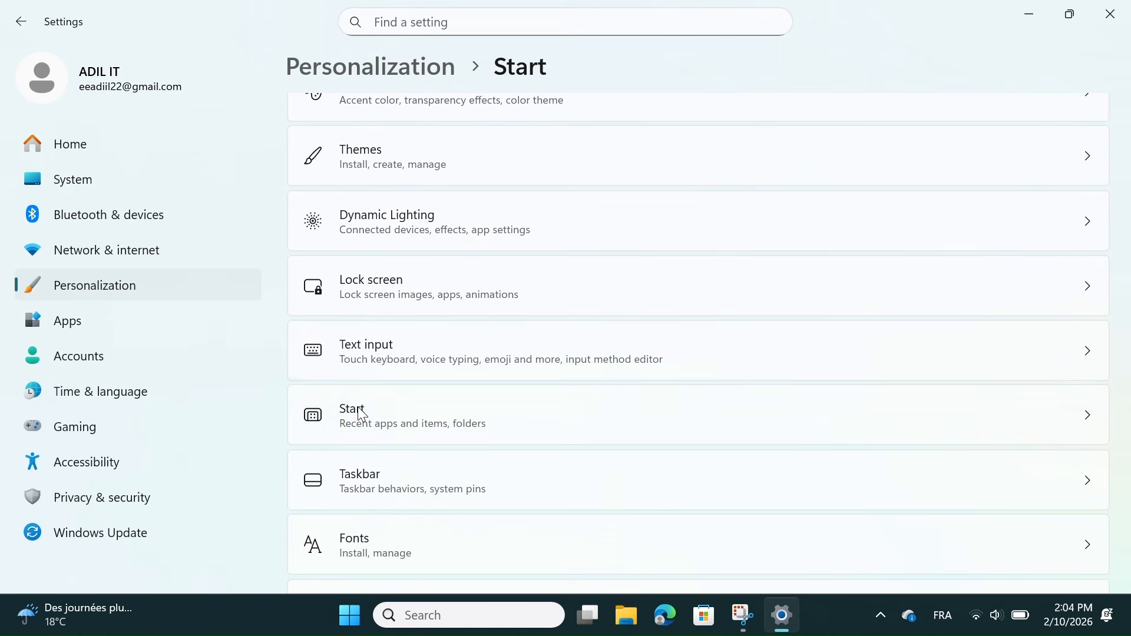
scroll(433, 400, "down", 6)
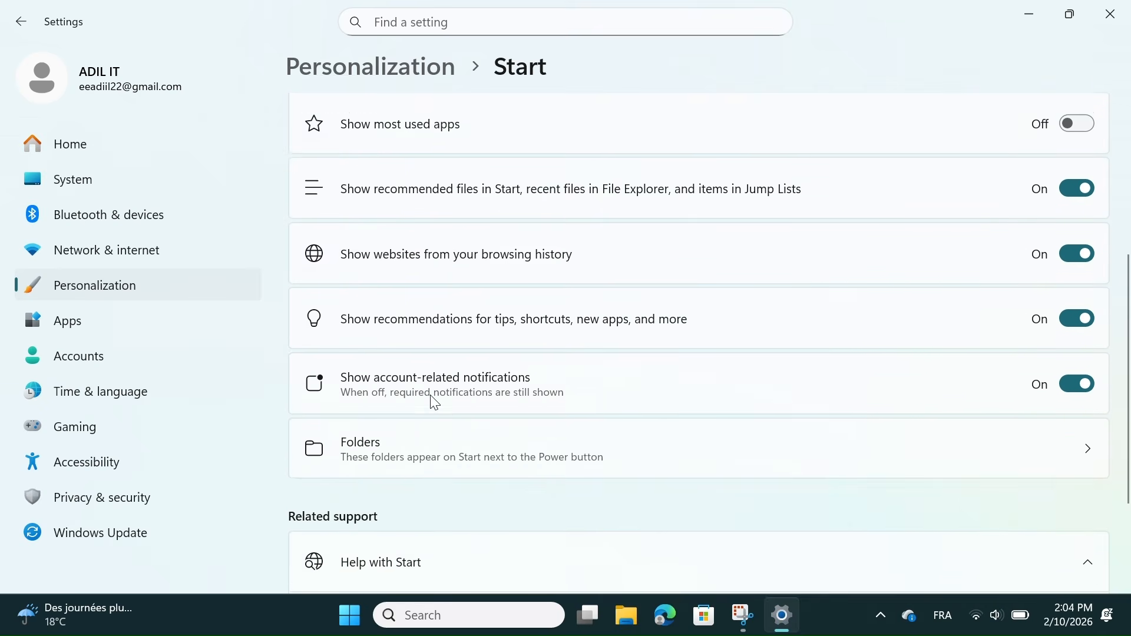
left_click(380, 366)
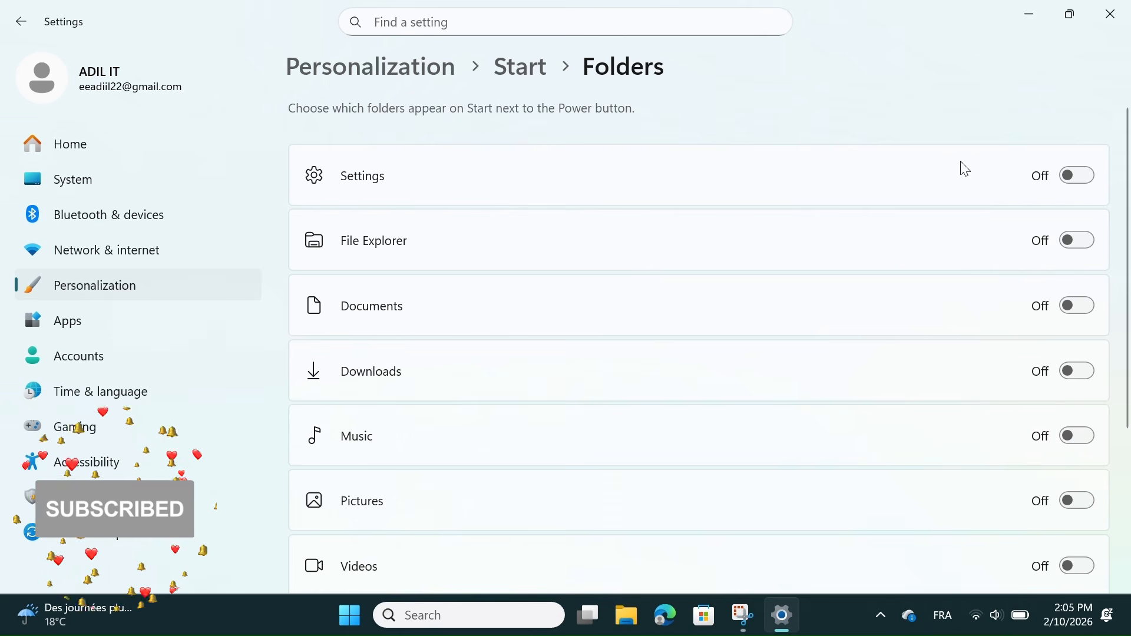
Turn on Settings, Documents, Downloads, Music and Pictures as folders shown on Start
left_click(1073, 177)
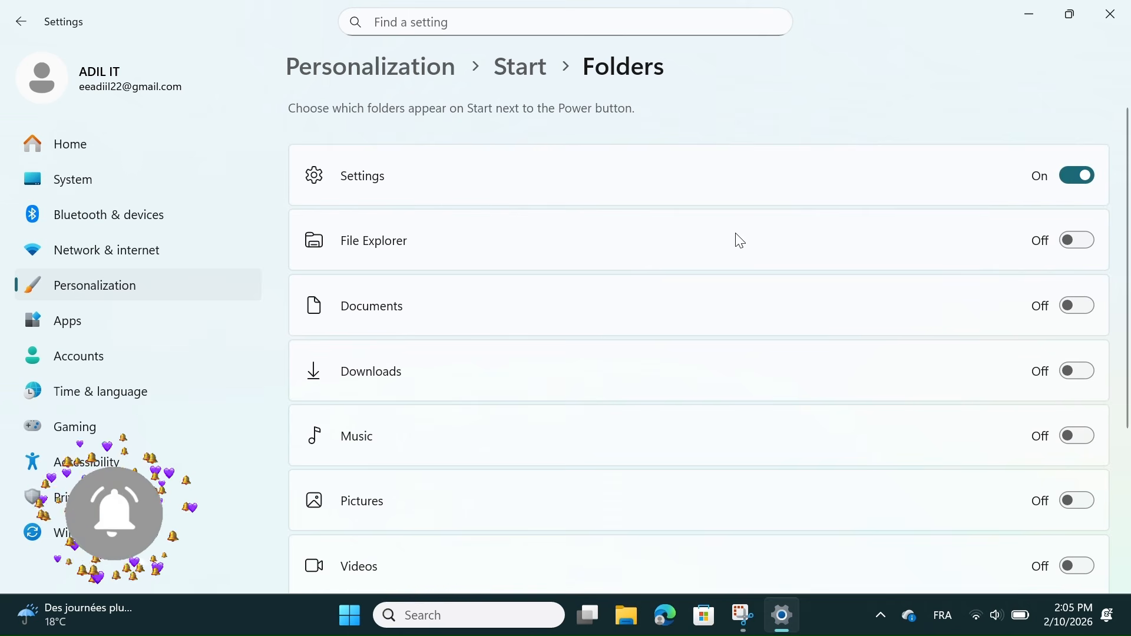
left_click(1075, 307)
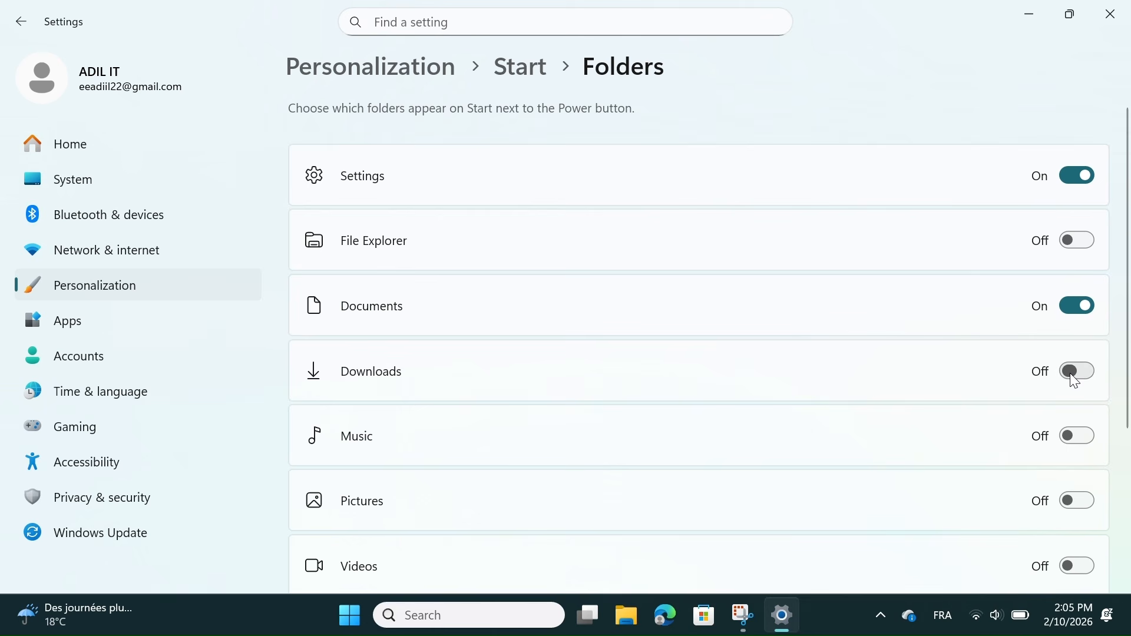
left_click(1071, 373)
left_click(1088, 441)
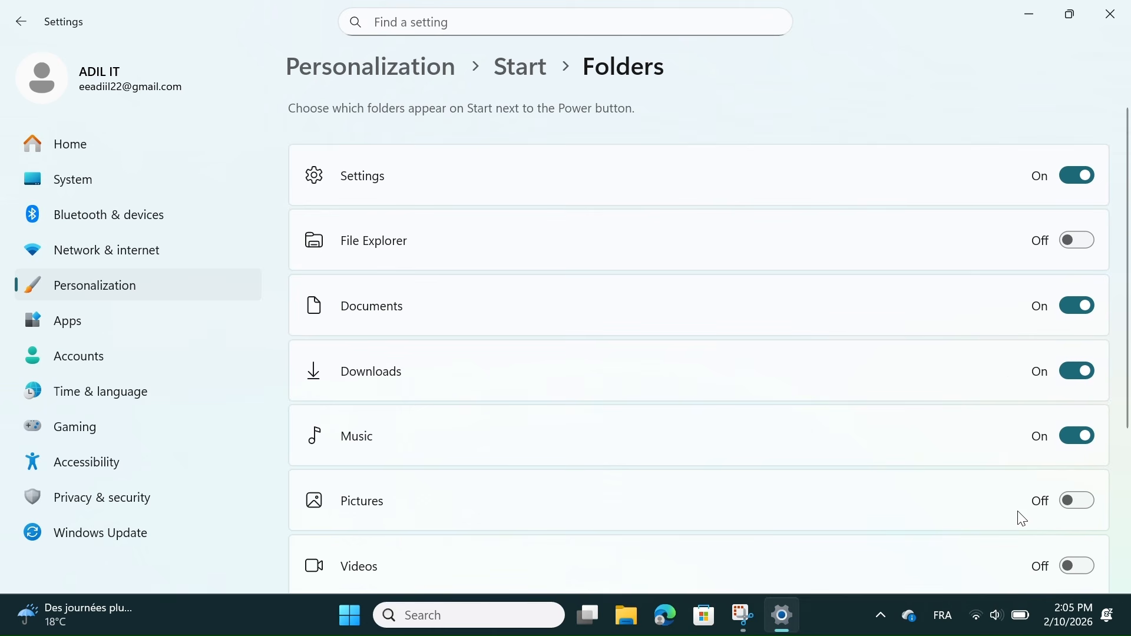
left_click(1082, 504)
scroll(884, 447, "down", 2)
scroll(883, 441, "down", 2)
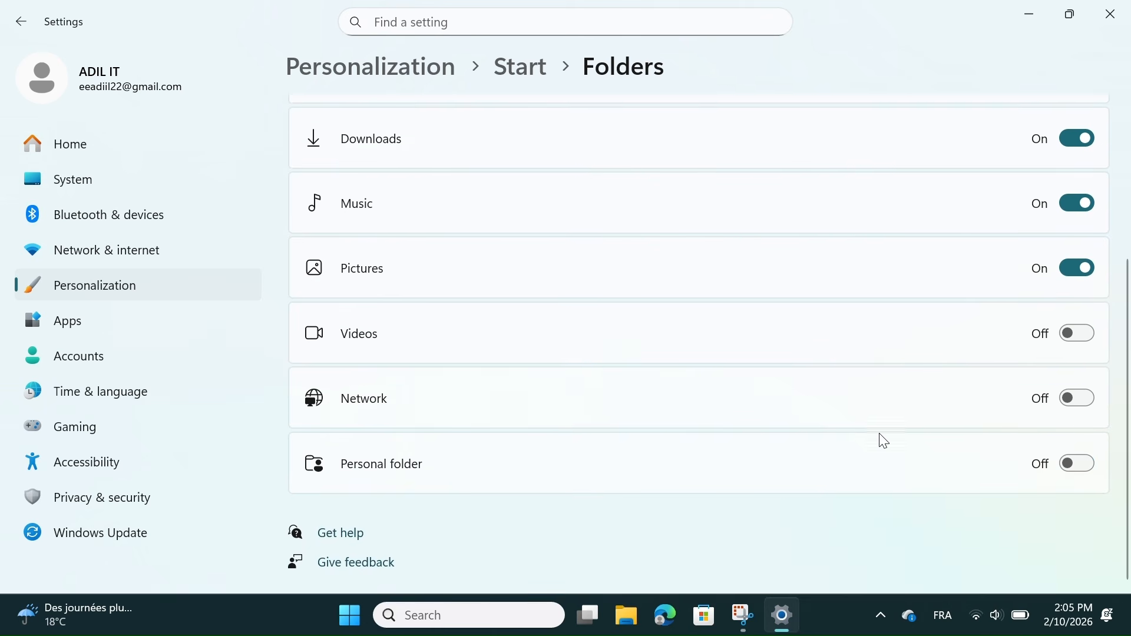
Minimize Settings, check the folder shortcuts and power options in the Start menu, and close the menu
left_click(1028, 17)
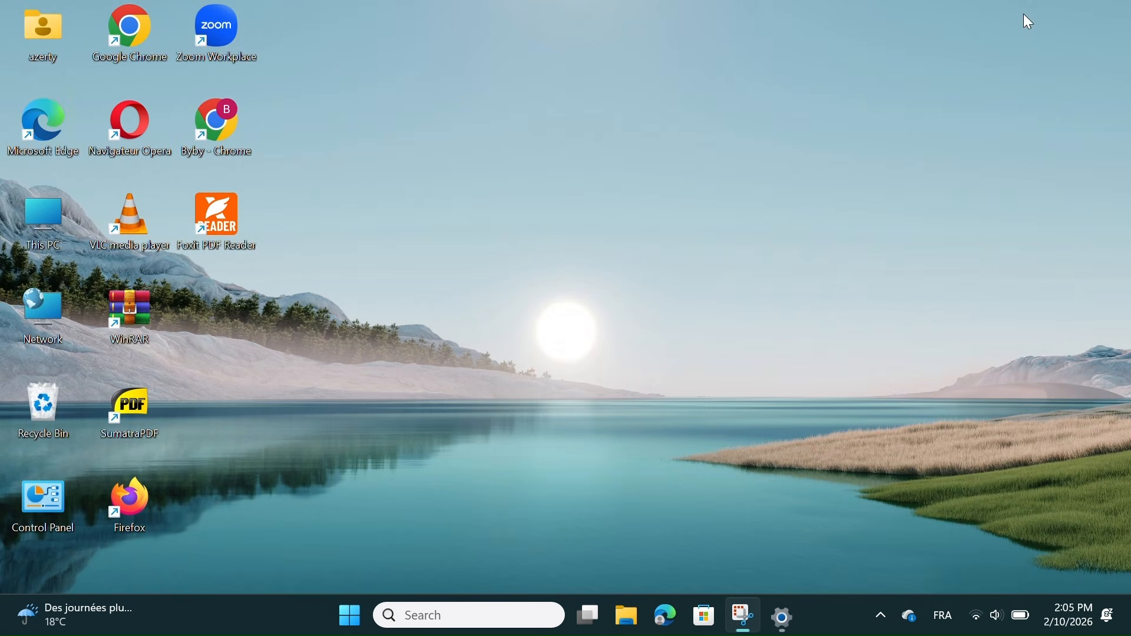
left_click(349, 615)
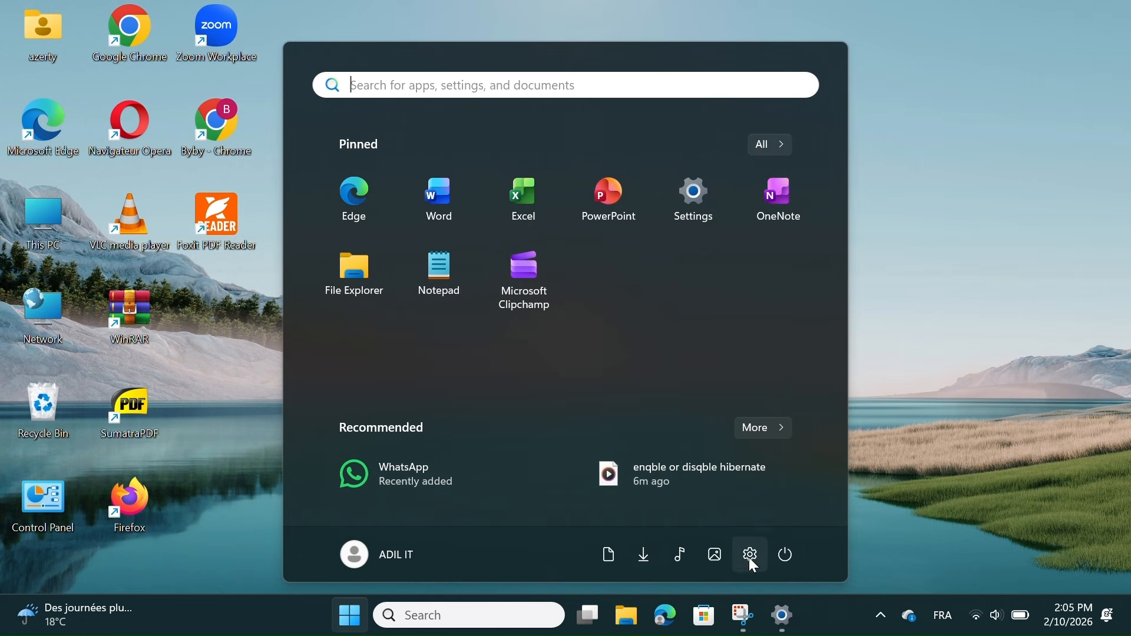
left_click(782, 559)
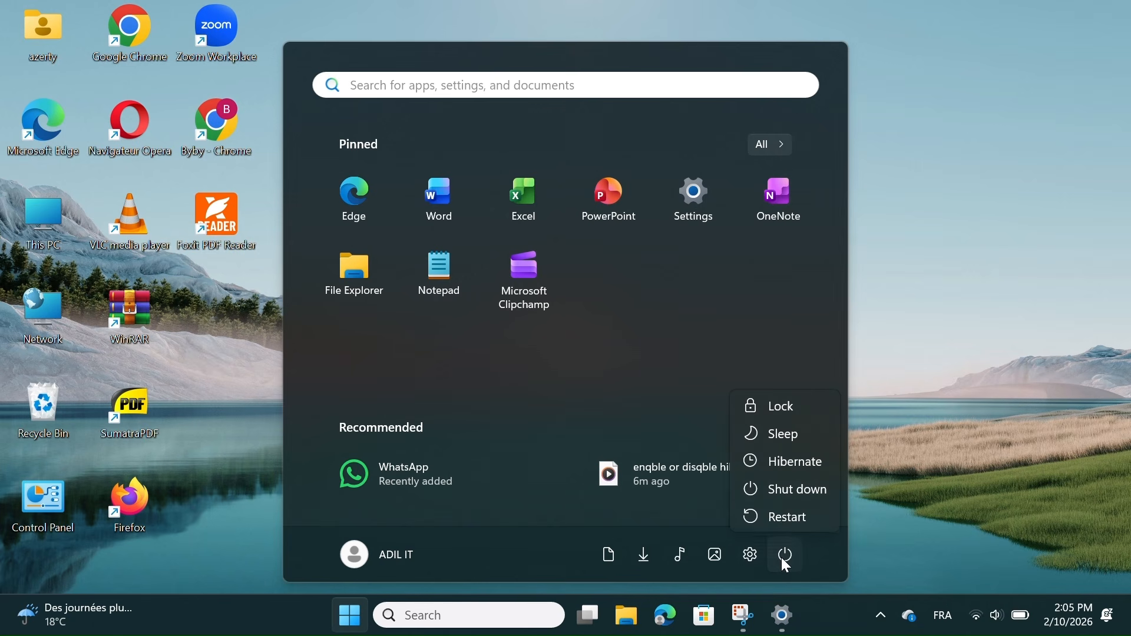
left_click(910, 343)
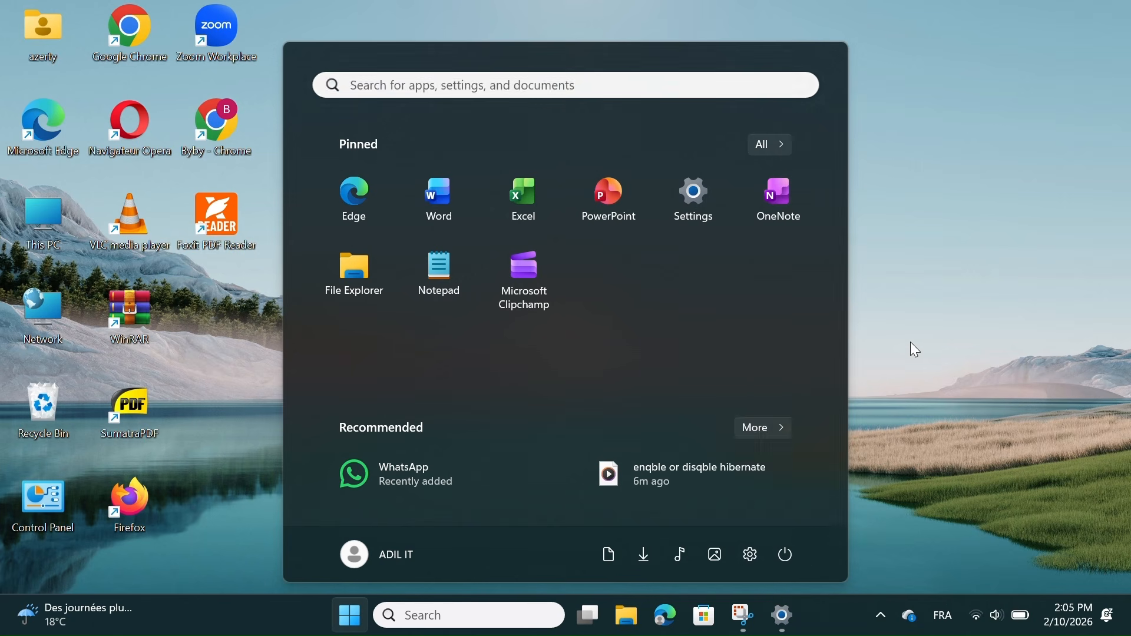
left_click(910, 342)
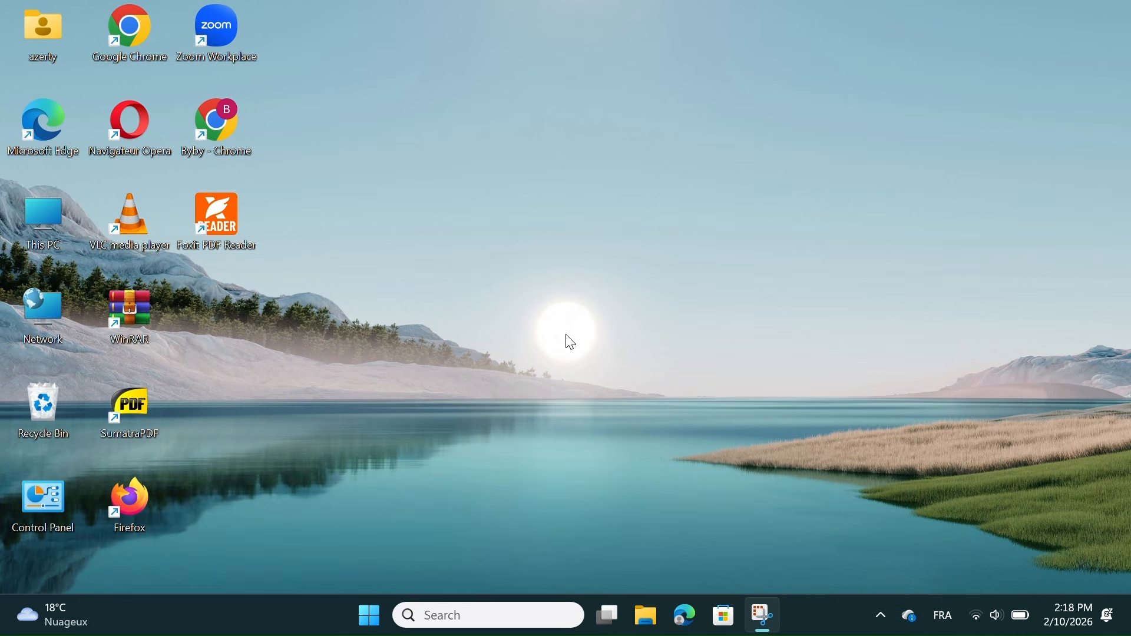
Open the Taskbar page of the Personalization settings
key("super+i")
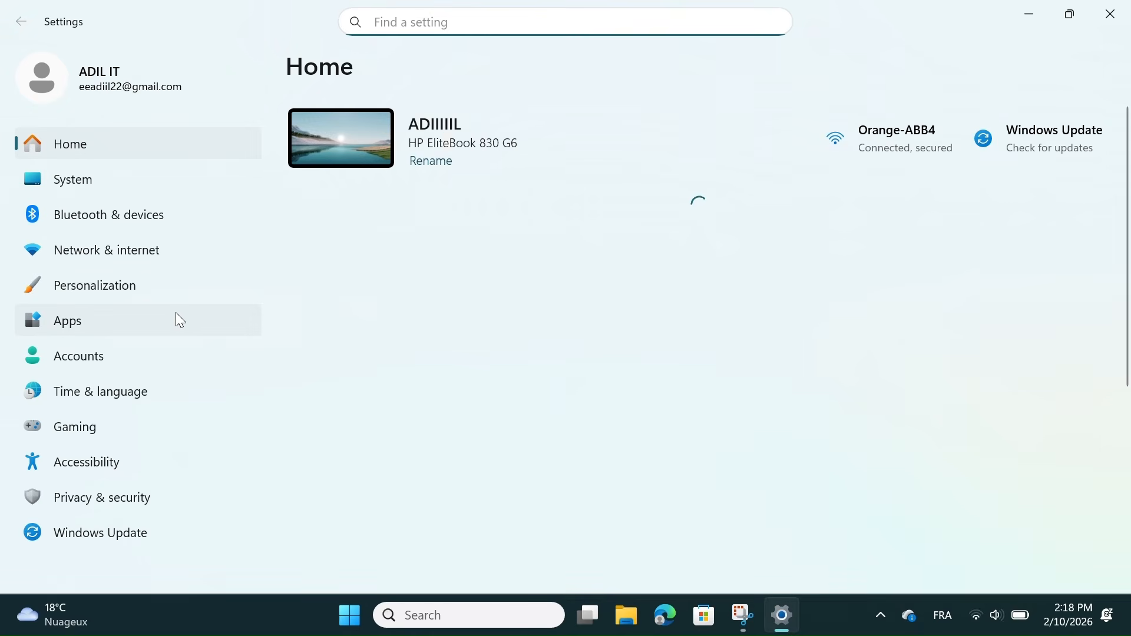
left_click(154, 293)
scroll(591, 434, "down", 5)
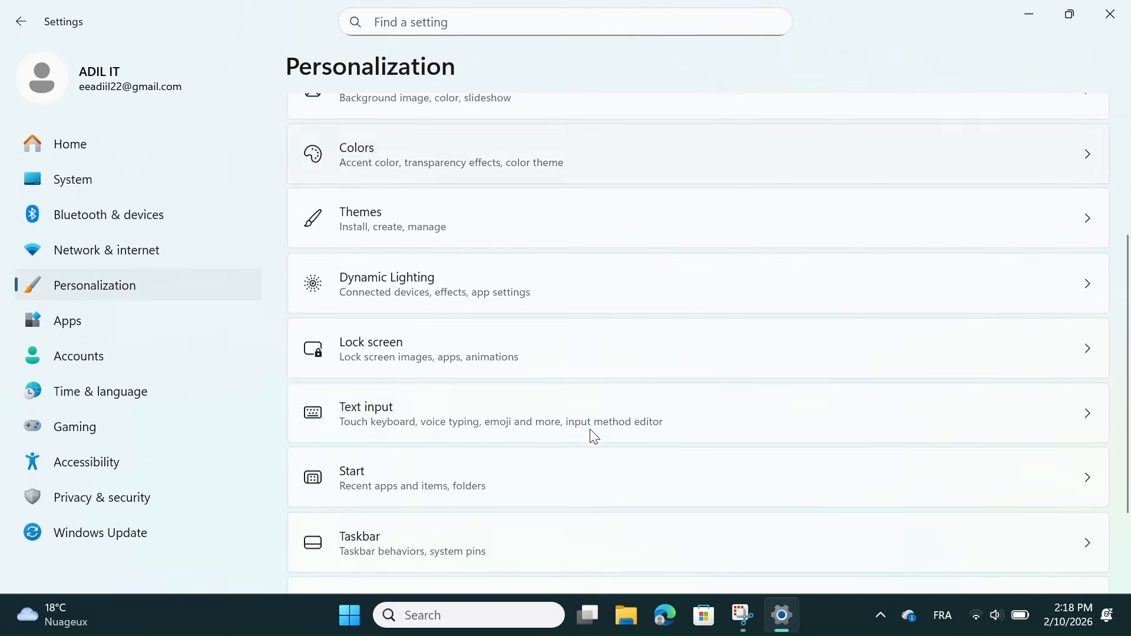
left_click(451, 420)
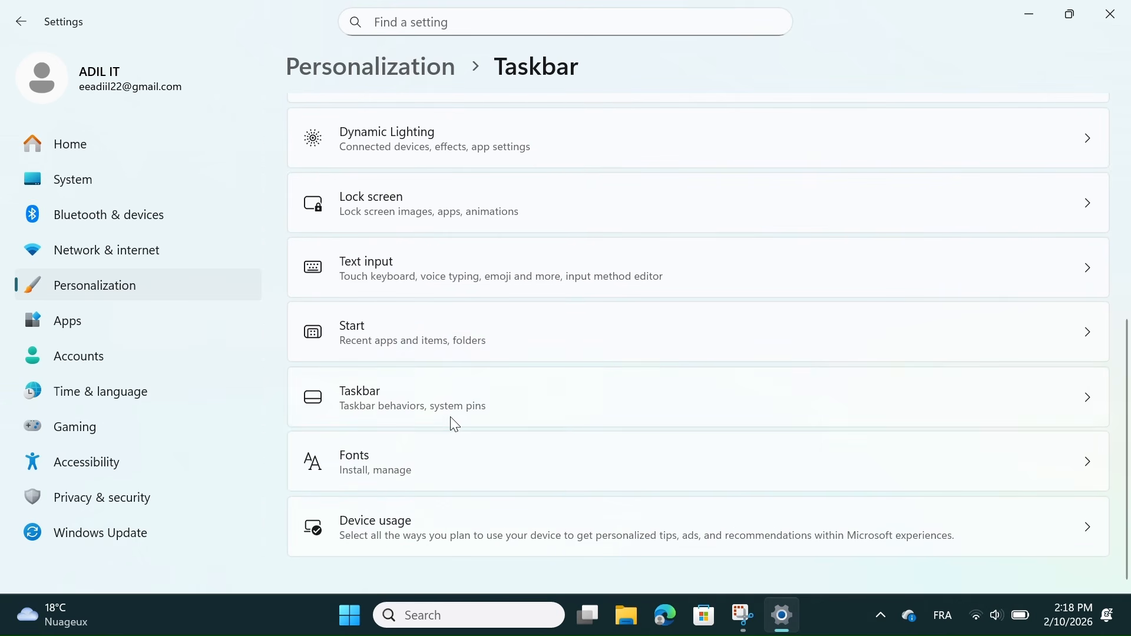
Expand the Taskbar behaviors section on the Taskbar settings page
scroll(613, 365, "down", 5)
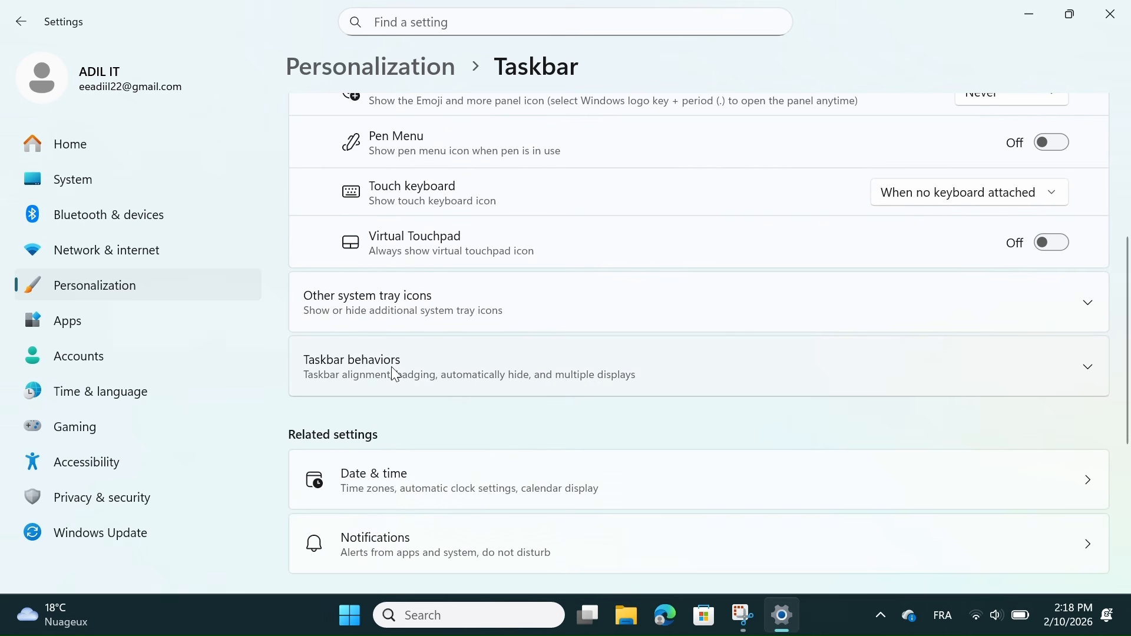
left_click(403, 370)
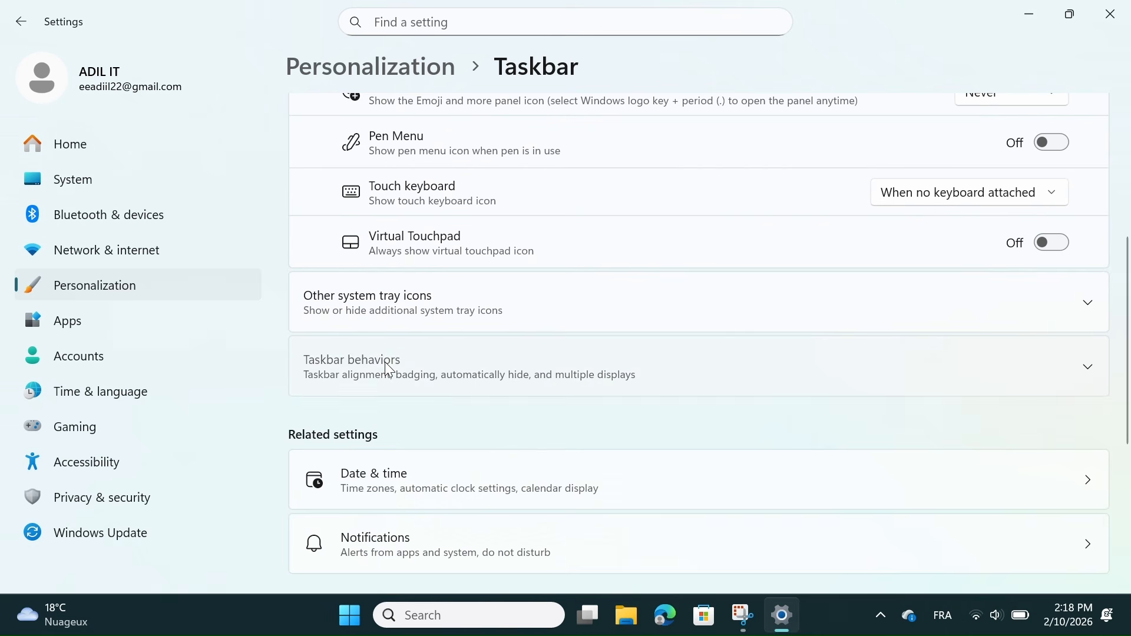
scroll(581, 403, "down", 2)
scroll(579, 400, "down", 2)
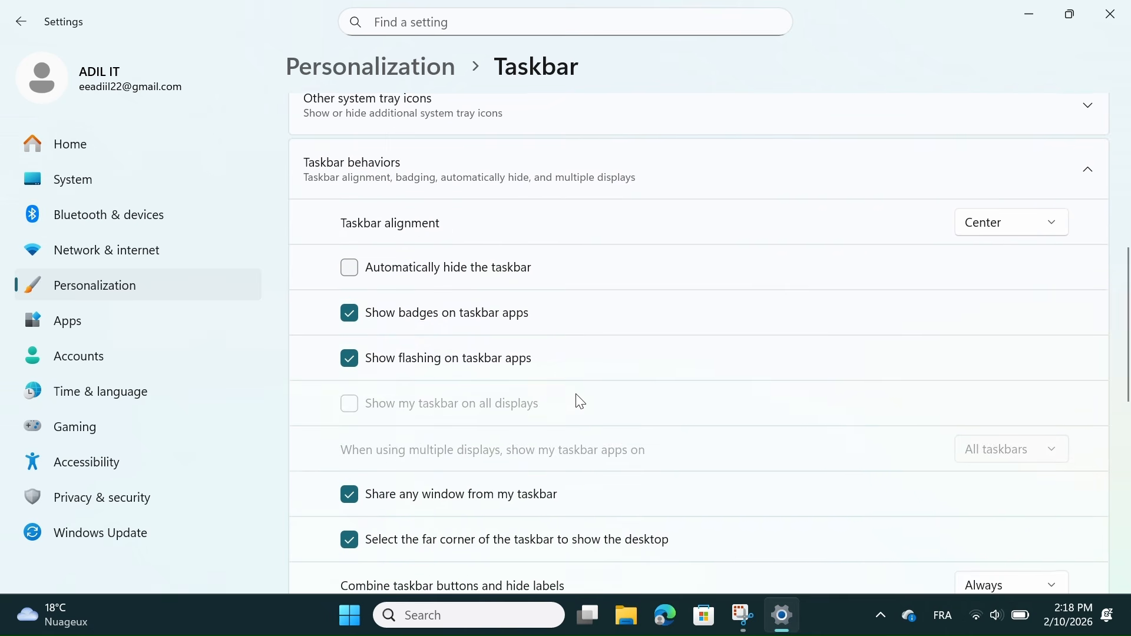
Set the taskbar alignment to Left, and switch it back to Center
left_click(987, 227)
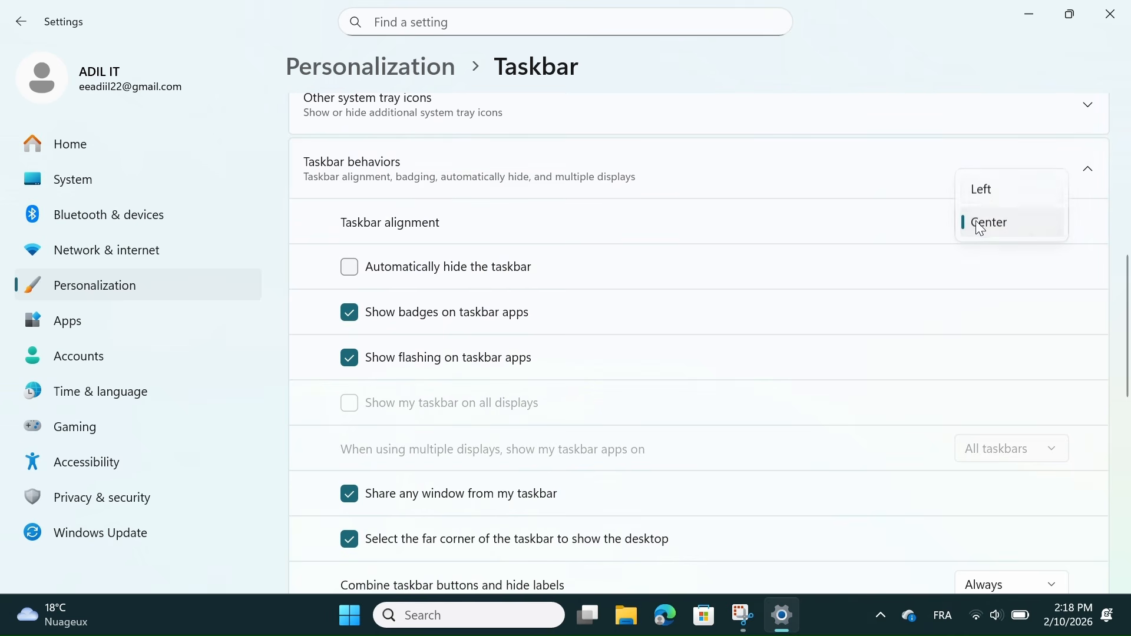
left_click(982, 189)
left_click(1009, 235)
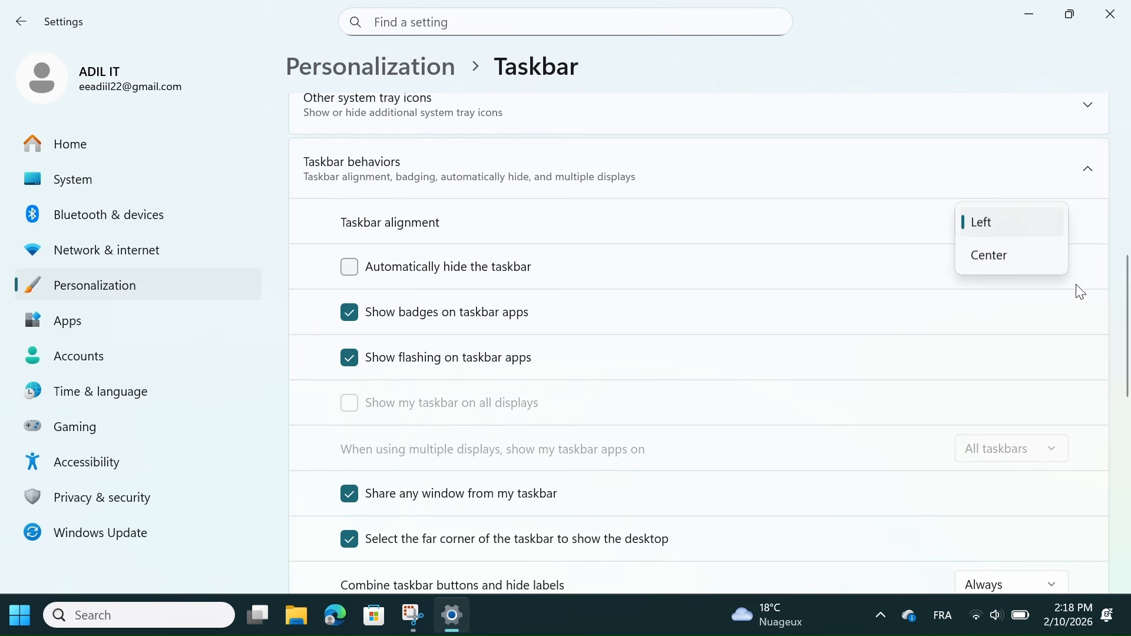
left_click(1012, 255)
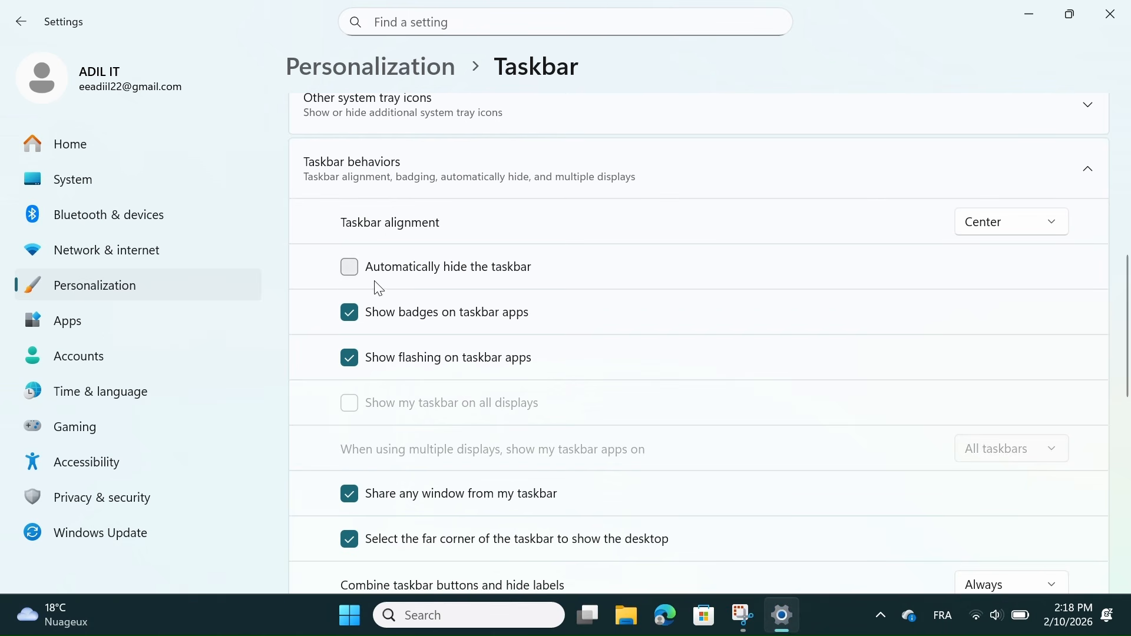
Turn automatic hiding of the taskbar on and off twice to demonstrate the option
left_click(342, 266)
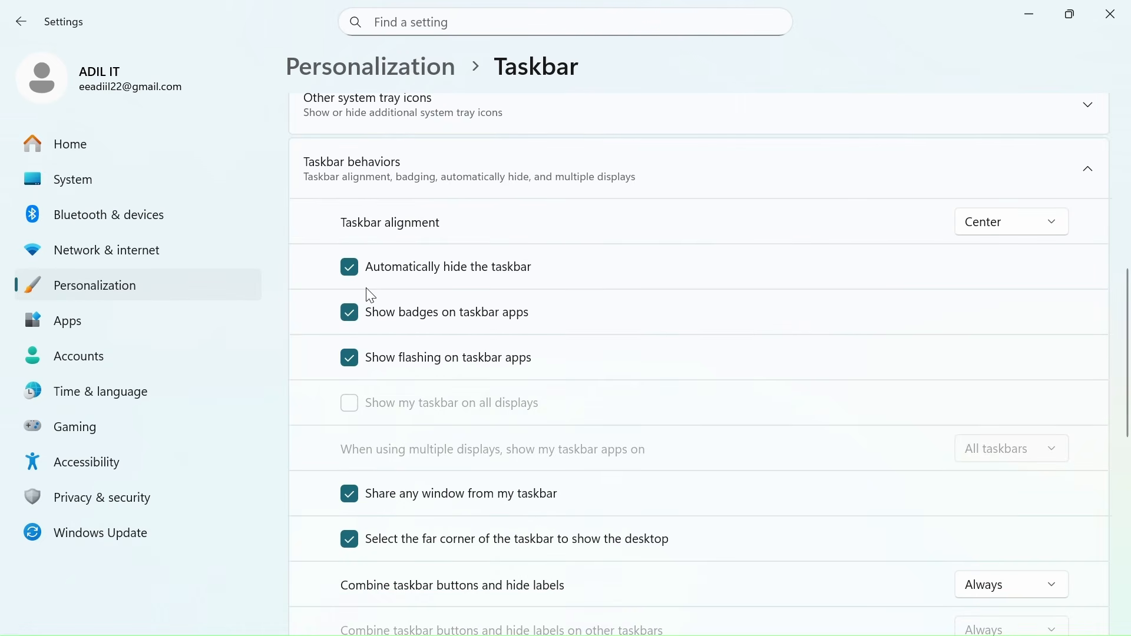
left_click(352, 274)
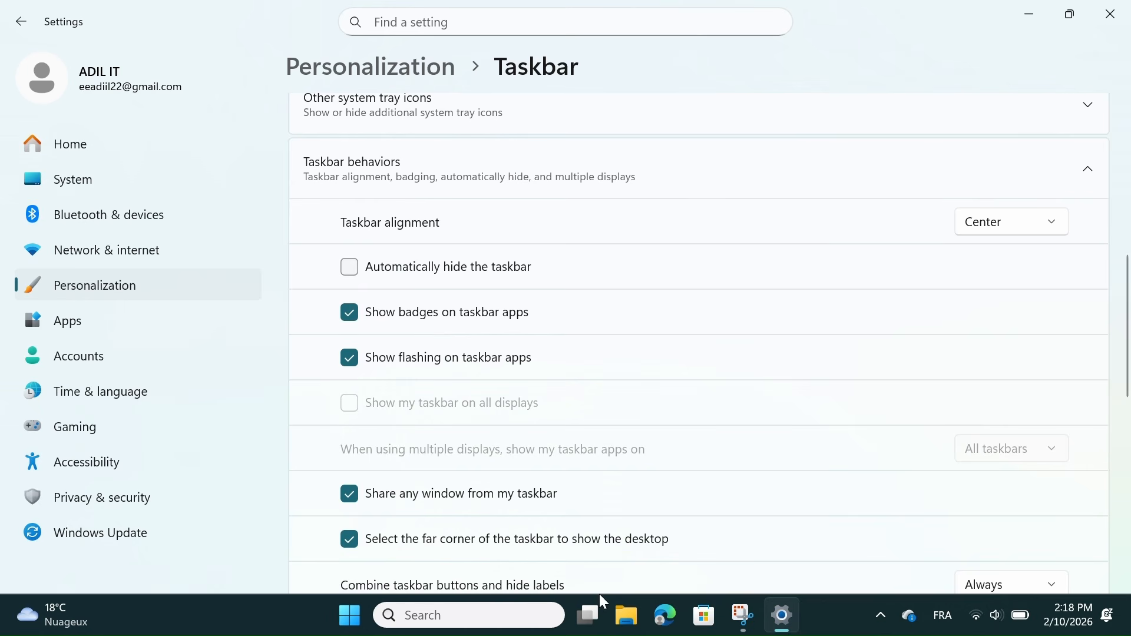
left_click(351, 264)
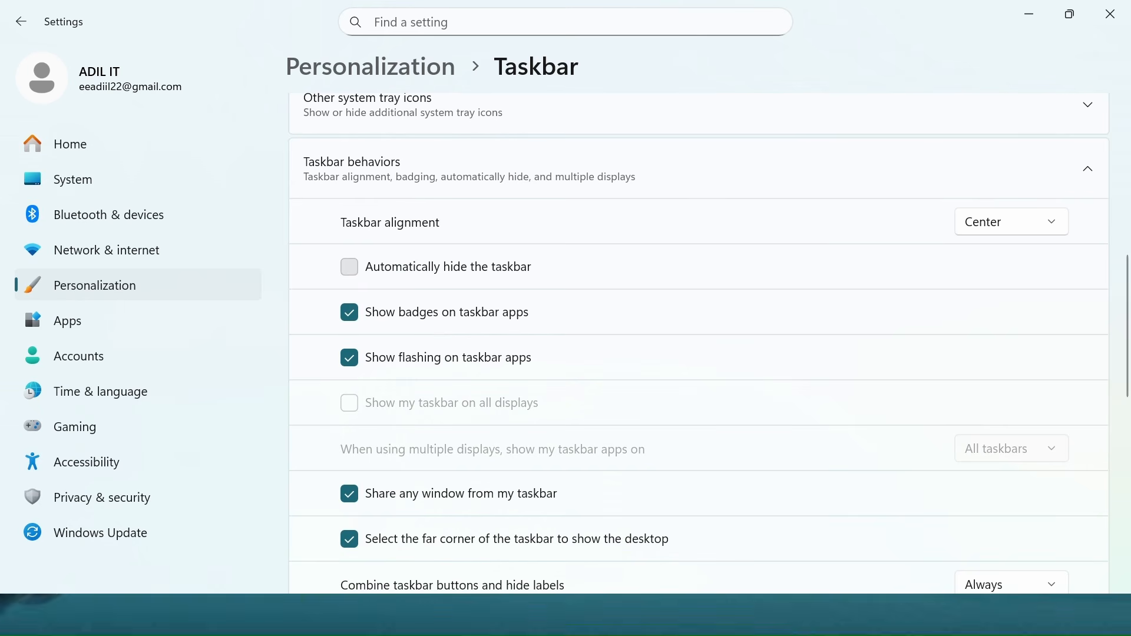
left_click(358, 262)
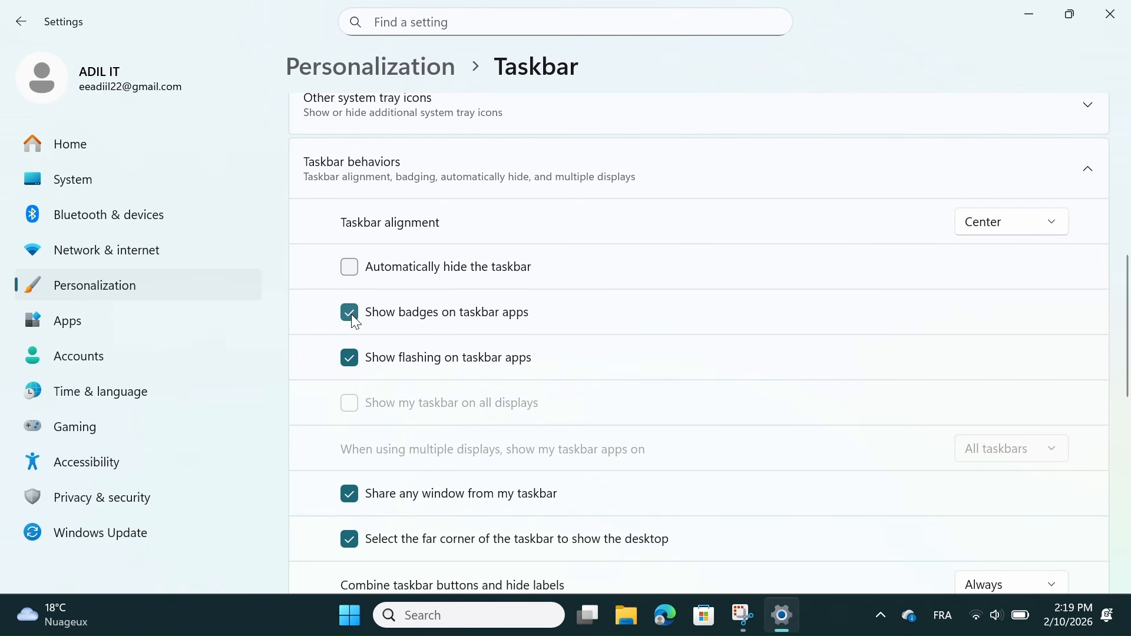
Examine the choices for Show smaller taskbar buttons and close the list without changing the setting
left_click(349, 358)
scroll(382, 407, "down", 1)
scroll(383, 453, "down", 4)
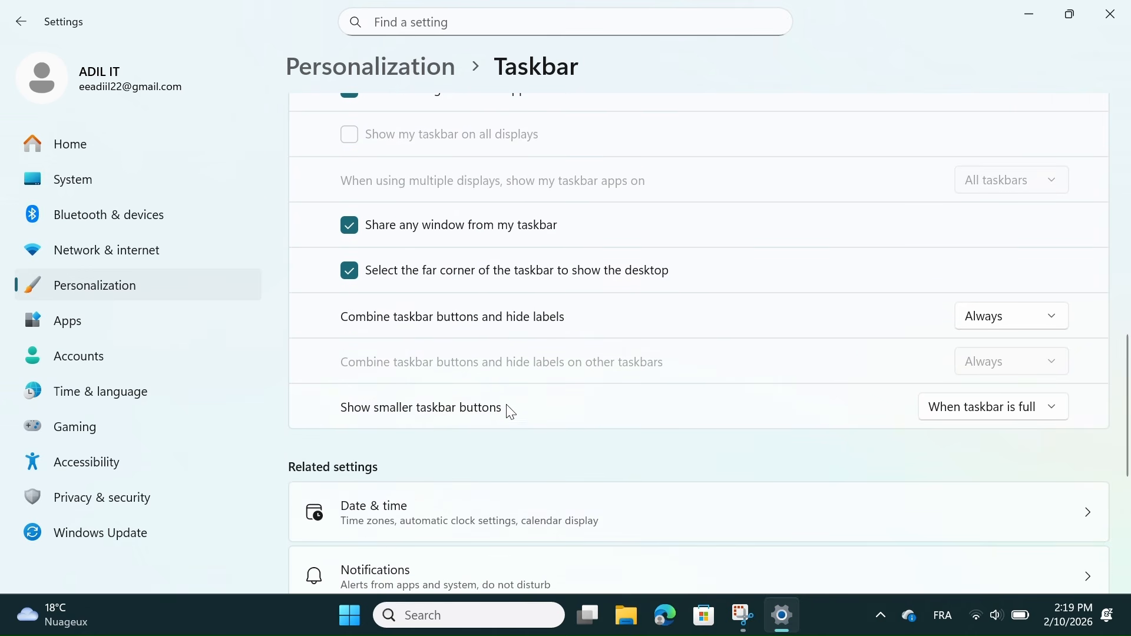
scroll(533, 412, "down", 1)
left_click(979, 400)
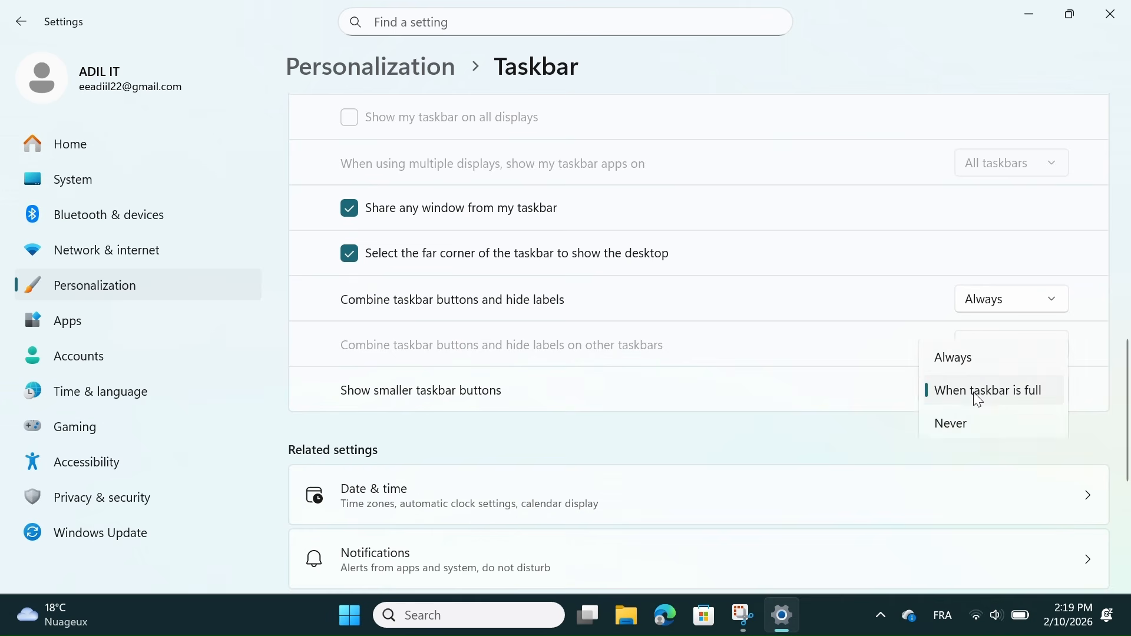
scroll(687, 445, "down", 5)
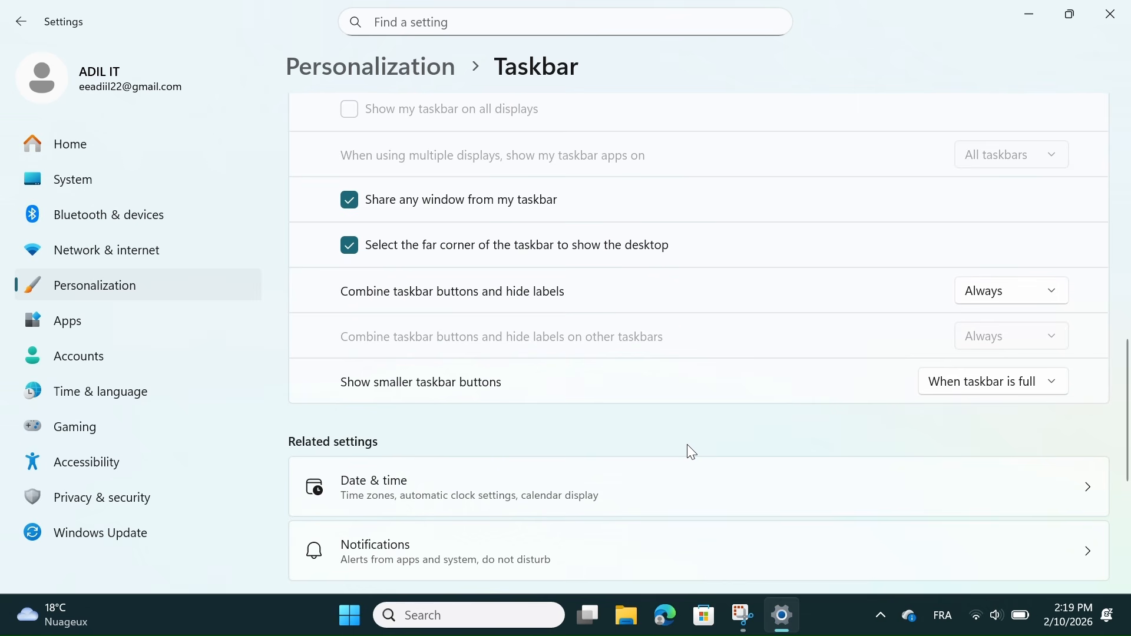
Examine the choices for Combine taskbar buttons and hide labels, and close the list without changing the setting
scroll(687, 445, "up", 7)
scroll(692, 452, "up", 4)
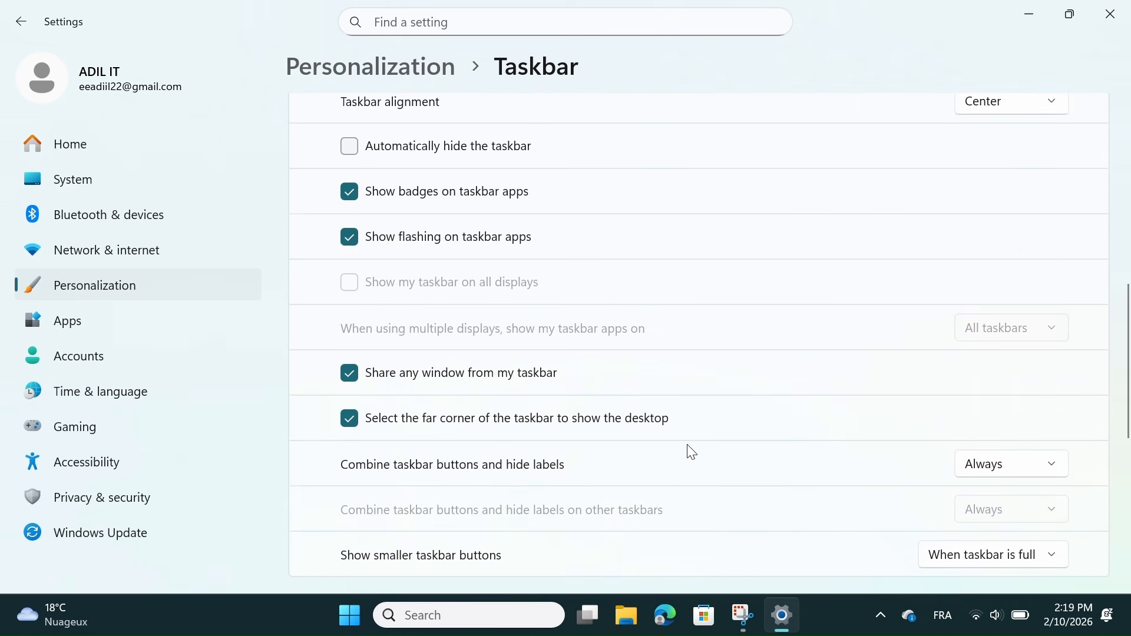
scroll(692, 452, "down", 4)
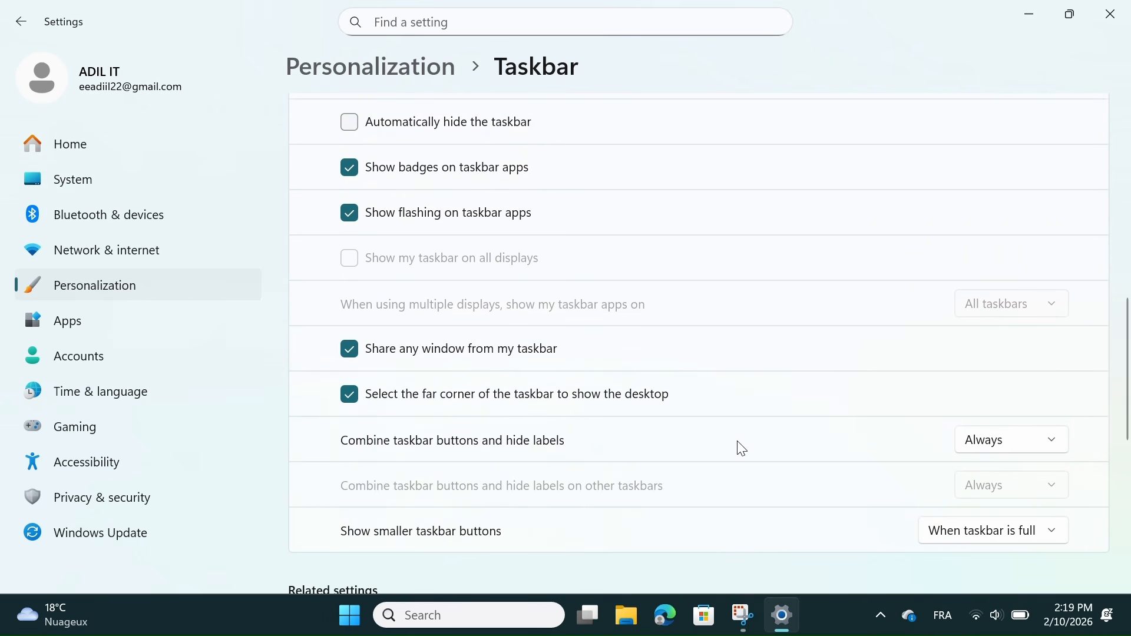
left_click(979, 444)
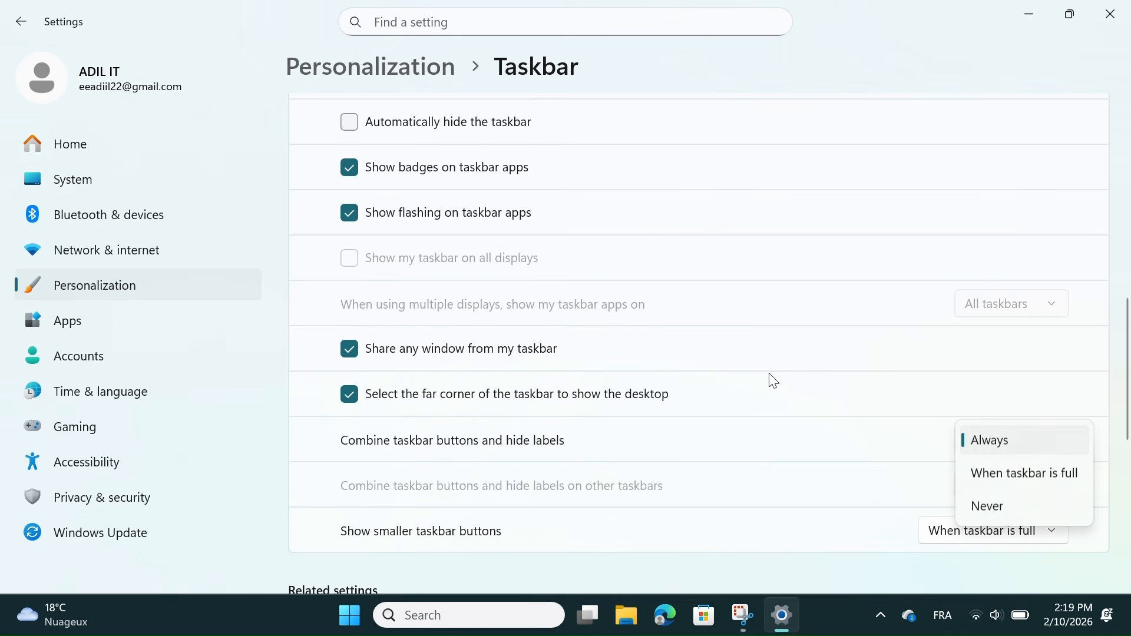
left_click(774, 451)
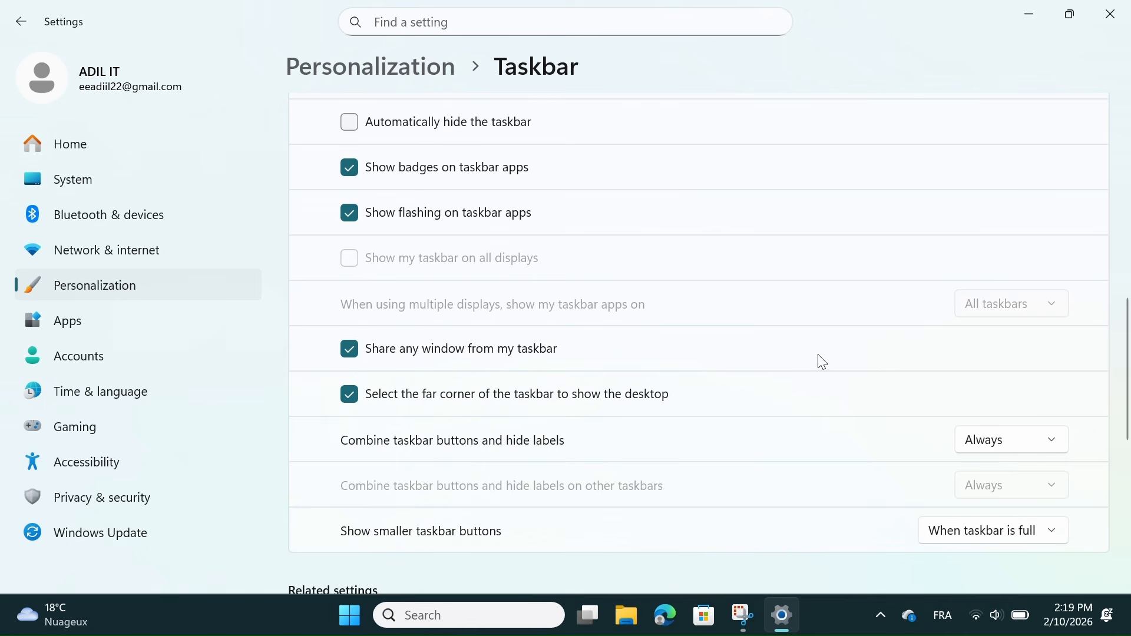
Minimize Settings, reopen the taskbar settings directly from the taskbar, and expand the Taskbar behaviors section
left_click(1023, 16)
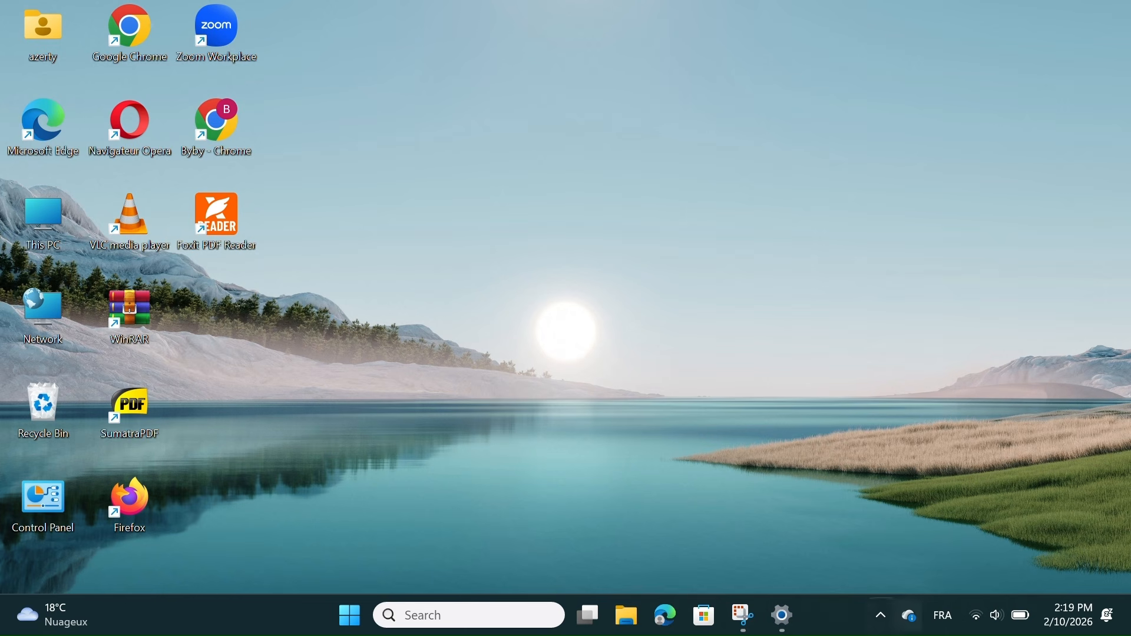
right_click(811, 597)
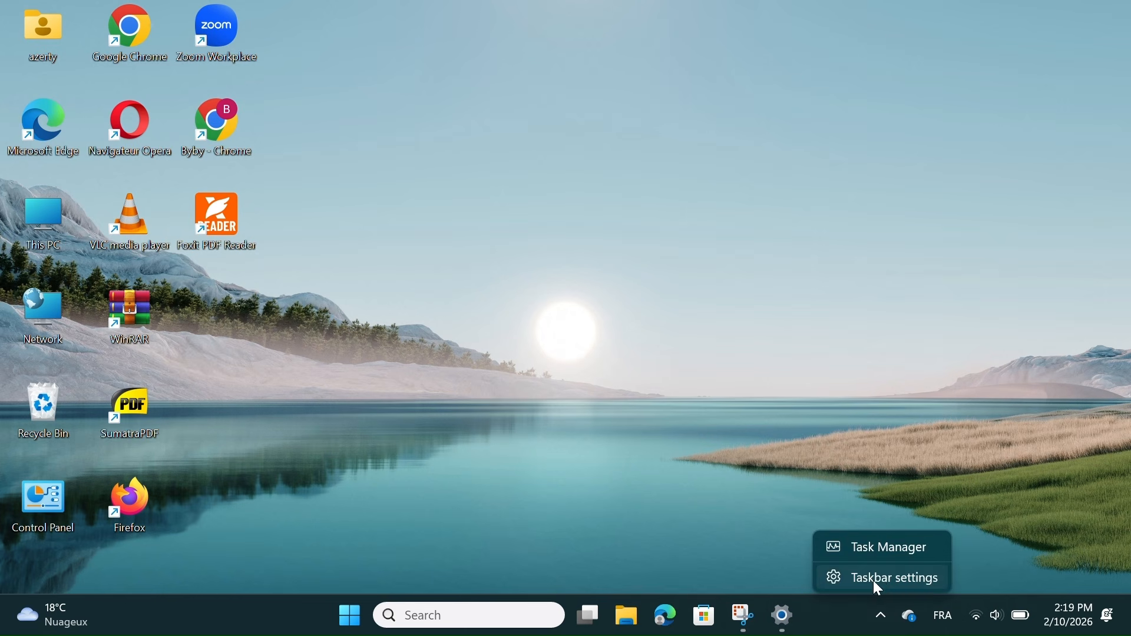
left_click(873, 580)
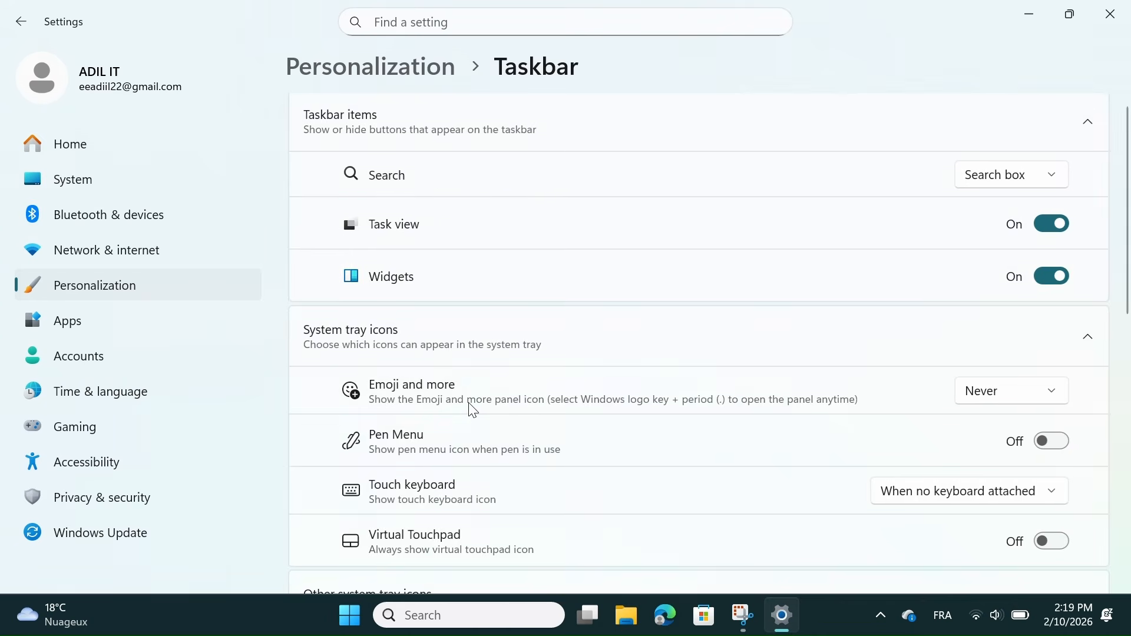
scroll(473, 411, "down", 10)
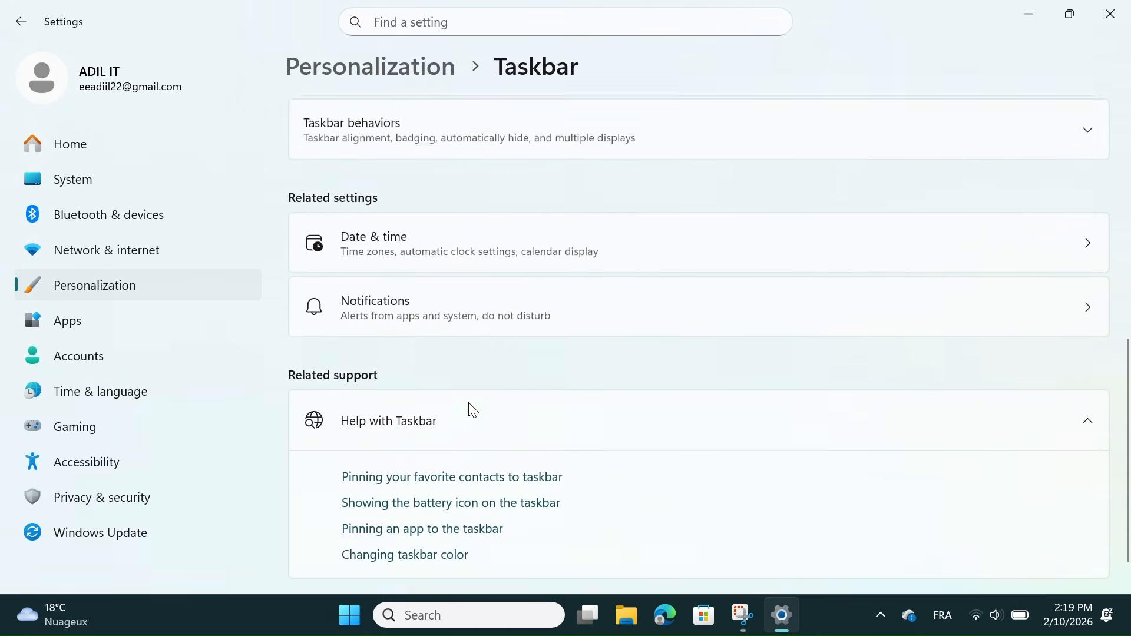
scroll(471, 410, "up", 4)
left_click(379, 335)
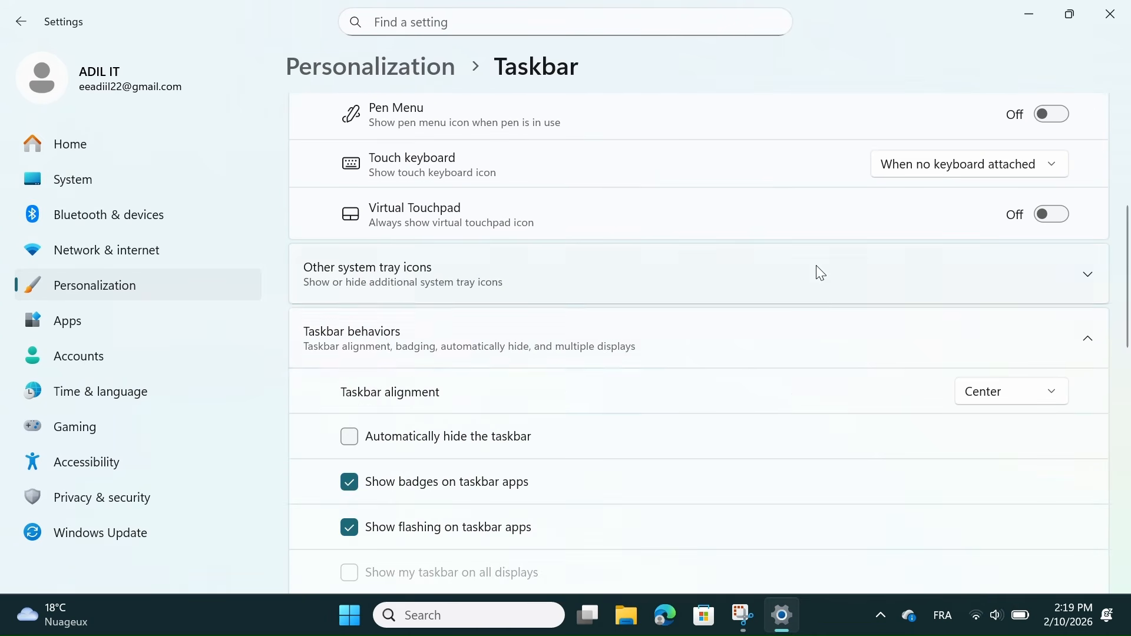
Expand Other system tray icons, look through the list of icon switches, and close Settings
scroll(697, 470, "down", 3)
scroll(697, 469, "up", 3)
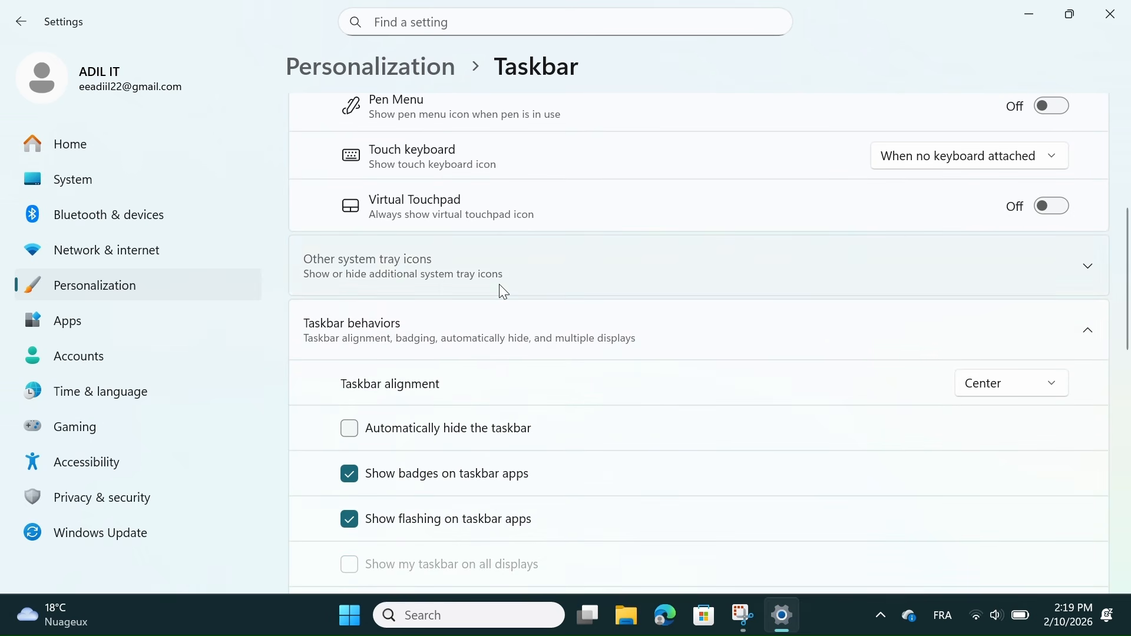
left_click(502, 290)
scroll(596, 379, "down", 8)
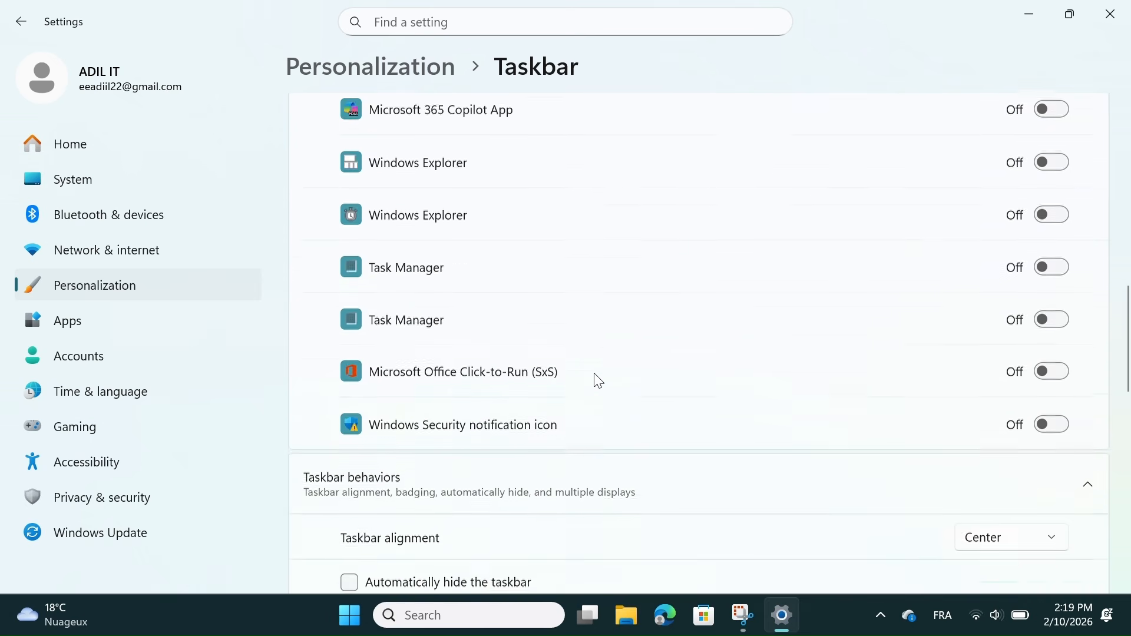
scroll(597, 380, "up", 7)
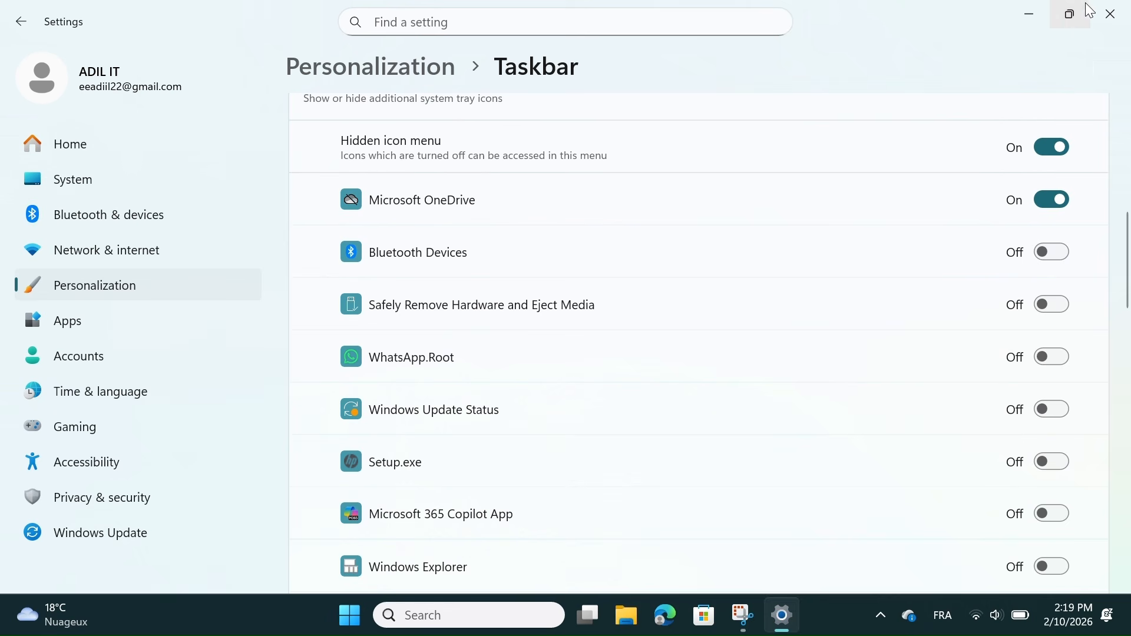
scroll(873, 318, "up", 2)
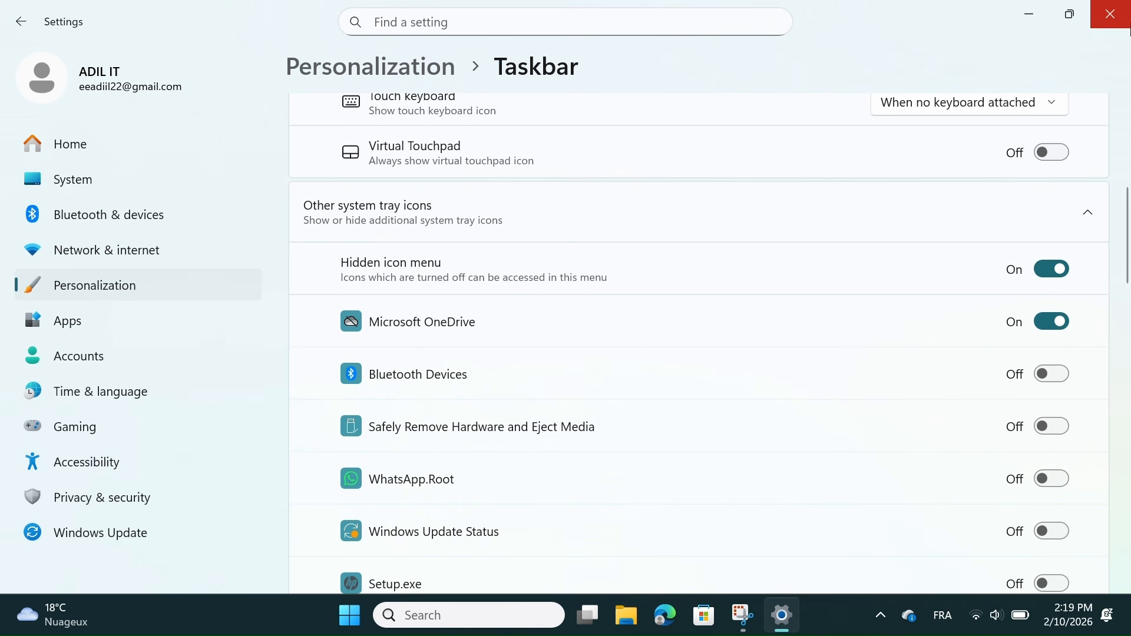
left_click(1127, 26)
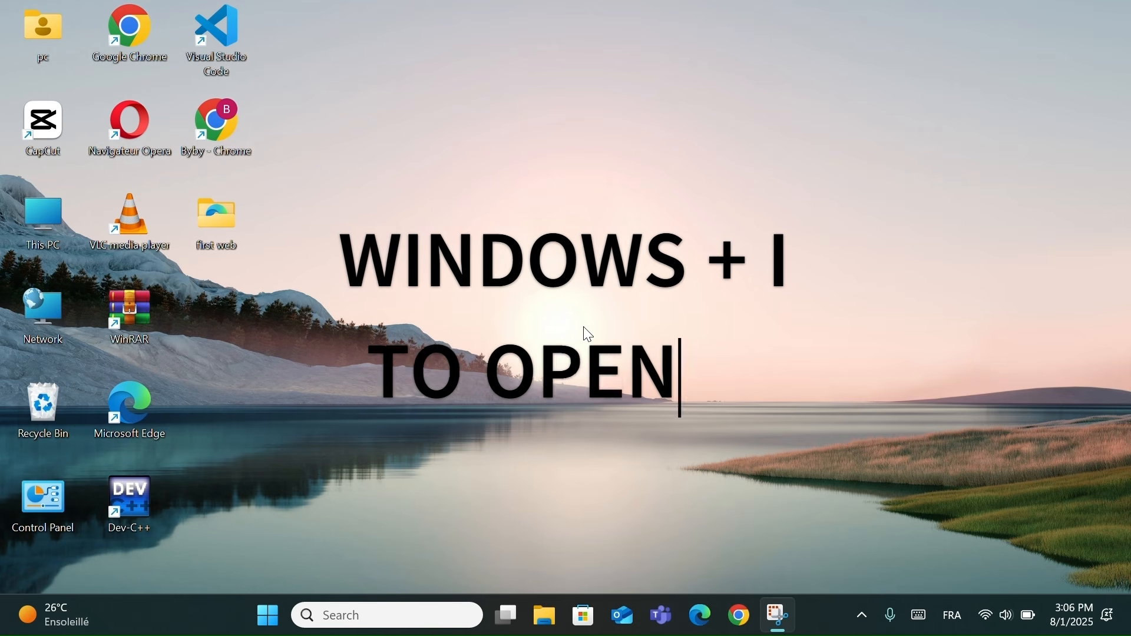
Open Settings and go to the Notifications page under System
key("super+i")
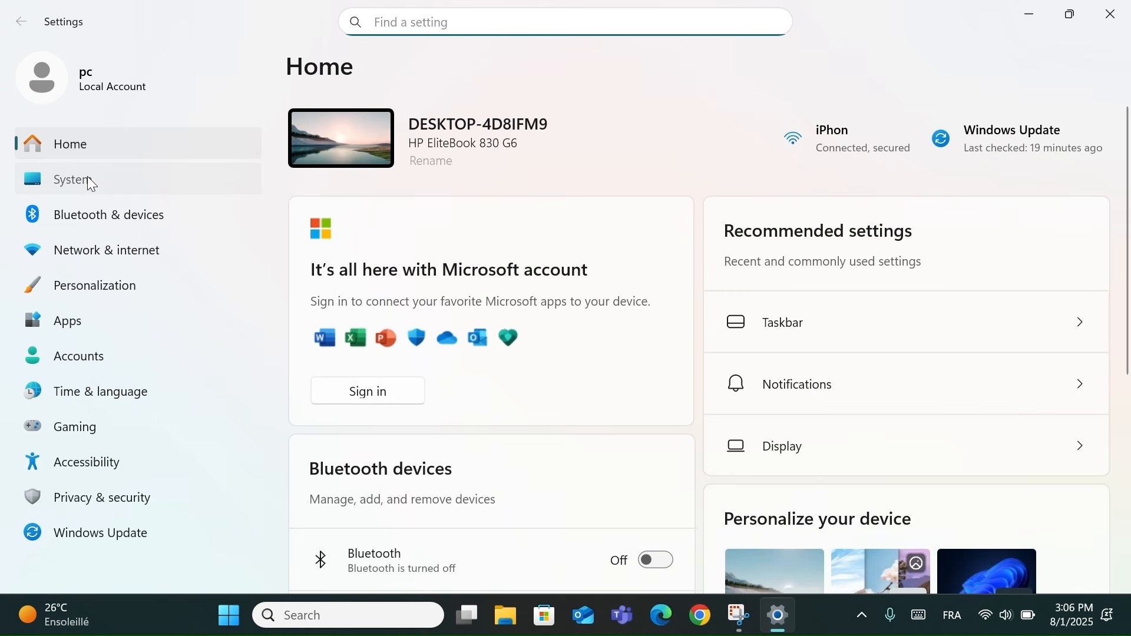
left_click(90, 182)
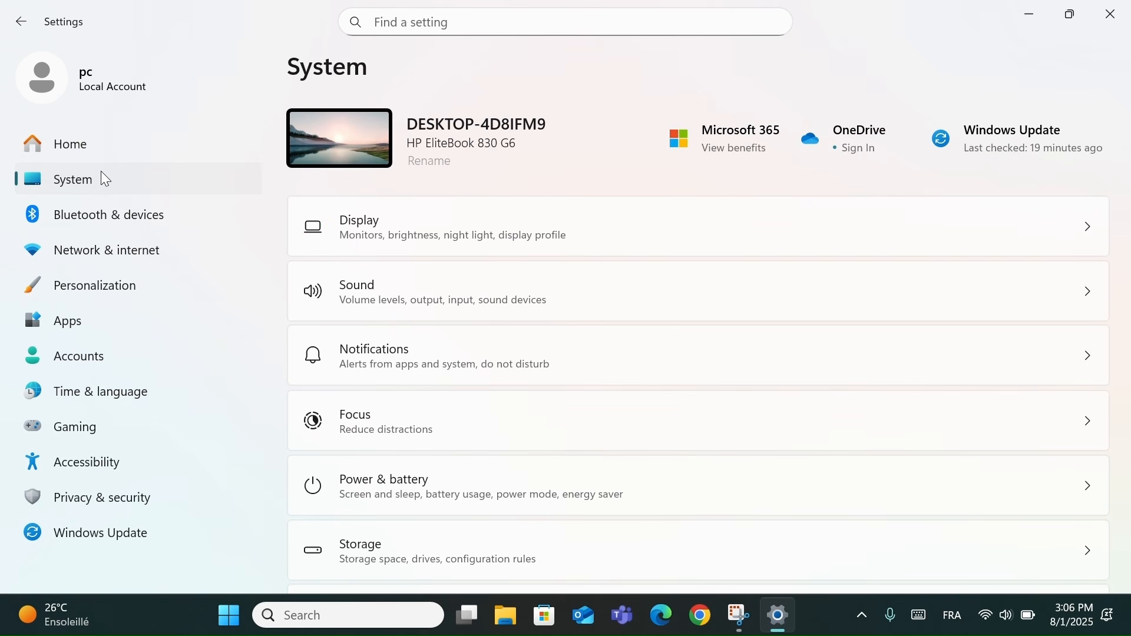
left_click(467, 358)
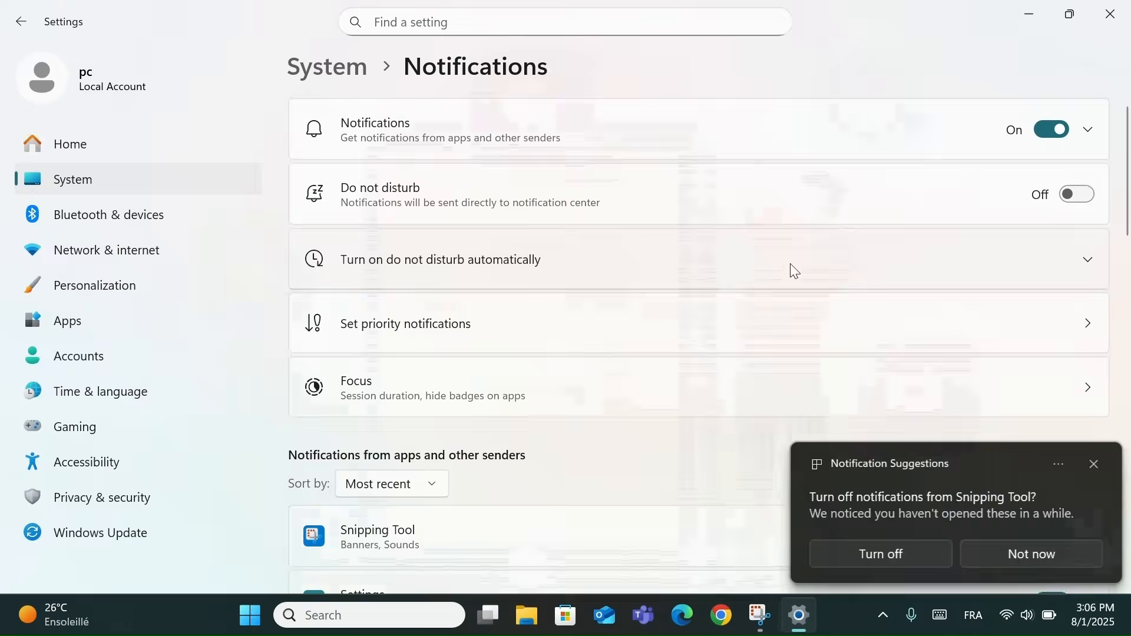
Dismiss the notification suggestion and toggle the During these times schedule under Turn on do not disturb automatically
left_click(795, 271)
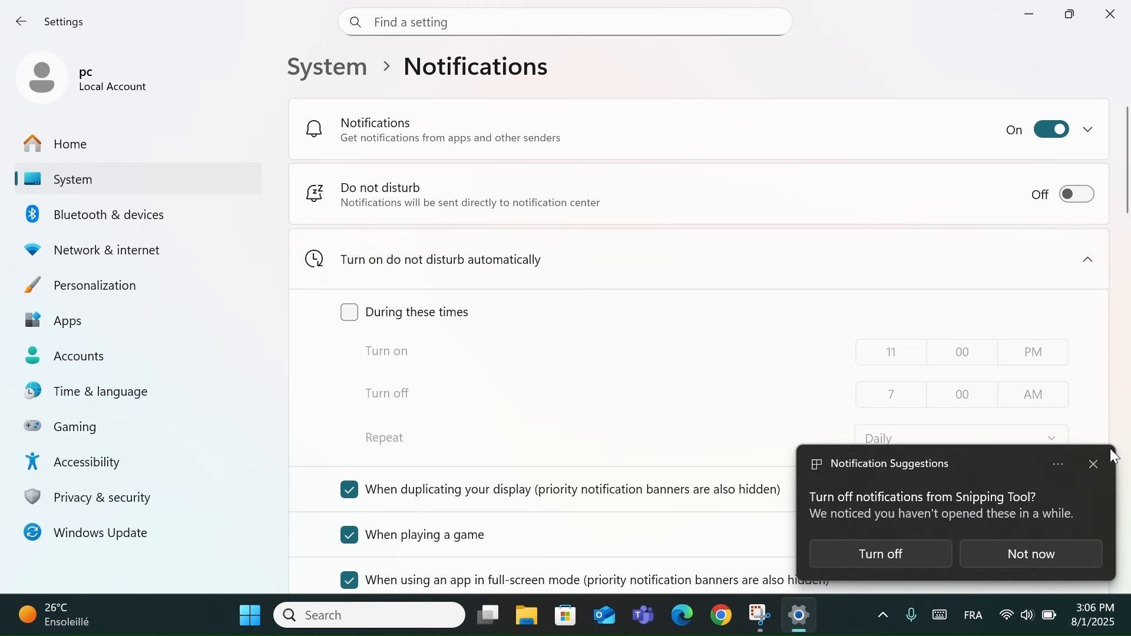
left_click(1096, 467)
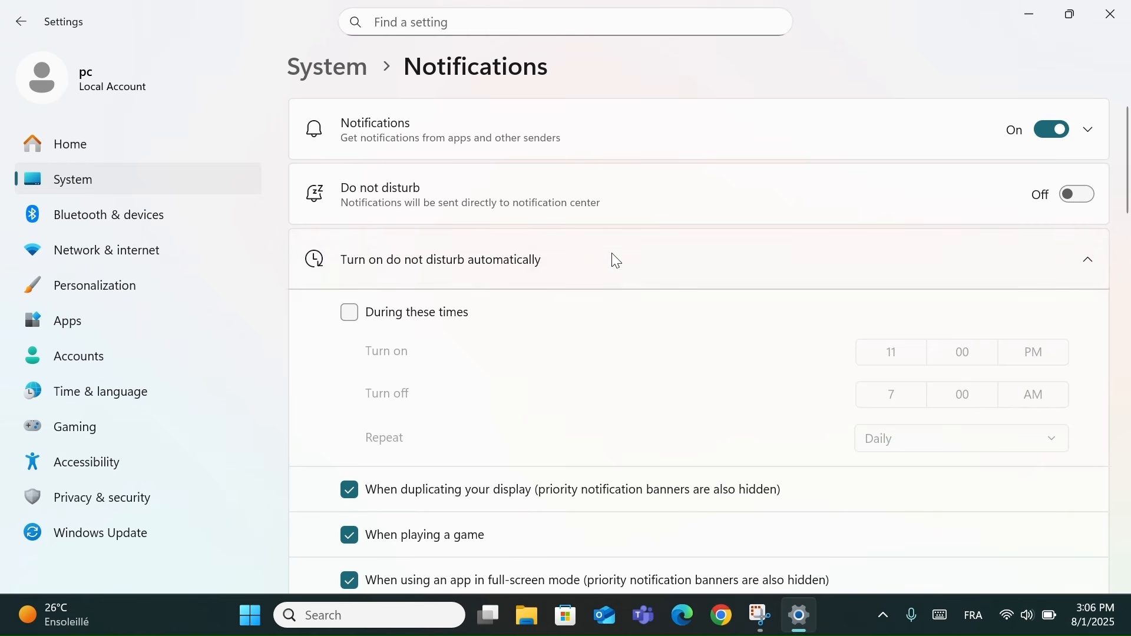
left_click(348, 311)
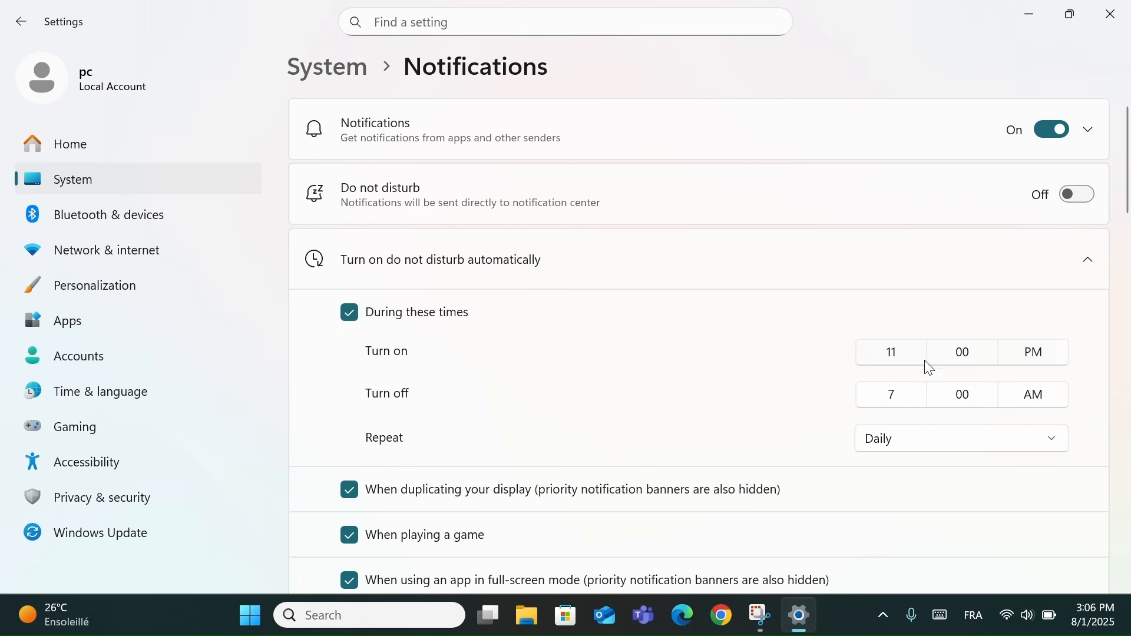
left_click(371, 318)
left_click(909, 258)
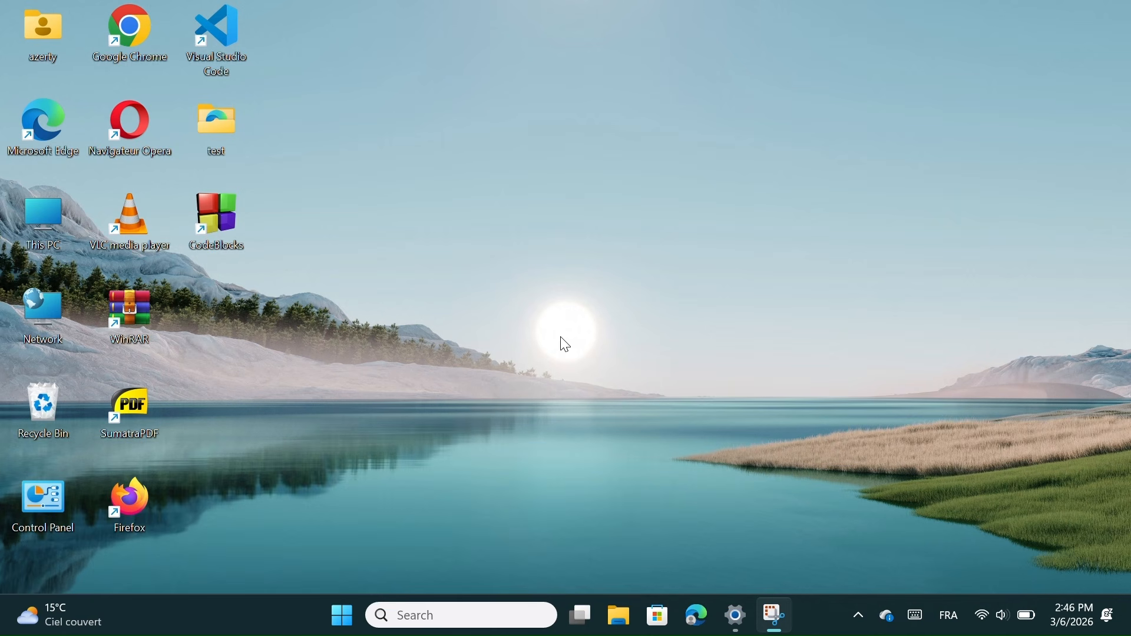
Search Windows for "chara" and open the Character Map app
left_click(450, 614)
type("chara")
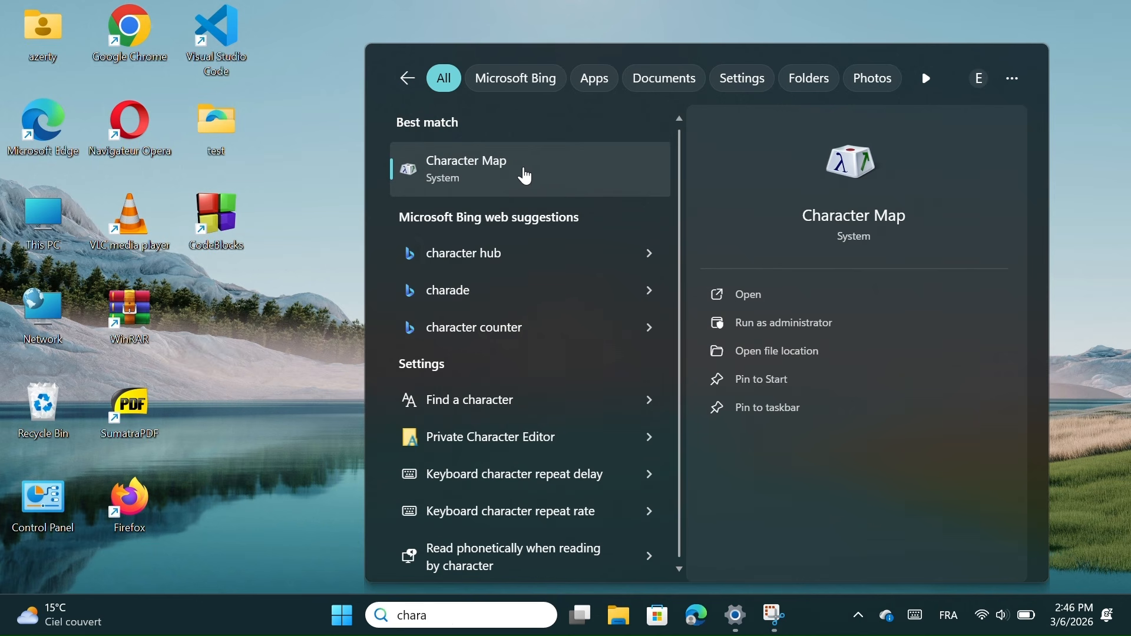
left_click(483, 176)
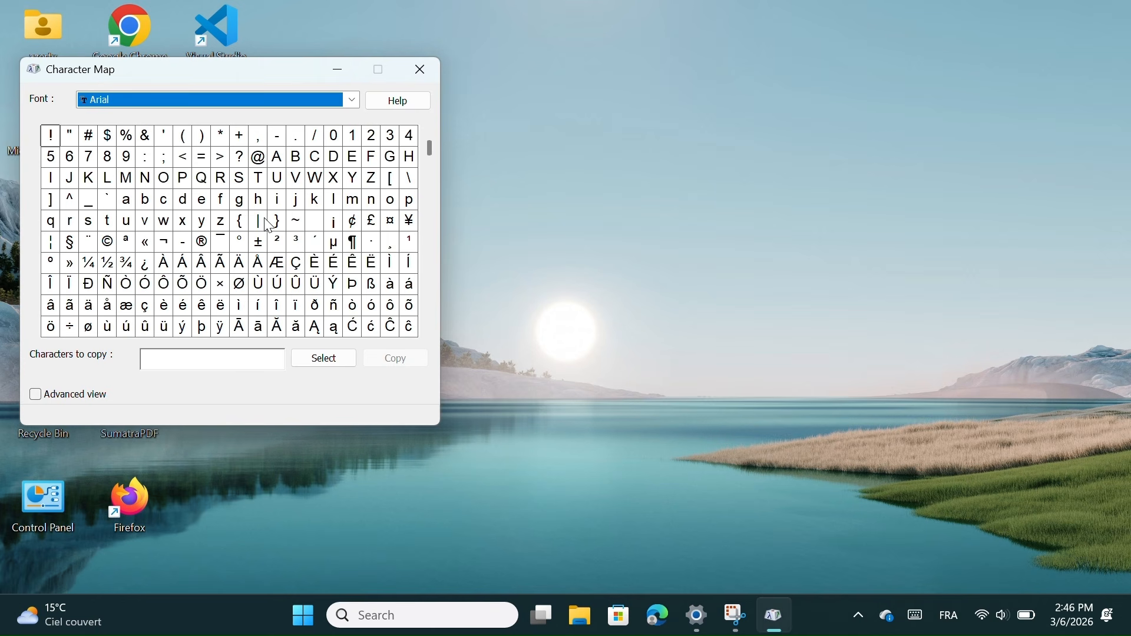
Add the ↕ arrow symbol from the Arial set to the characters to copy twice and copy them to the clipboard
left_click_drag(431, 154, 434, 289)
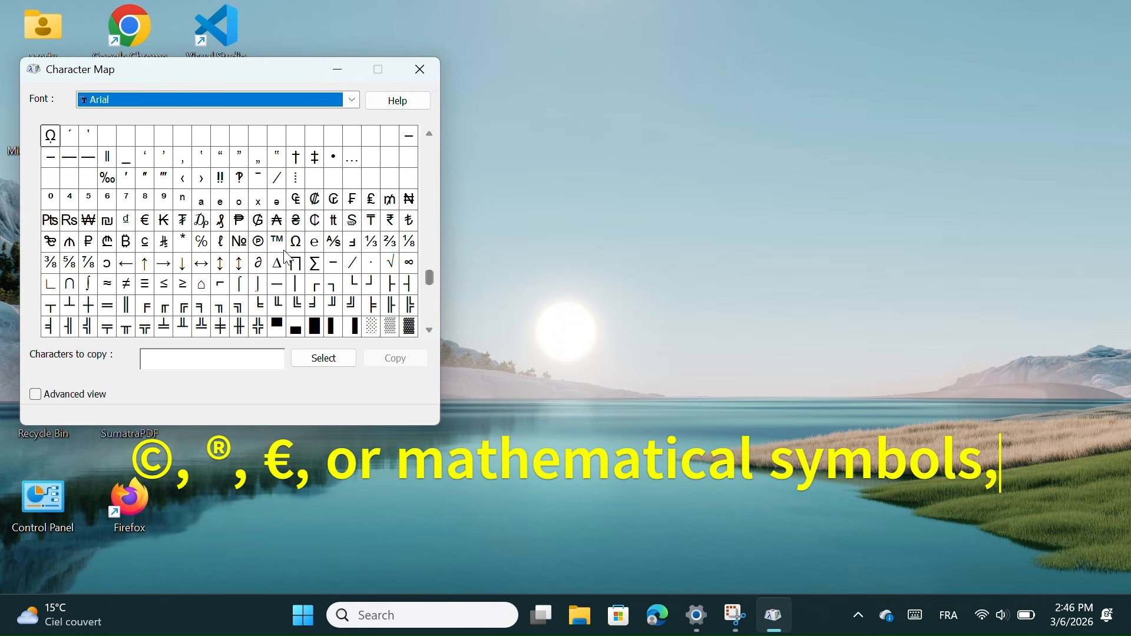
left_click_drag(126, 263, 220, 264)
double_click(220, 264)
left_click(340, 359)
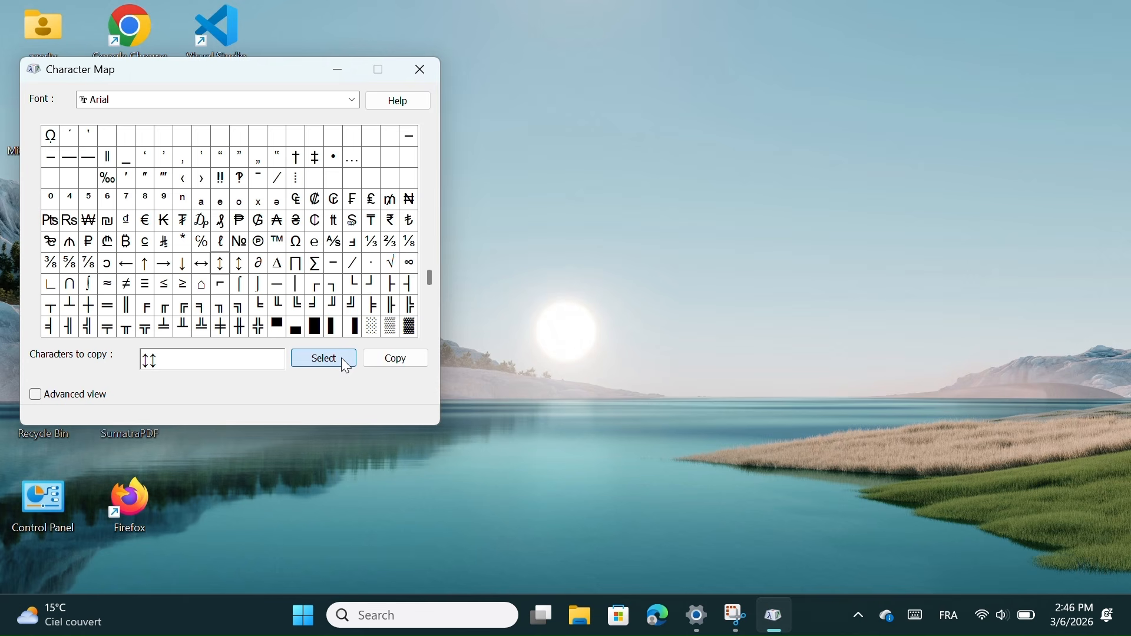
left_click(401, 366)
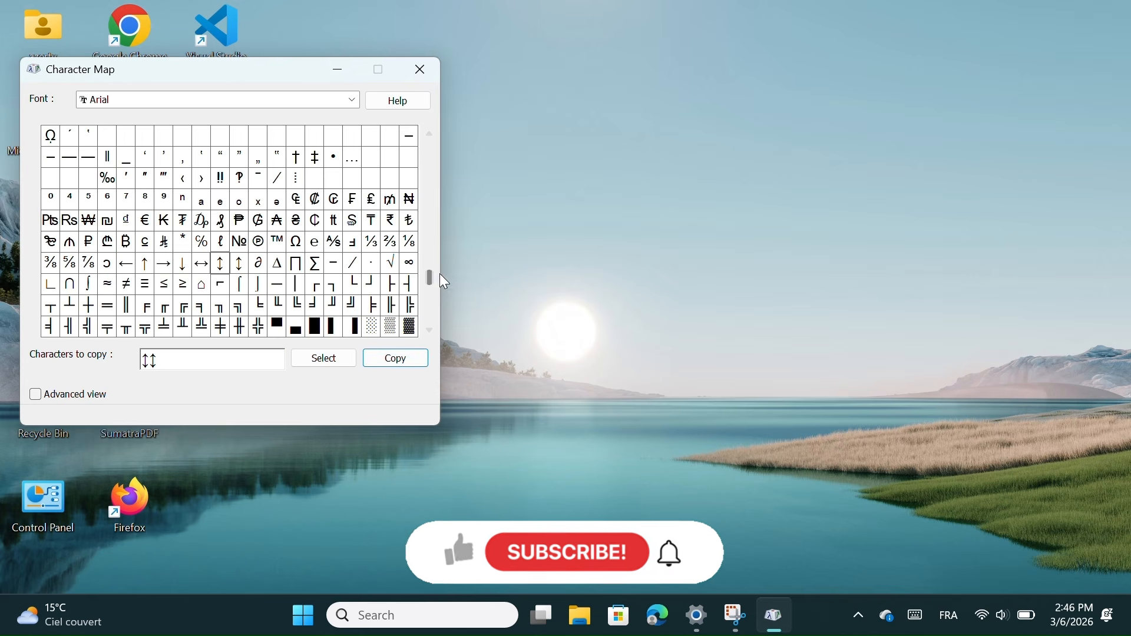
Look through more of the Arial symbol grid and the list of available fonts, leaving Arial selected
left_click_drag(431, 275, 434, 144)
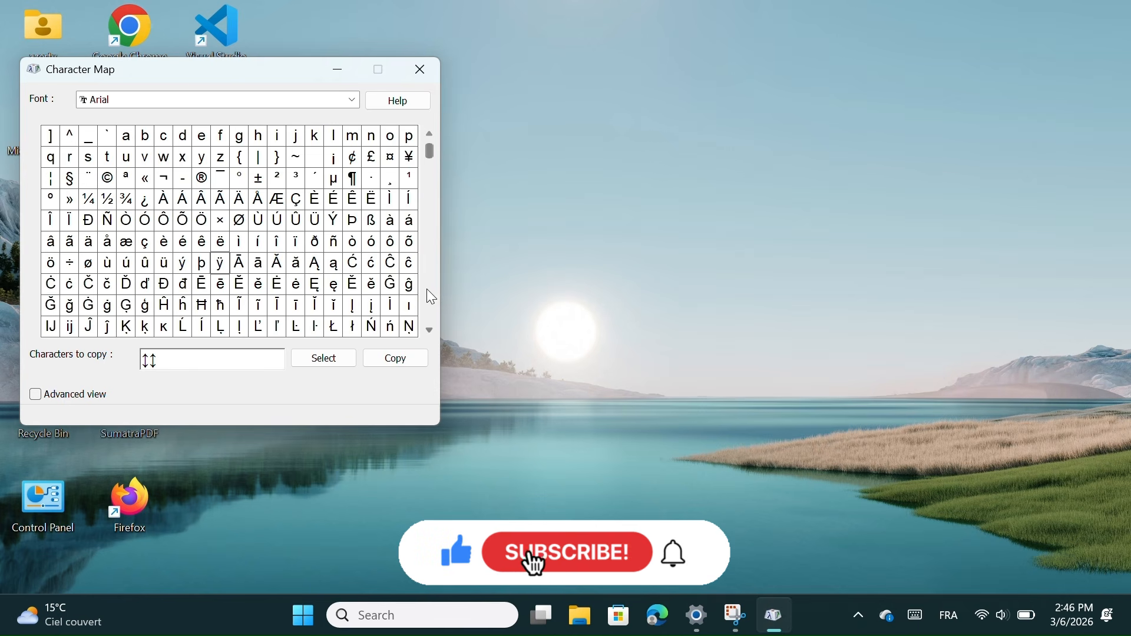
scroll(430, 331, "down", 15)
scroll(431, 312, "up", 10)
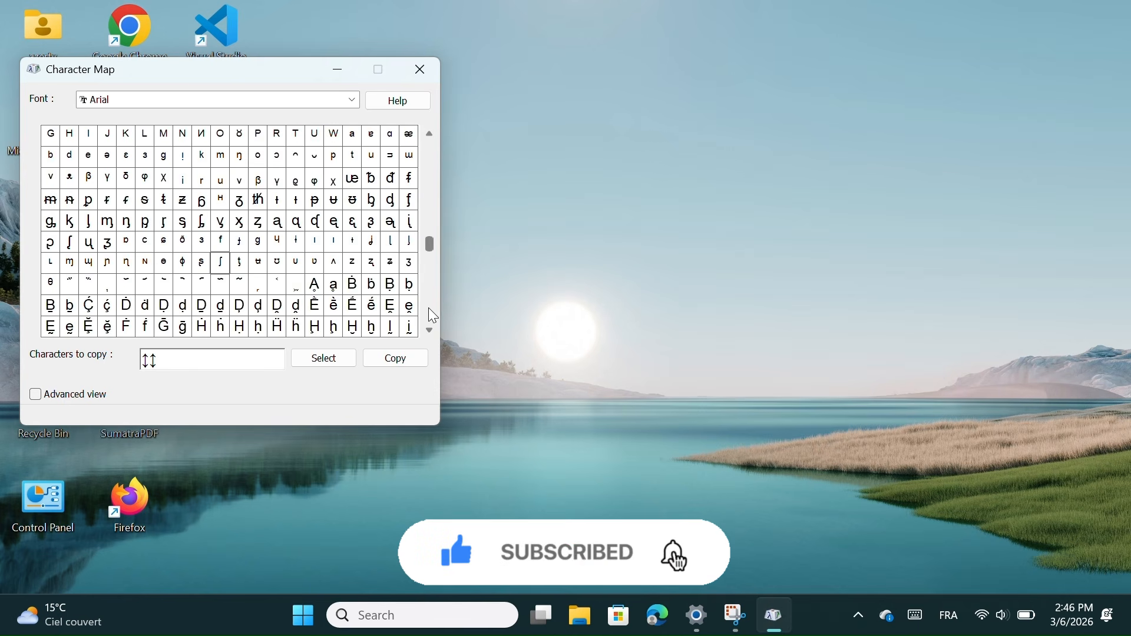
left_click_drag(425, 242, 434, 102)
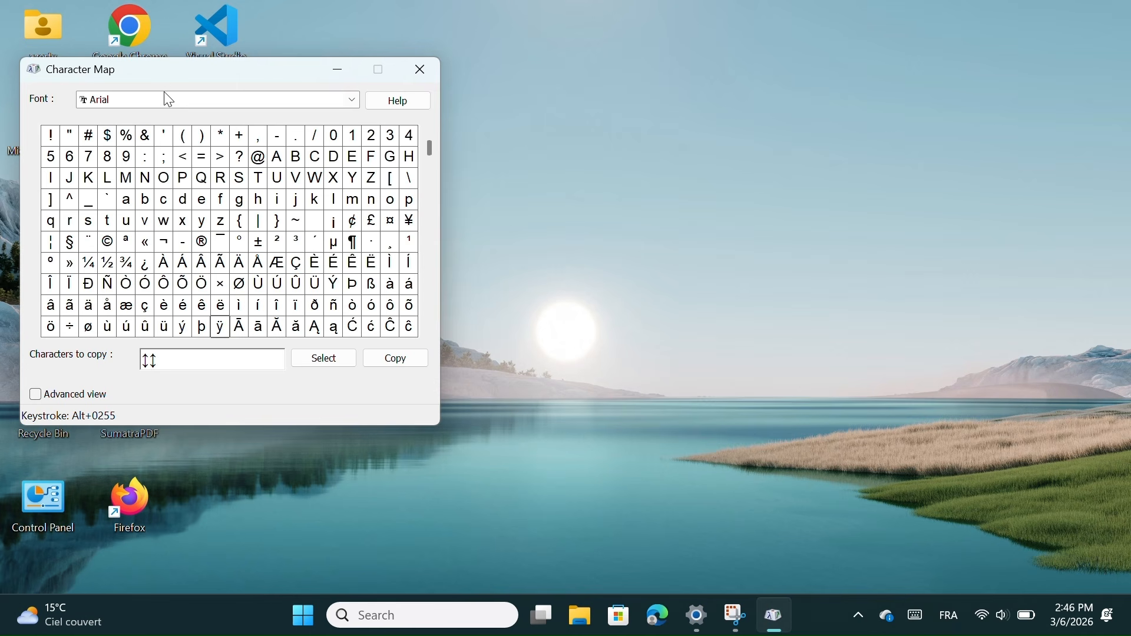
left_click(324, 97)
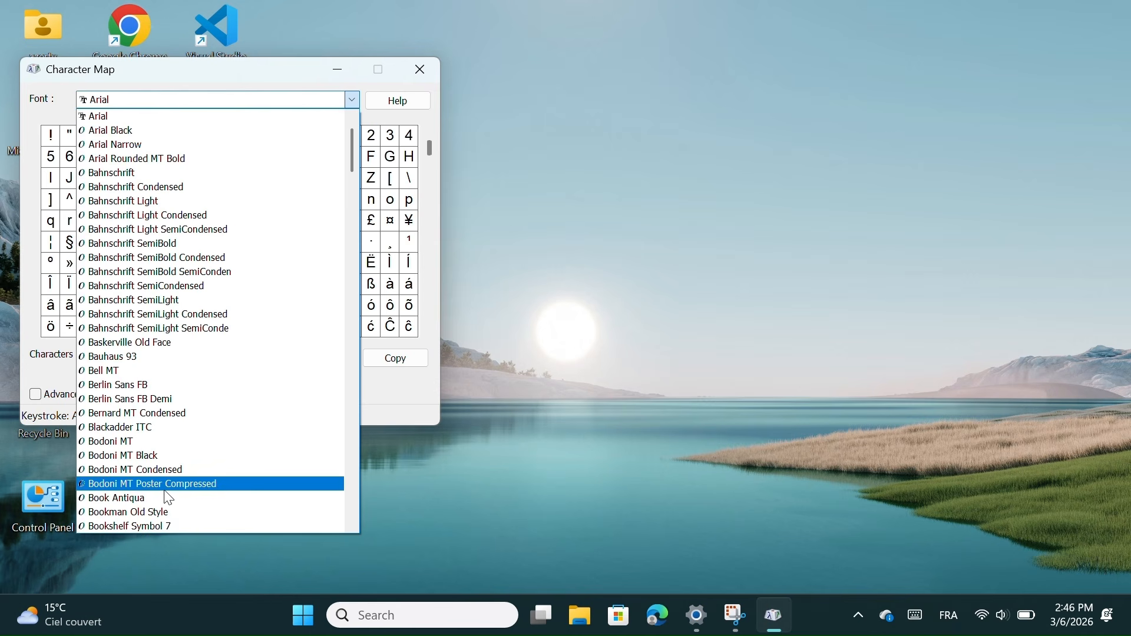
scroll(164, 490, "down", 3)
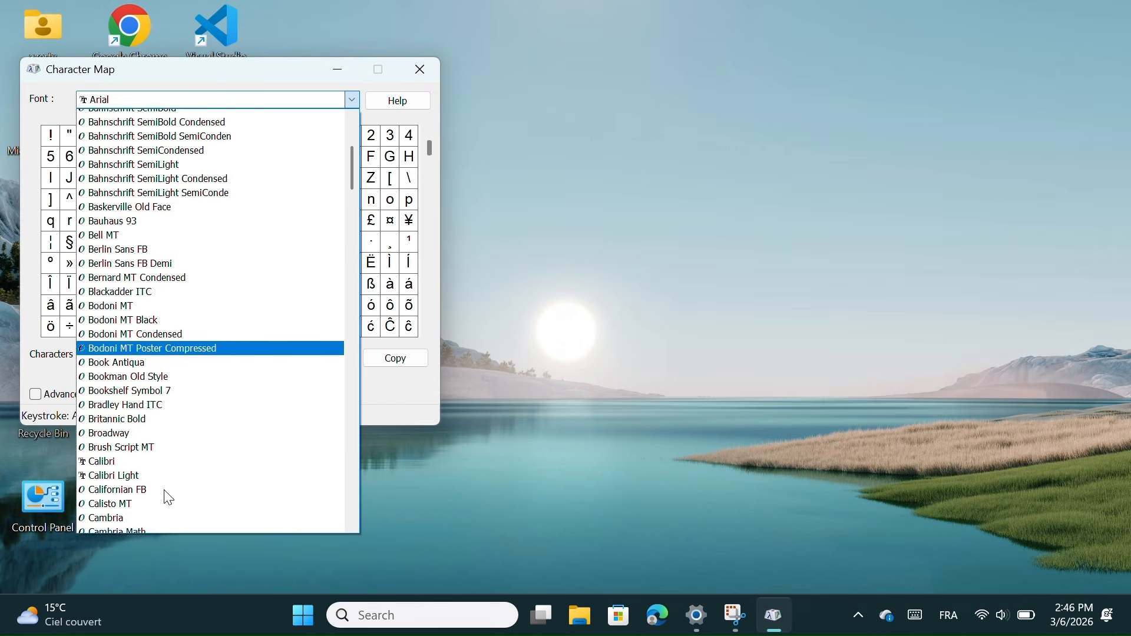
scroll(164, 495, "down", 2)
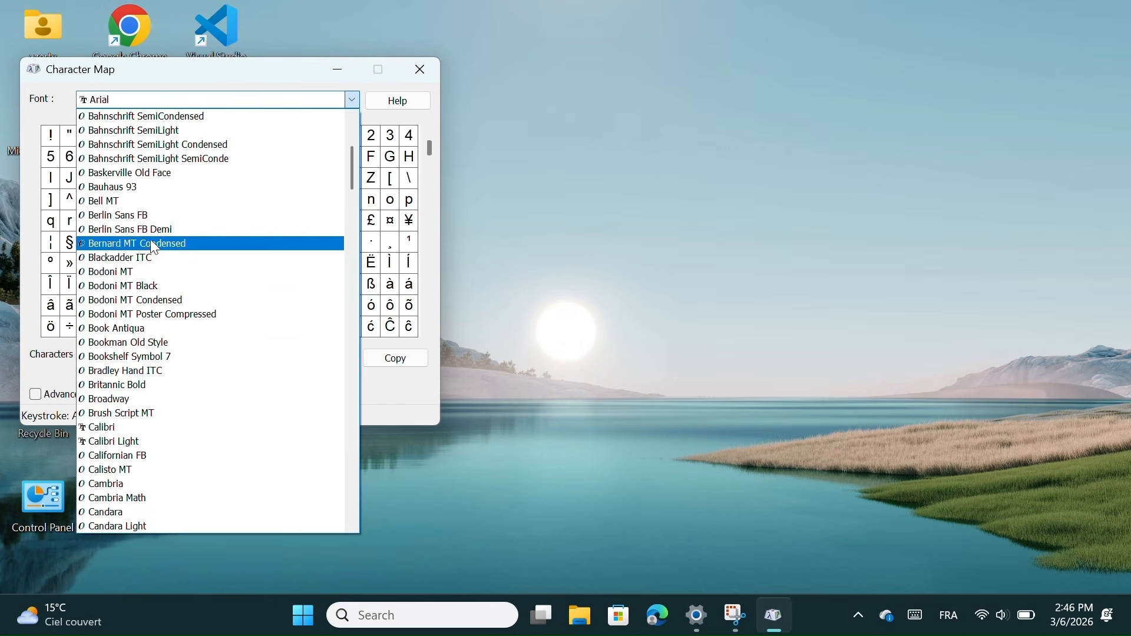
scroll(198, 467, "down", 1)
scroll(199, 467, "down", 12)
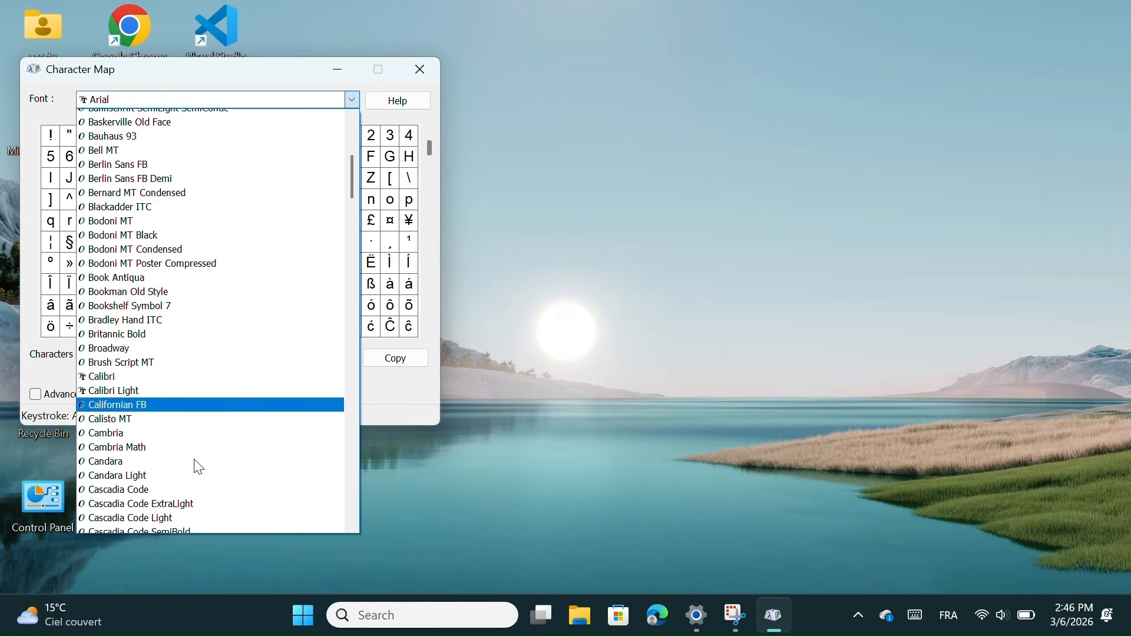
scroll(196, 465, "down", 1)
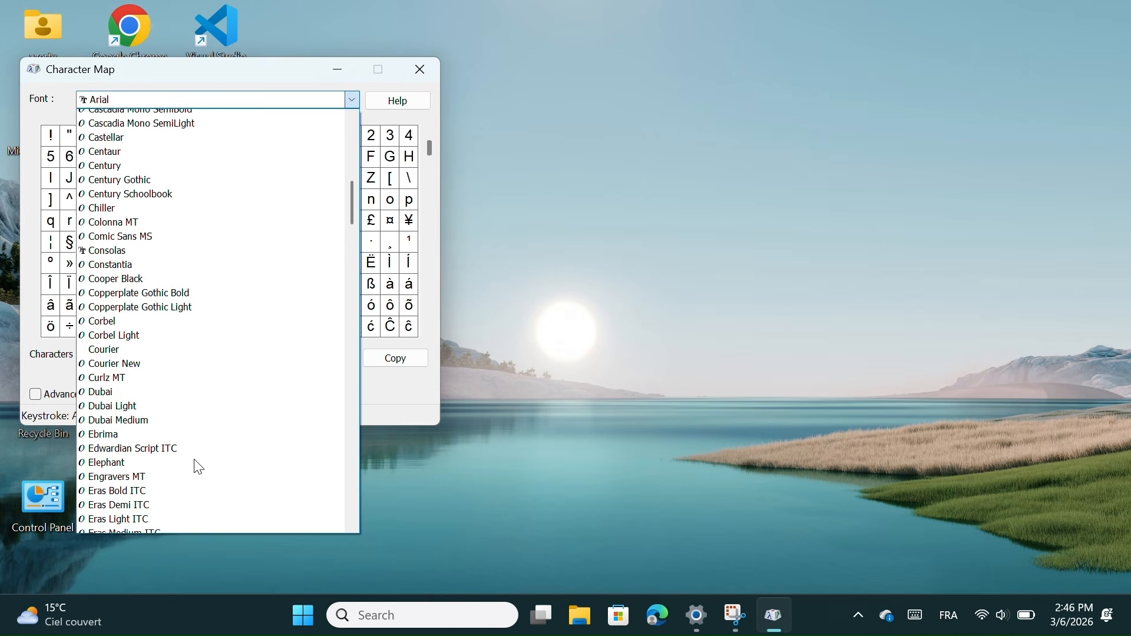
scroll(196, 466, "up", 20)
left_click(301, 70)
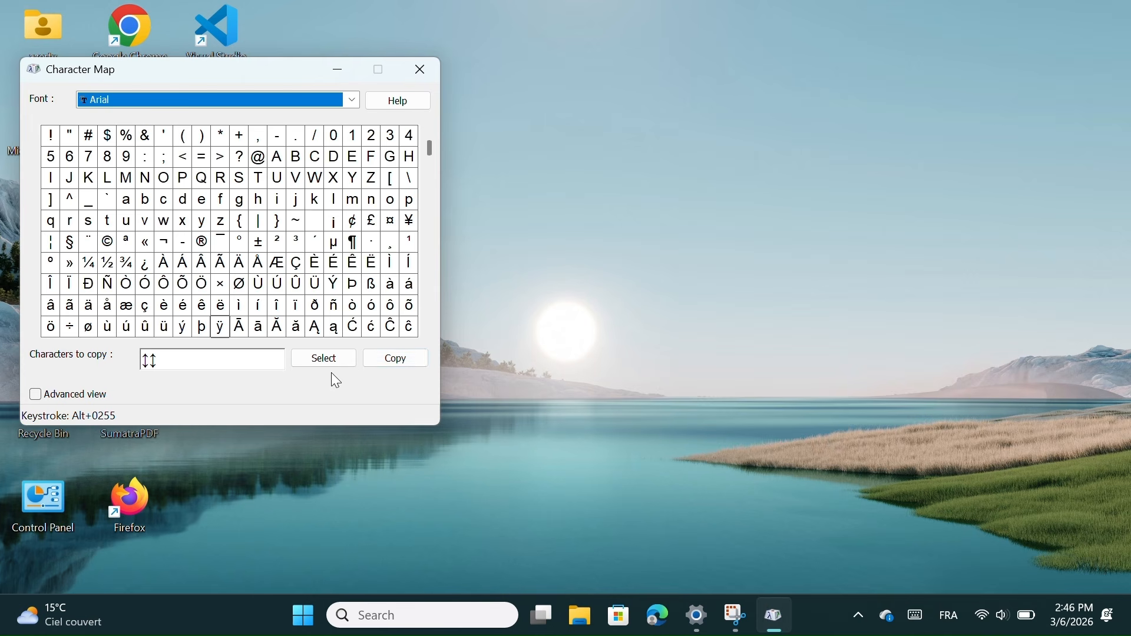
Close Character Map, paste the copied ↕↕ symbols into the Windows search box, copy them from there, and dismiss the search
left_click(418, 70)
left_click(458, 628)
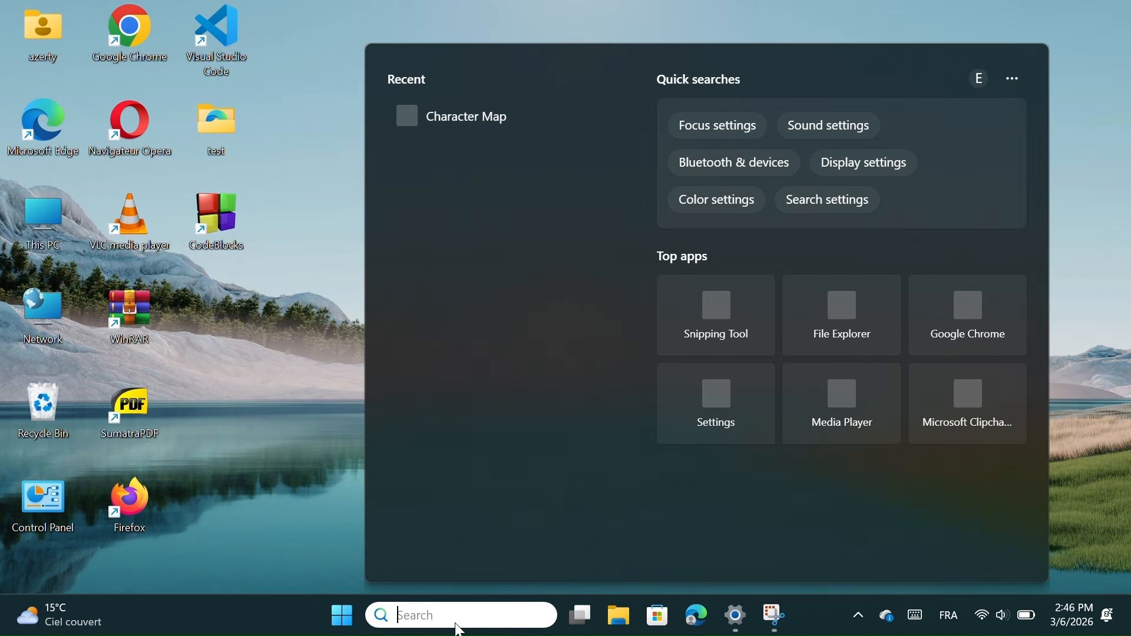
key("ctrl+v")
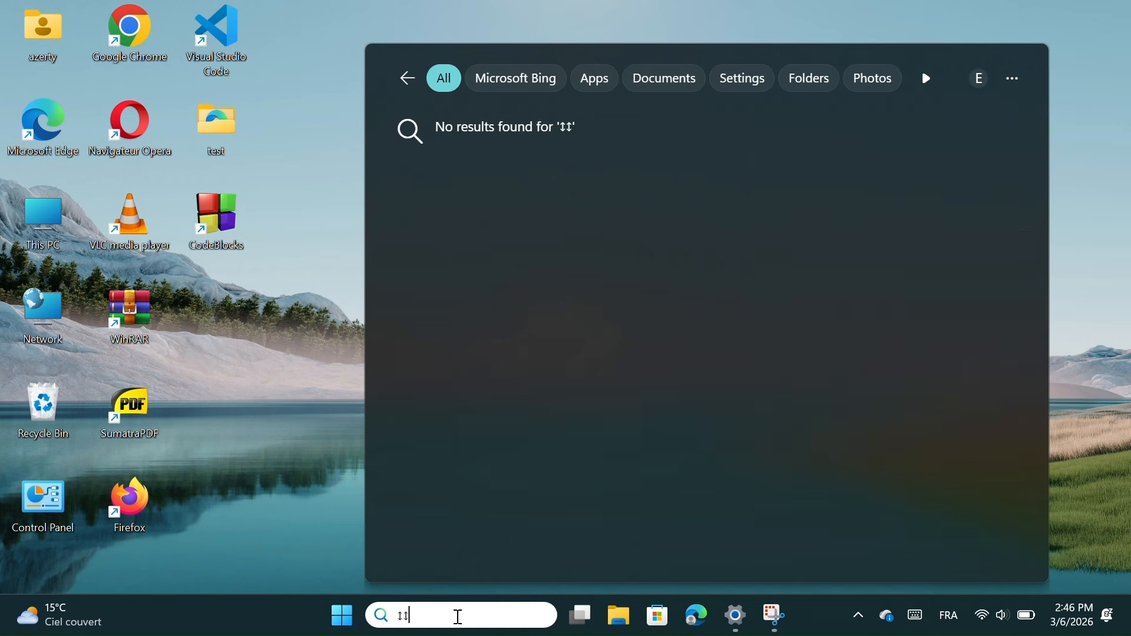
right_click(406, 615)
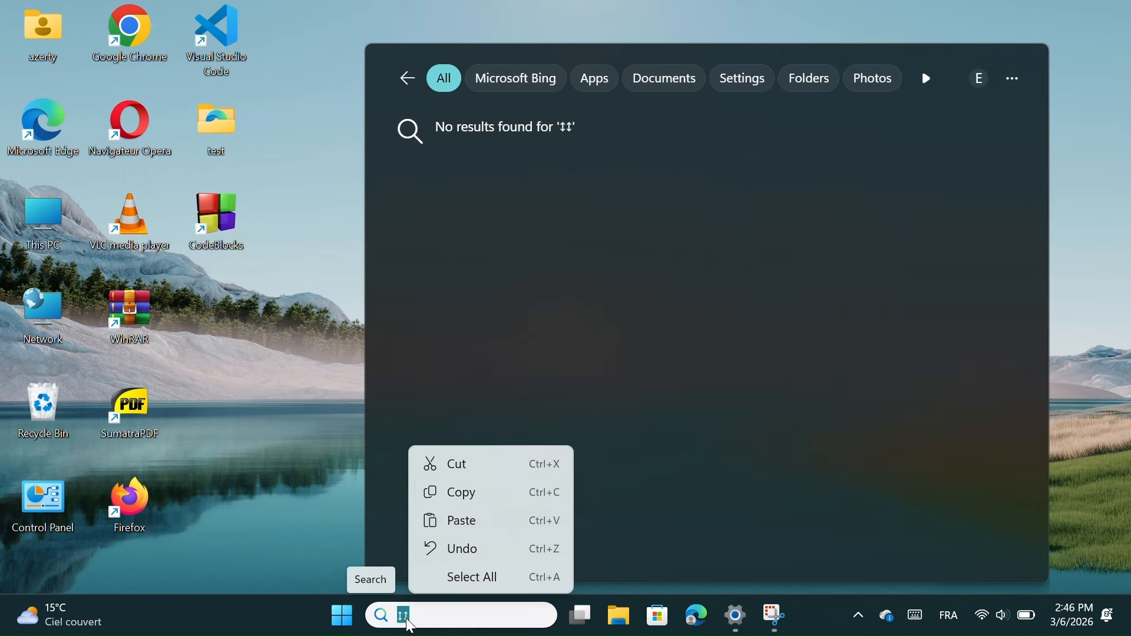
left_click(468, 493)
left_click(352, 428)
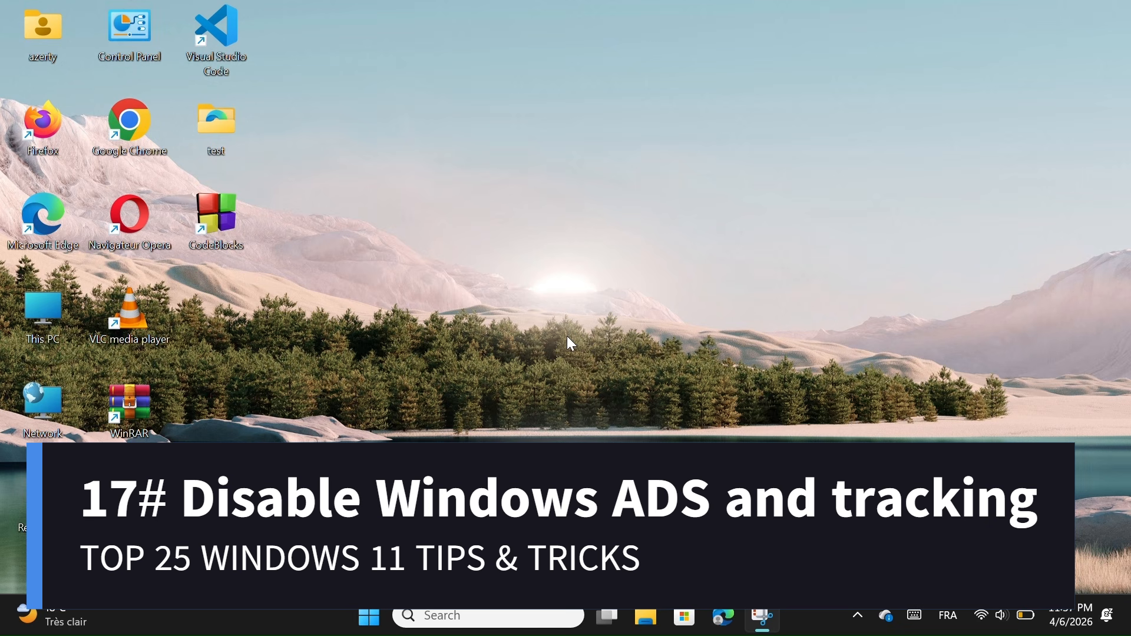
Open Settings and go to the Recommendations & offers page under Privacy & security
left_click(371, 615)
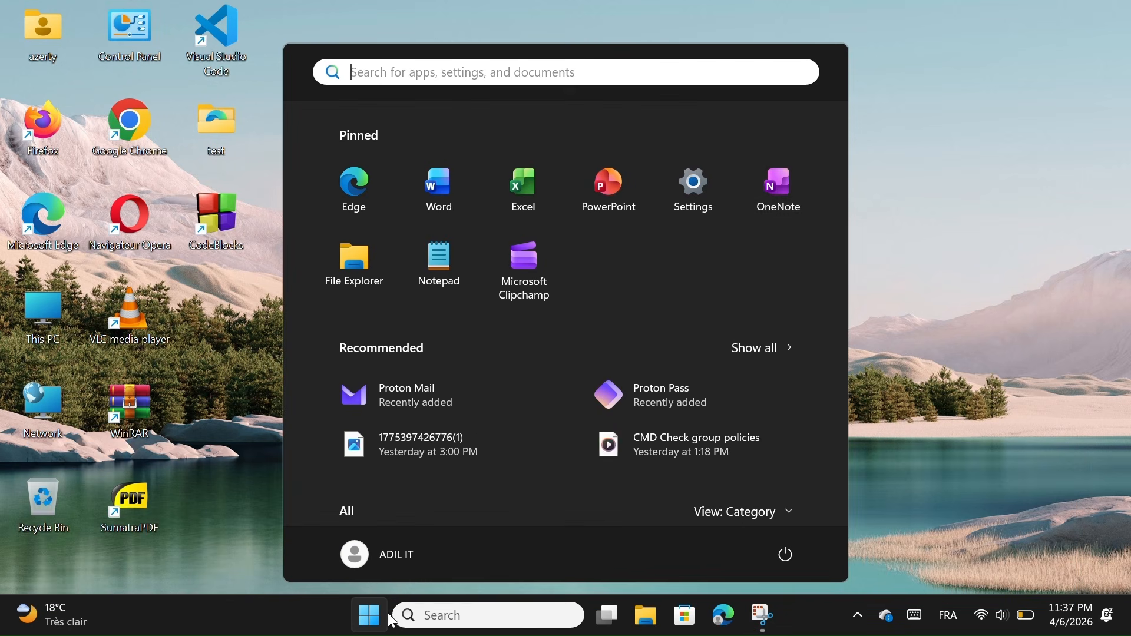
left_click(718, 190)
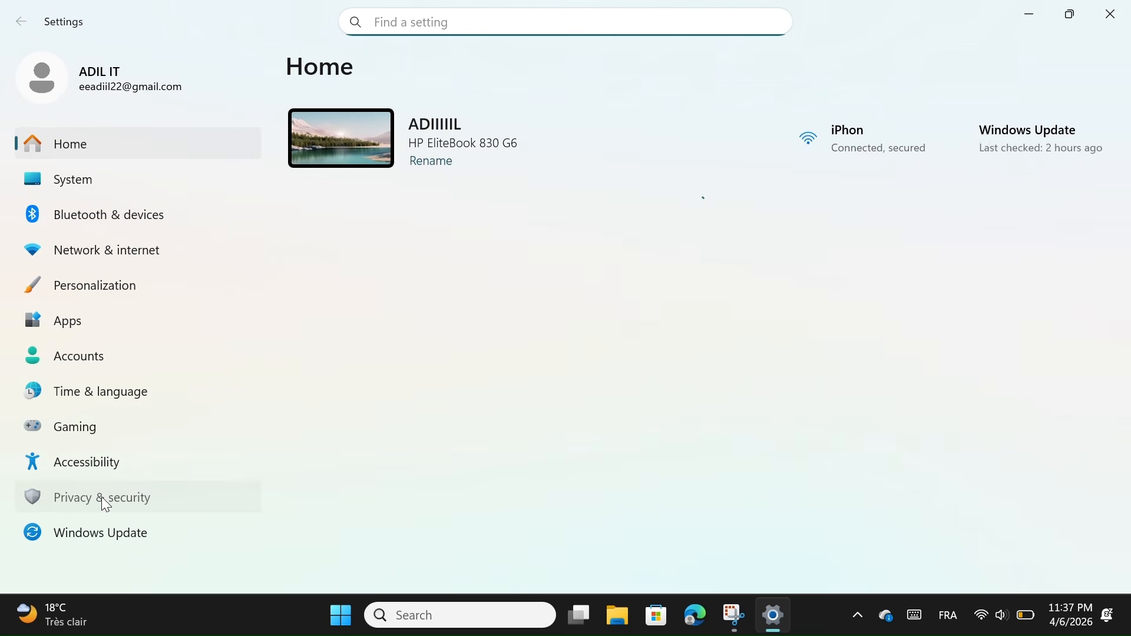
left_click(105, 505)
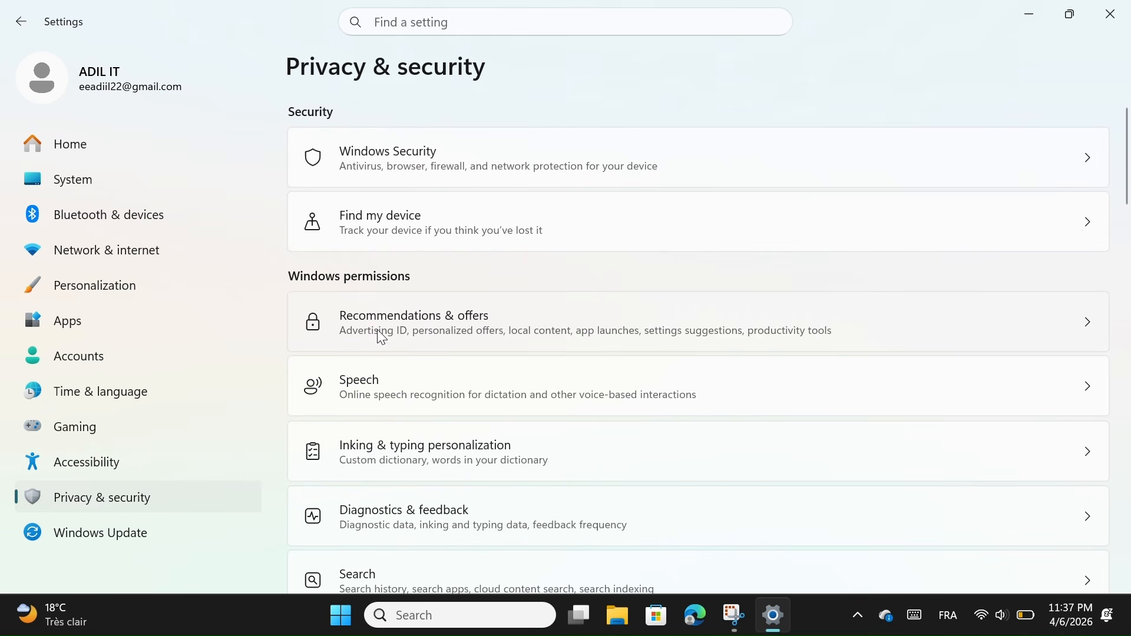
left_click(504, 336)
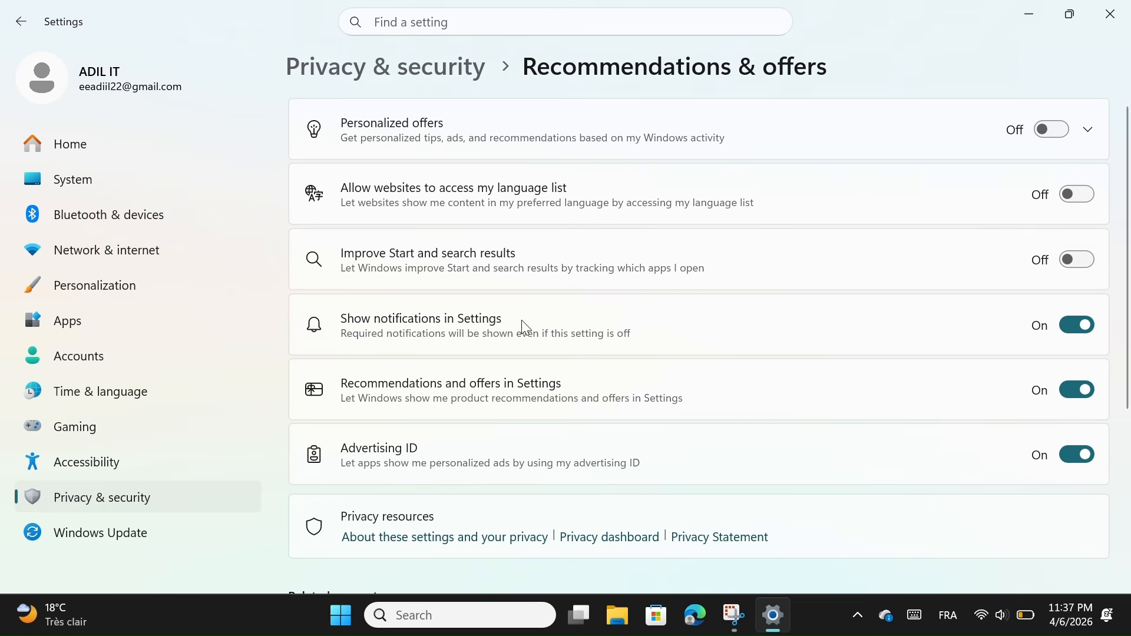
Turn off Show notifications in Settings, Recommendations and offers in Settings, and Advertising ID, and close Settings
left_click(1083, 327)
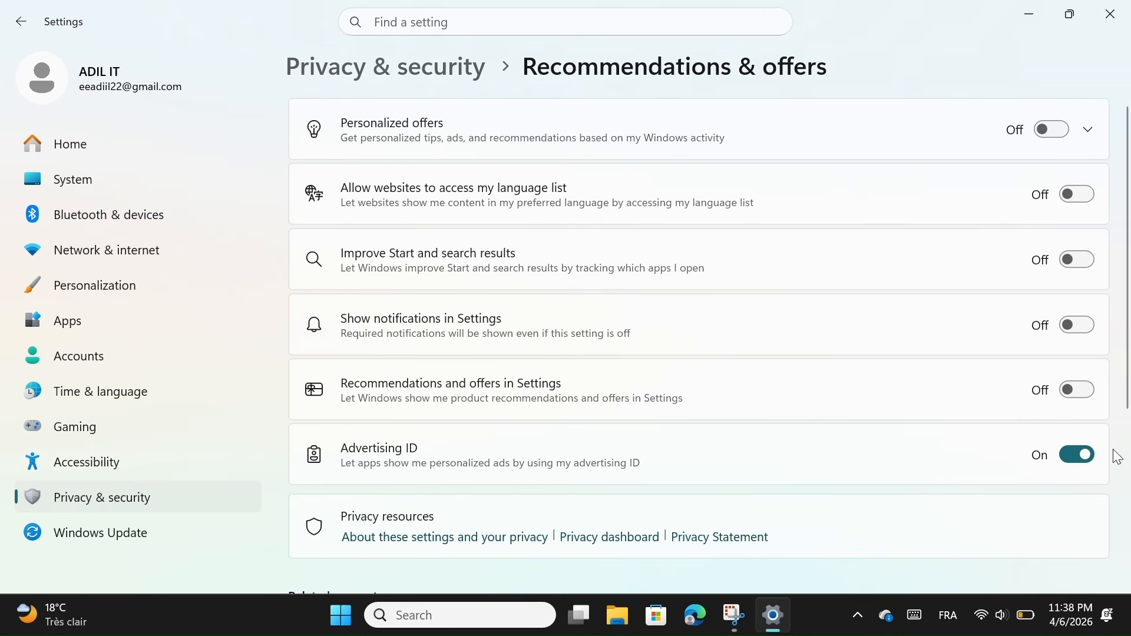
left_click(1080, 462)
scroll(834, 465, "down", 5)
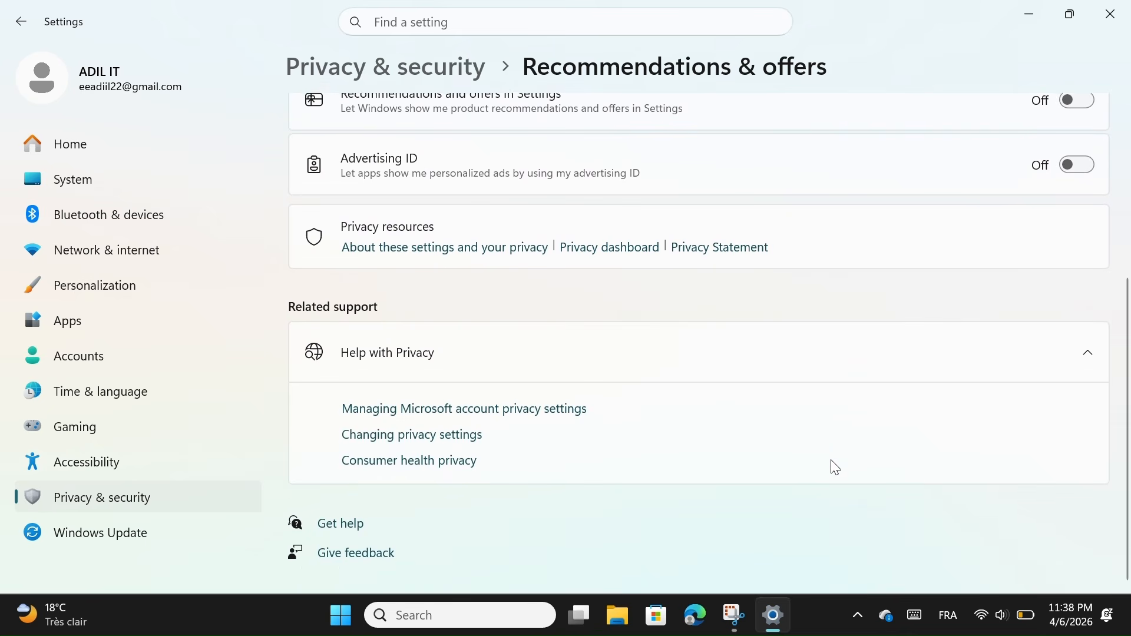
scroll(835, 468, "up", 5)
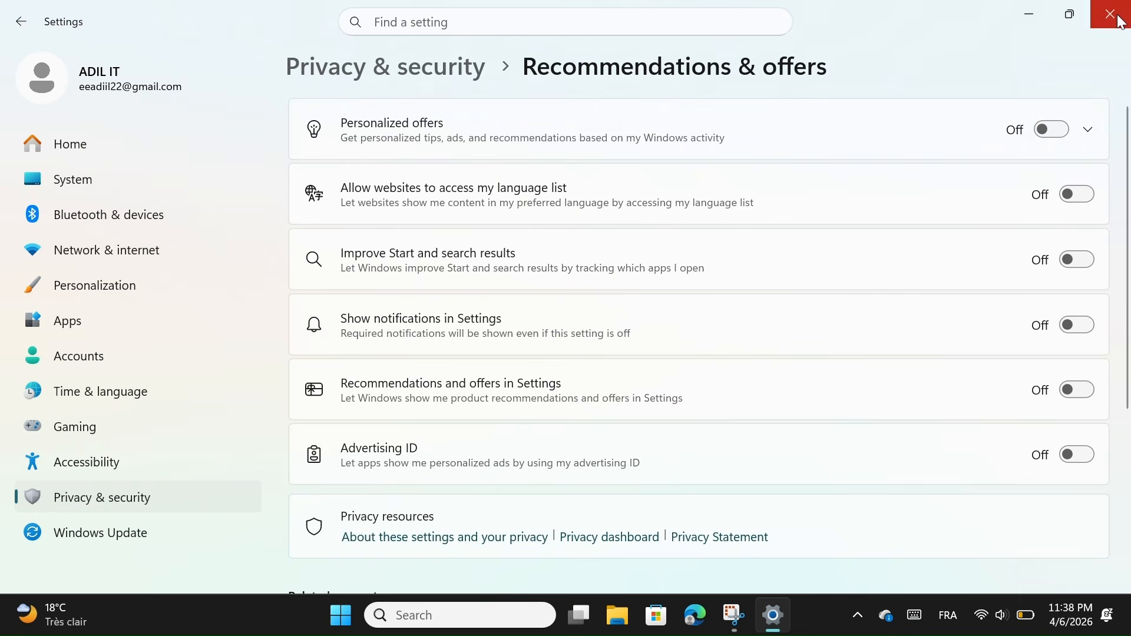
left_click(1118, 15)
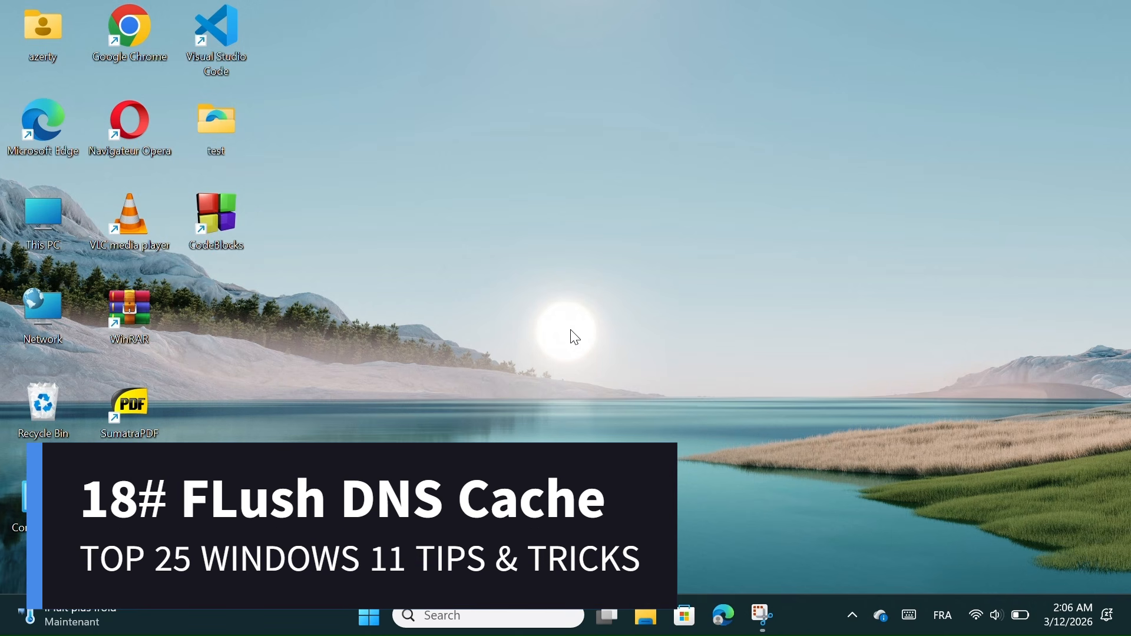
Search Windows for "cmd", open Command Prompt, and move its window up so it fits fully on the desktop
left_click(510, 618)
type("c")
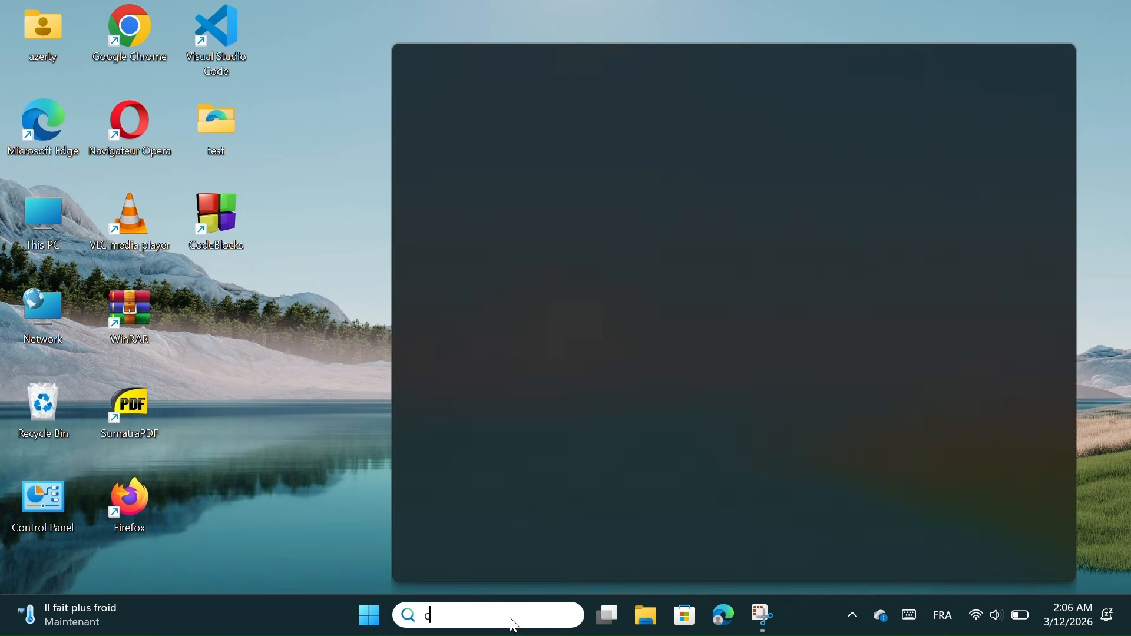
type("md")
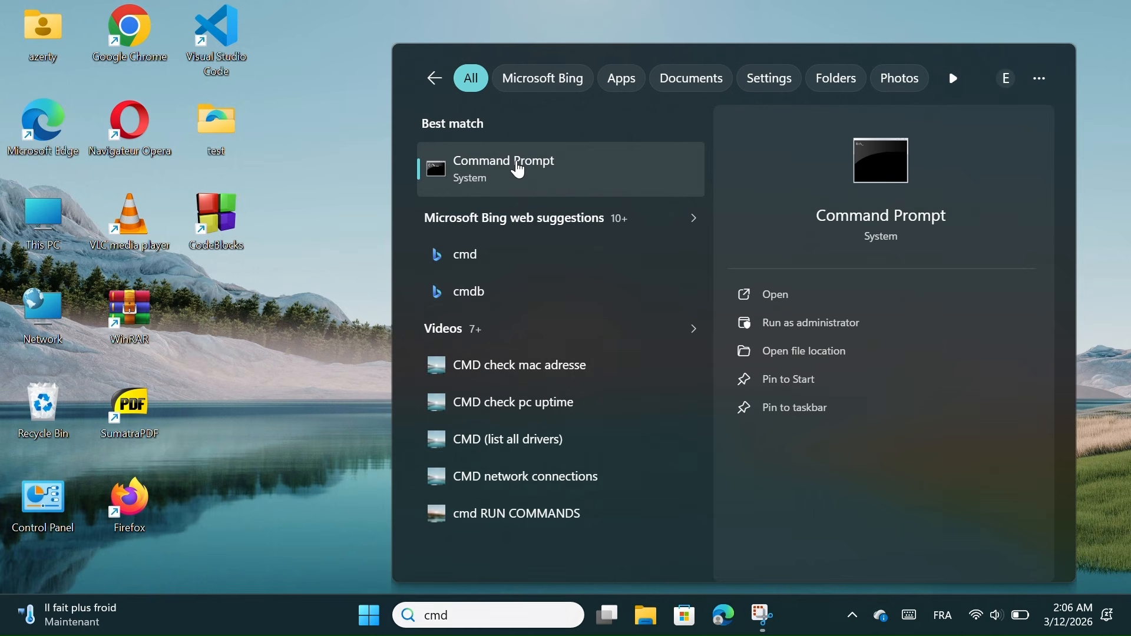
left_click(519, 171)
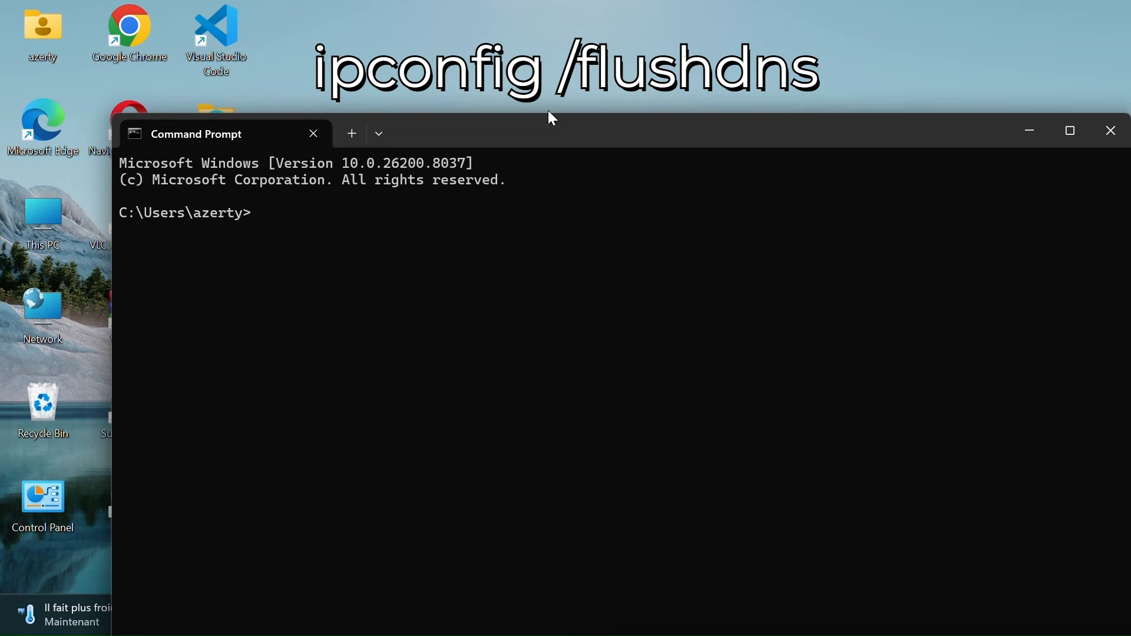
left_click_drag(549, 112, 534, 73)
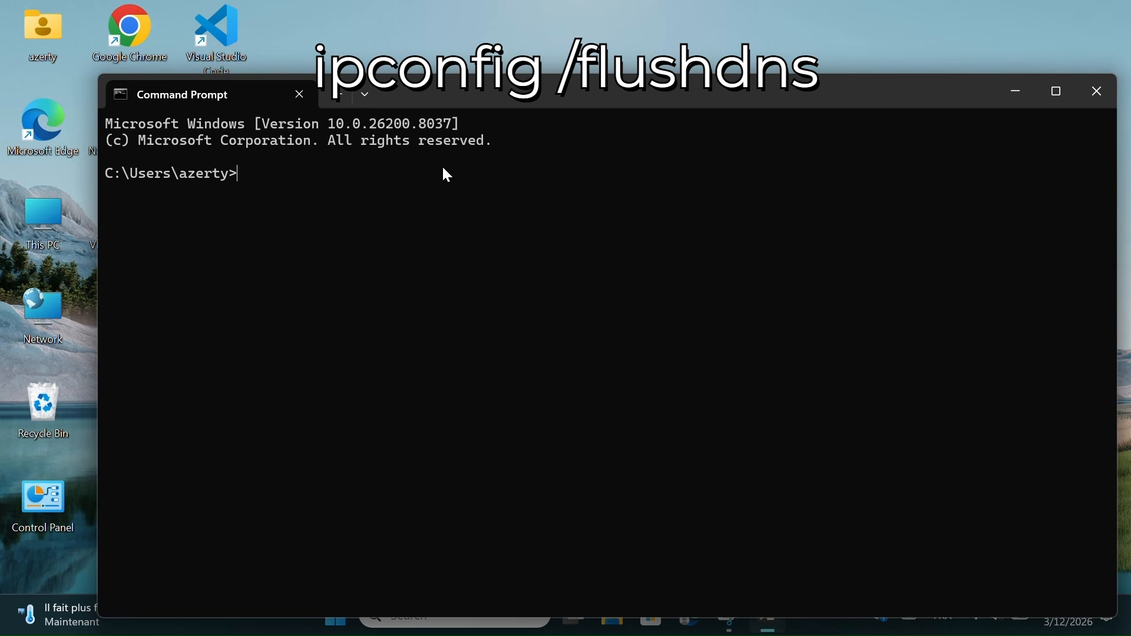
Try to flush the DNS cache by running "ipconfig /fludhdns" and review the command's output and option list
type("ipconfig /fludhdns")
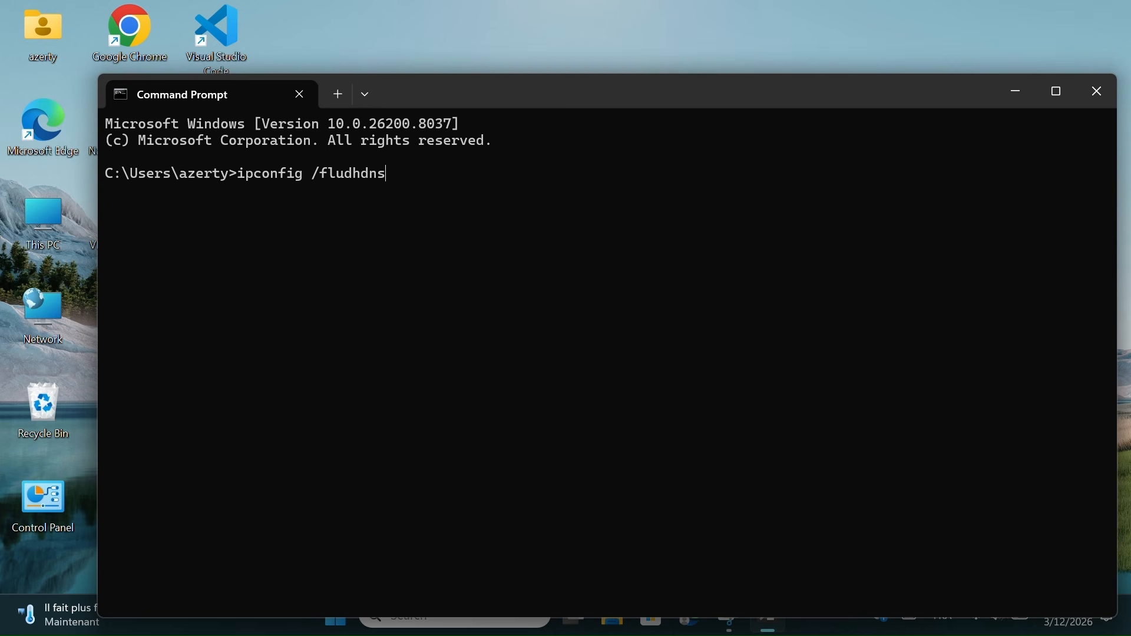
key("Return")
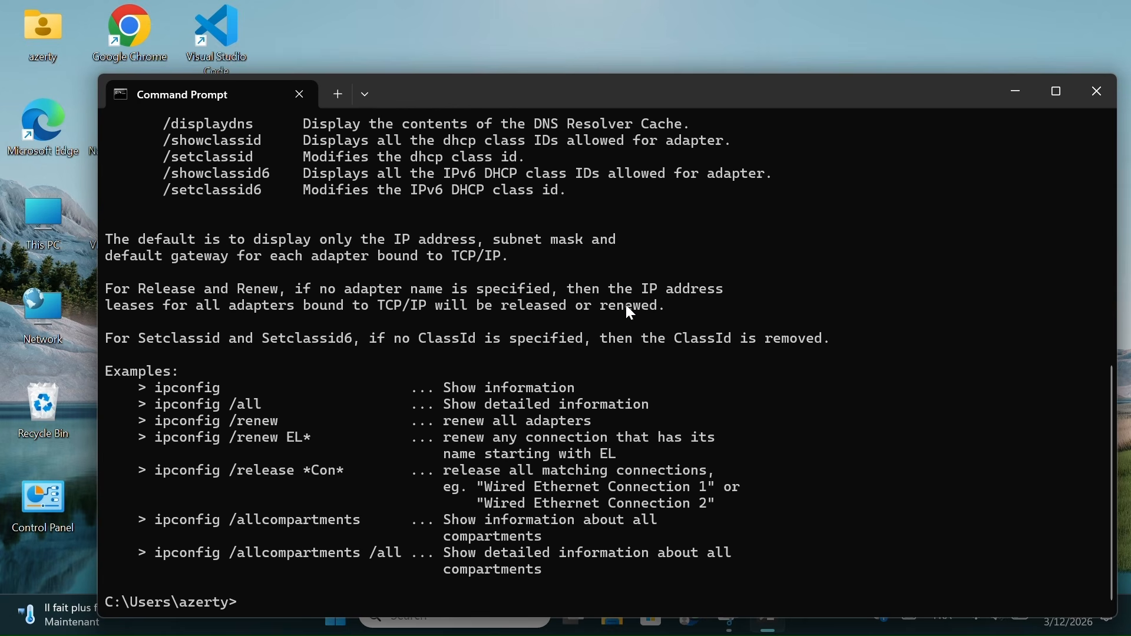
scroll(625, 305, "up", 10)
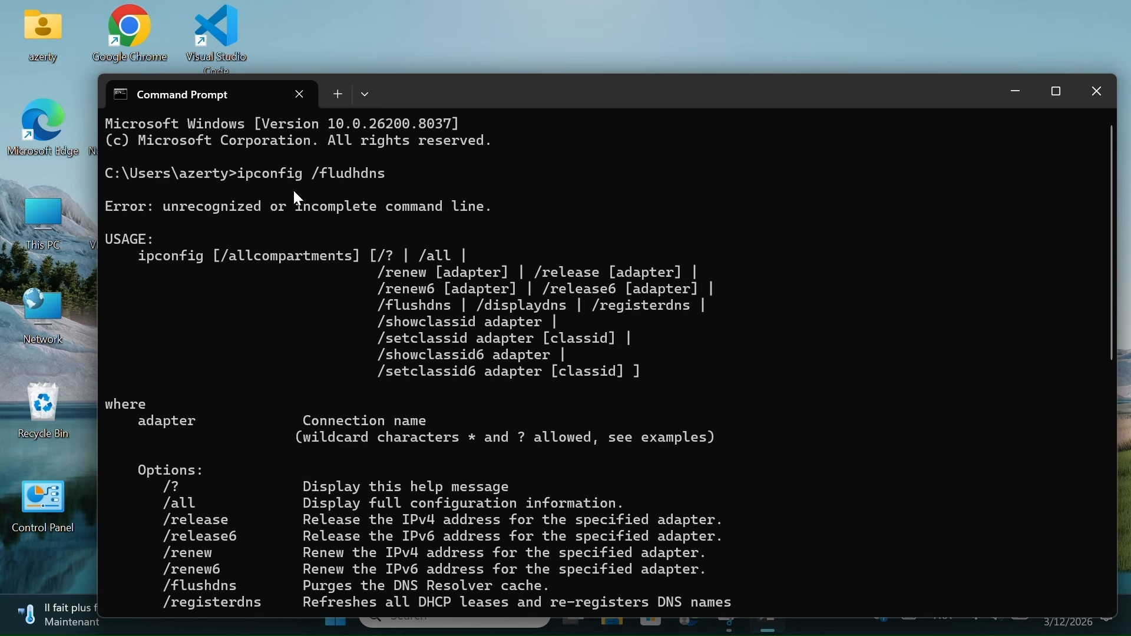
scroll(447, 433, "down", 2)
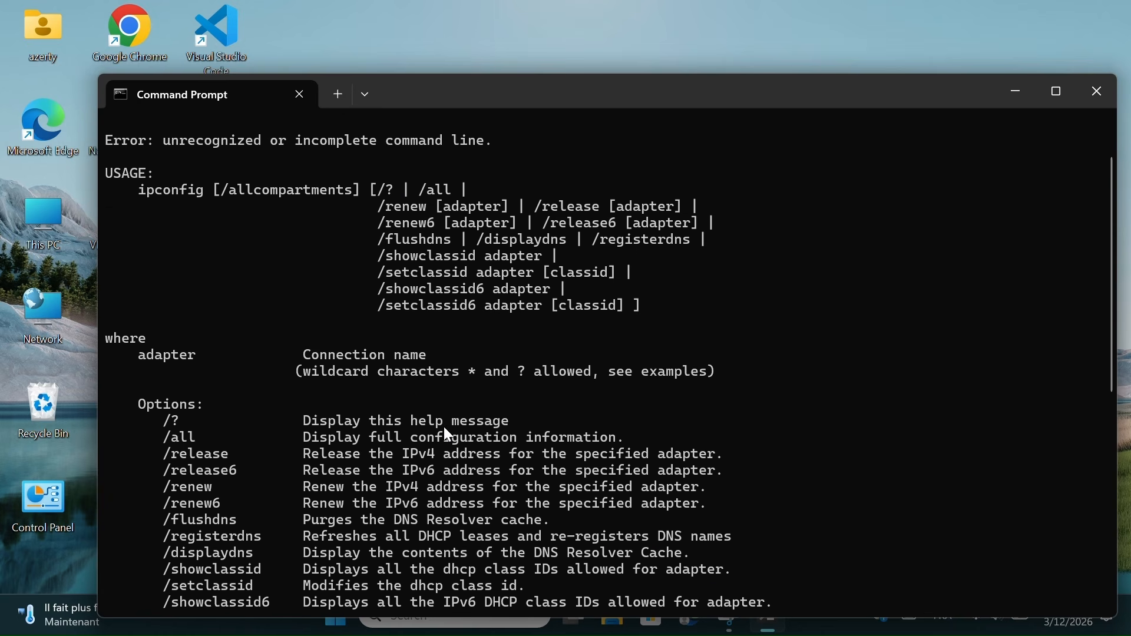
scroll(446, 433, "down", 3)
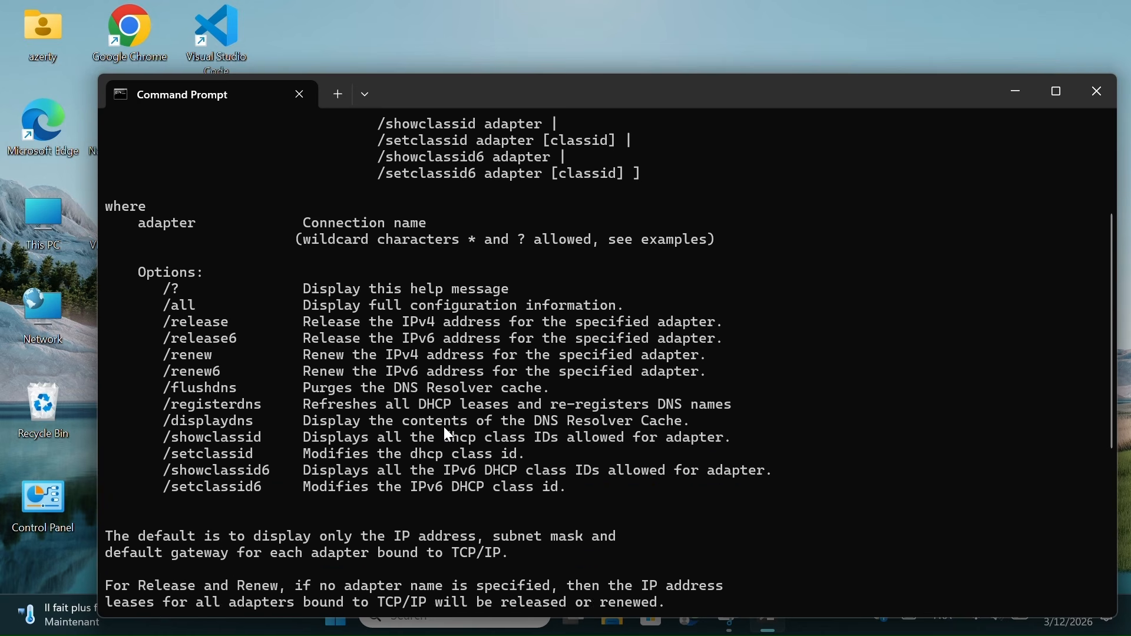
Review the rest of the ipconfig usage text, including its options and examples, and close Command Prompt
scroll(448, 436, "down", 5)
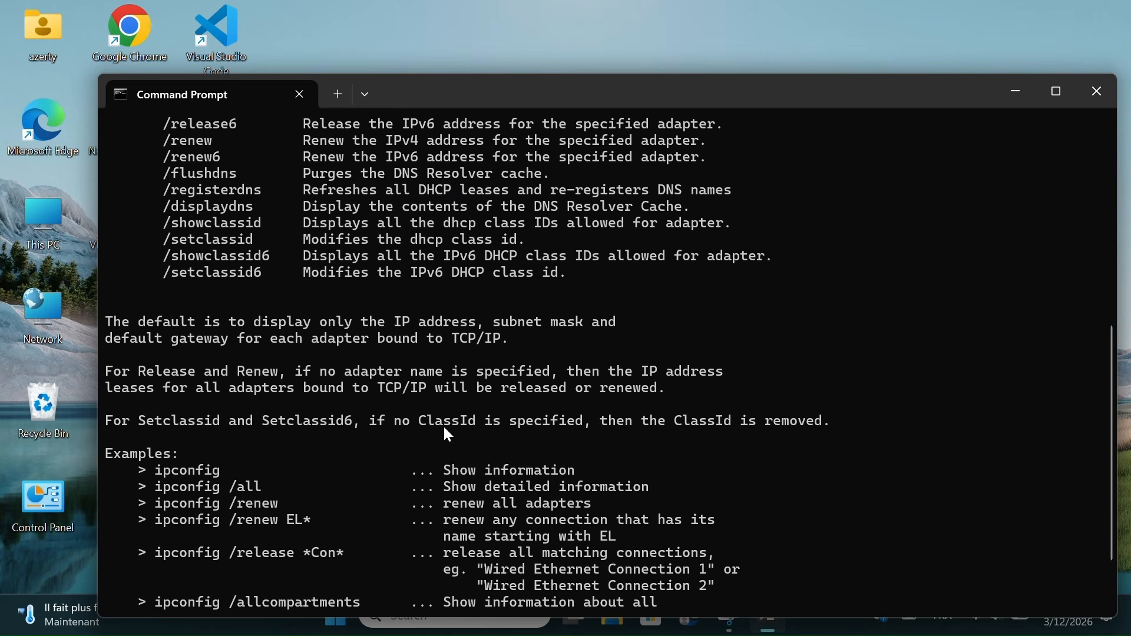
scroll(448, 436, "down", 2)
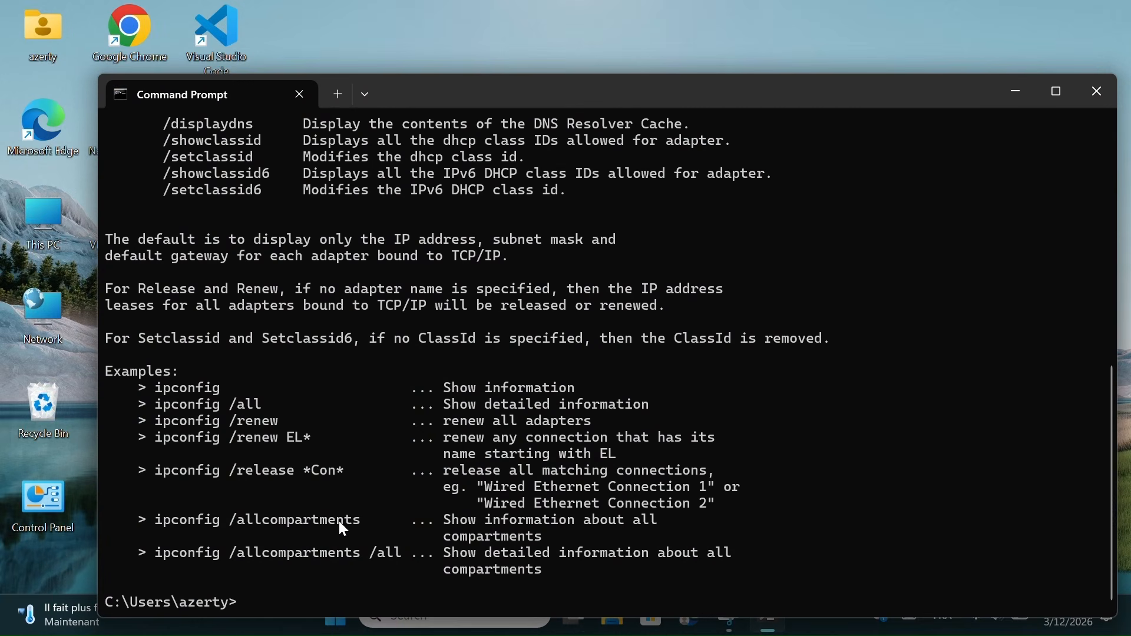
scroll(415, 474, "up", 10)
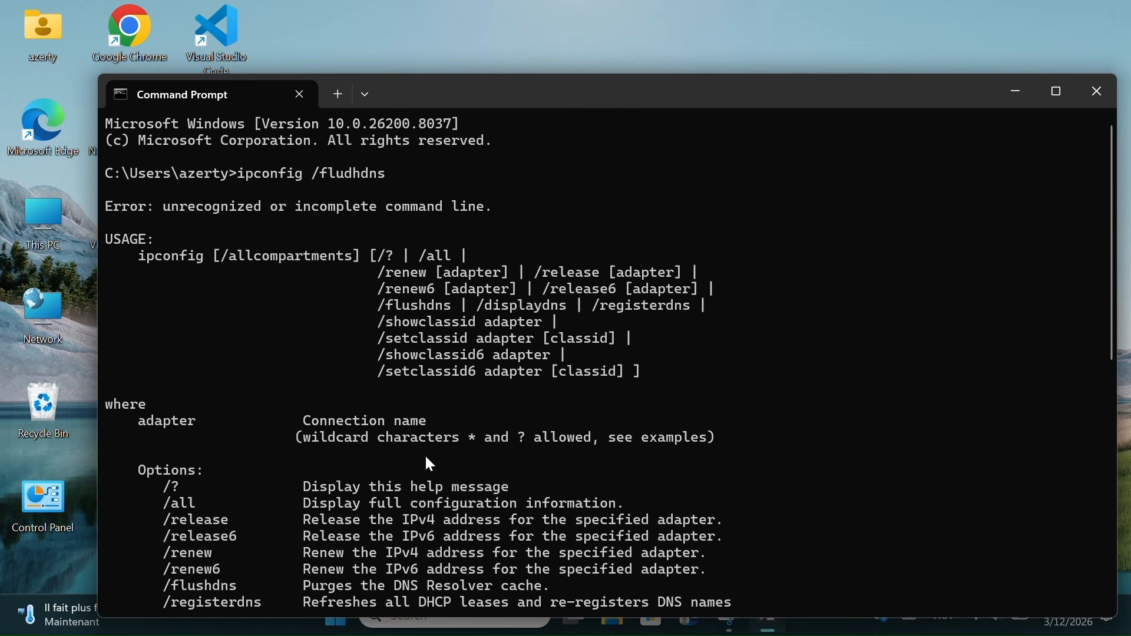
left_click_drag(638, 84, 604, 69)
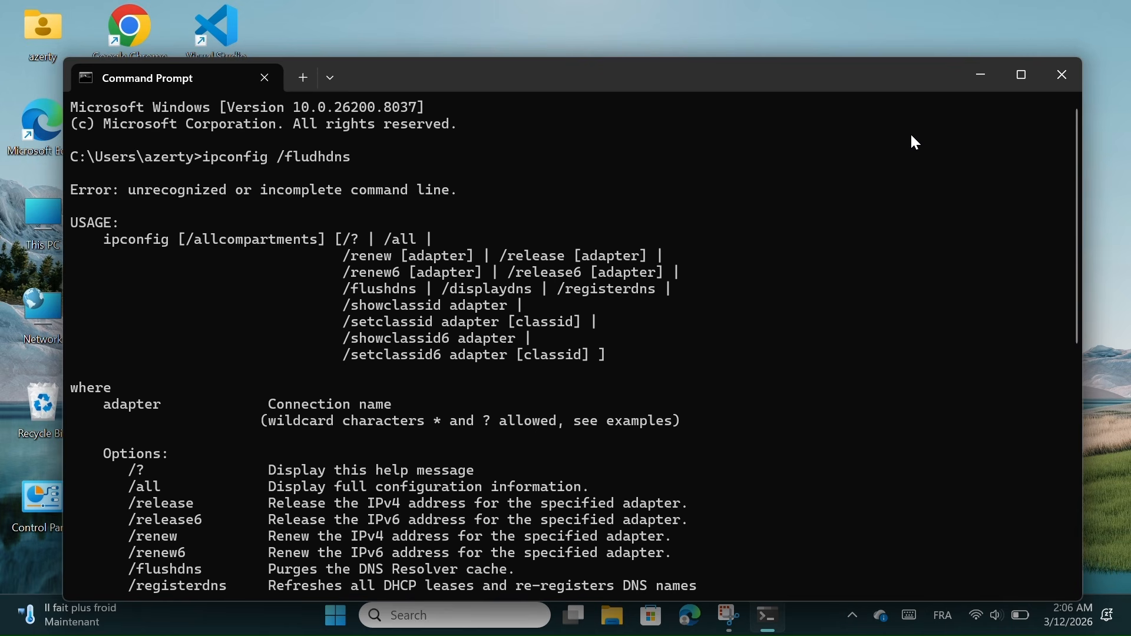
left_click(1063, 85)
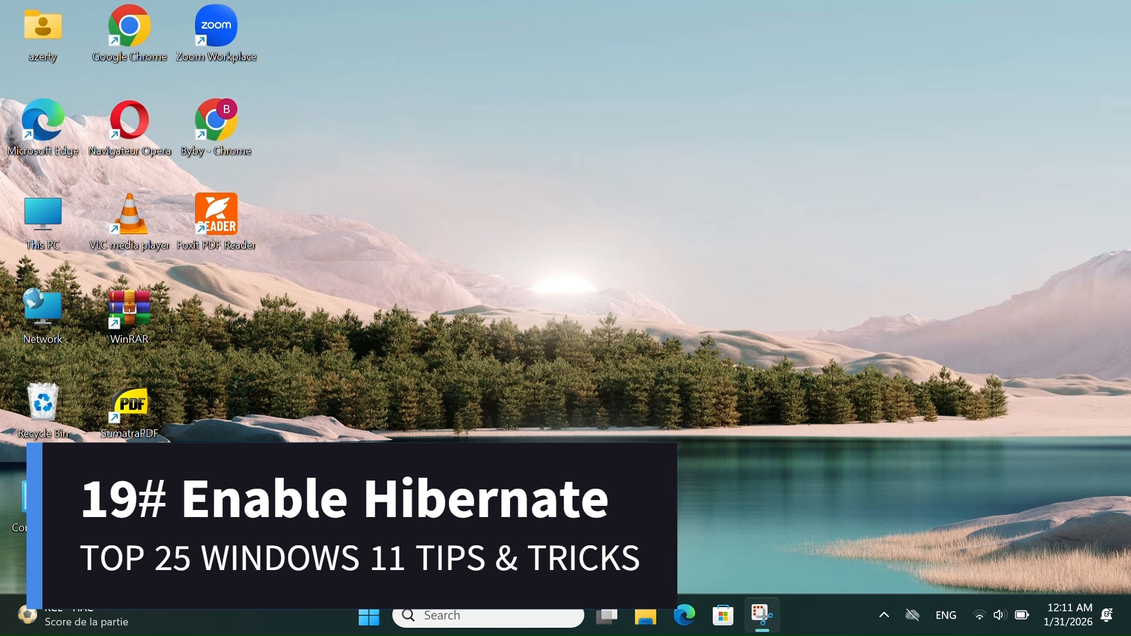
Open the power button settings in Control Panel's Power Options and unlock the settings that are currently unavailable
double_click(37, 501)
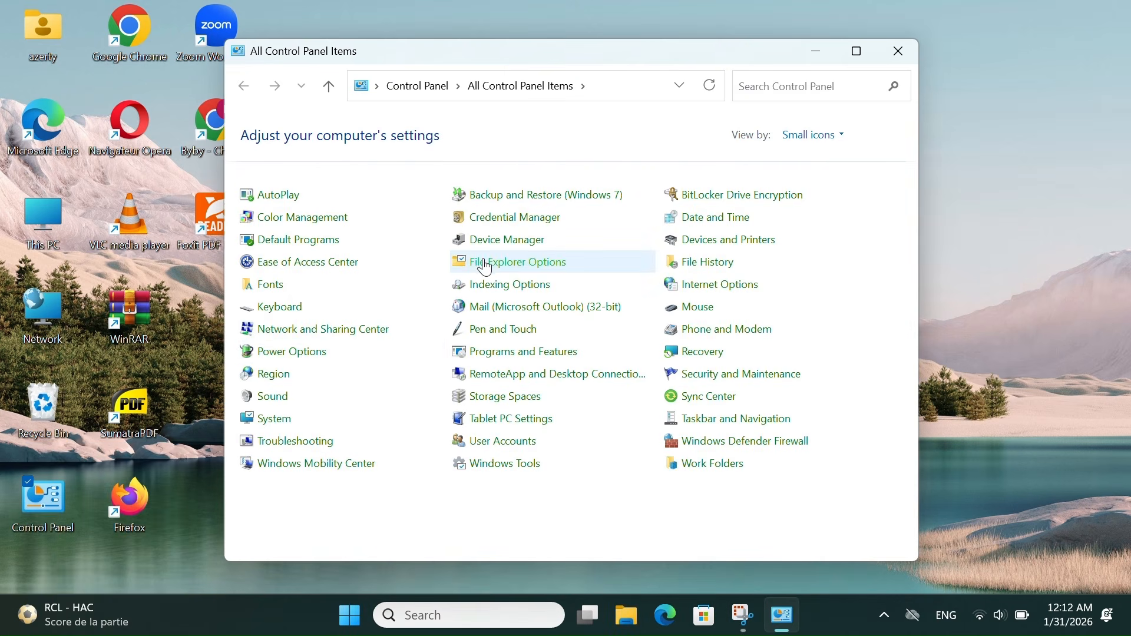
left_click(266, 358)
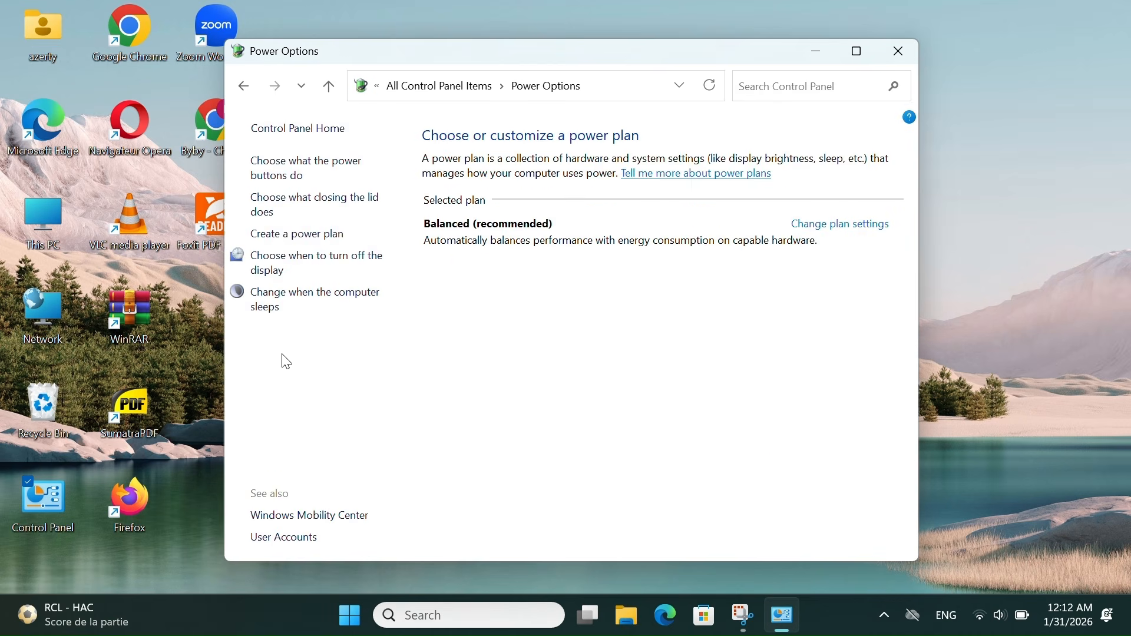
left_click(298, 172)
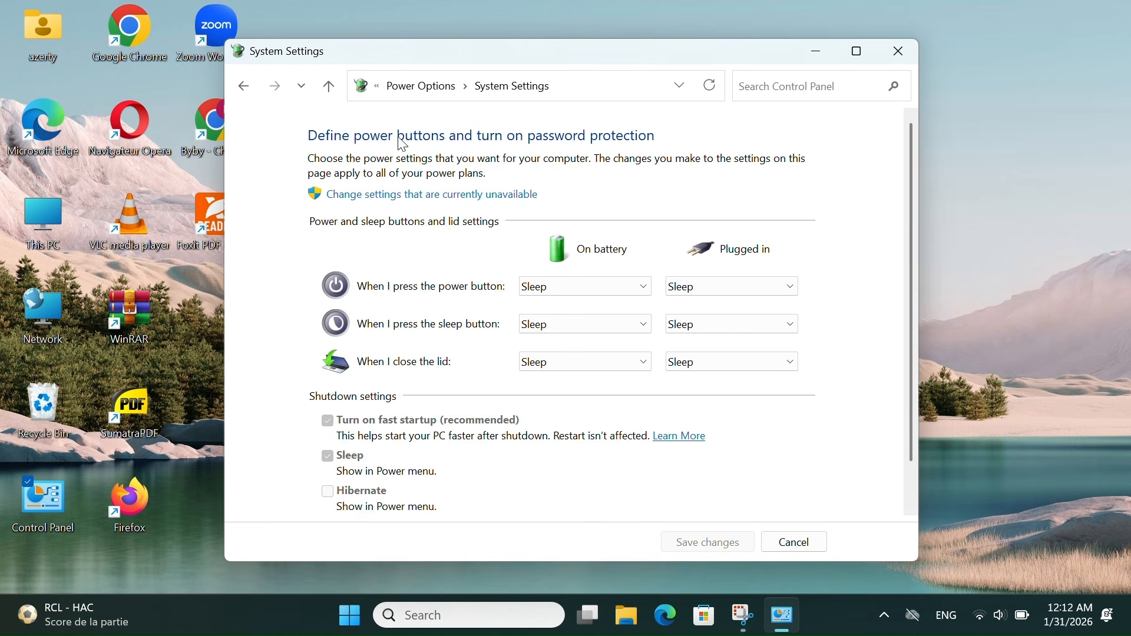
left_click(406, 193)
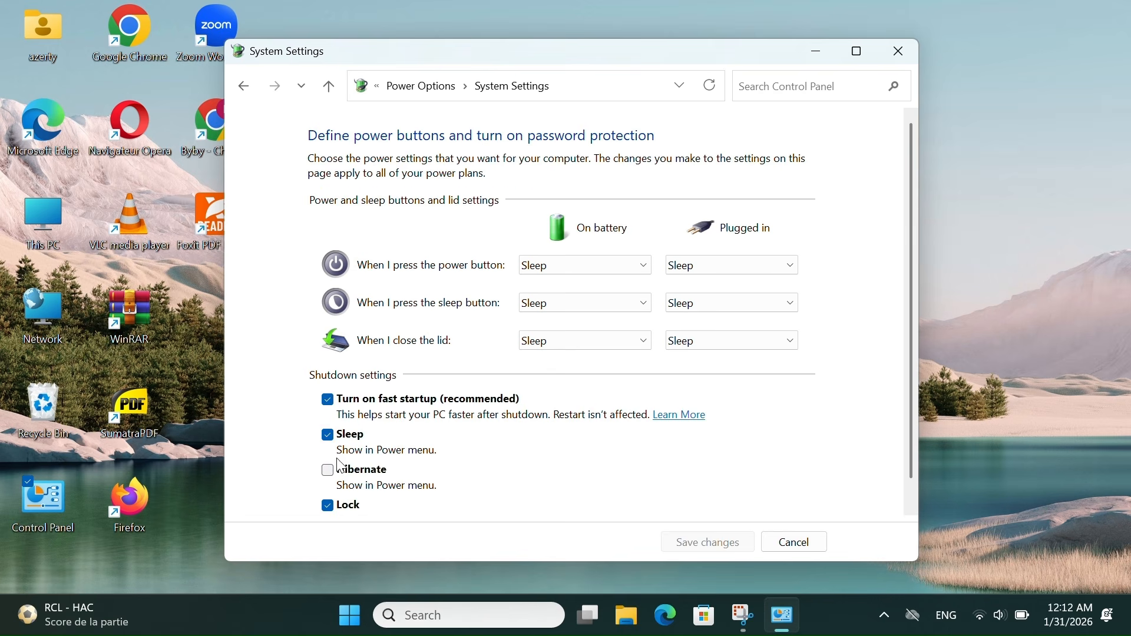
Enable Hibernate in the shutdown settings, save the changes, and minimize the Power Options window
left_click(330, 473)
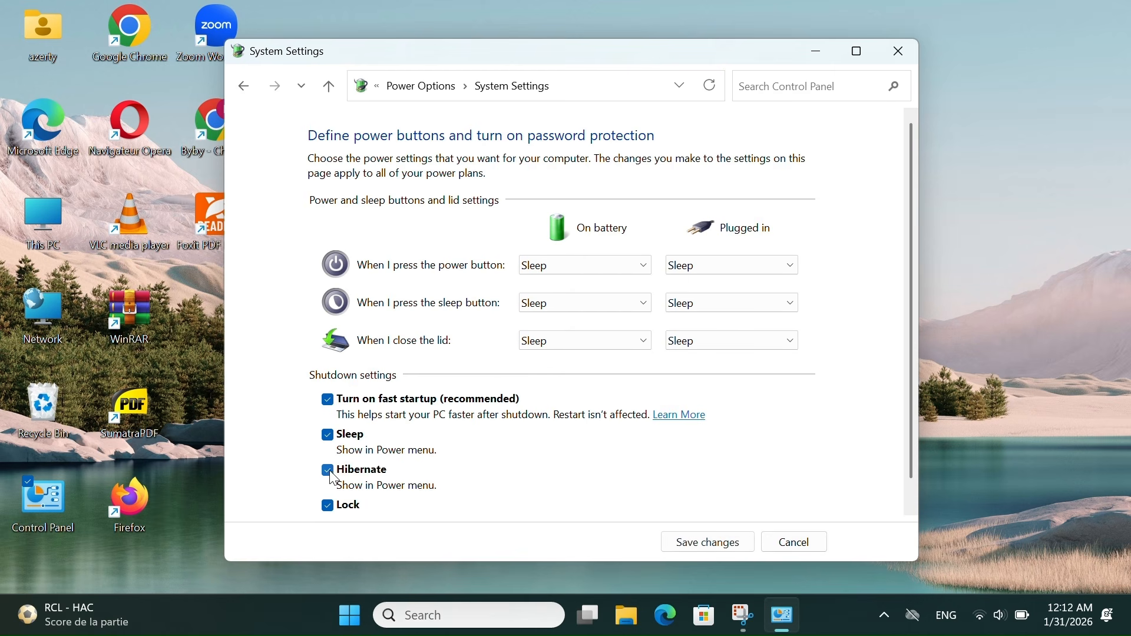
left_click(717, 549)
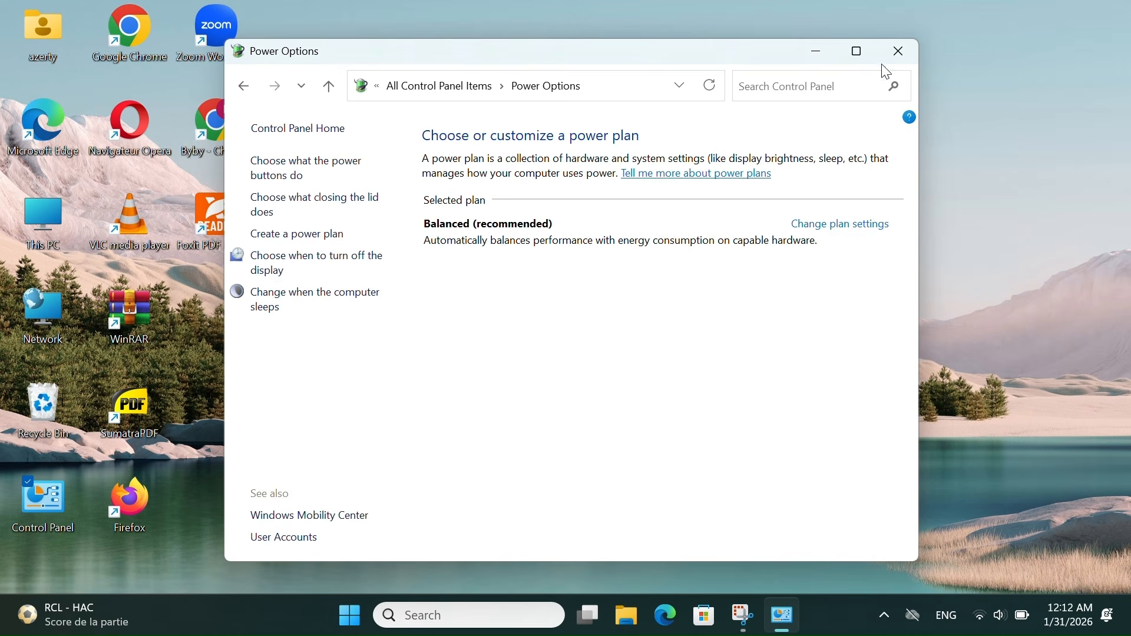
left_click(816, 52)
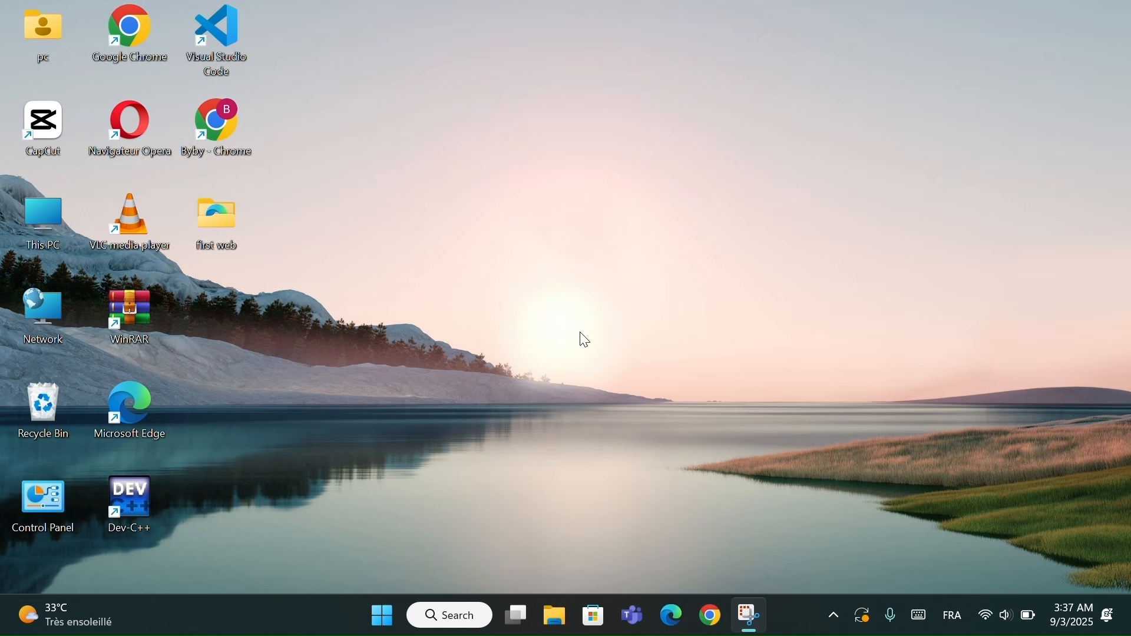
Open Settings and go to the Microphone page in the app permissions under Privacy & security
key("super+i")
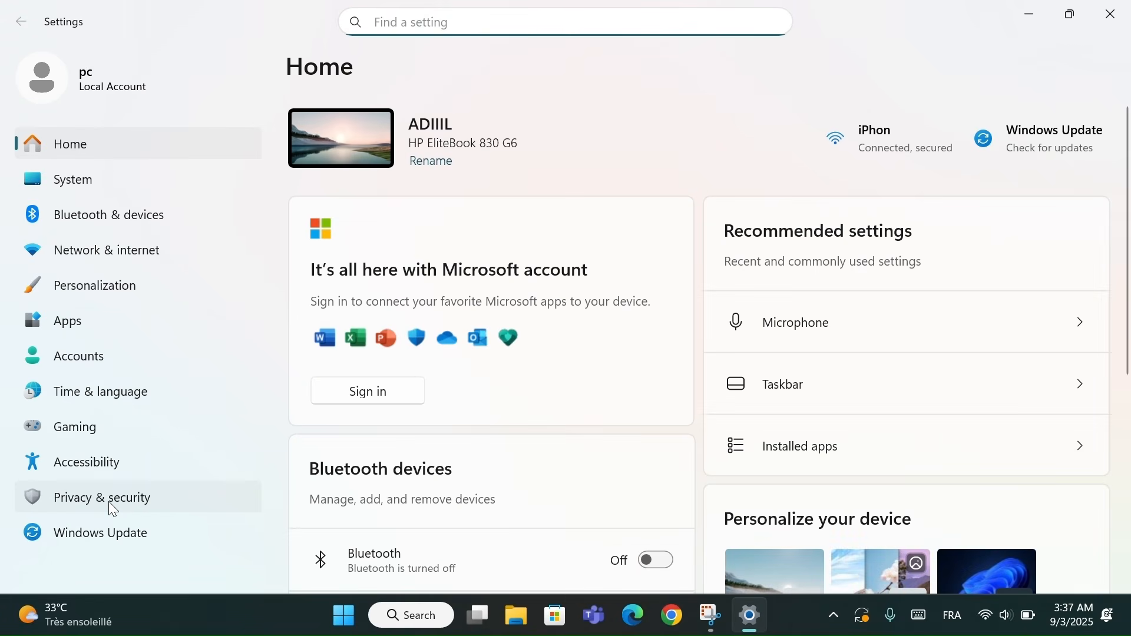
left_click(109, 503)
scroll(365, 483, "down", 4)
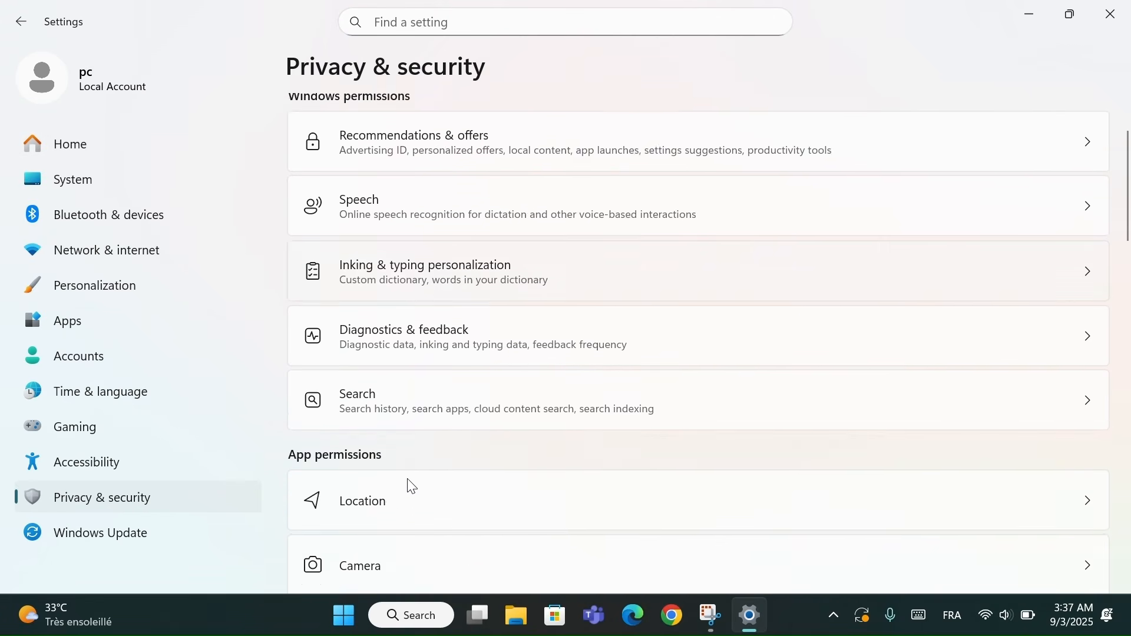
scroll(411, 487, "down", 3)
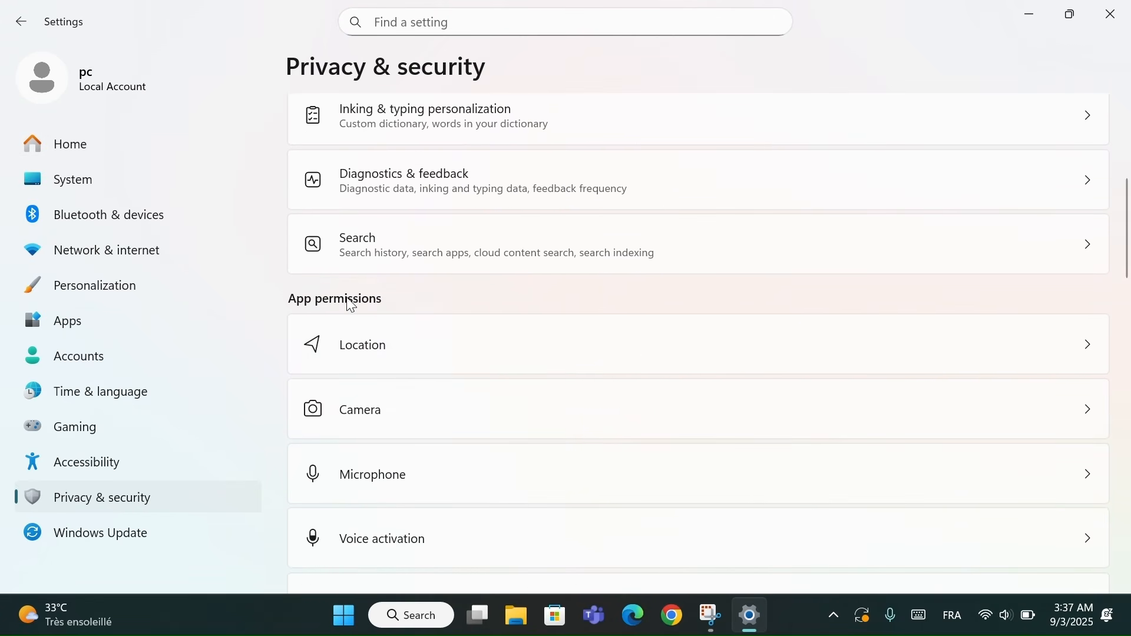
scroll(353, 303, "down", 2)
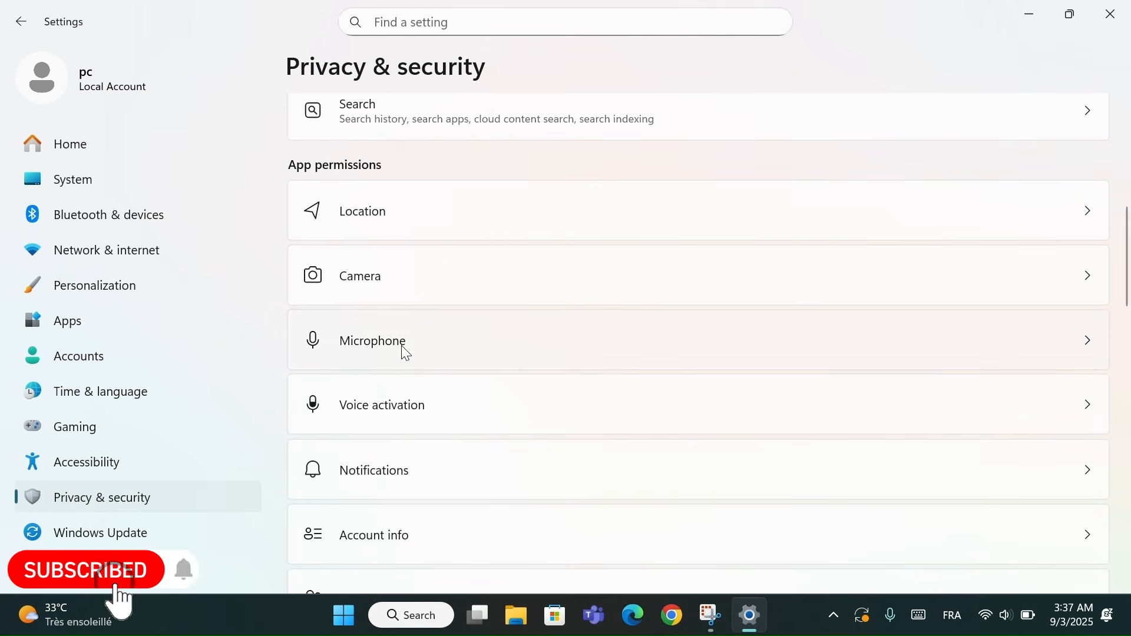
left_click(409, 337)
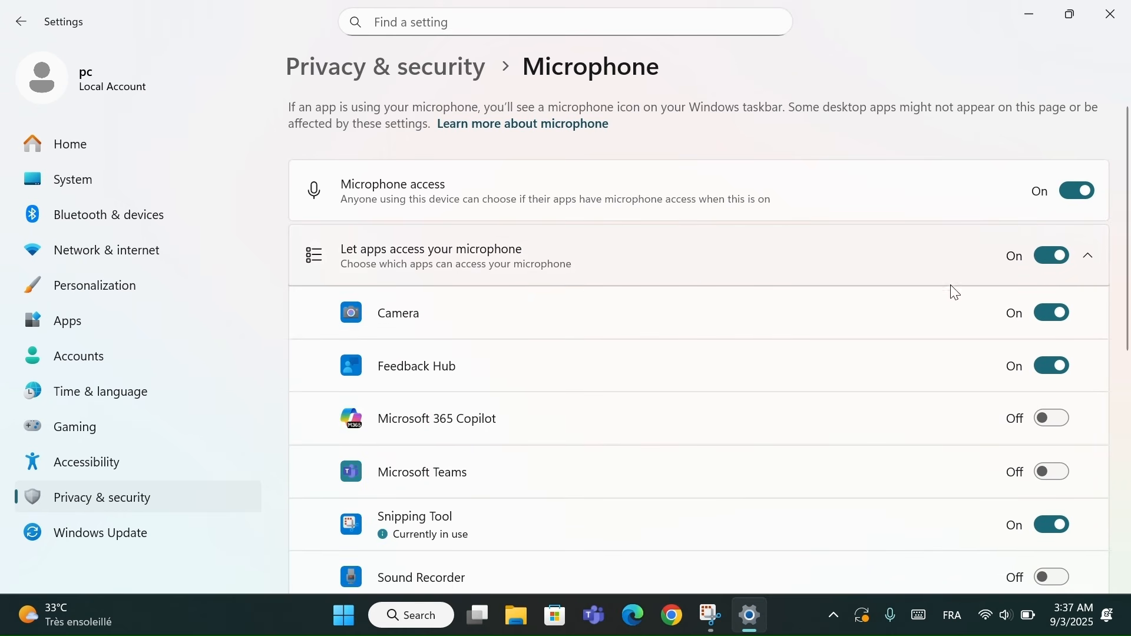
Switch microphone access off and back on for all apps, then individually for Camera and Feedback Hub
left_click(1061, 259)
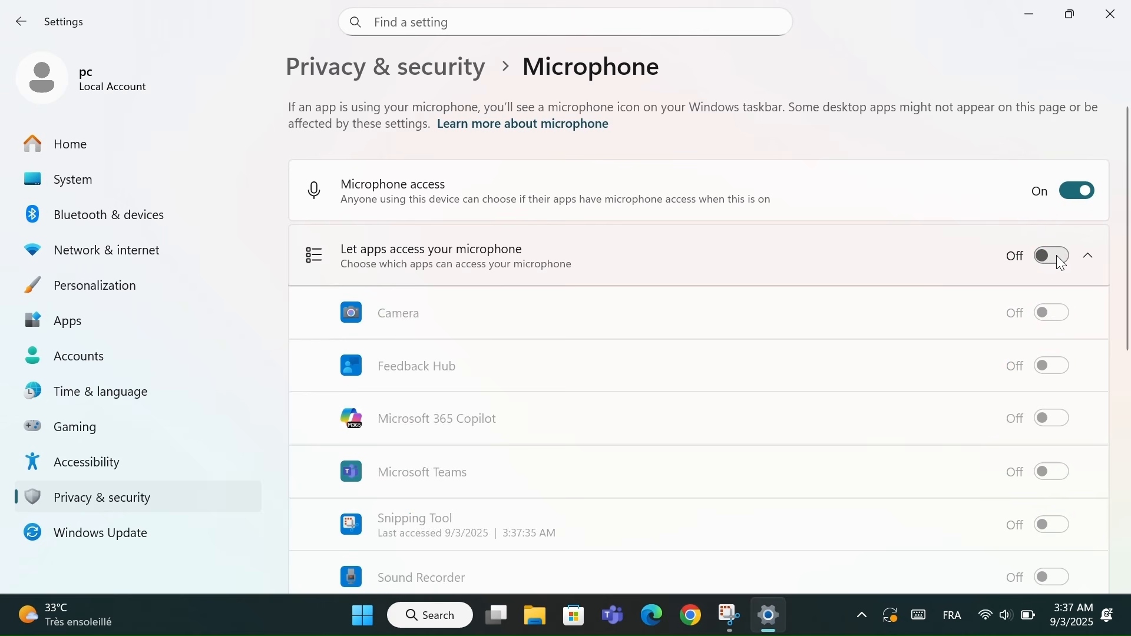
left_click(1047, 255)
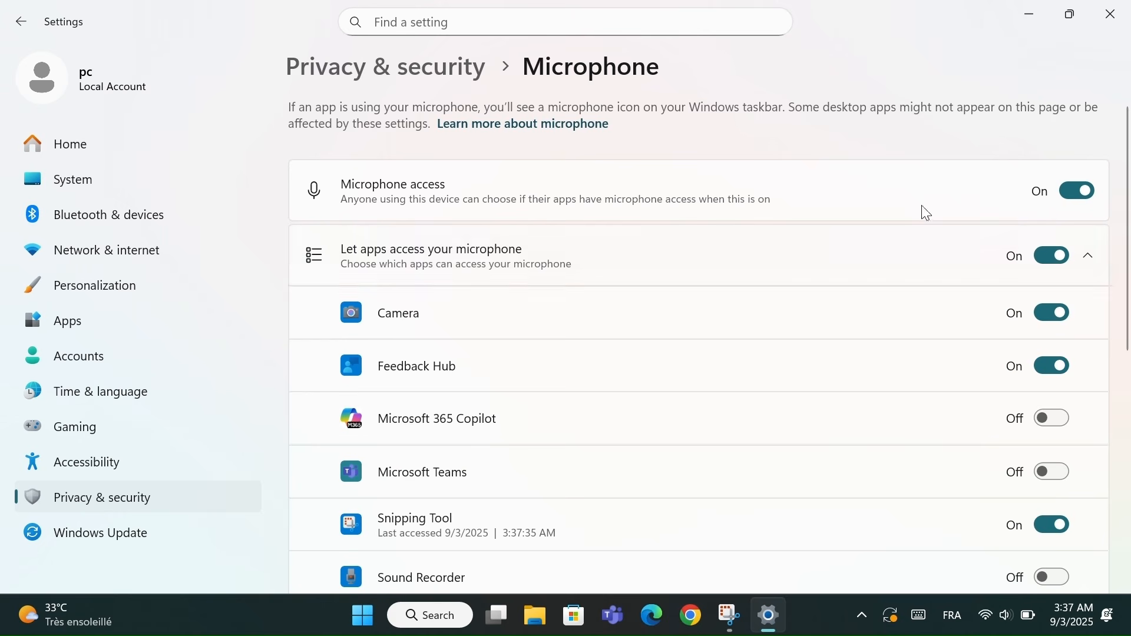
left_click(1057, 318)
left_click(1054, 314)
left_click(1055, 355)
left_click(1056, 359)
Toggle microphone access for Xbox in the app list
scroll(793, 408, "down", 5)
scroll(798, 411, "up", 3)
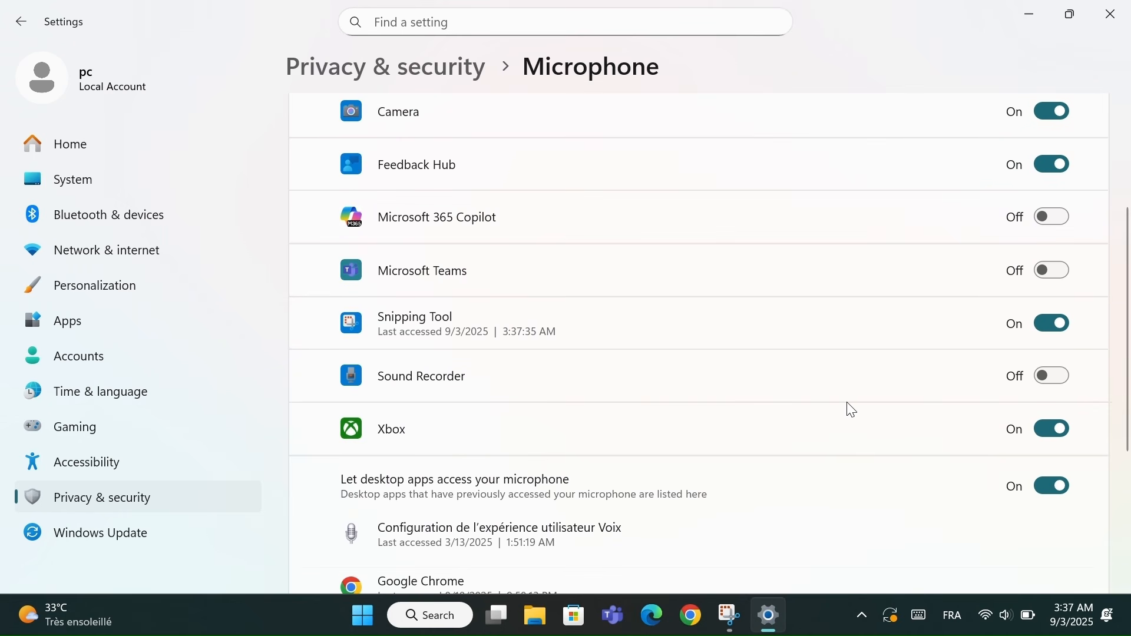
left_click(1057, 431)
scroll(813, 424, "up", 4)
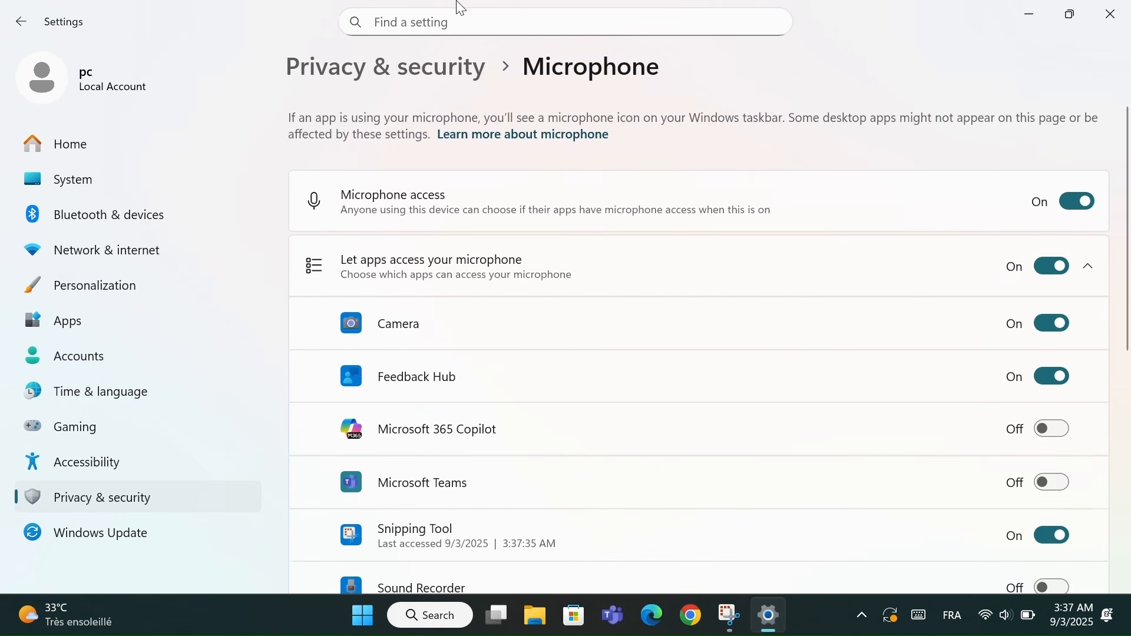
Return to Privacy & security and open the Camera page in the app permissions
left_click(405, 75)
scroll(524, 267, "down", 10)
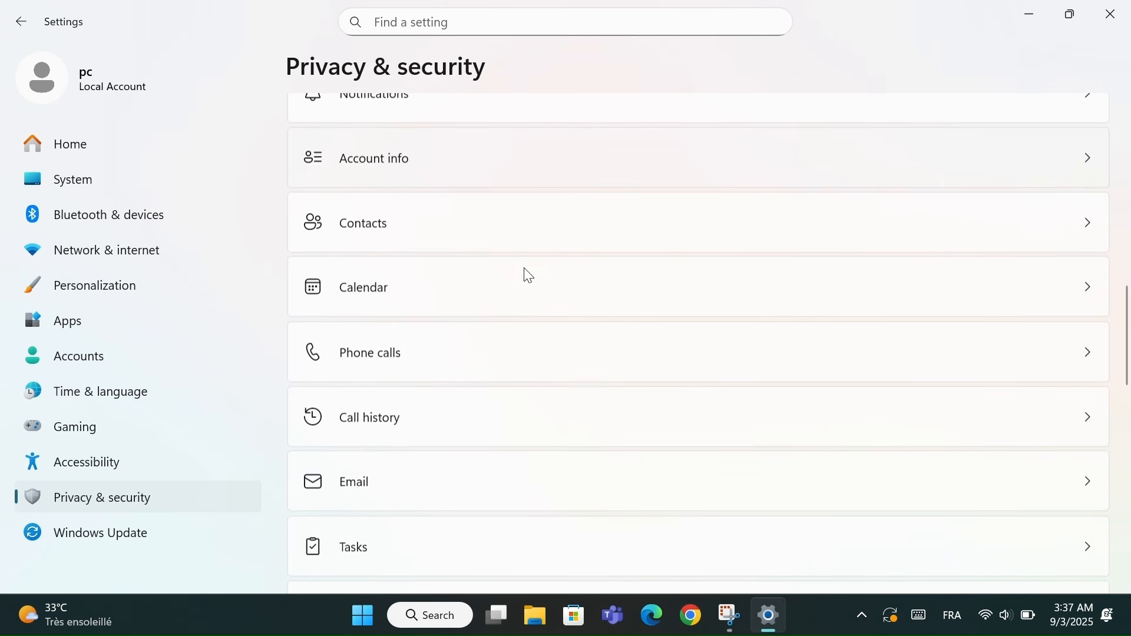
scroll(451, 150, "up", 5)
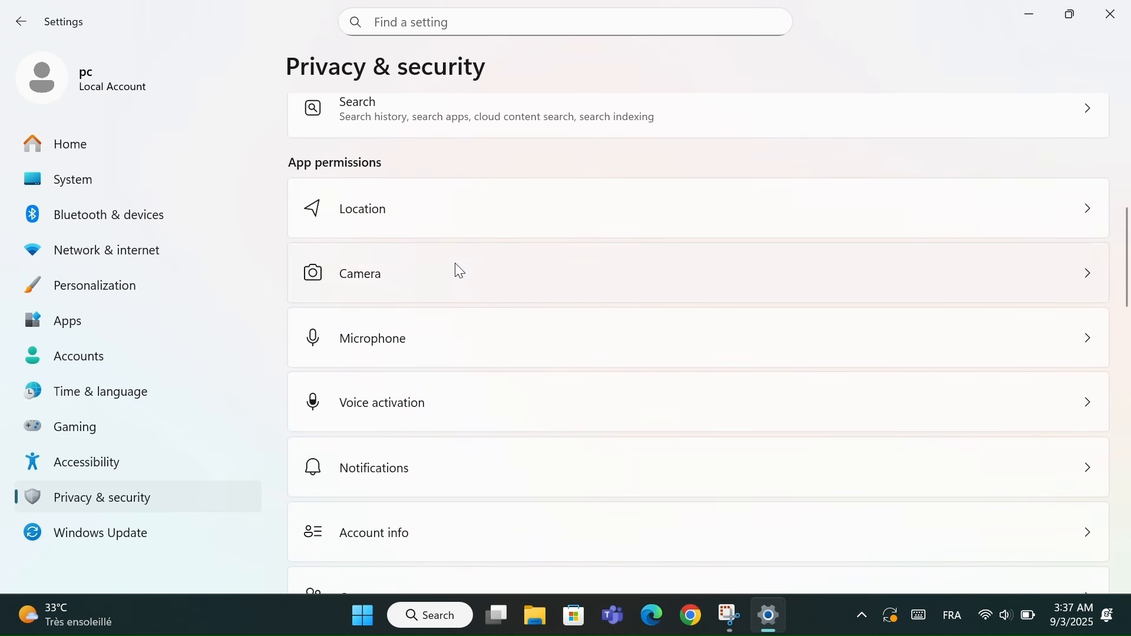
left_click(437, 289)
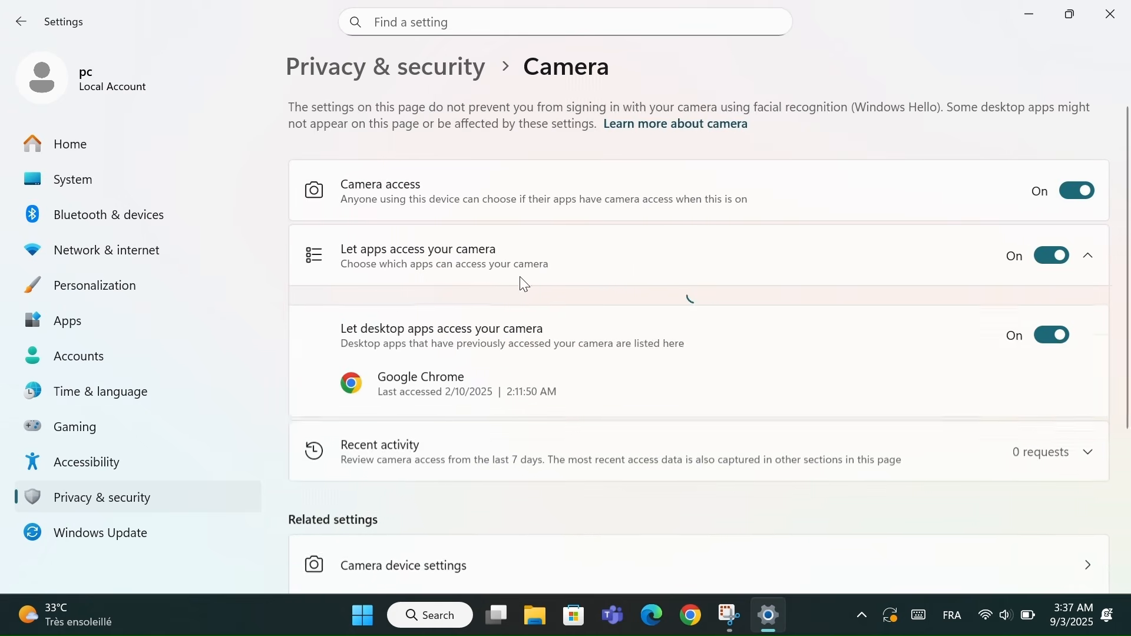
Switch Camera access off and back on, and do the same for Let apps access your camera
left_click(1093, 193)
left_click(1098, 192)
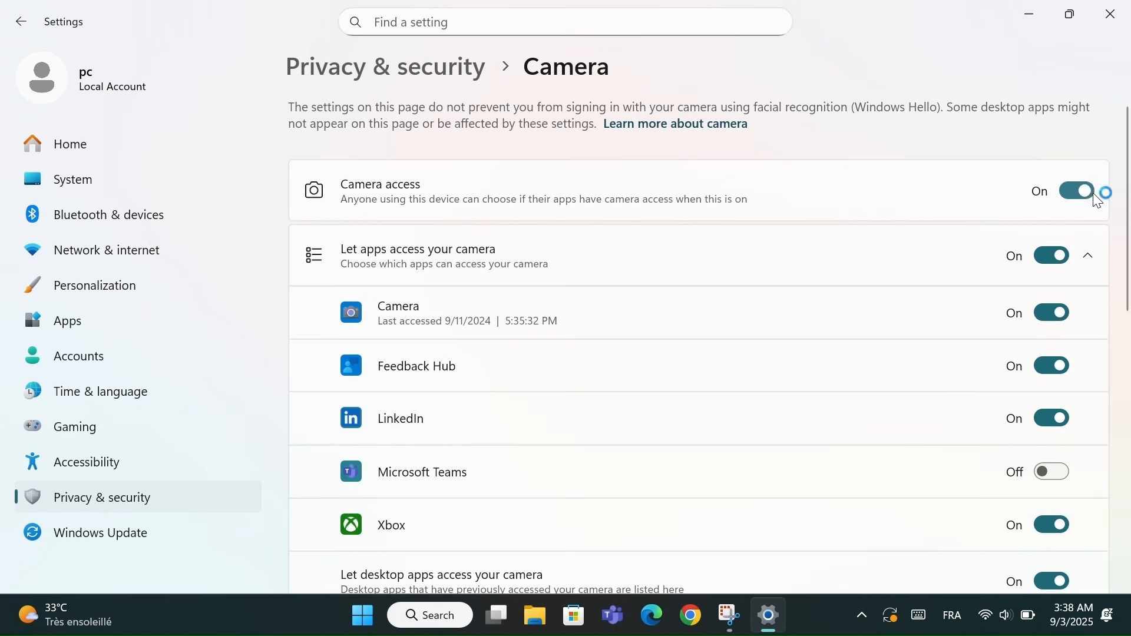
left_click(1101, 191)
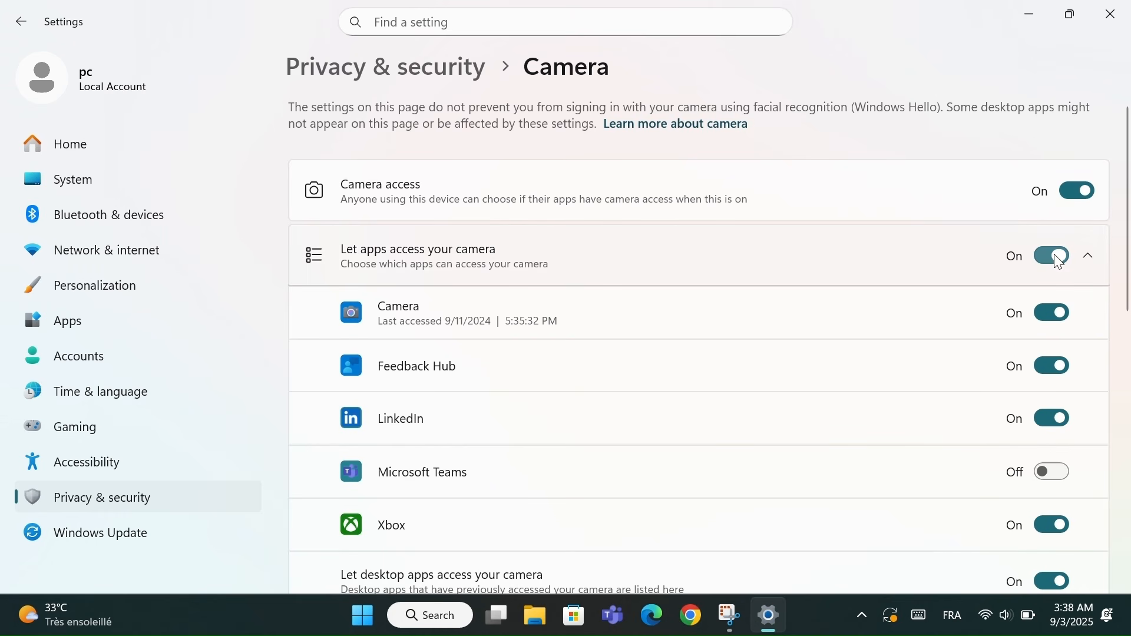
left_click(1058, 262)
left_click(1059, 266)
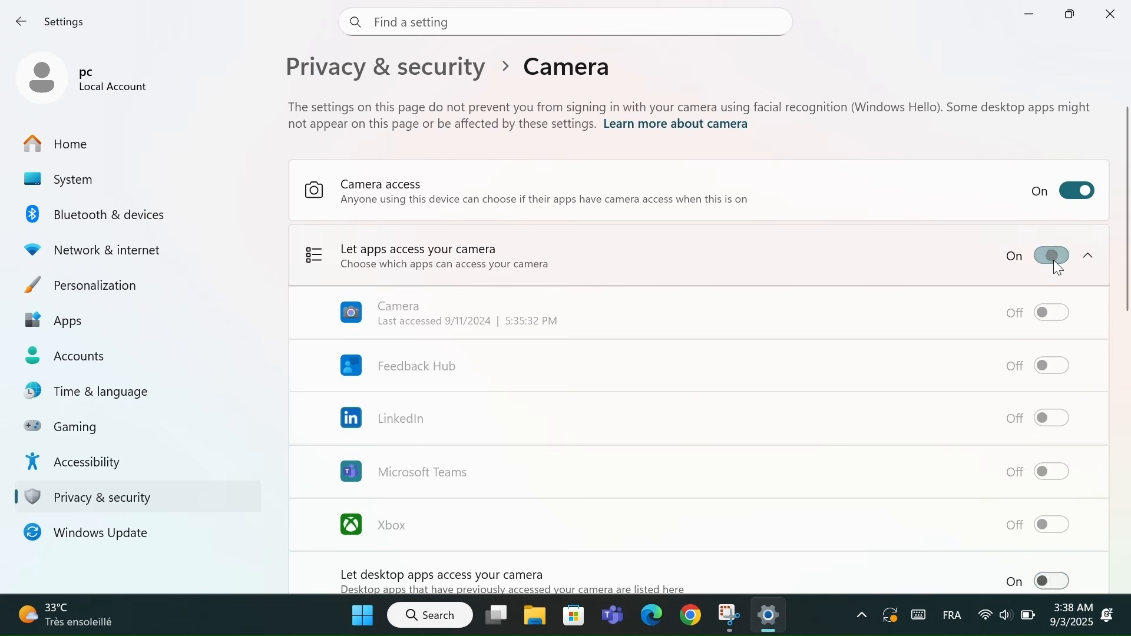
Return to Privacy & security, look through the app permissions list, and close Settings
left_click(371, 61)
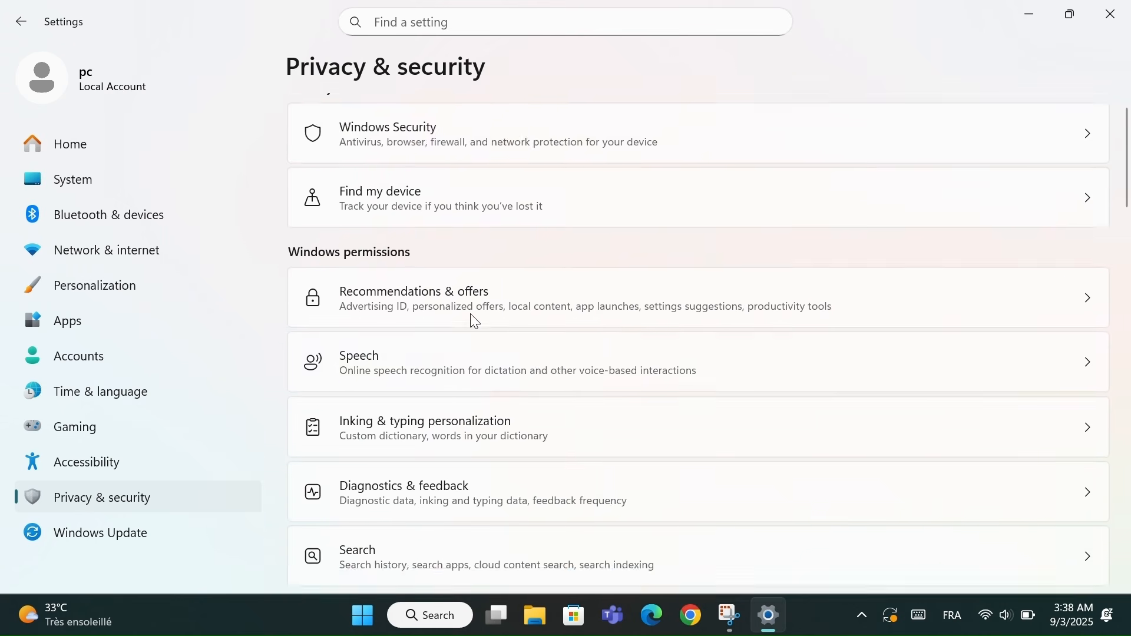
scroll(475, 322, "down", 8)
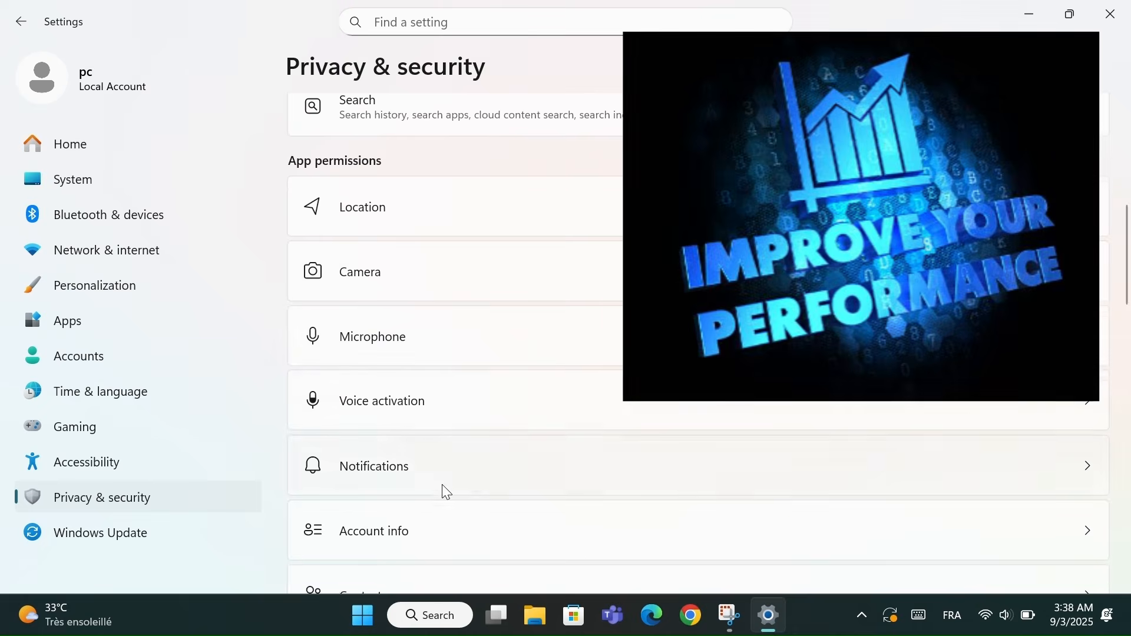
scroll(446, 492, "down", 2)
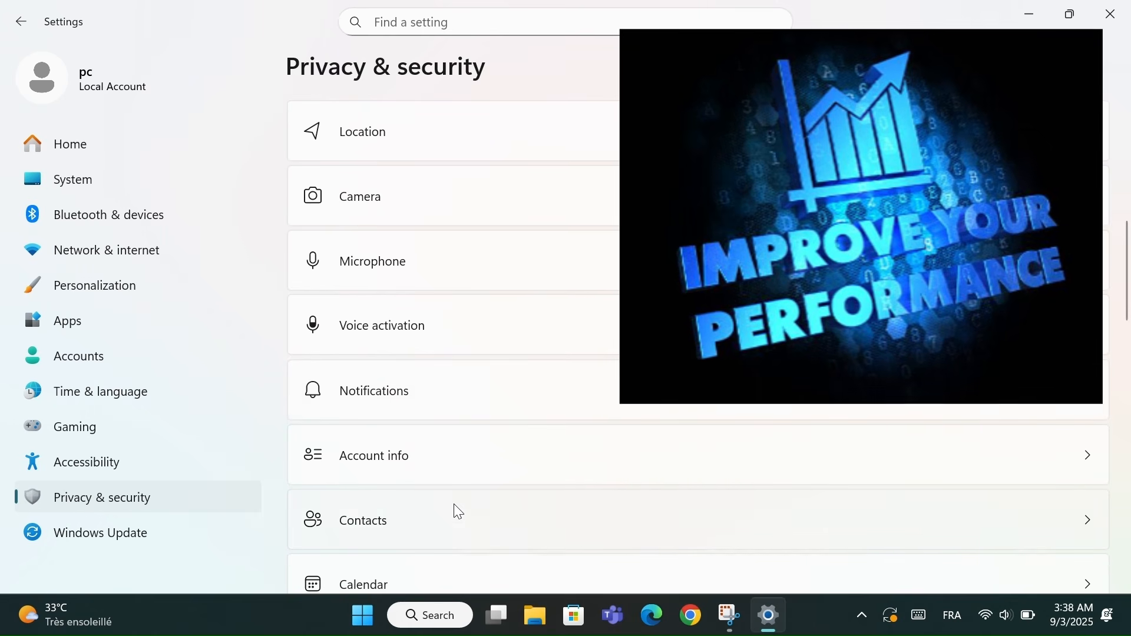
scroll(454, 505, "up", 10)
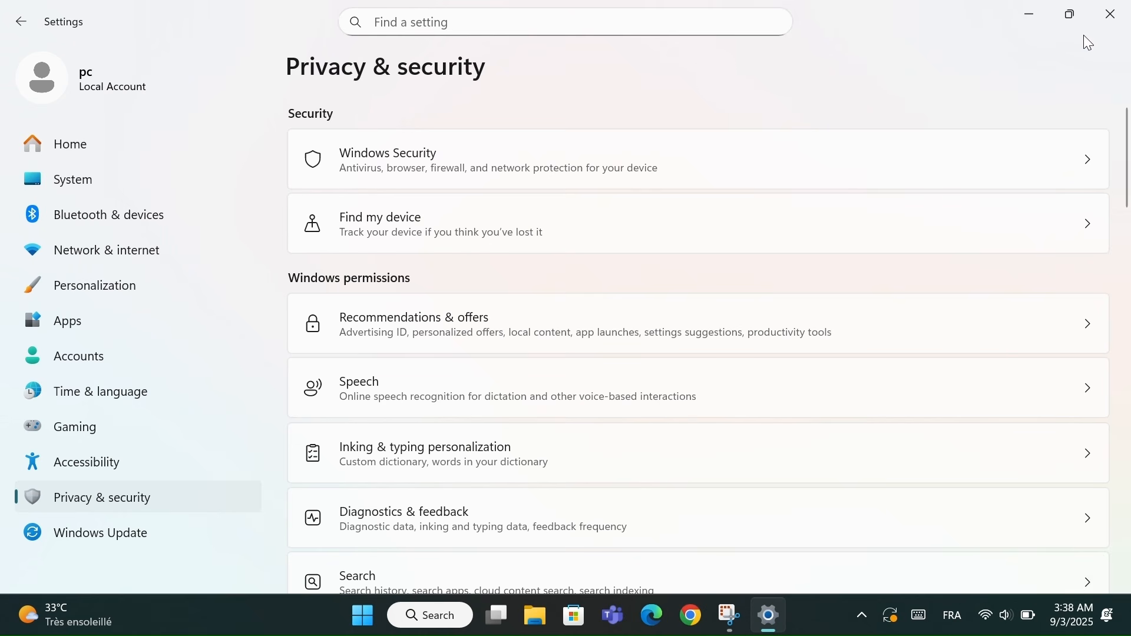
left_click(1123, 7)
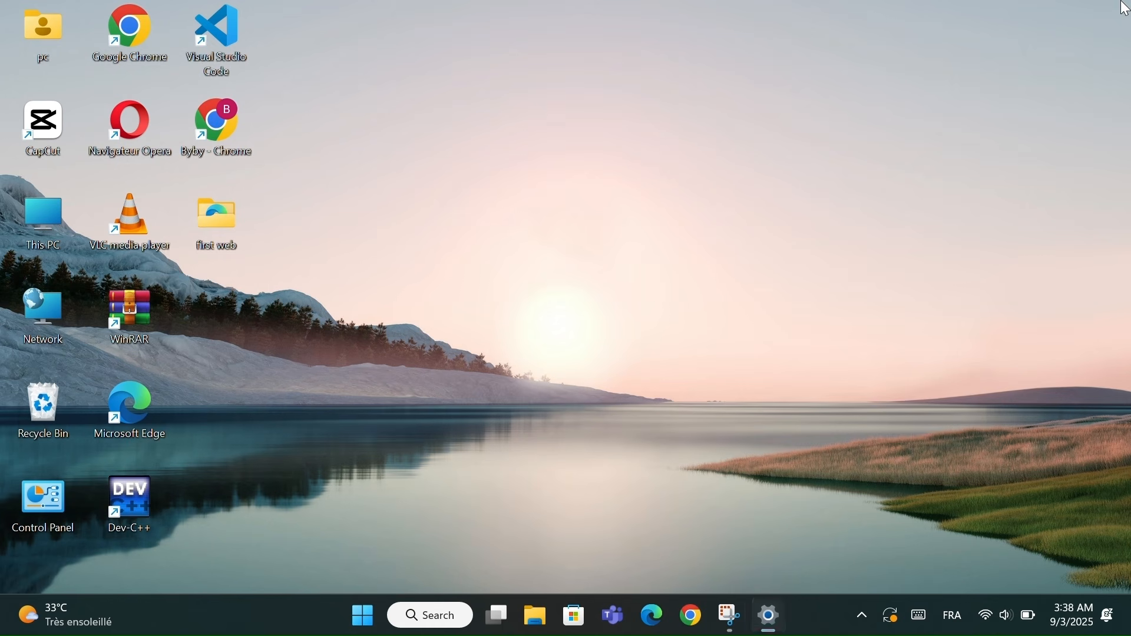
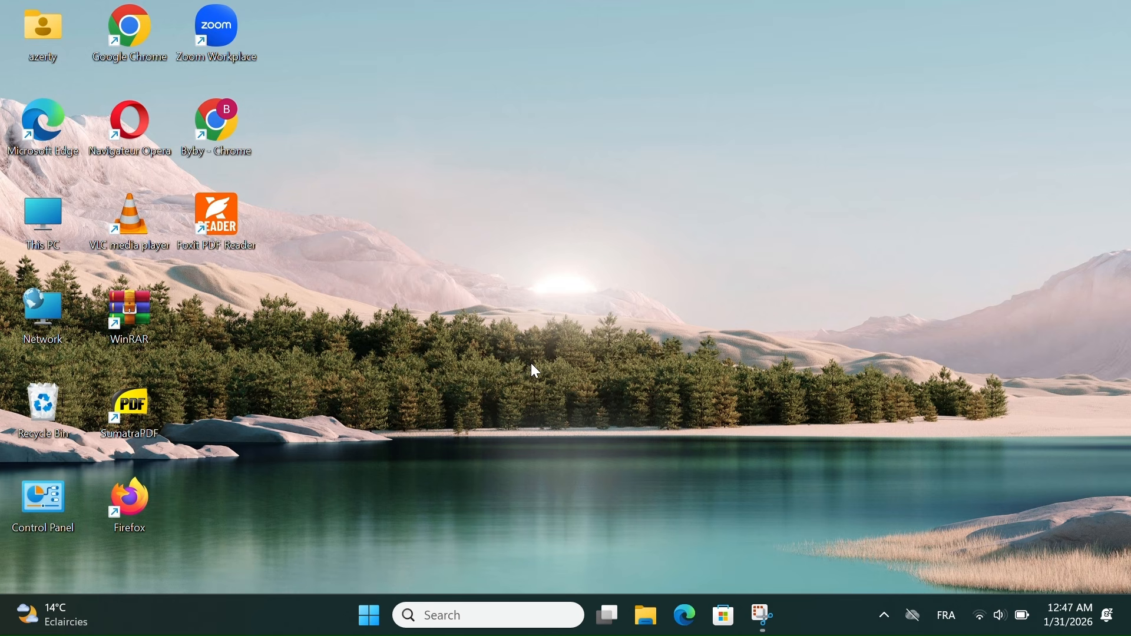
Launch File Explorer as the first app pinned to the taskbar and close its window
key("super+1")
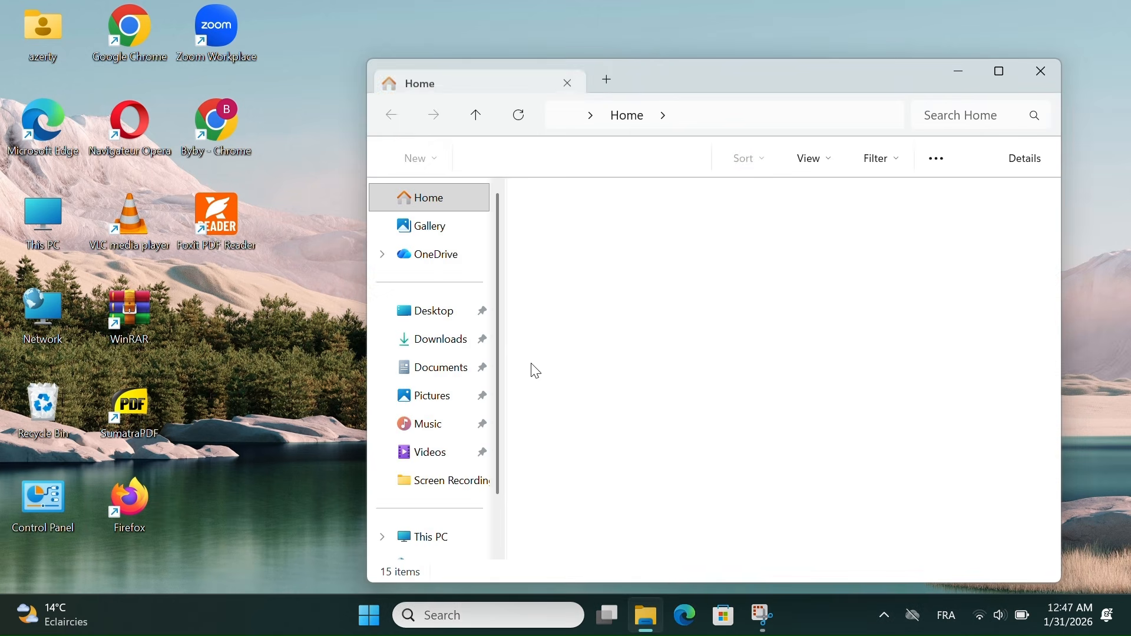
left_click(1030, 71)
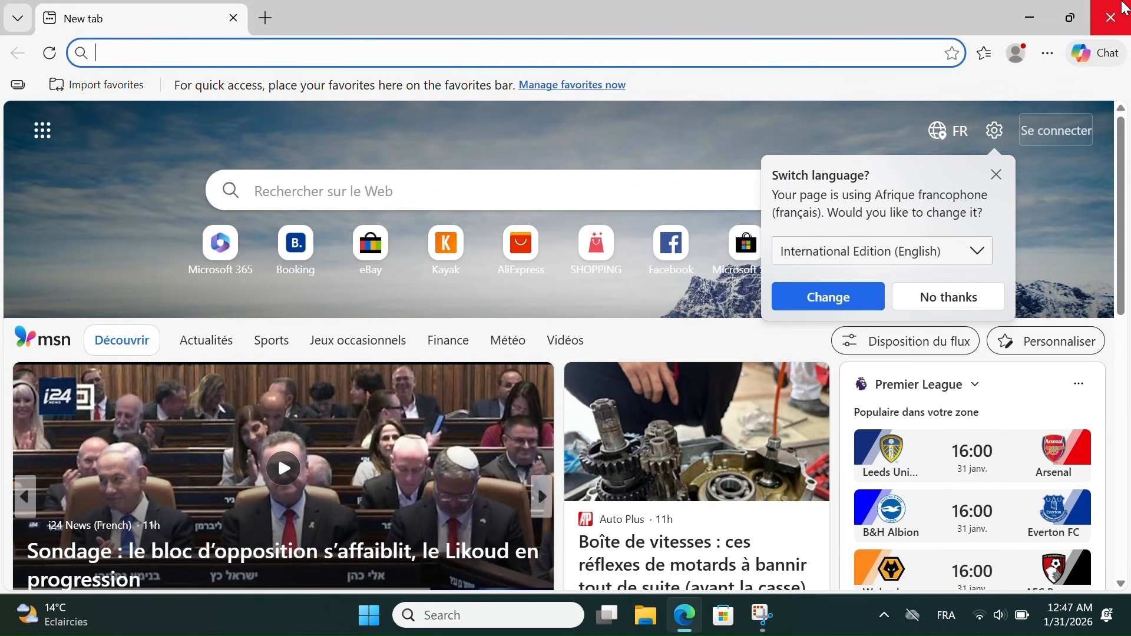
Close the Edge window, and launch and close Microsoft Store as the third app pinned to the taskbar
left_click(1125, 7)
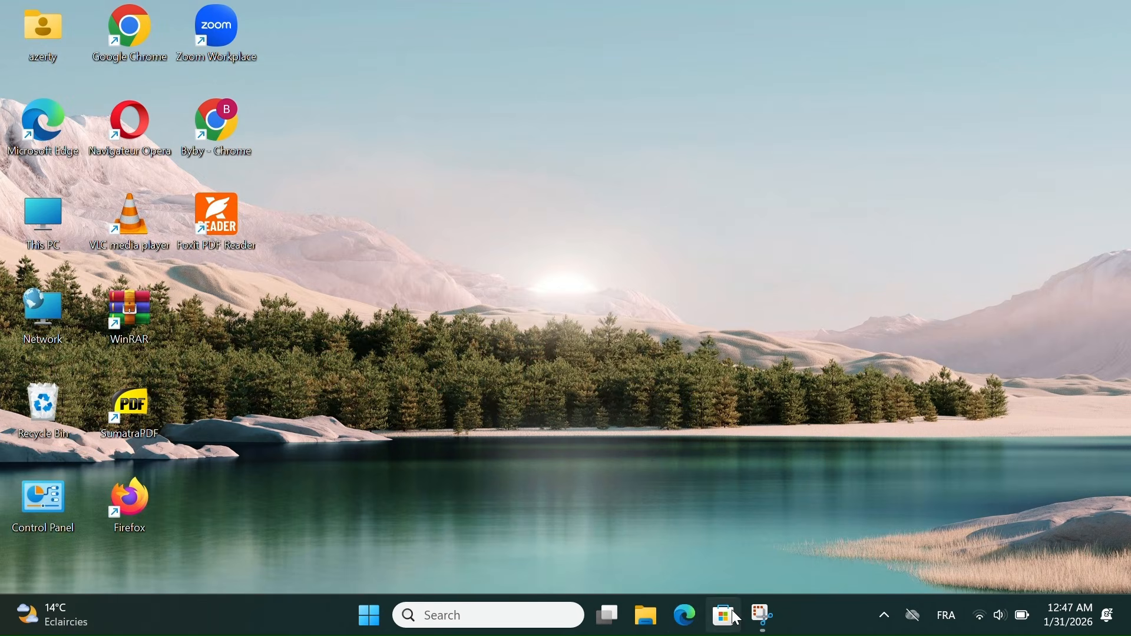
key("super+3")
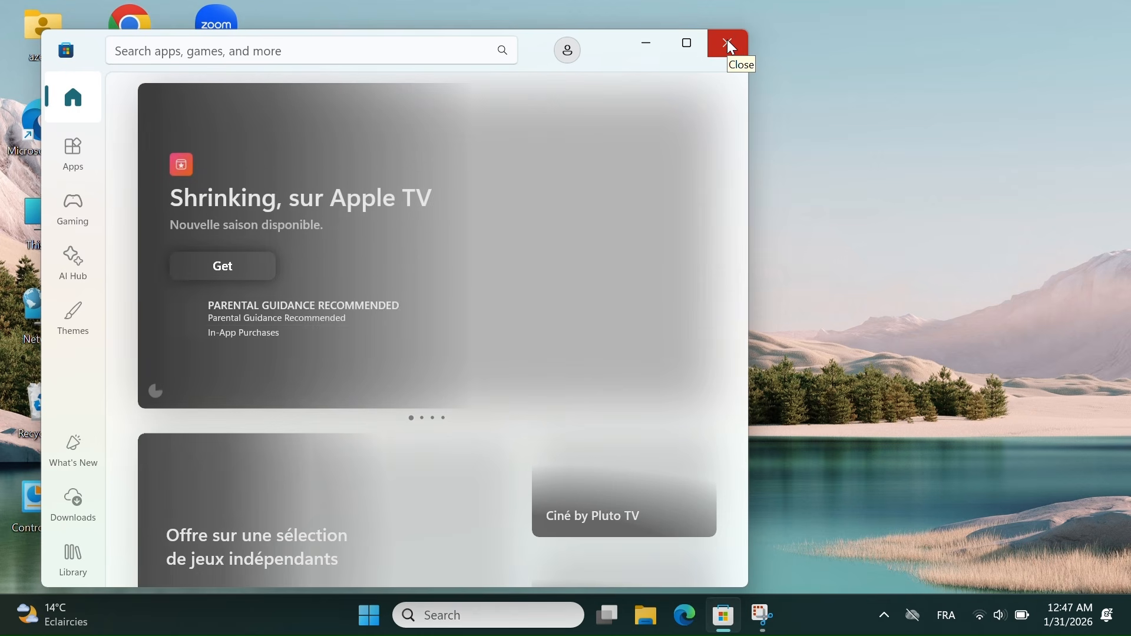
left_click(727, 42)
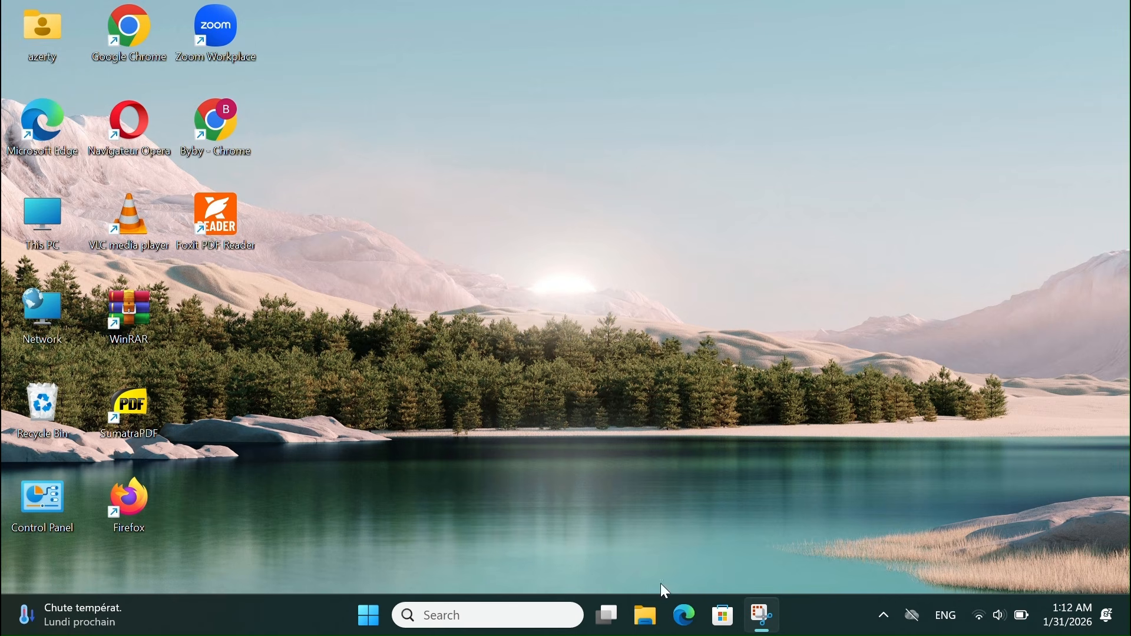
Open Microsoft Store and File Explorer from the taskbar, closing each window with the close-window shortcut
left_click(725, 617)
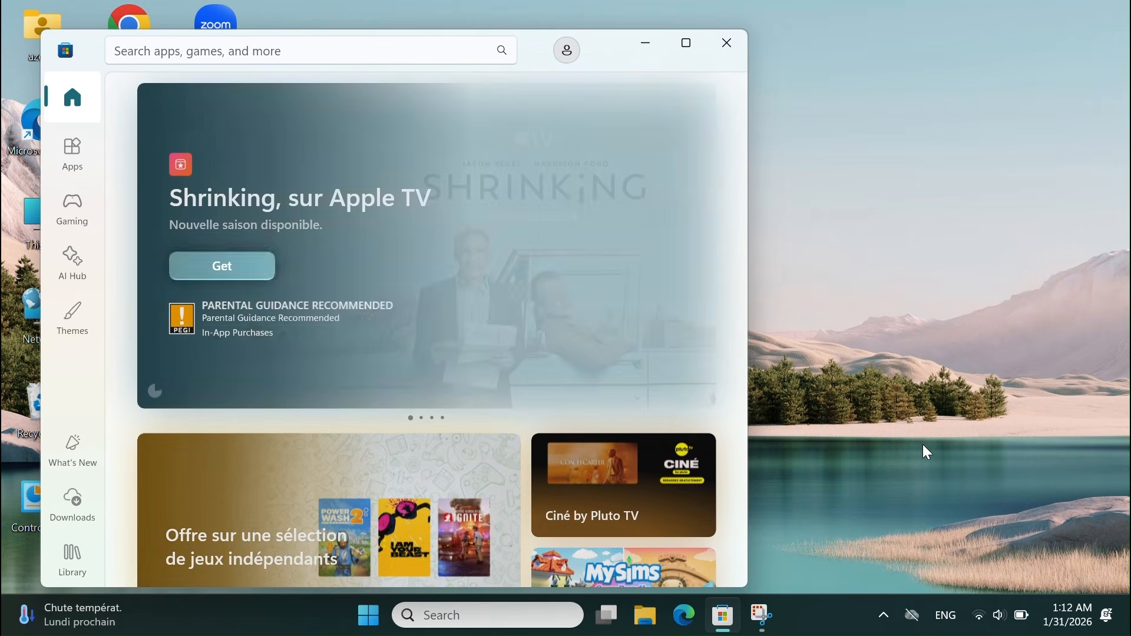
key("alt+F4")
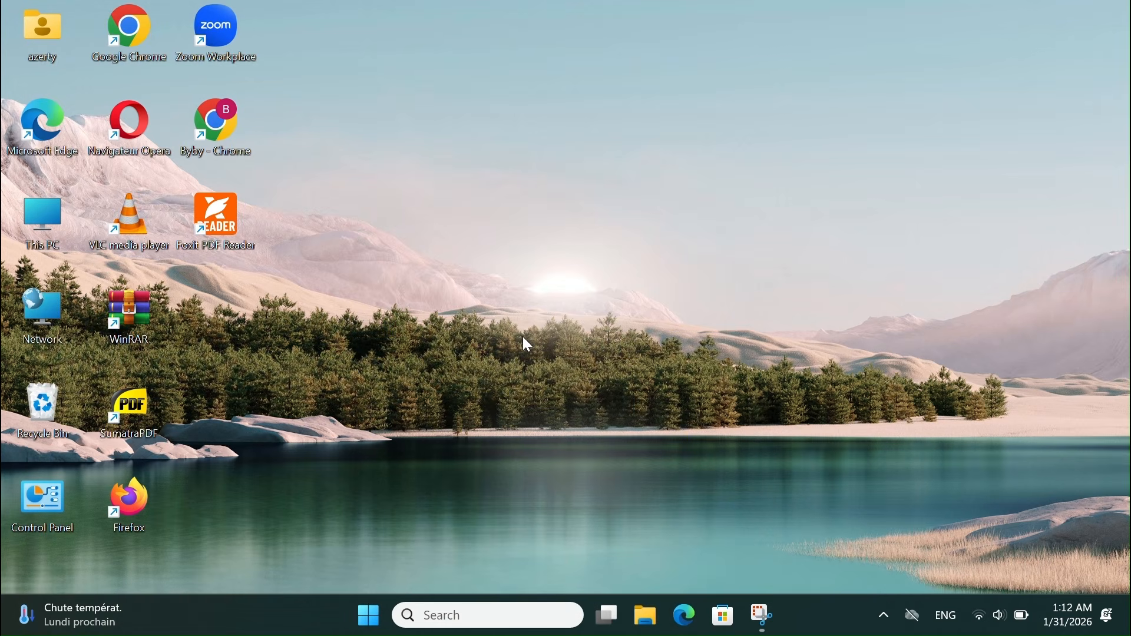
left_click(648, 602)
key("alt+F4")
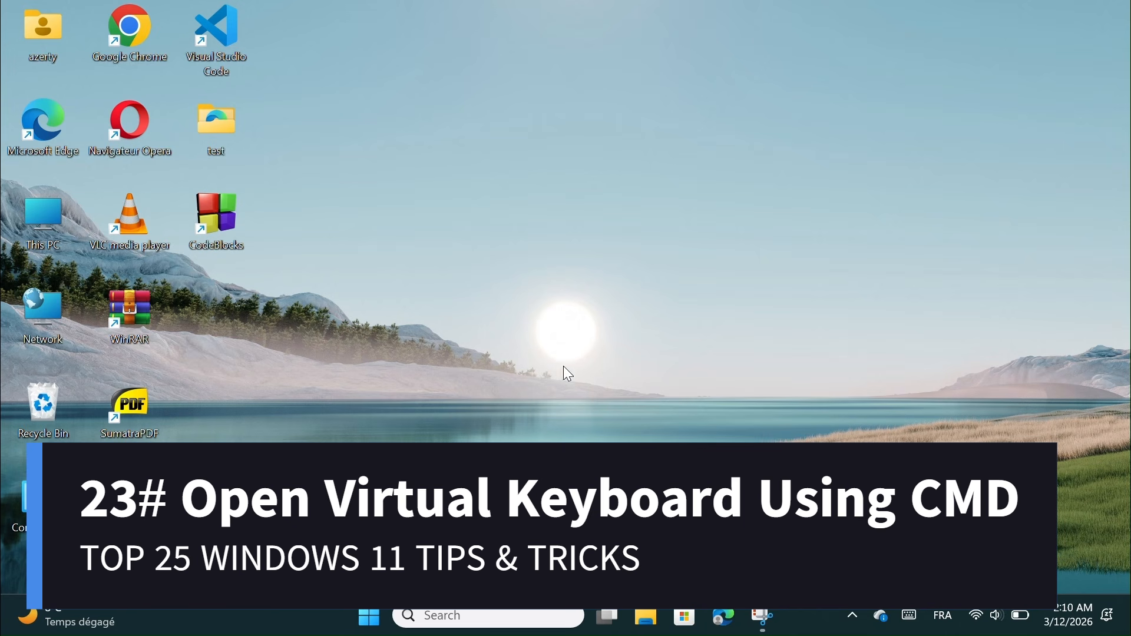
Open Command Prompt from the taskbar search and run osk to launch the On-Screen Keyboard
left_click(493, 607)
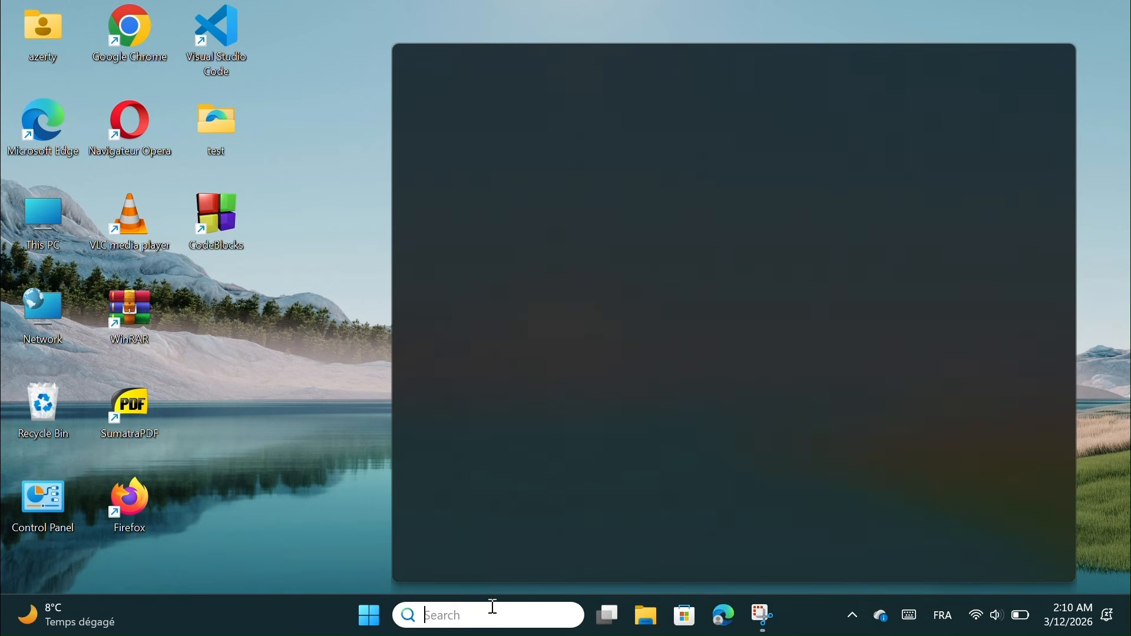
type("cmd")
key("Return")
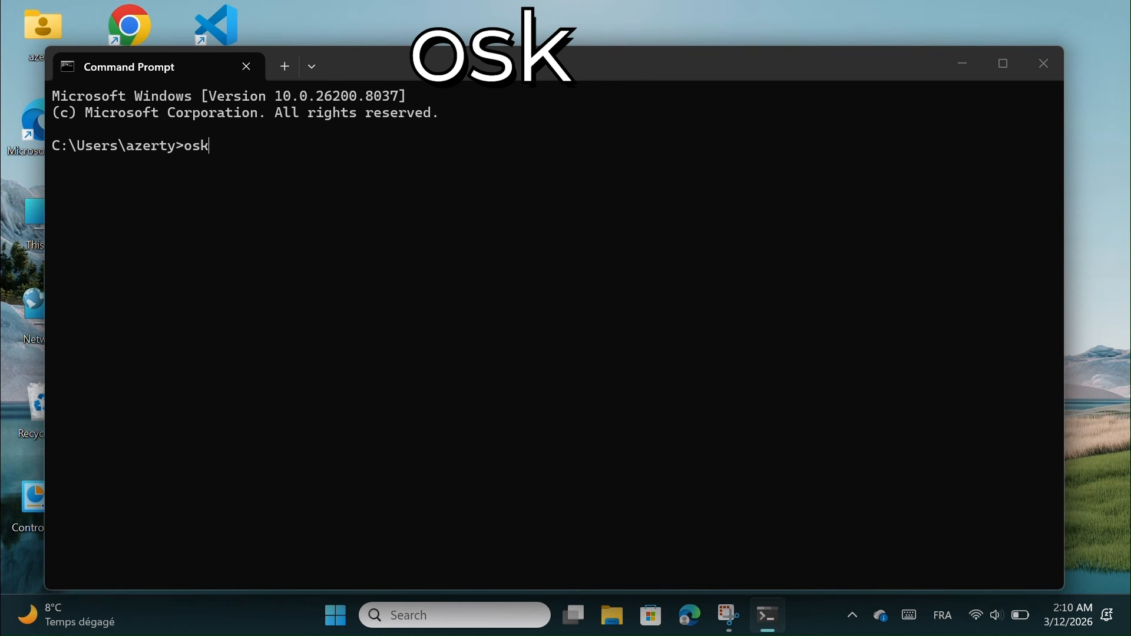
type("osk")
key("Return")
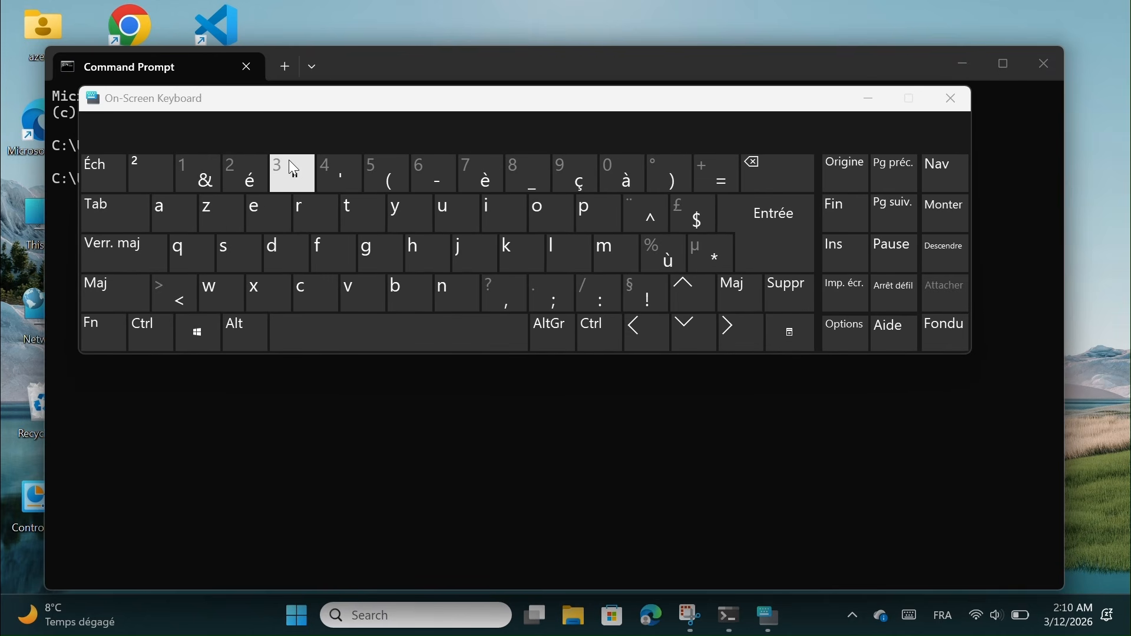
Reposition the On-Screen Keyboard and use it to enter hhhhhhh in the taskbar search
left_click_drag(400, 110, 434, 141)
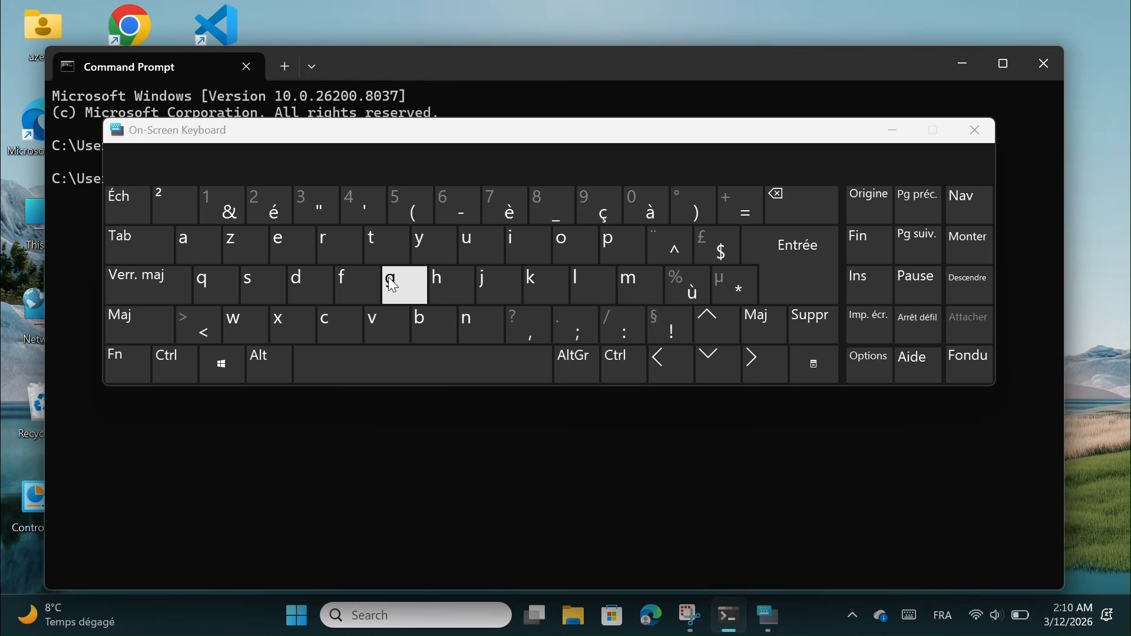
left_click(429, 614)
left_click(464, 283)
left_click(464, 283)
left_click(464, 283)
left_click(464, 283)
left_click(464, 283)
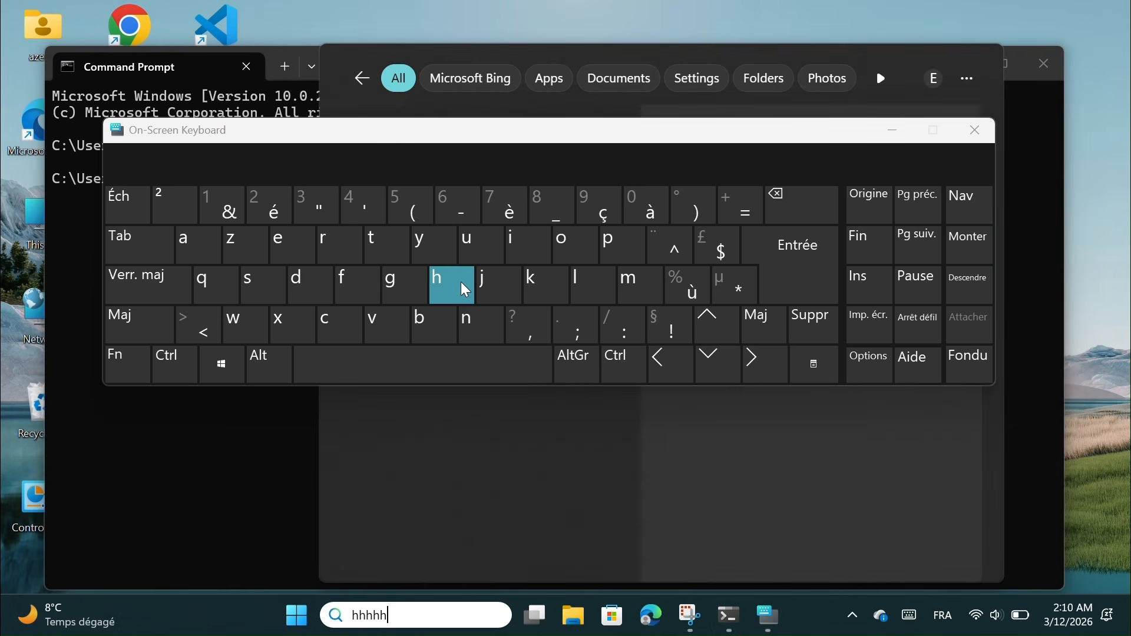
left_click(466, 284)
left_click(465, 284)
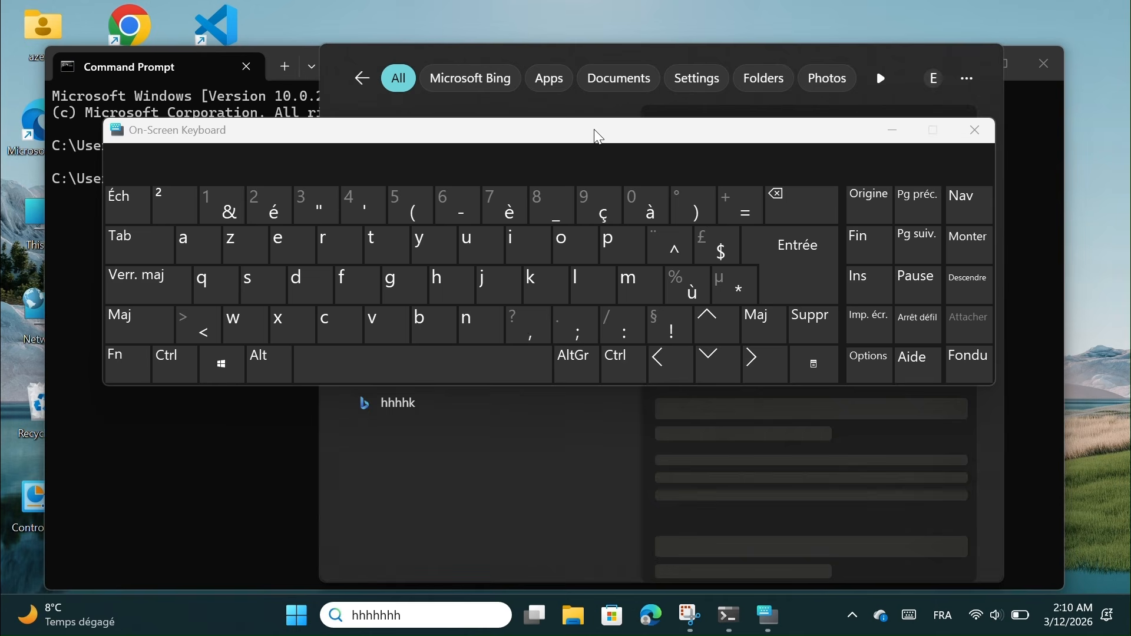
Move the On-Screen Keyboard lower, dismiss the search results and close Command Prompt
left_click_drag(599, 137, 600, 252)
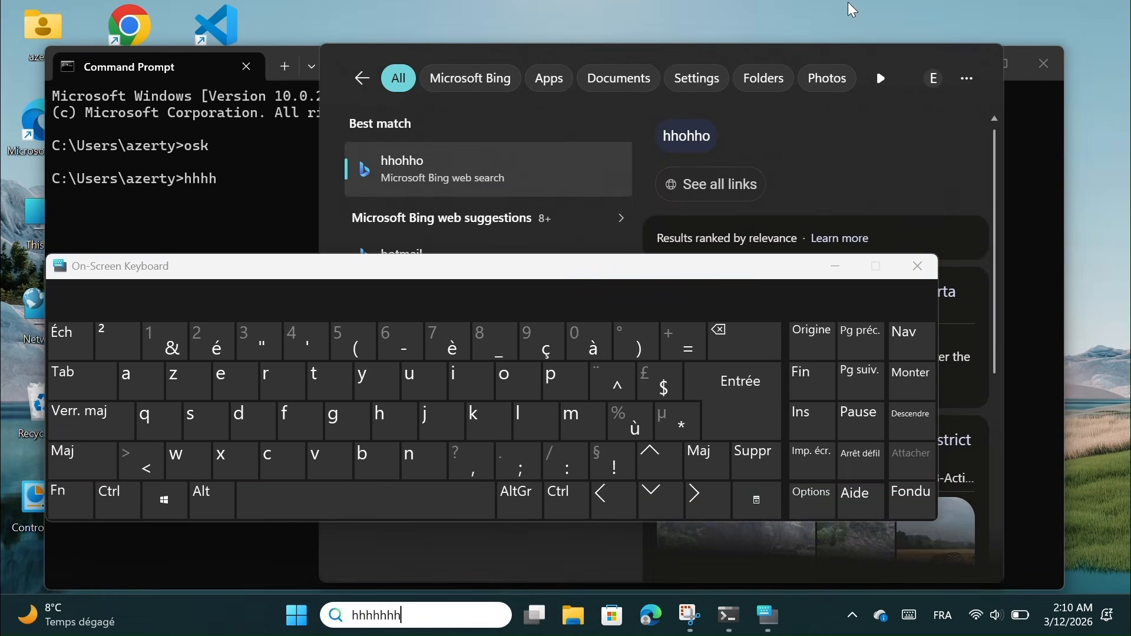
left_click(895, 10)
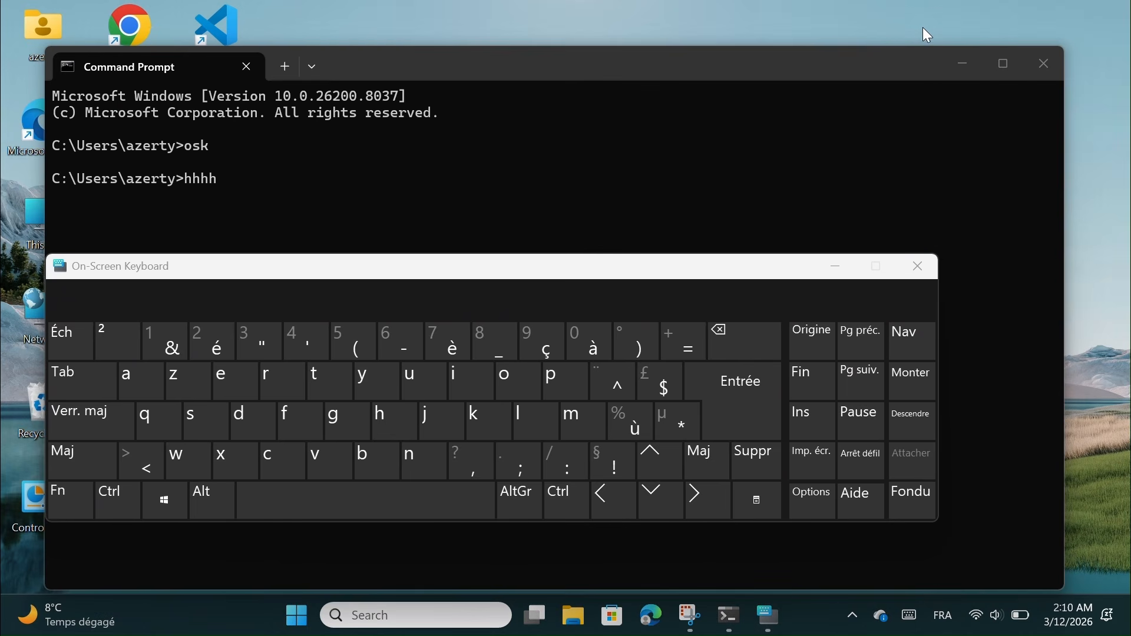
left_click(1045, 66)
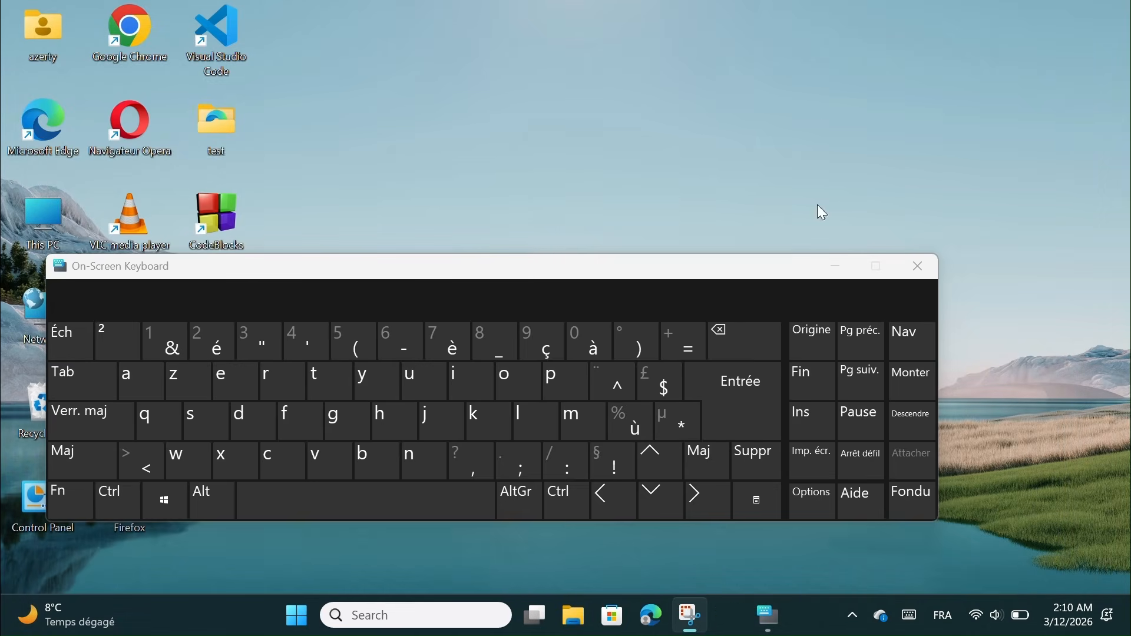
Open the Start menu with the On-Screen Keyboard's Windows key, dismiss it, and close the keyboard
left_click_drag(708, 274, 821, 222)
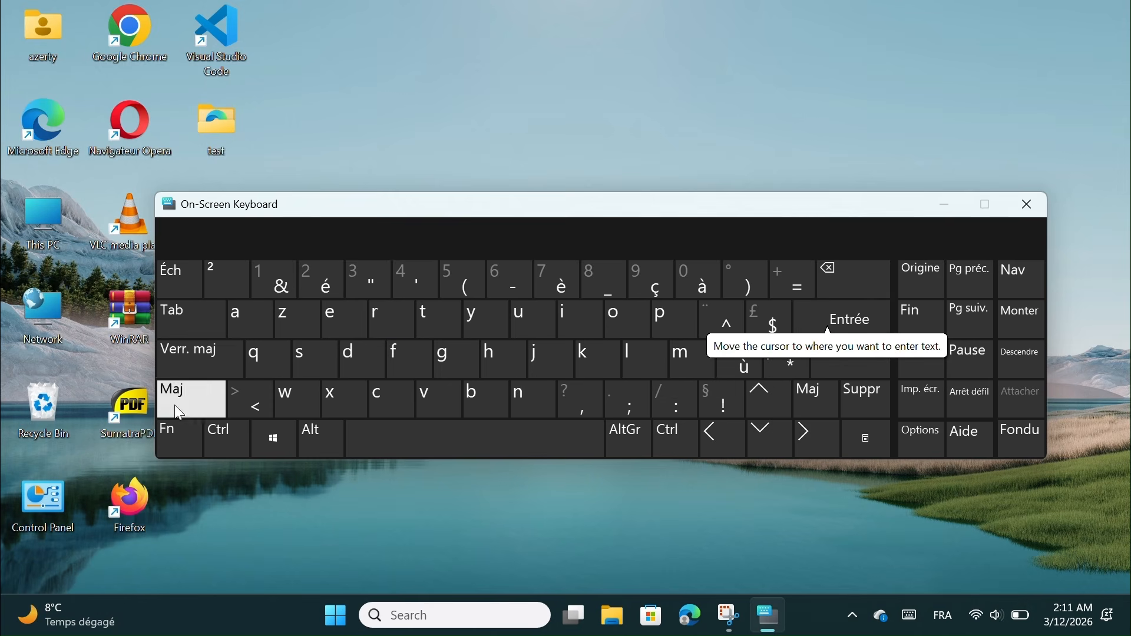
left_click(271, 446)
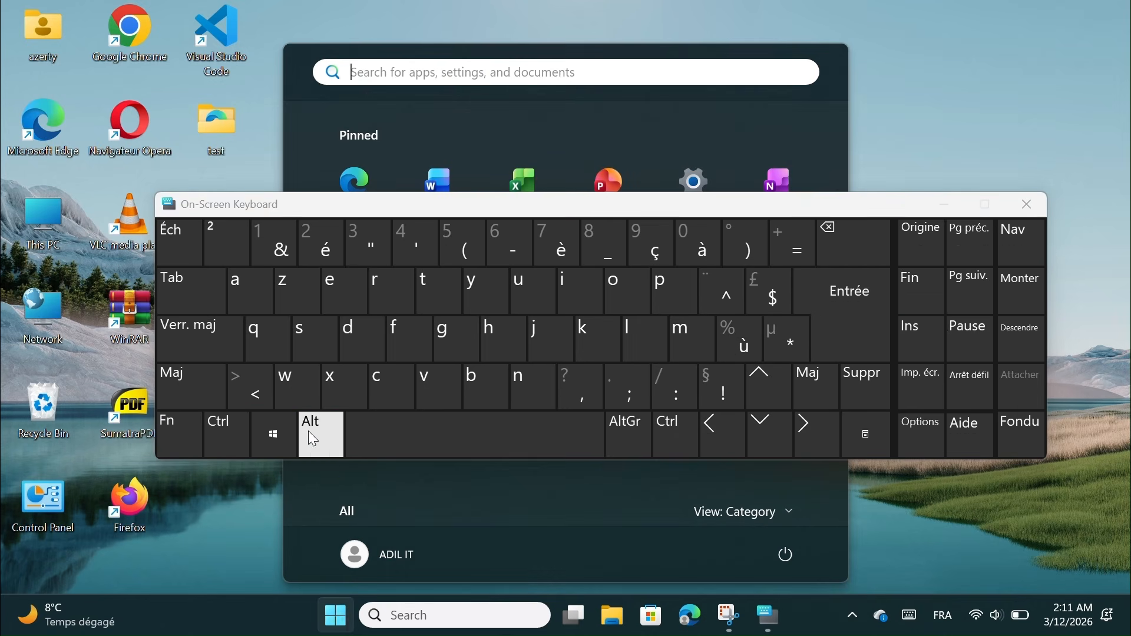
left_click(957, 120)
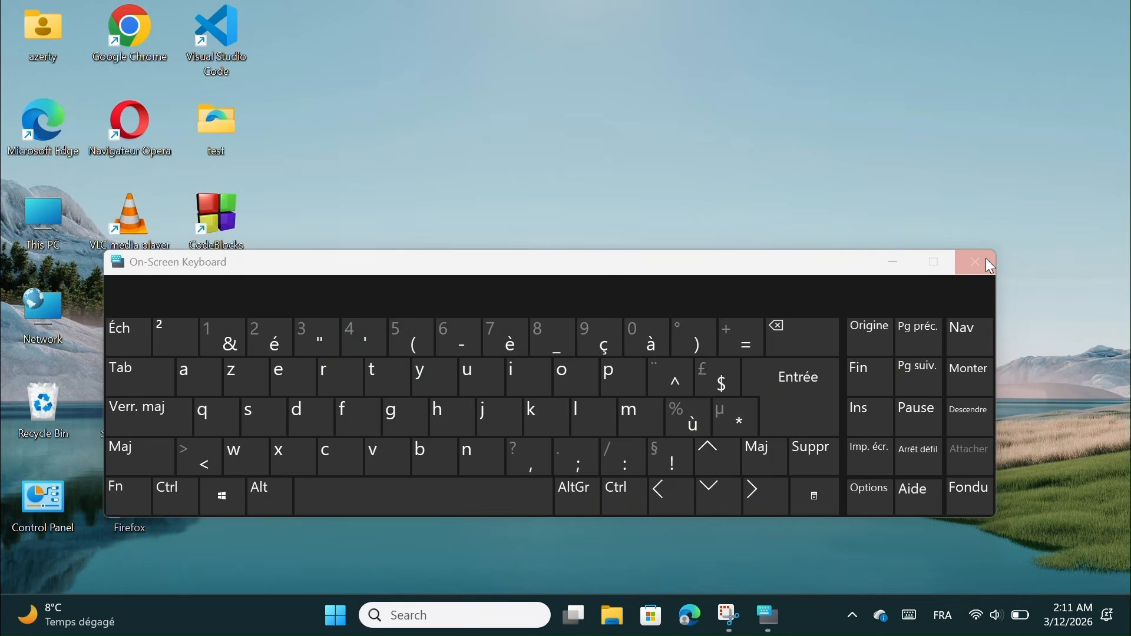
left_click(986, 260)
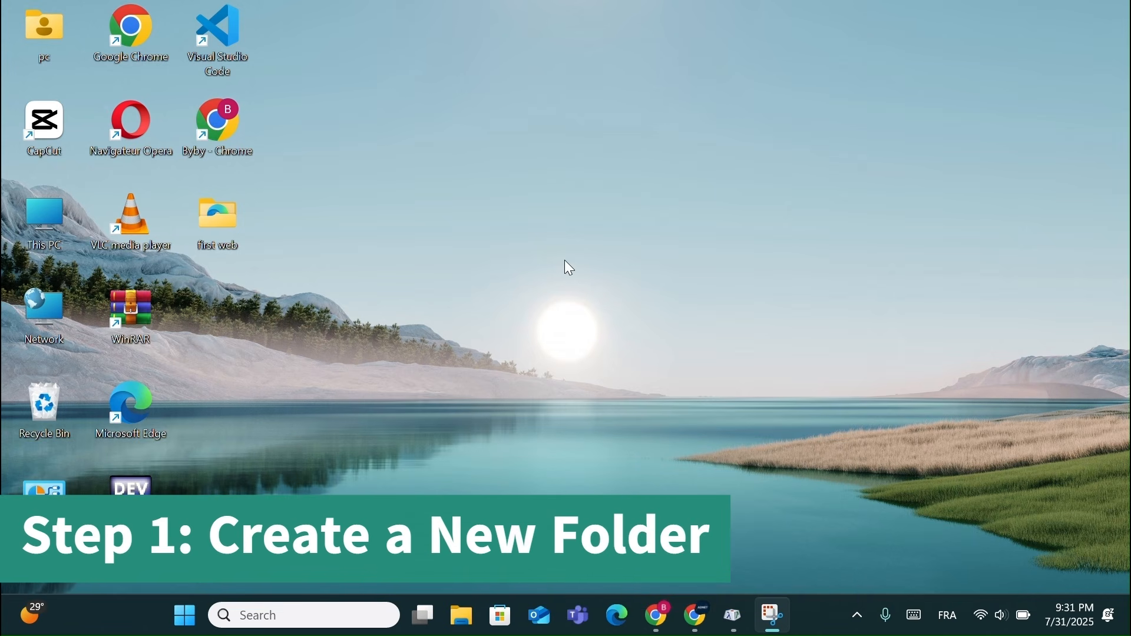
Create a new folder on the desktop, keeping its default name
right_click(563, 182)
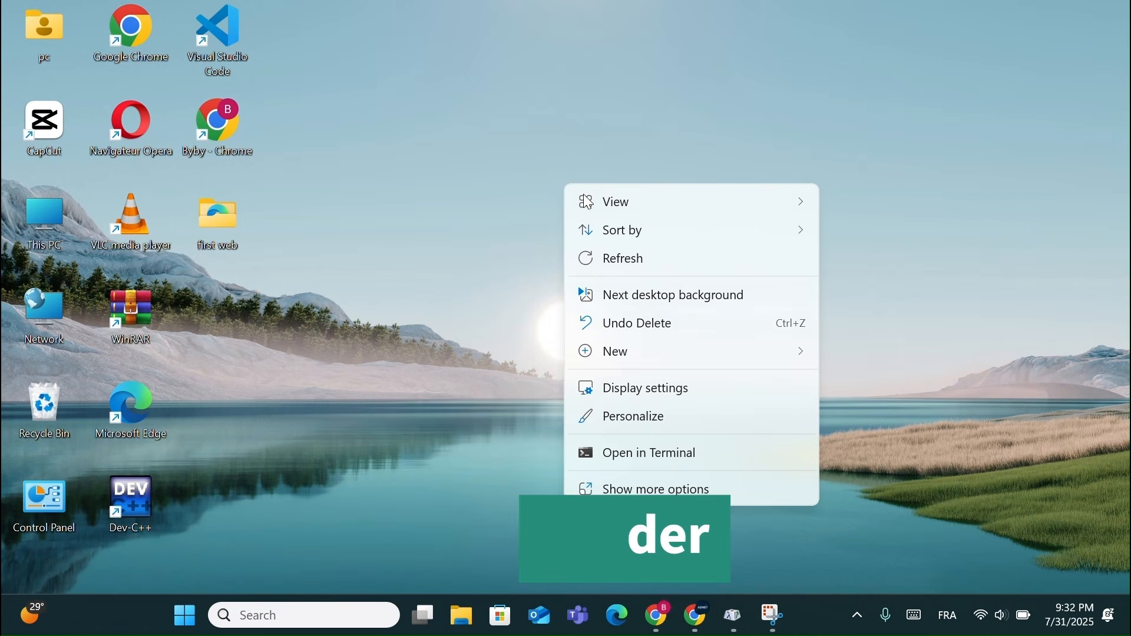
mouse_move(634, 355)
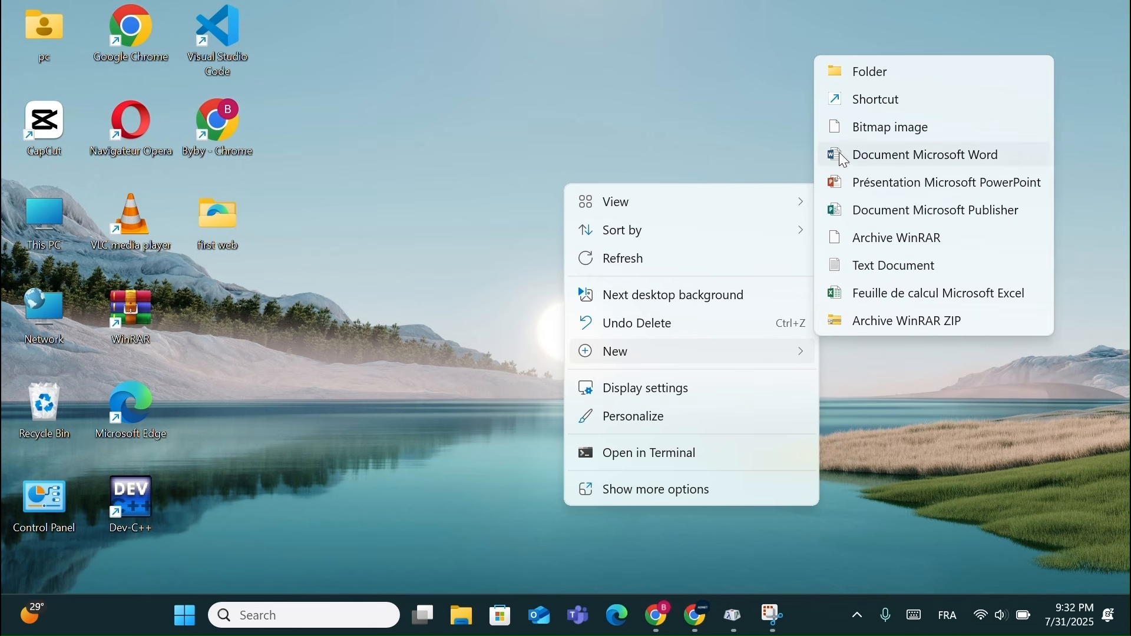
left_click(887, 77)
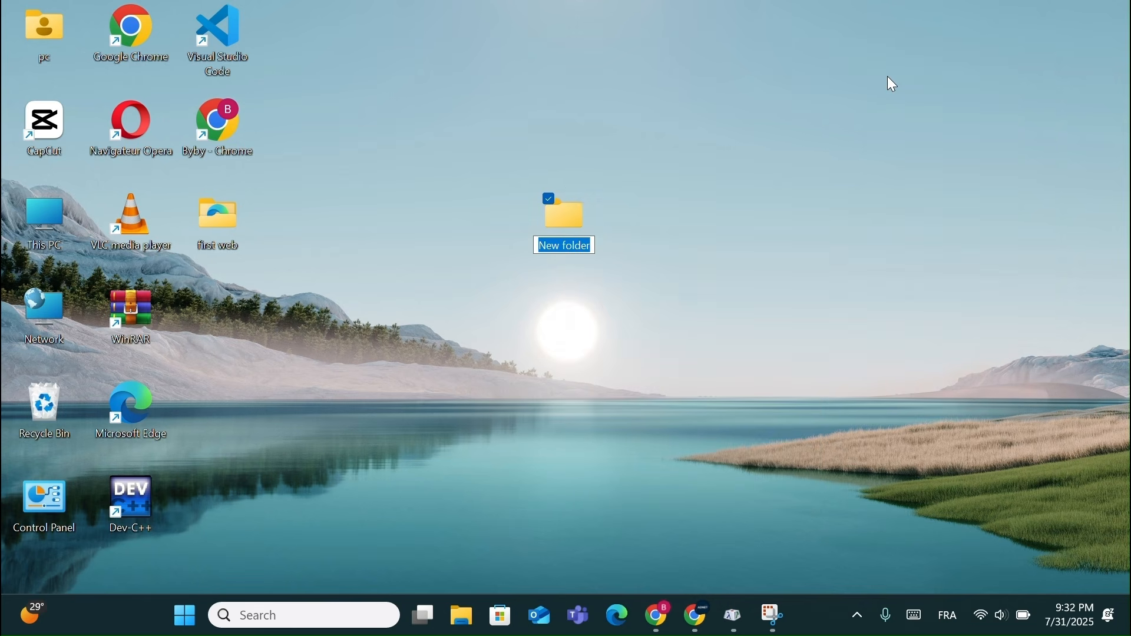
key("Return")
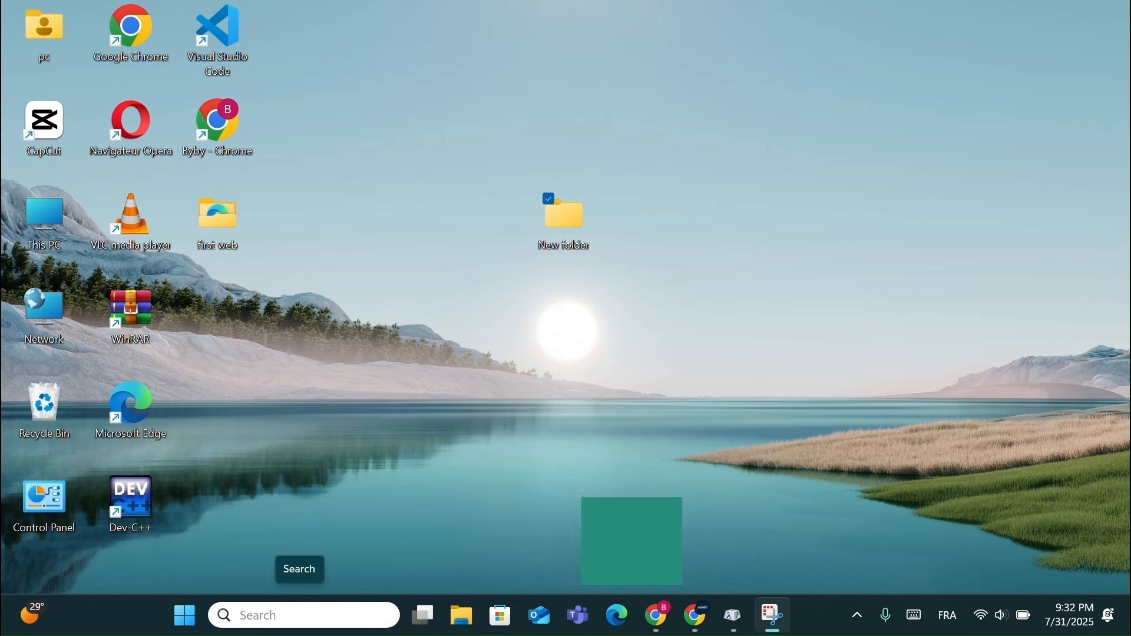
Search for character and open Character Map
left_click(296, 615)
type("character")
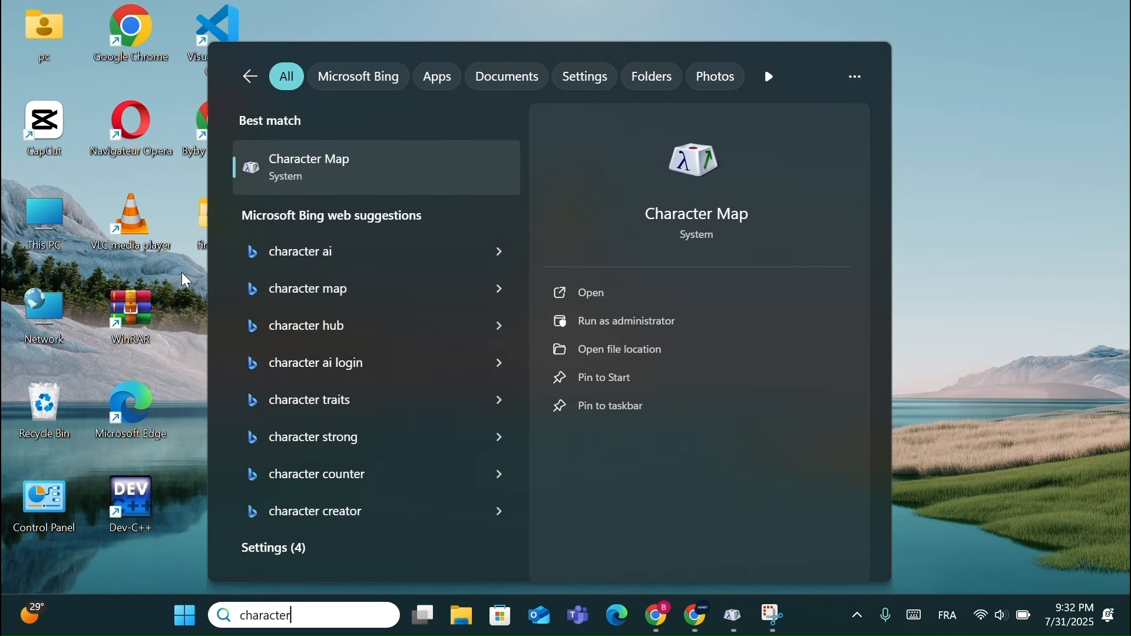
left_click(382, 177)
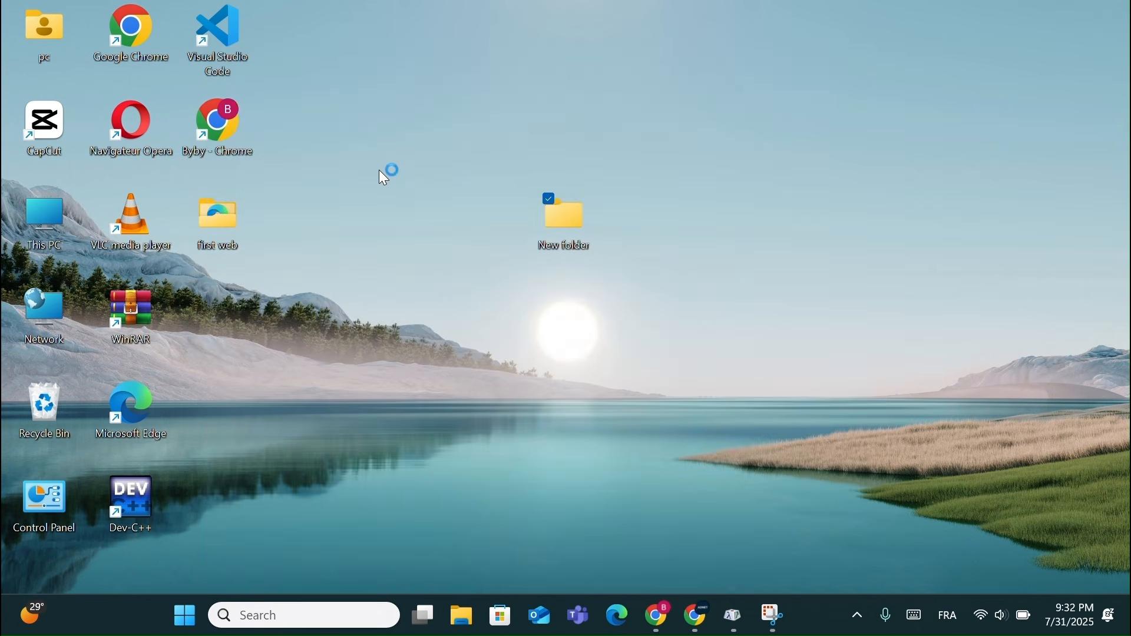
Select the blank U+200B Zero Width Space character in the Arial font for copying, and minimize Character Map
scroll(432, 142, "down", 1)
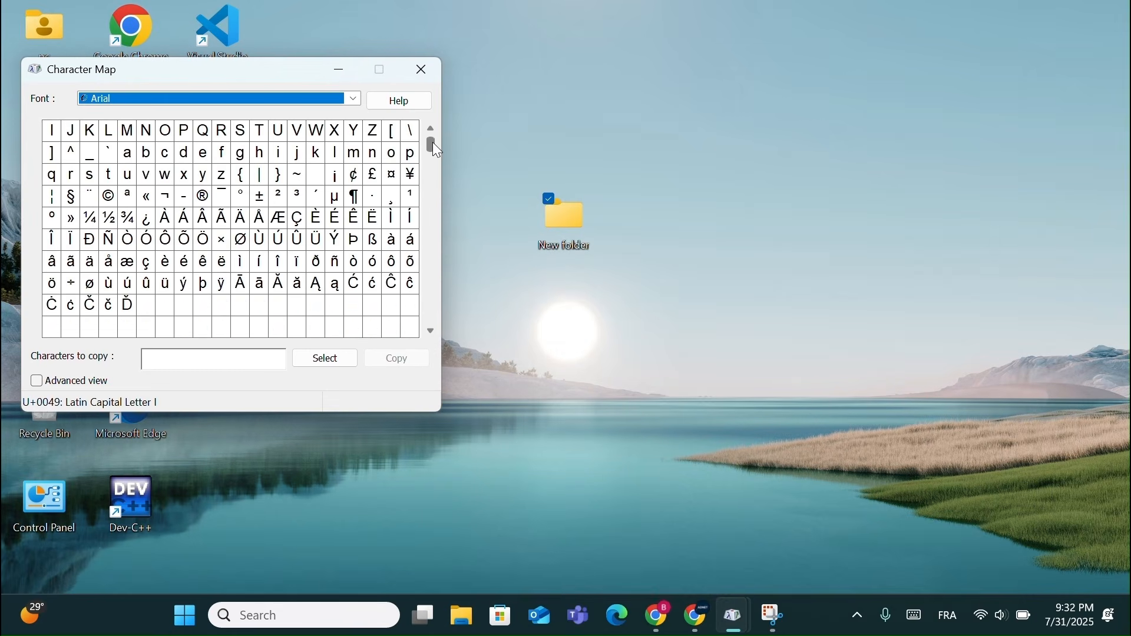
left_click_drag(433, 151, 433, 267)
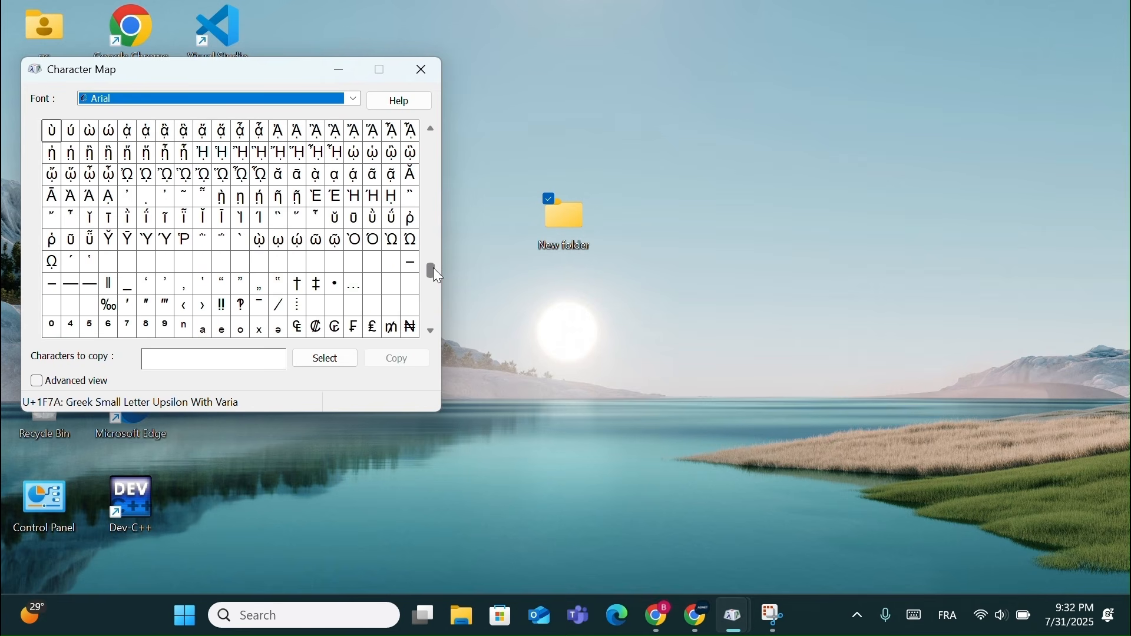
left_click(322, 266)
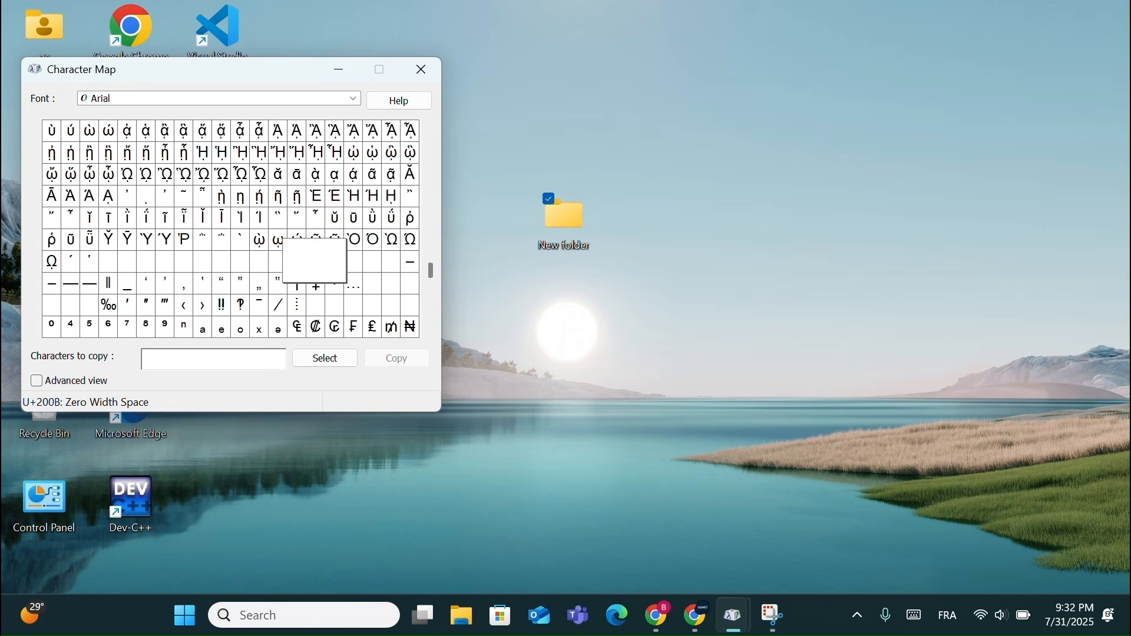
left_click(324, 360)
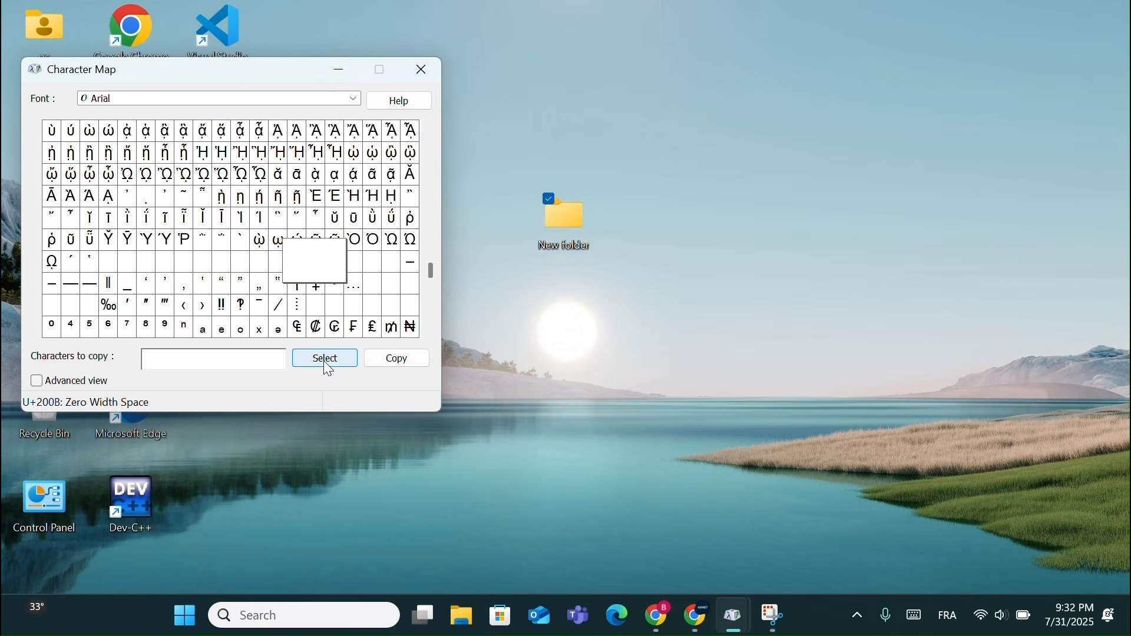
left_click(341, 69)
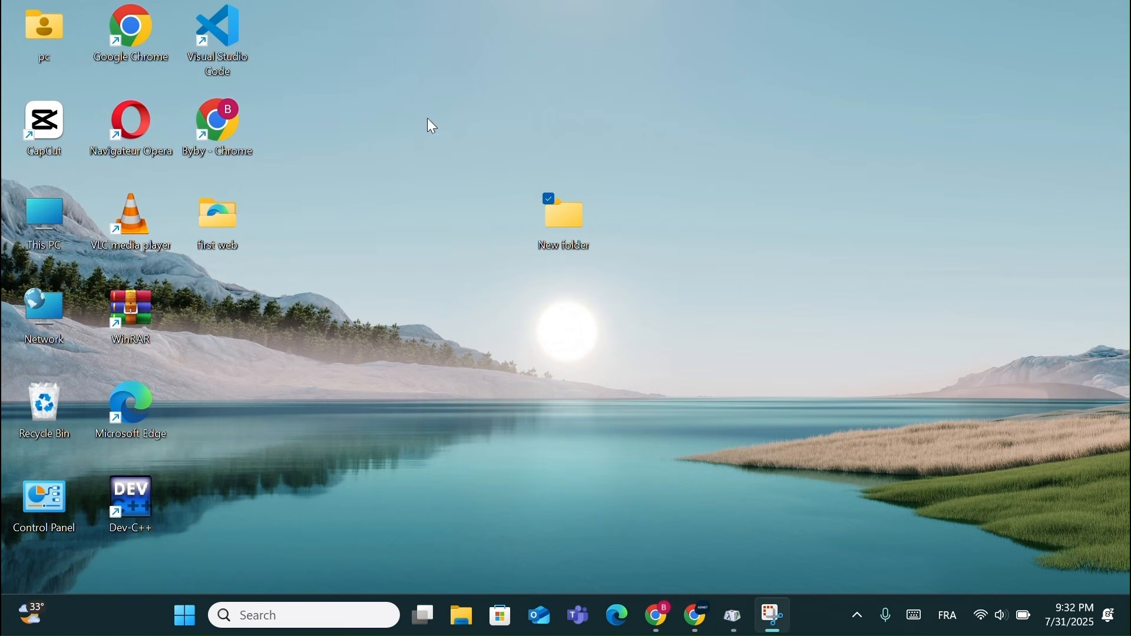
Rename the new desktop folder by pasting the copied blank character as its name
right_click(563, 217)
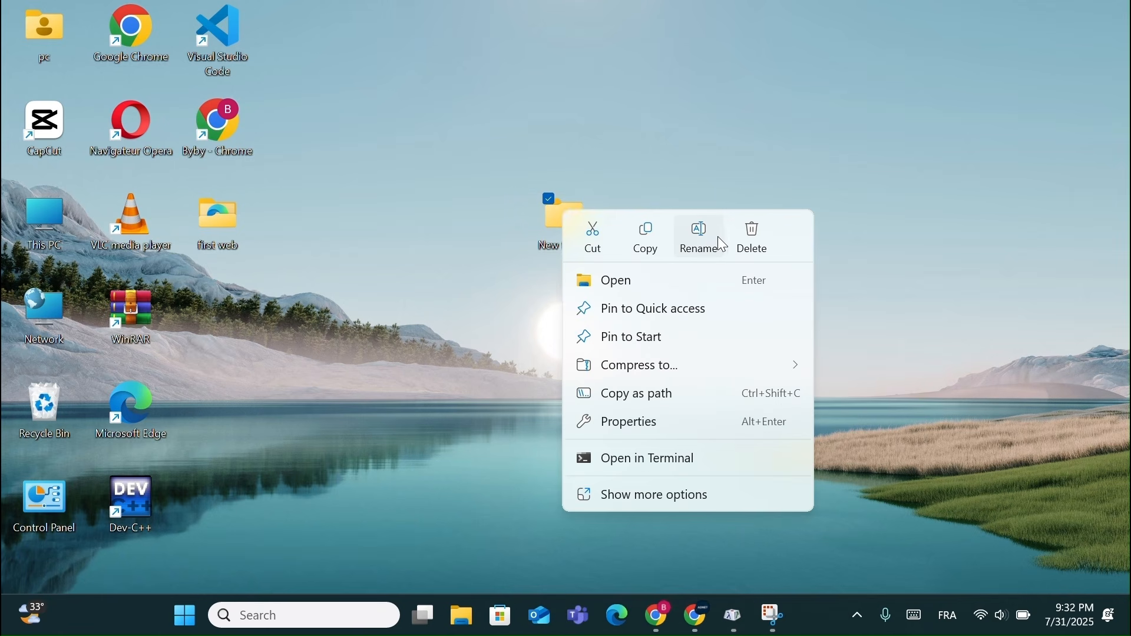
left_click(694, 235)
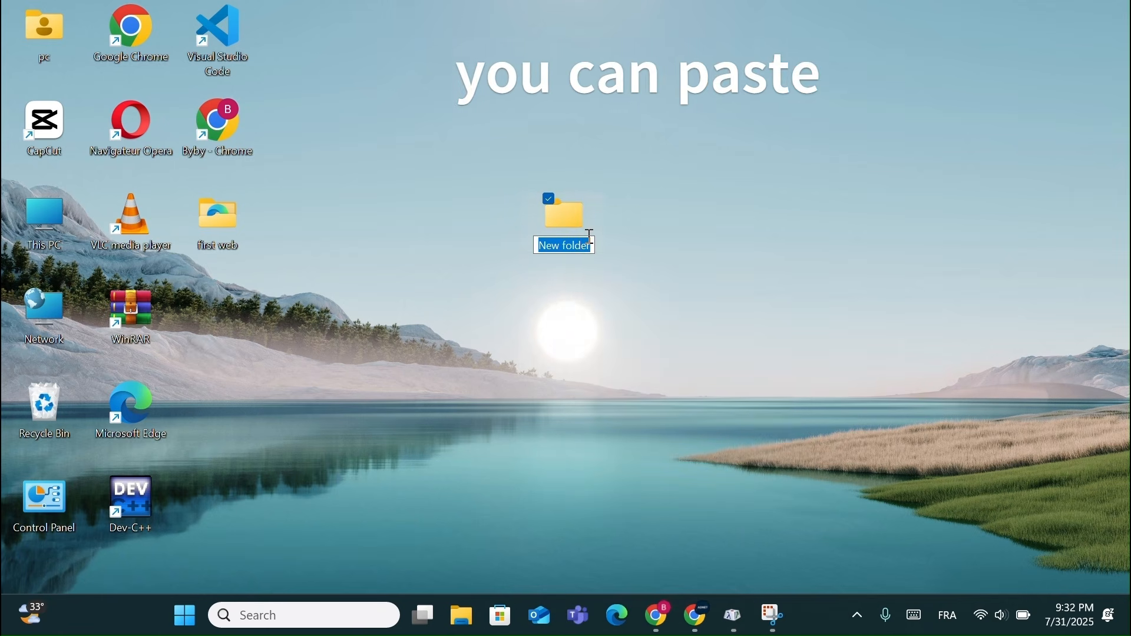
key("ctrl+v")
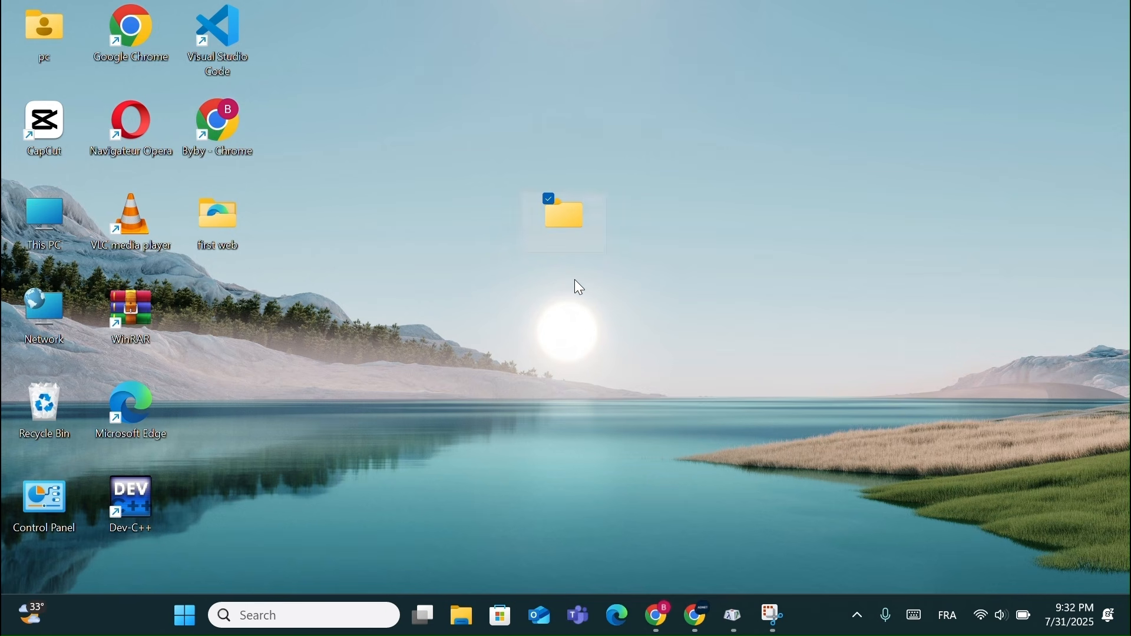
left_click(594, 345)
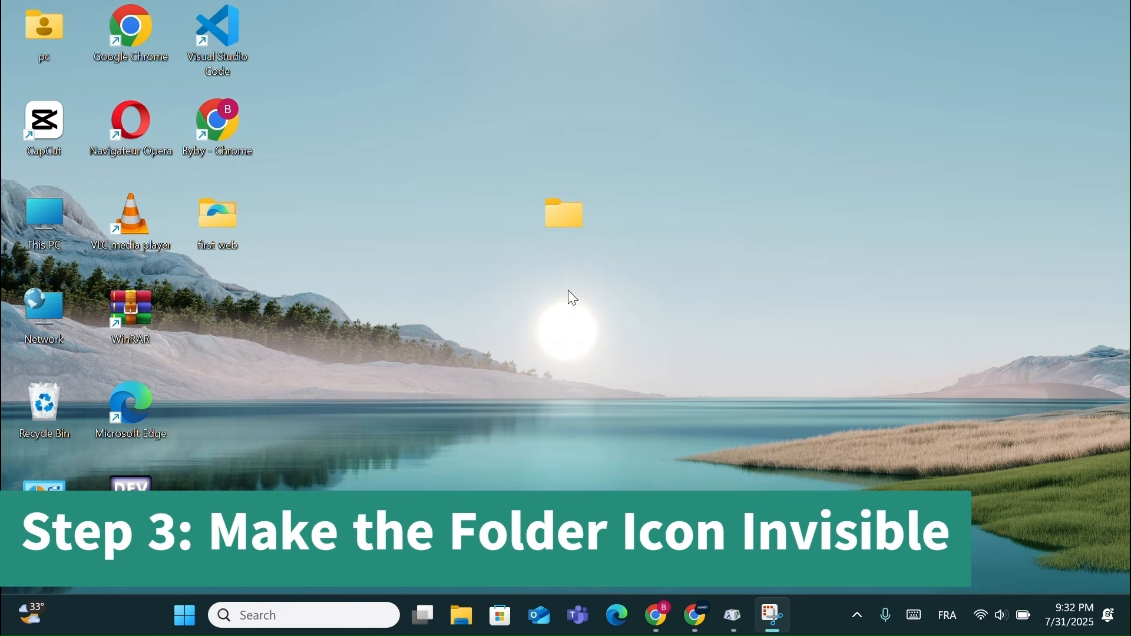
Open the Change Icon options in the Properties of the blank-named desktop folder
left_click(558, 227)
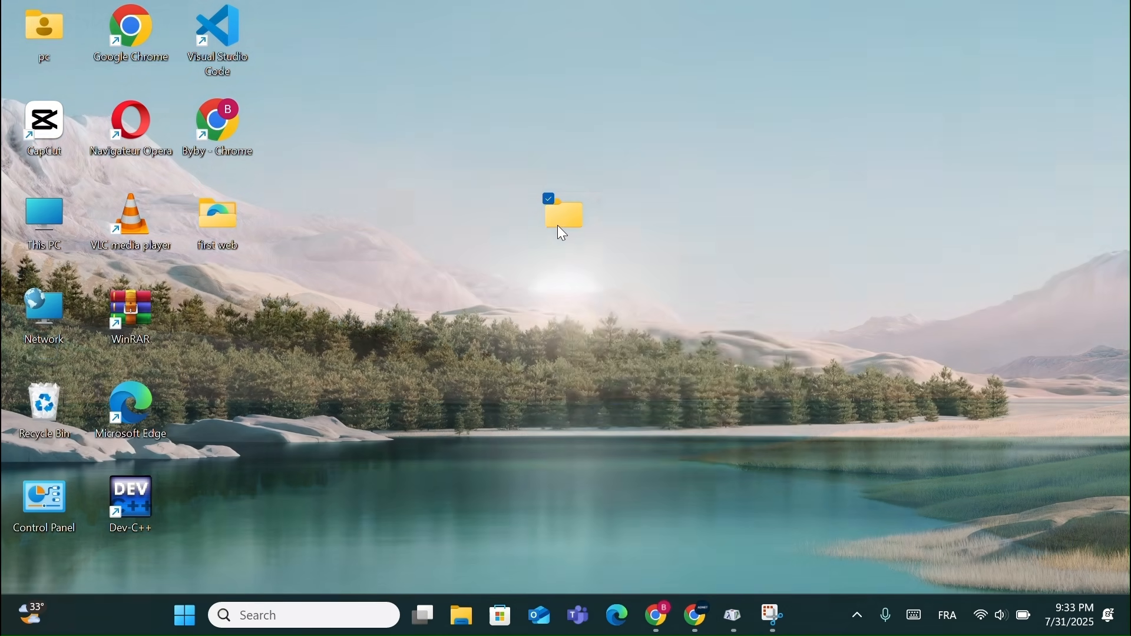
right_click(564, 233)
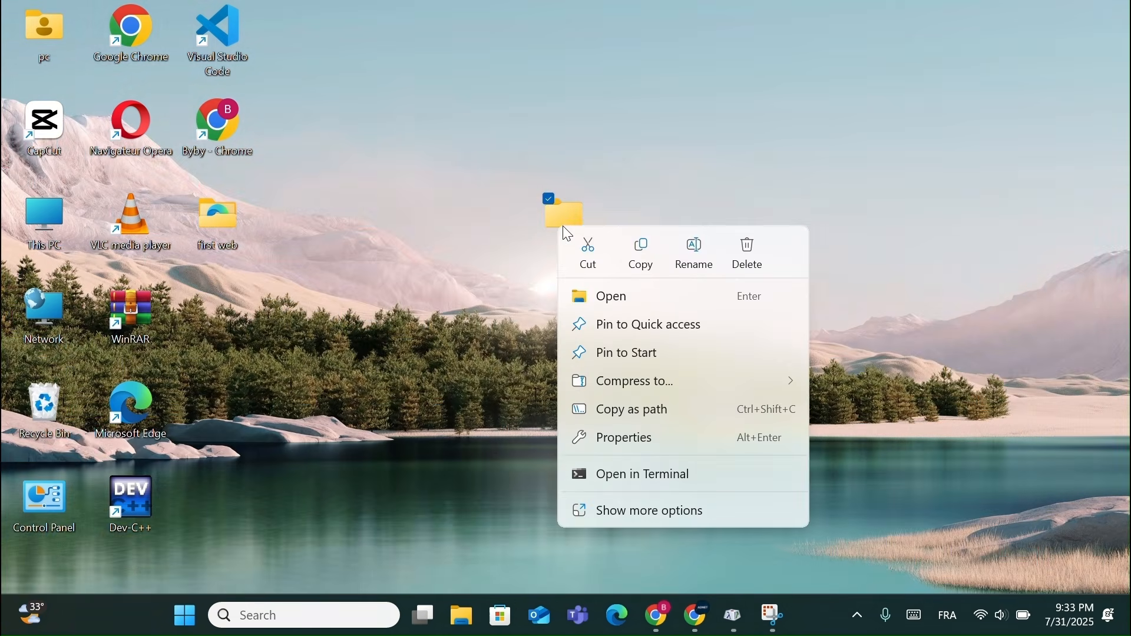
left_click(637, 513)
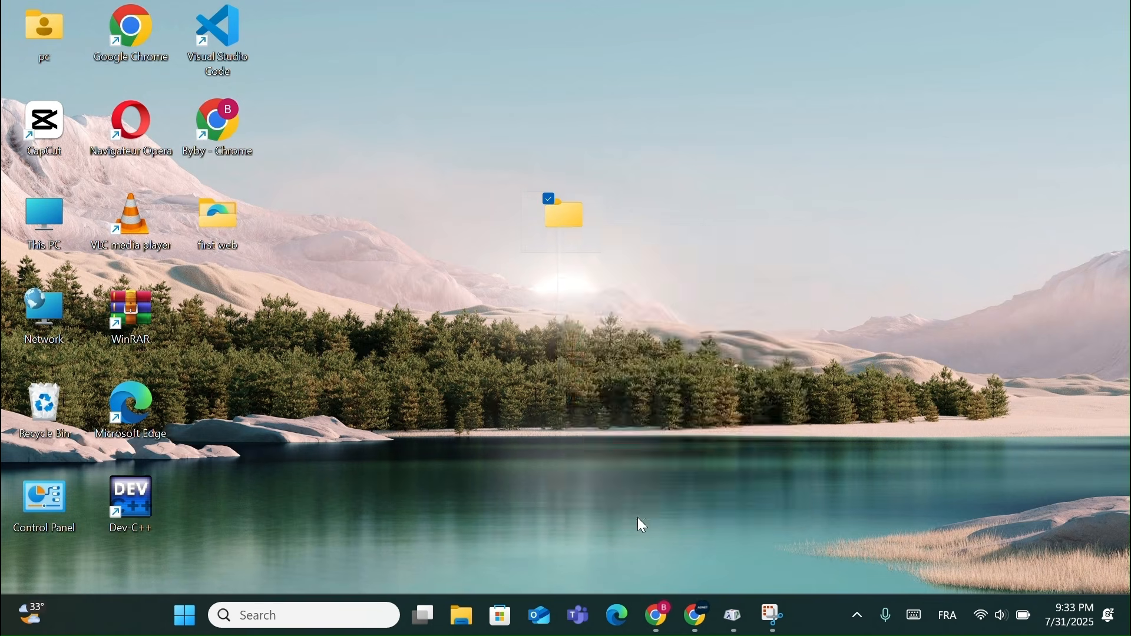
left_click(631, 583)
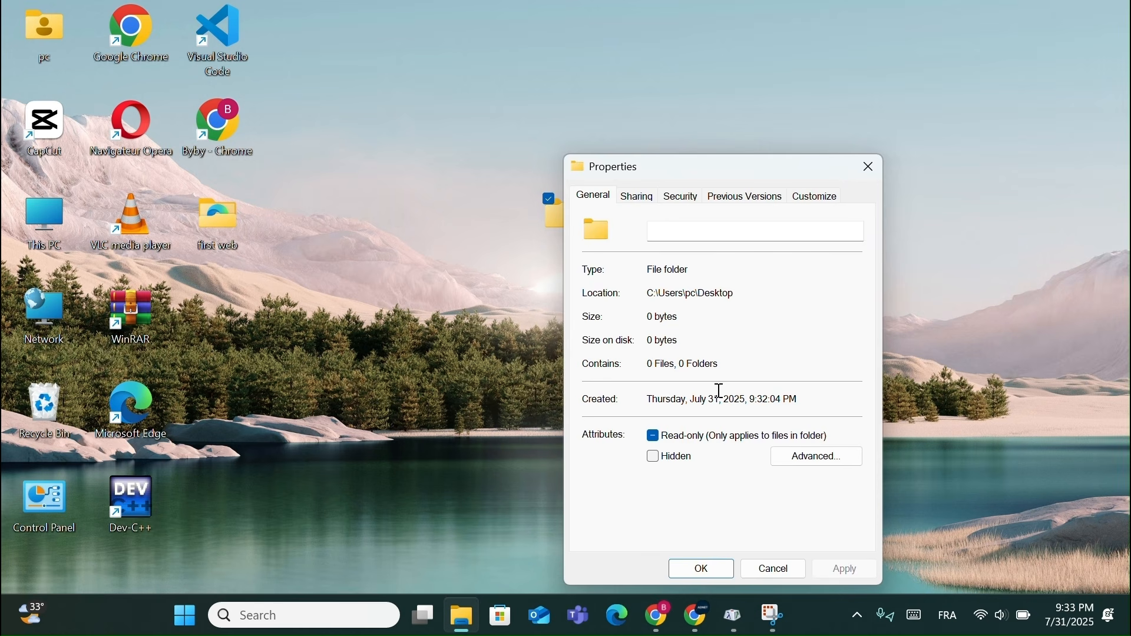
left_click(817, 200)
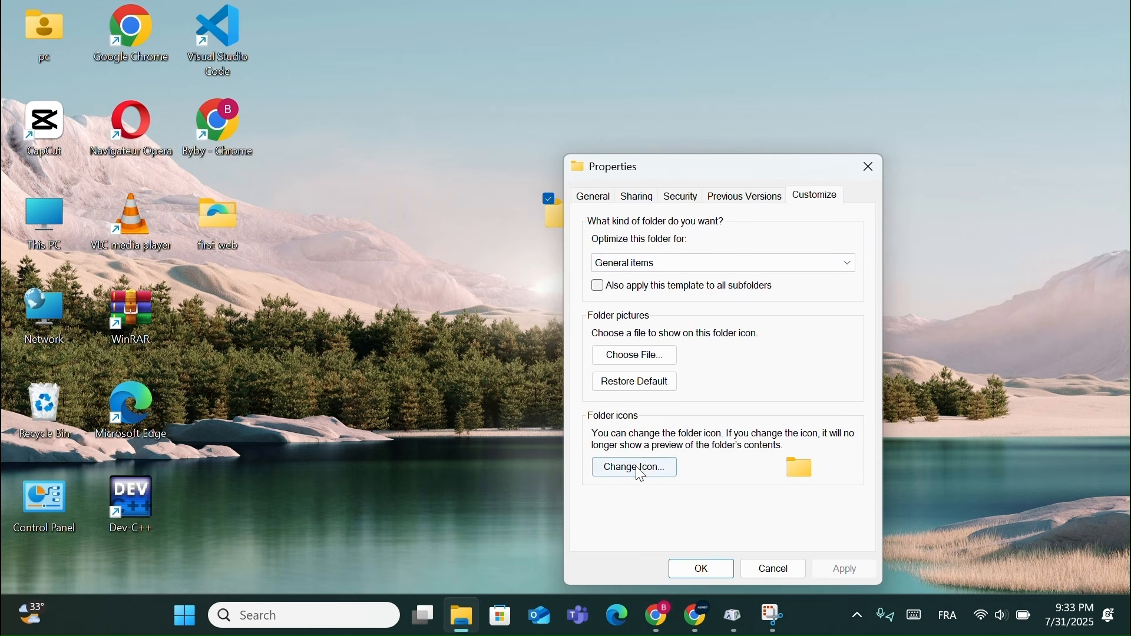
left_click(643, 463)
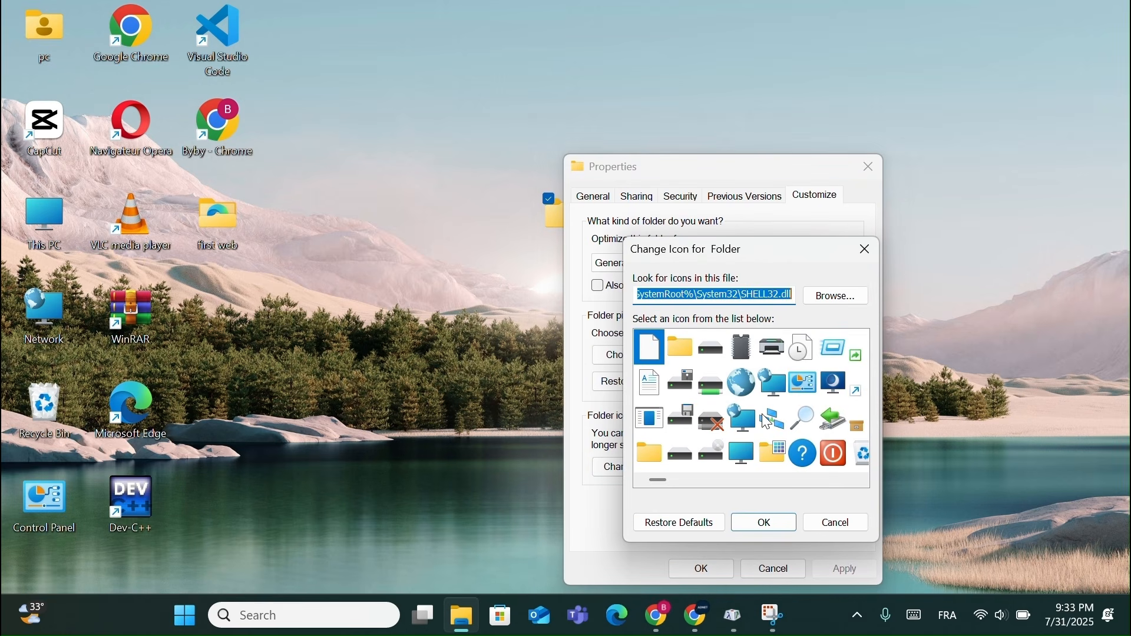
Choose an empty icon from SHELL32.dll for the folder and apply the change
scroll(769, 421, "right", 4)
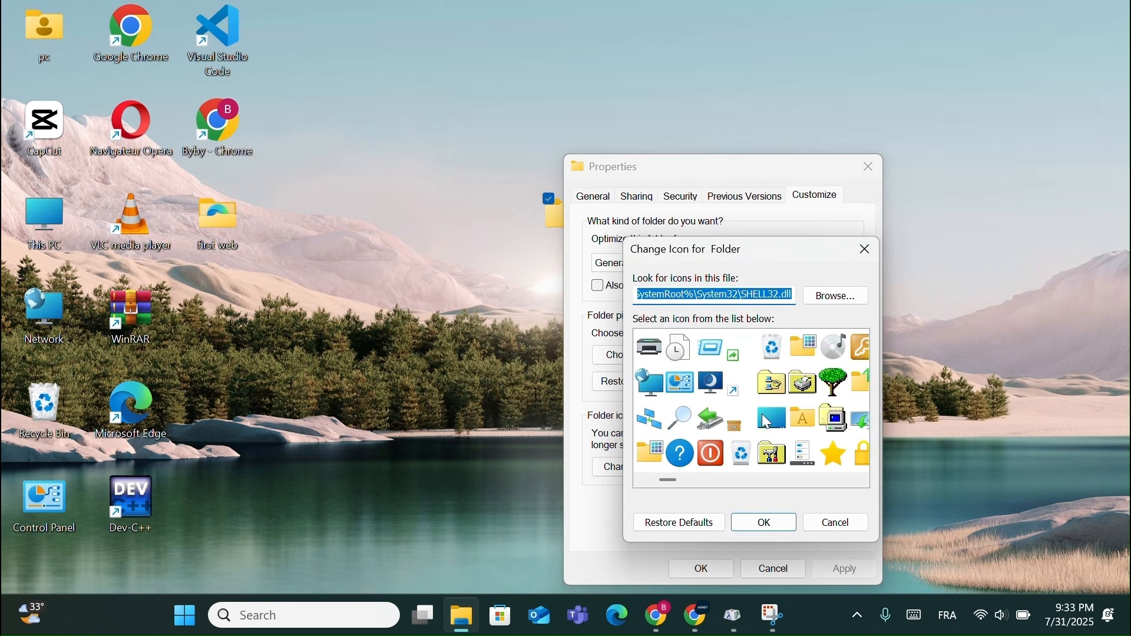
scroll(768, 422, "right", 3)
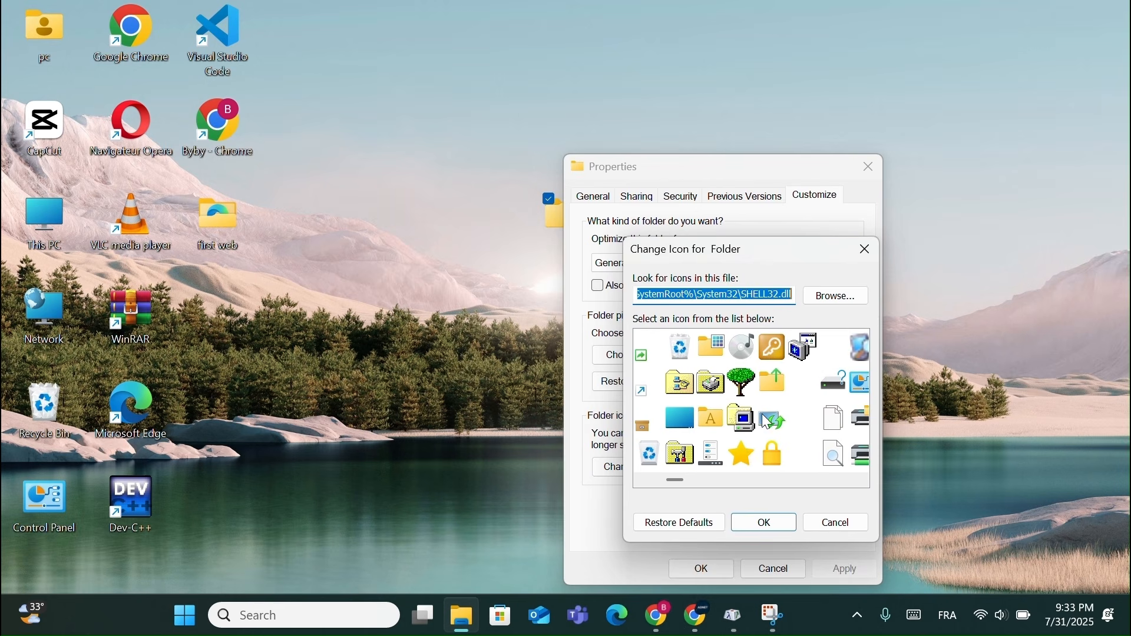
scroll(767, 422, "right", 4)
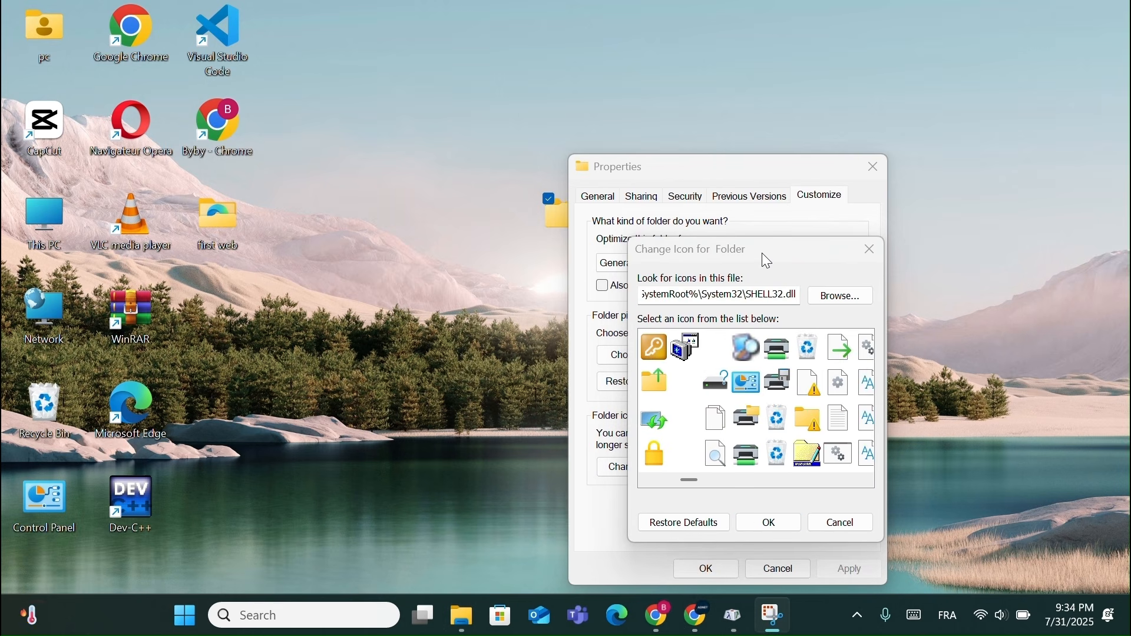
double_click(685, 455)
left_click(719, 567)
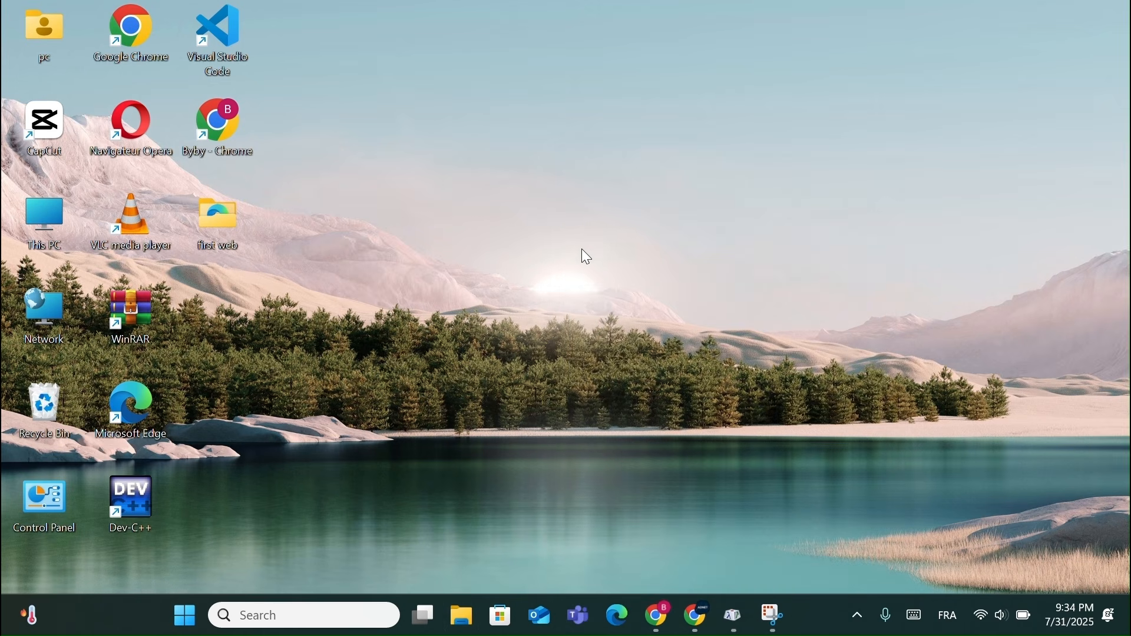
Move the invisible folder to the spot directly below the first web folder and select it there
left_click_drag(571, 236, 623, 239)
left_click_drag(247, 308, 236, 300)
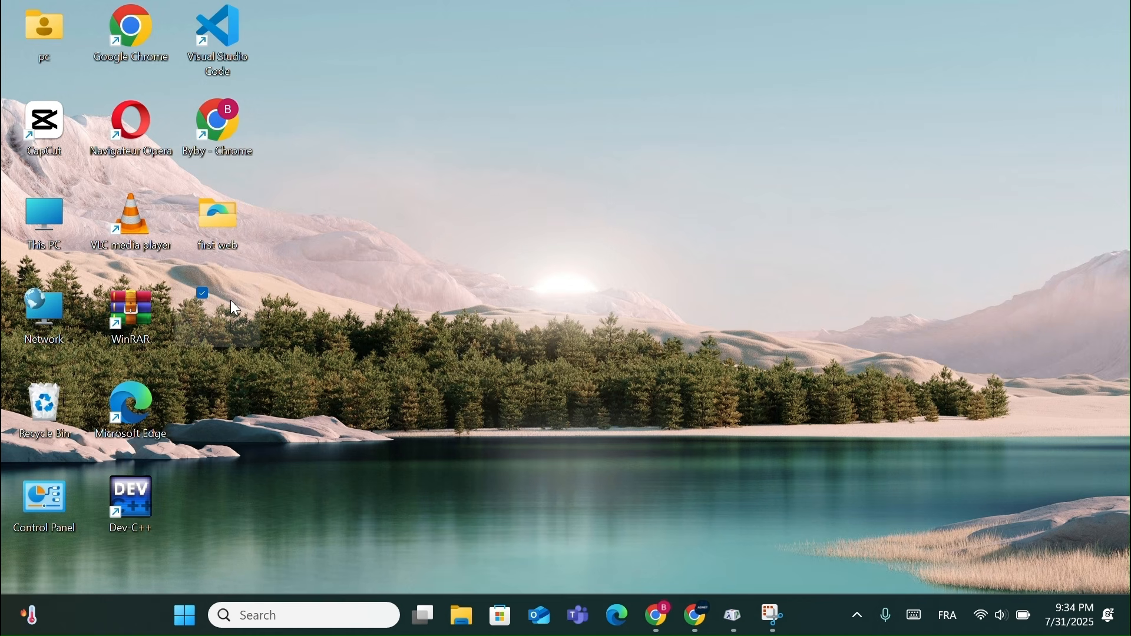
left_click(233, 377)
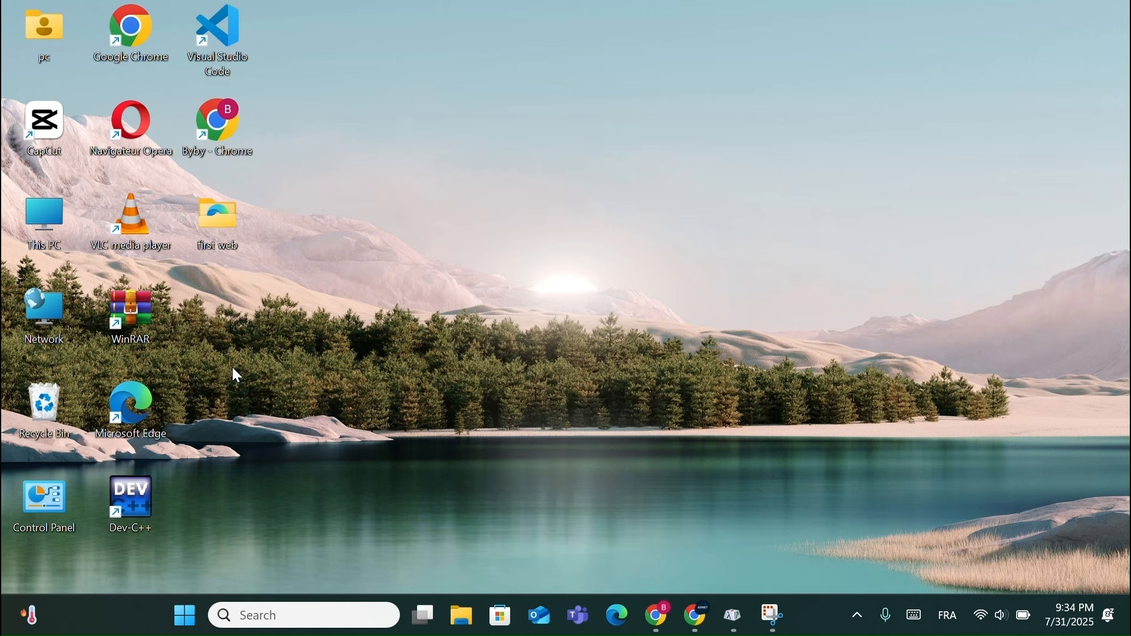
left_click(249, 320)
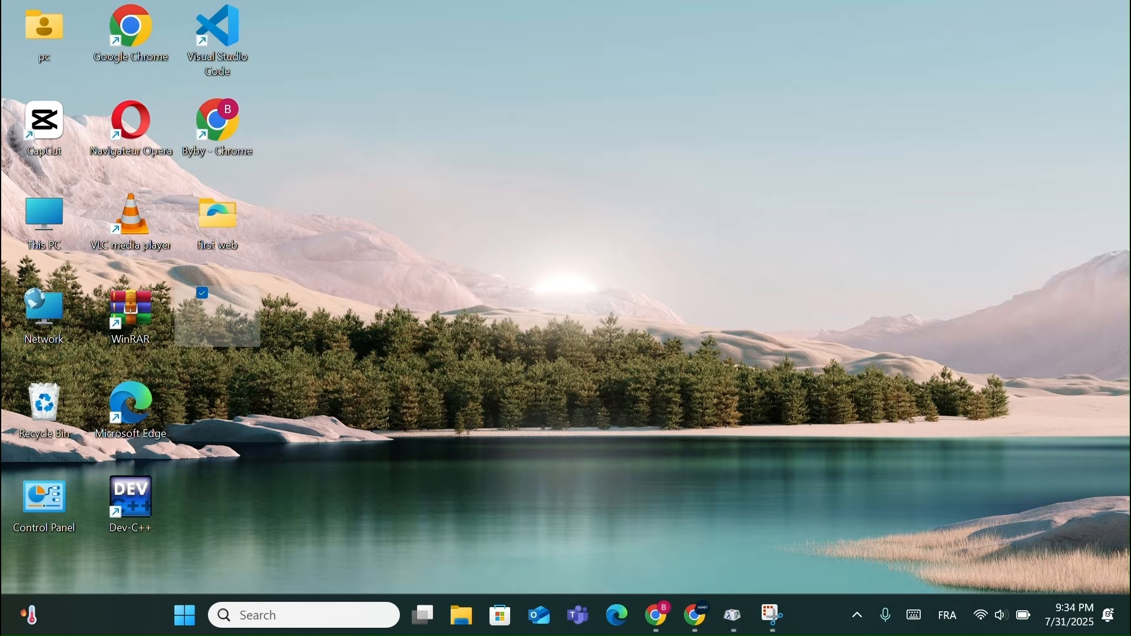
left_click(253, 328)
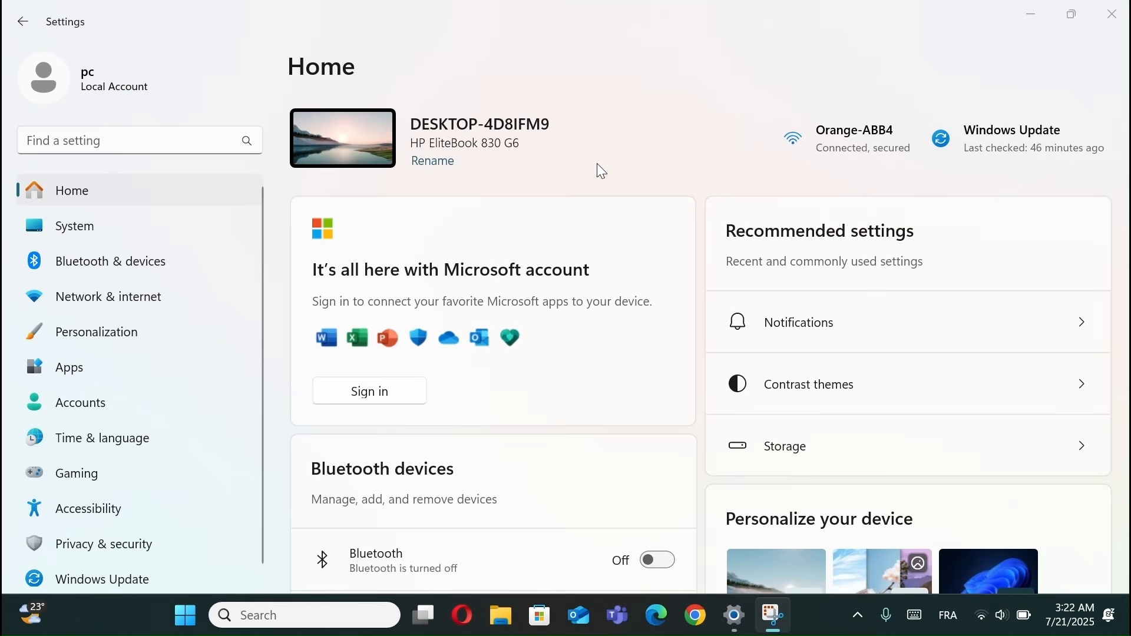
Open the System notification settings and sort the notification senders by Name
left_click(115, 233)
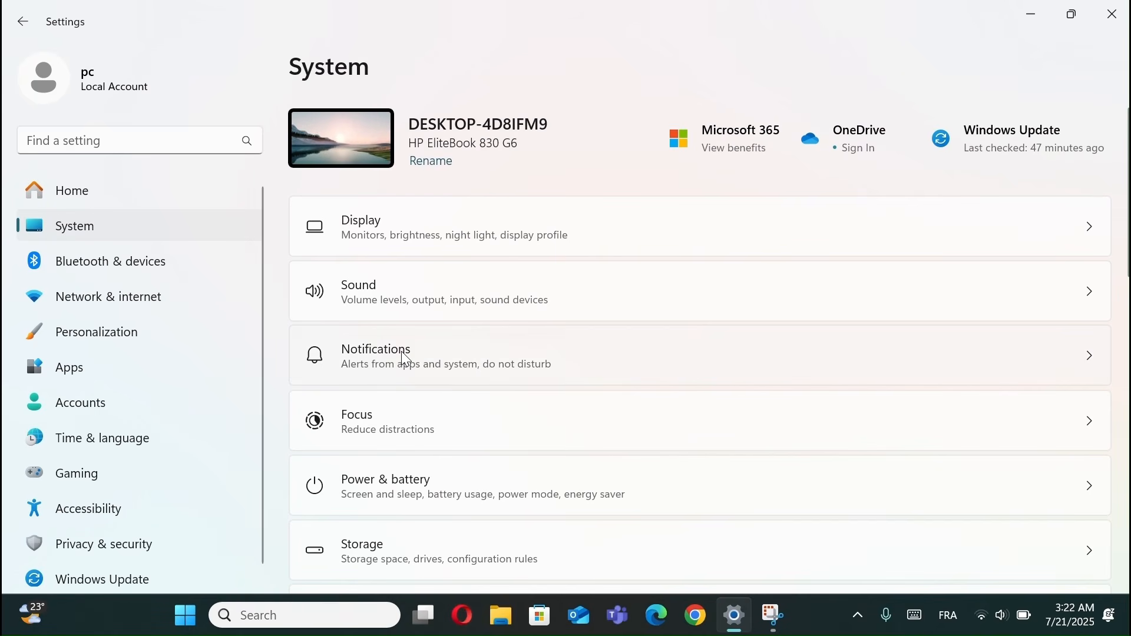
left_click(402, 352)
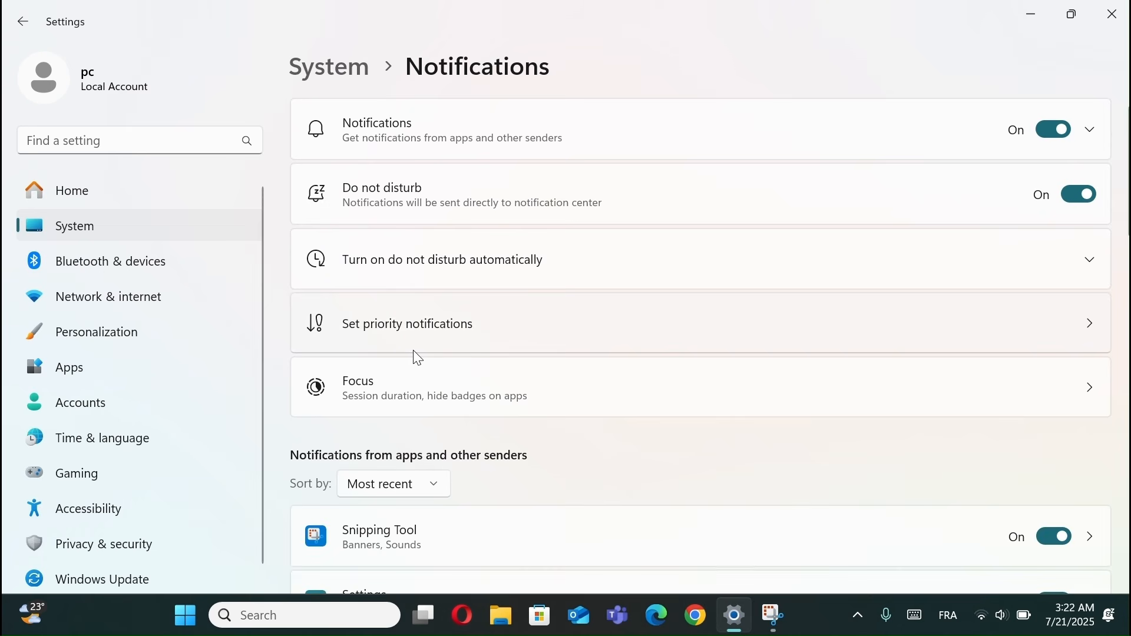
scroll(465, 389, "down", 3)
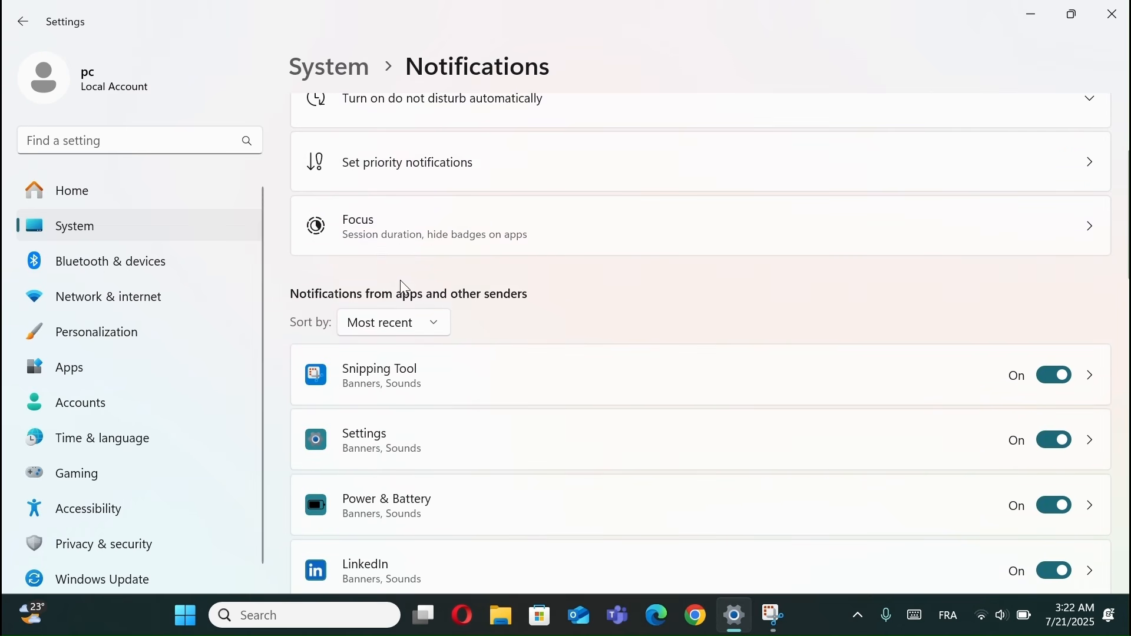
left_click(402, 325)
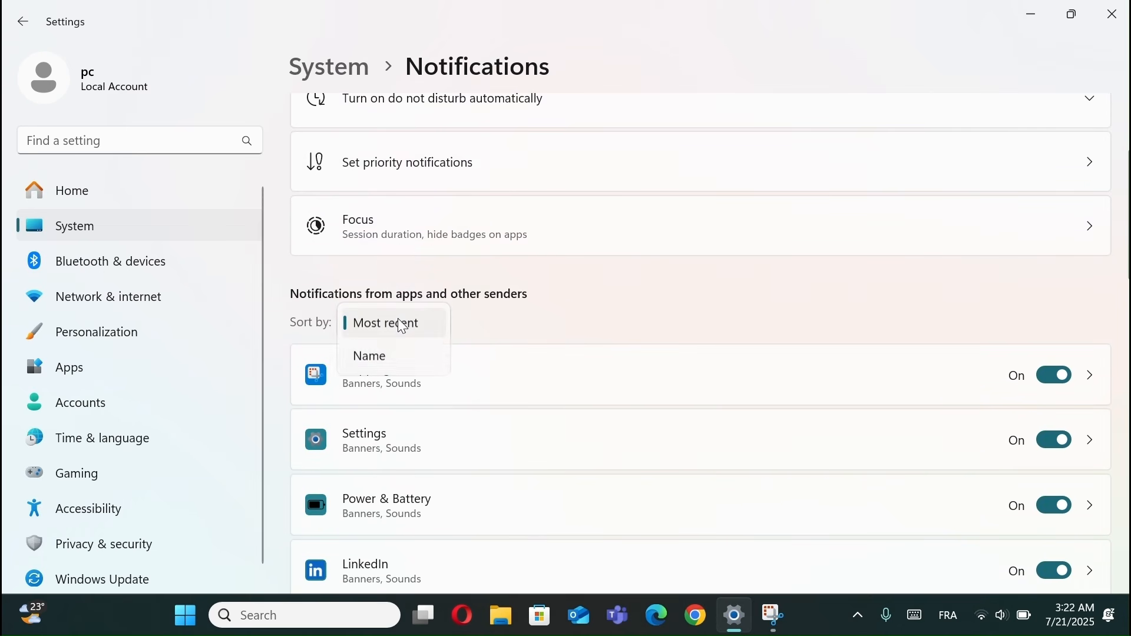
left_click(409, 357)
Turn off notifications for Apps, Backup settings and Feedback Hub
scroll(488, 418, "down", 2)
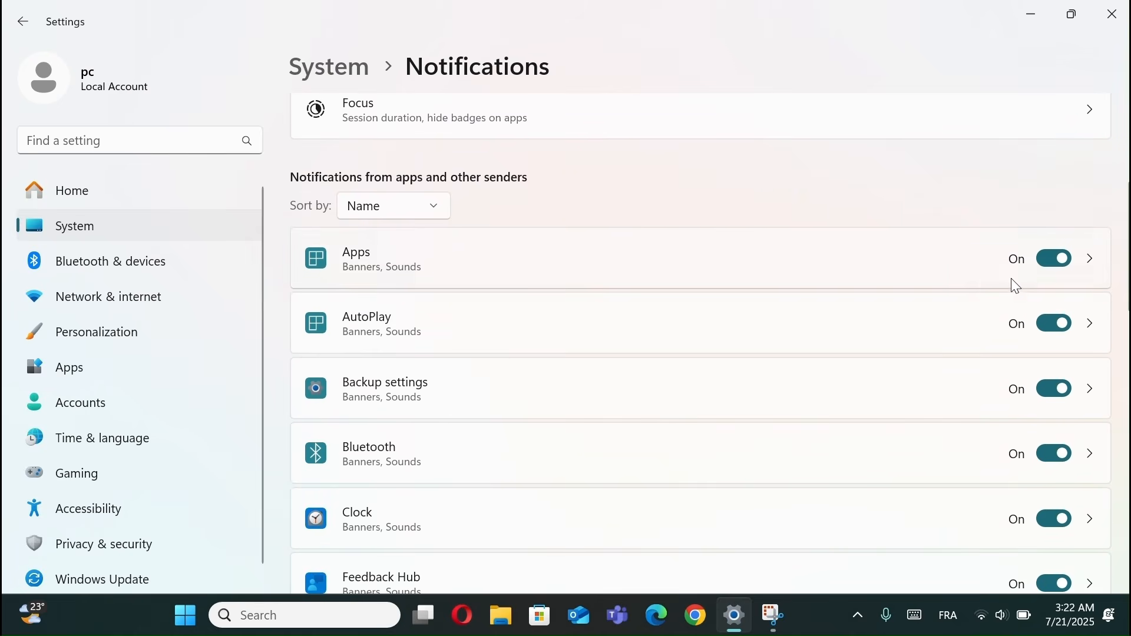
left_click(1060, 259)
scroll(825, 359, "down", 1)
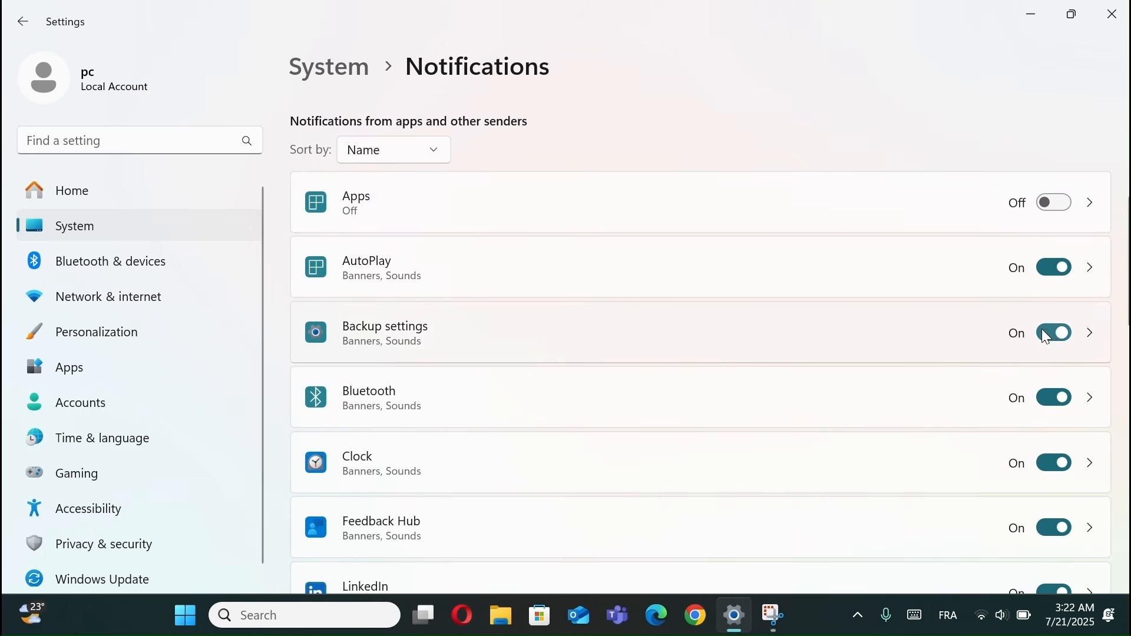
left_click(1060, 333)
scroll(866, 406, "down", 2)
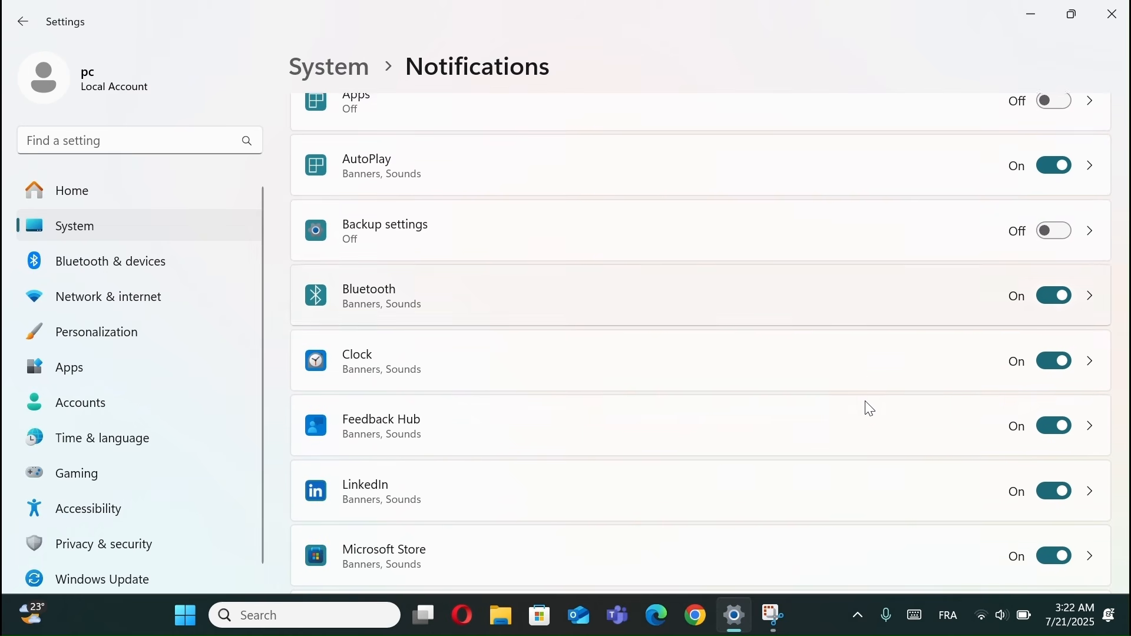
left_click(1041, 415)
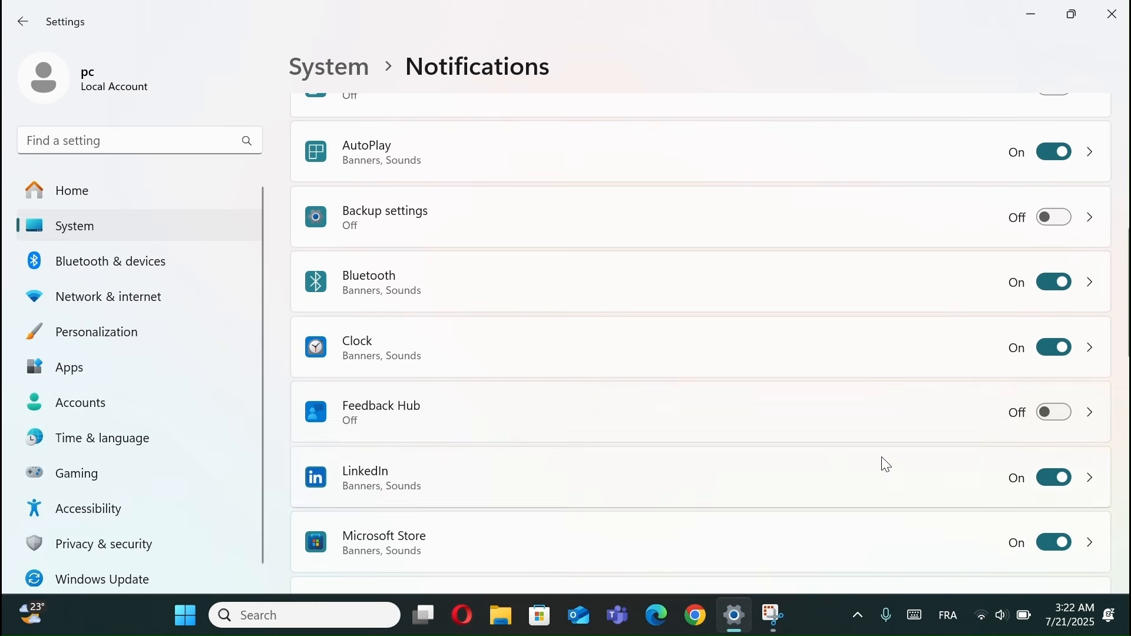
Turn off notifications for Microsoft Store and Snipping Tool, and review the remaining senders
scroll(878, 462, "down", 3)
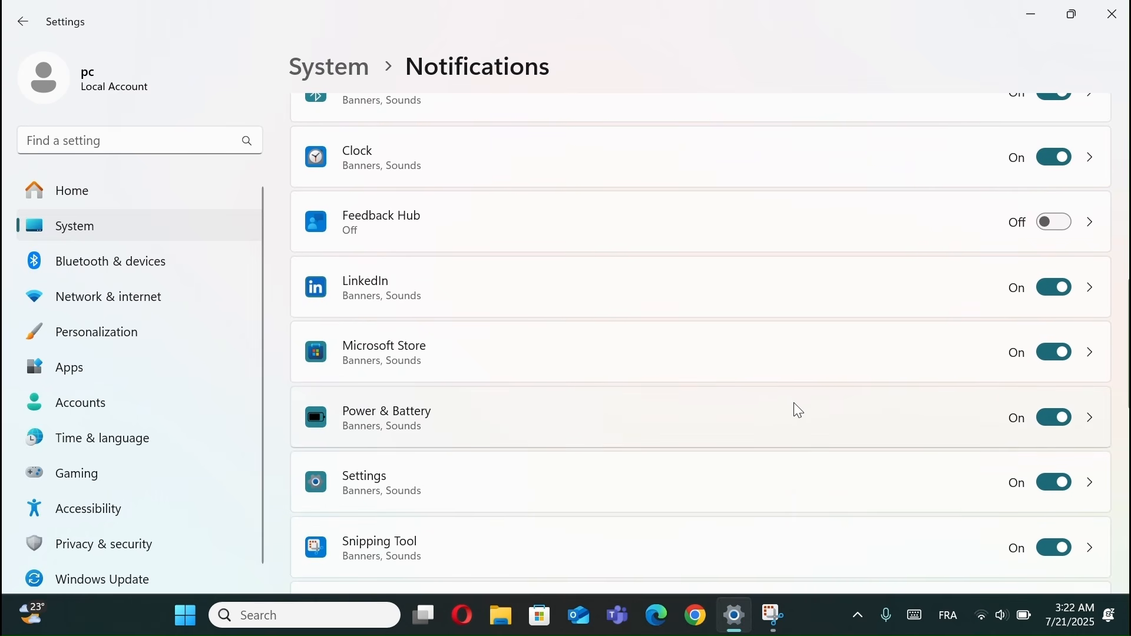
left_click(1050, 354)
scroll(914, 396, "down", 2)
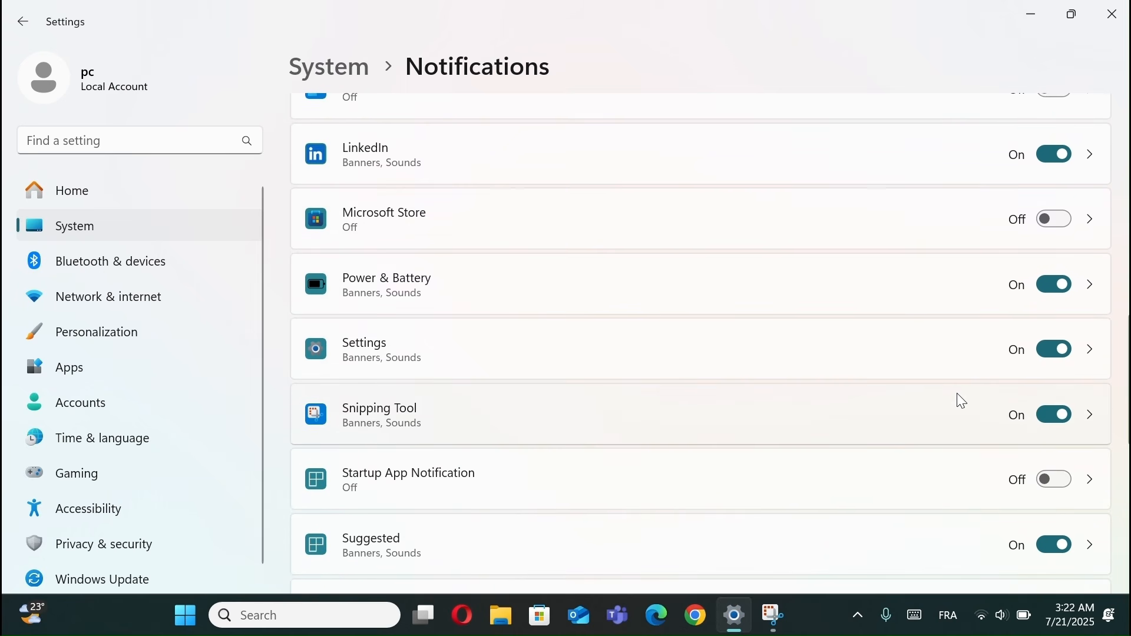
left_click(1051, 415)
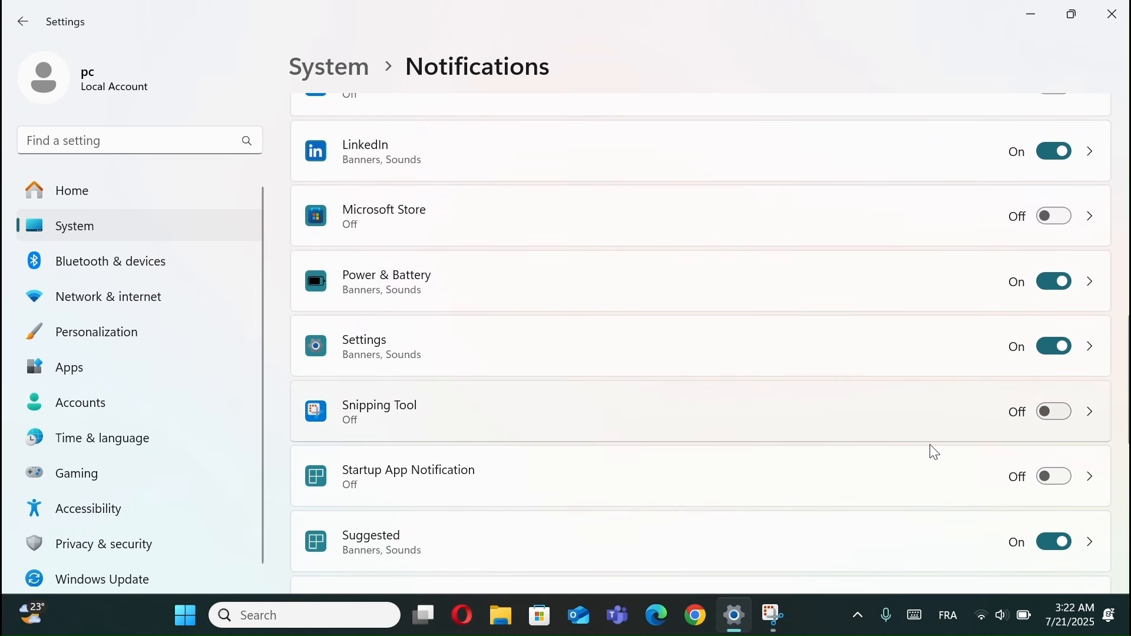
scroll(930, 449, "down", 5)
scroll(934, 451, "up", 20)
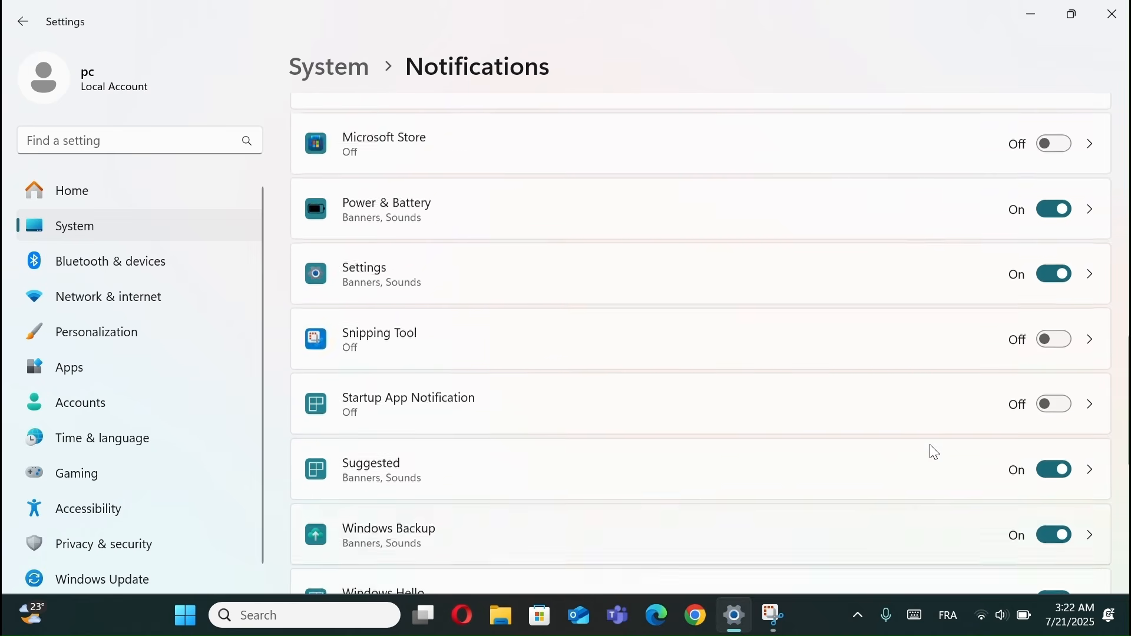
scroll(930, 445, "down", 1)
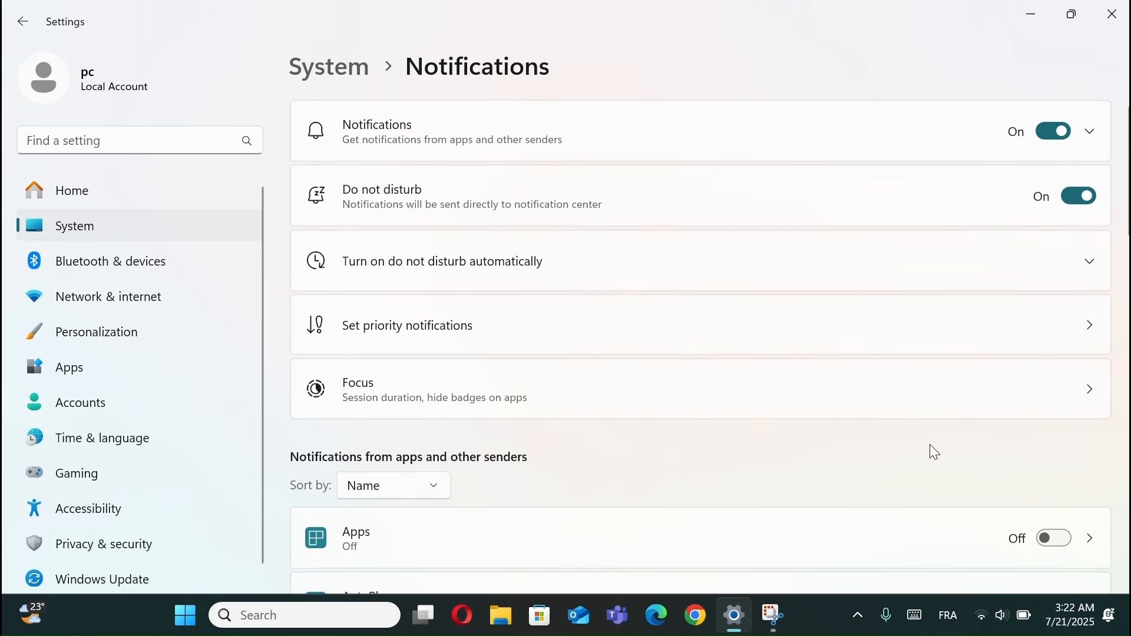